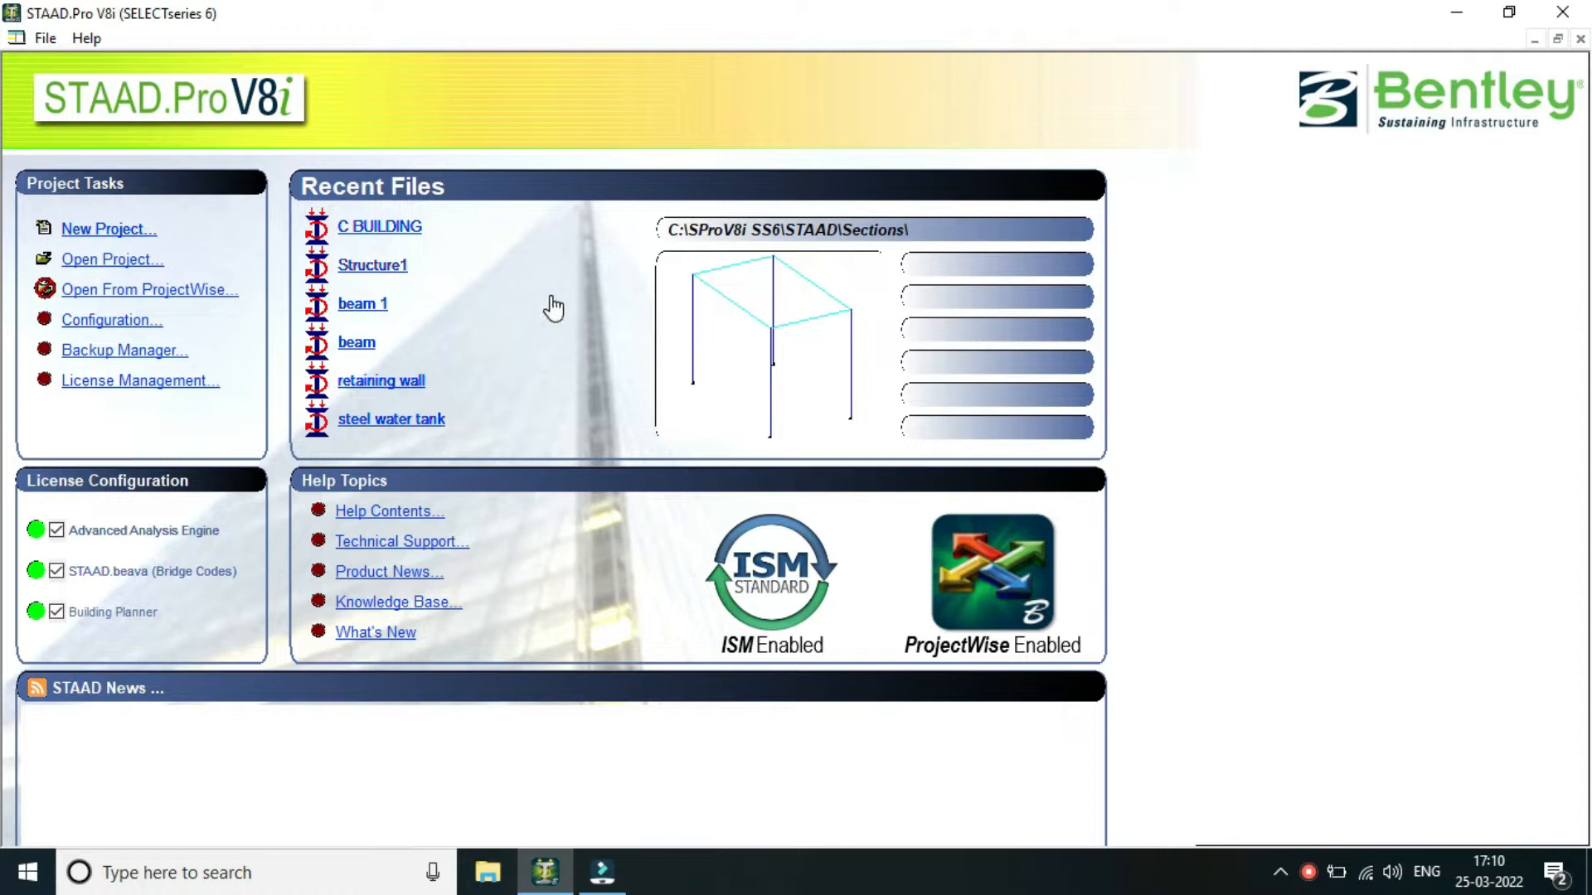
Create a new Space model named "g+5(two way)" in metre and kilonewton units, starting in Add Beam mode.
click(138, 230)
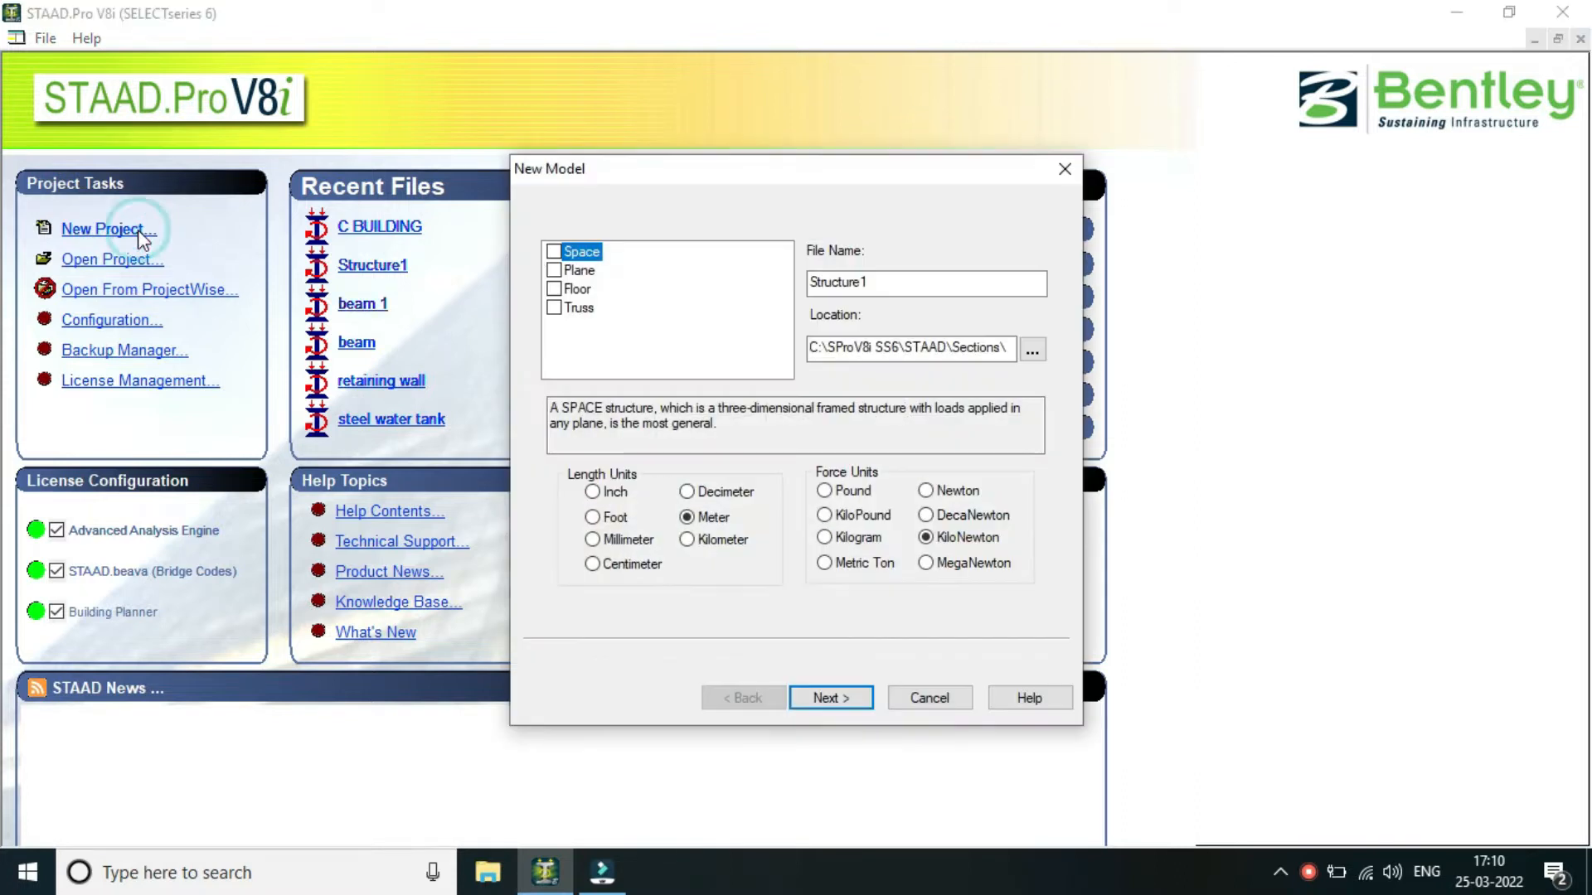
click(552, 251)
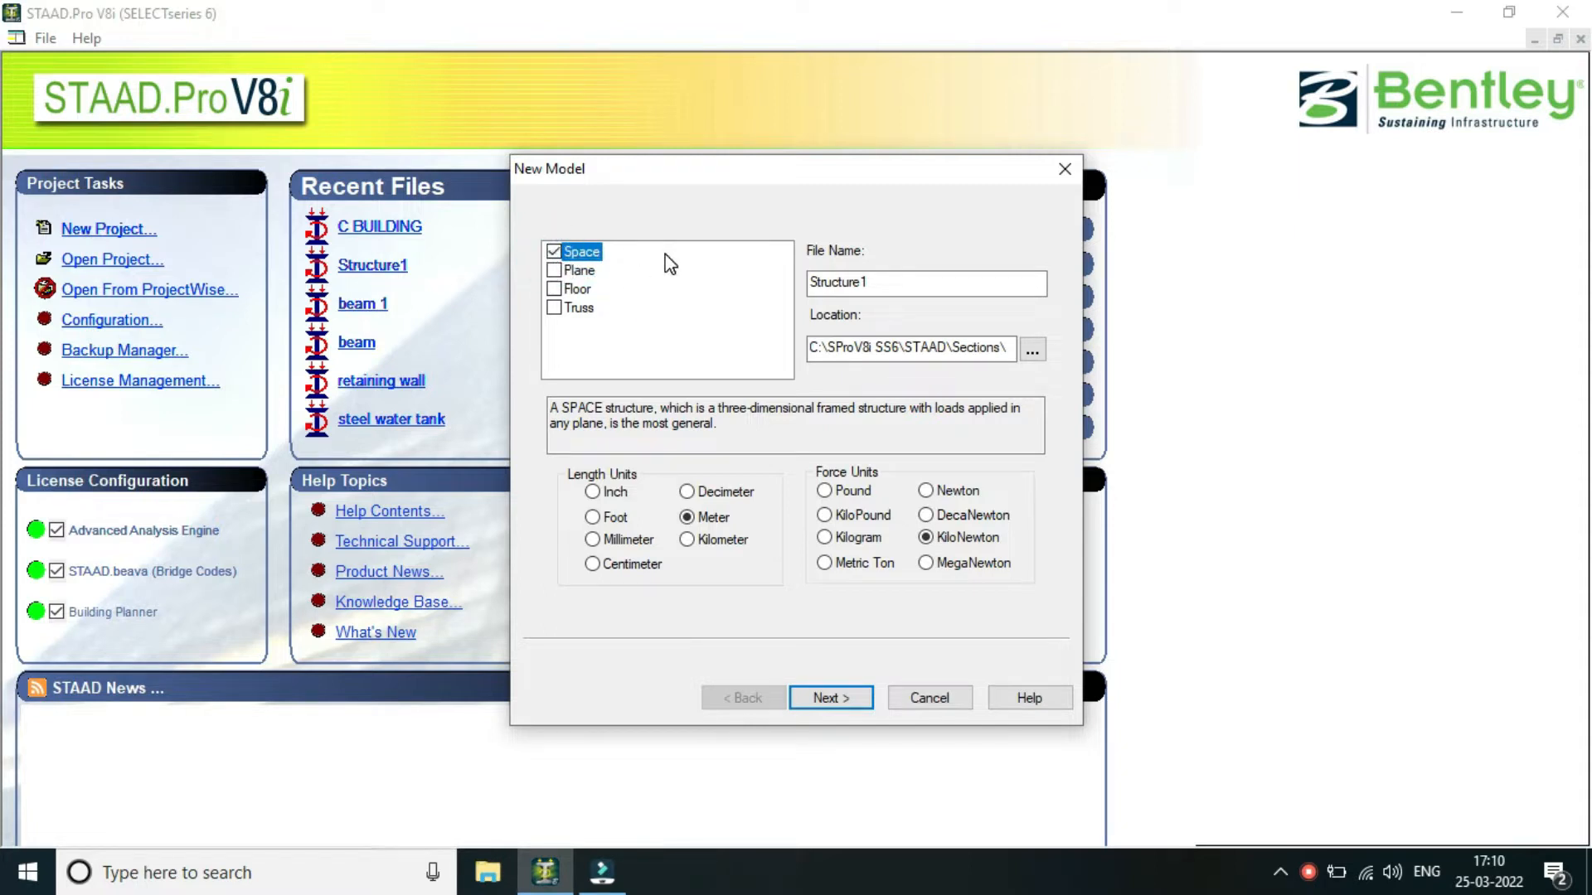
double_click(888, 282)
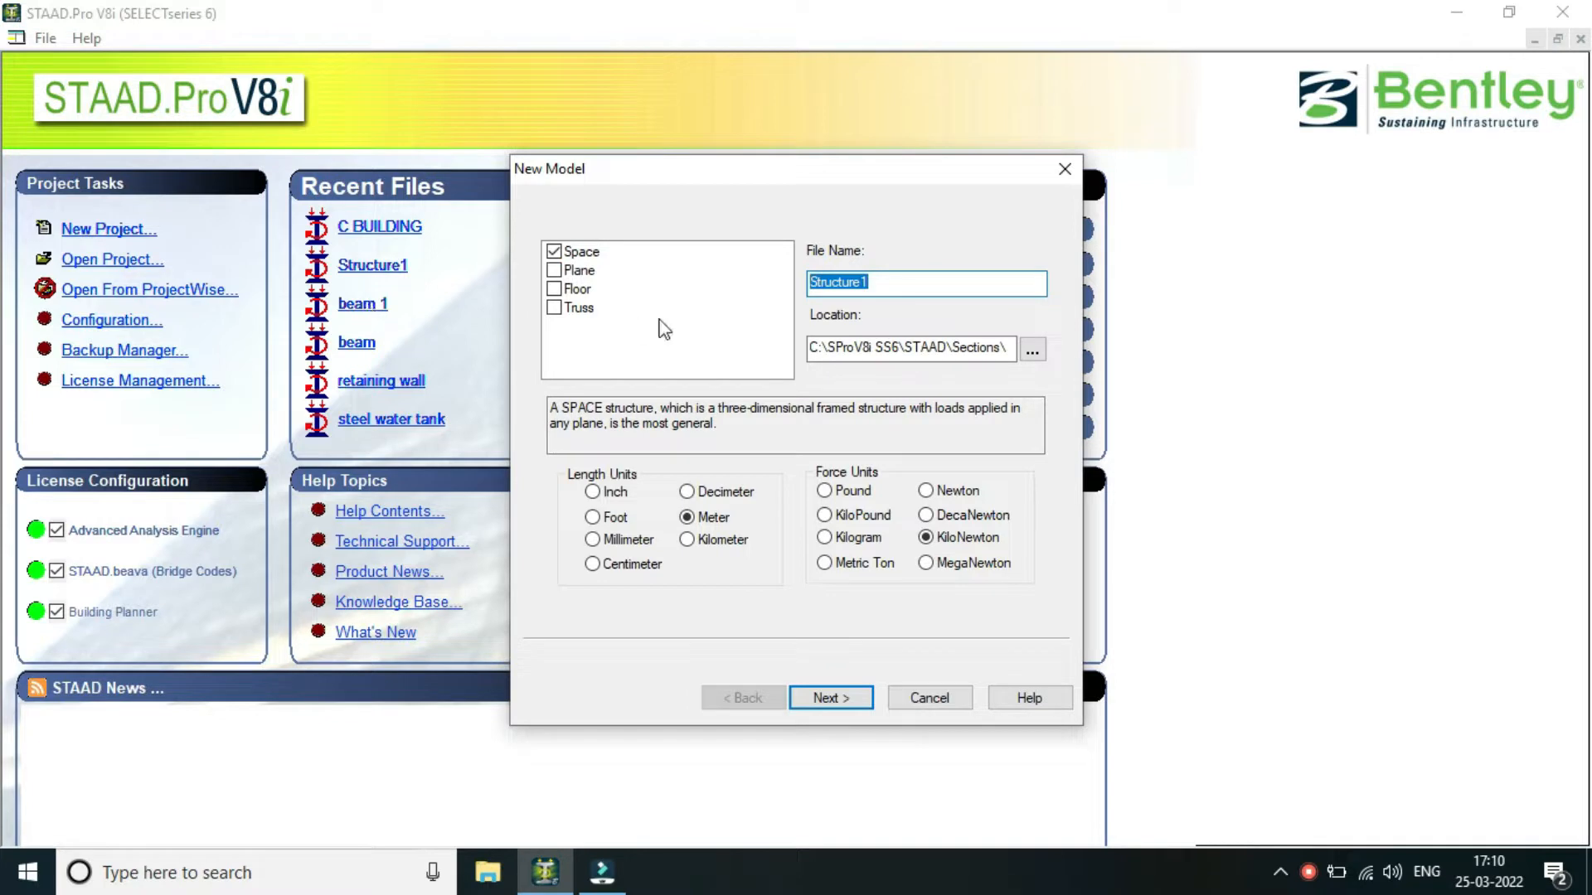
text(g+5)
text((tw)
text(o way)
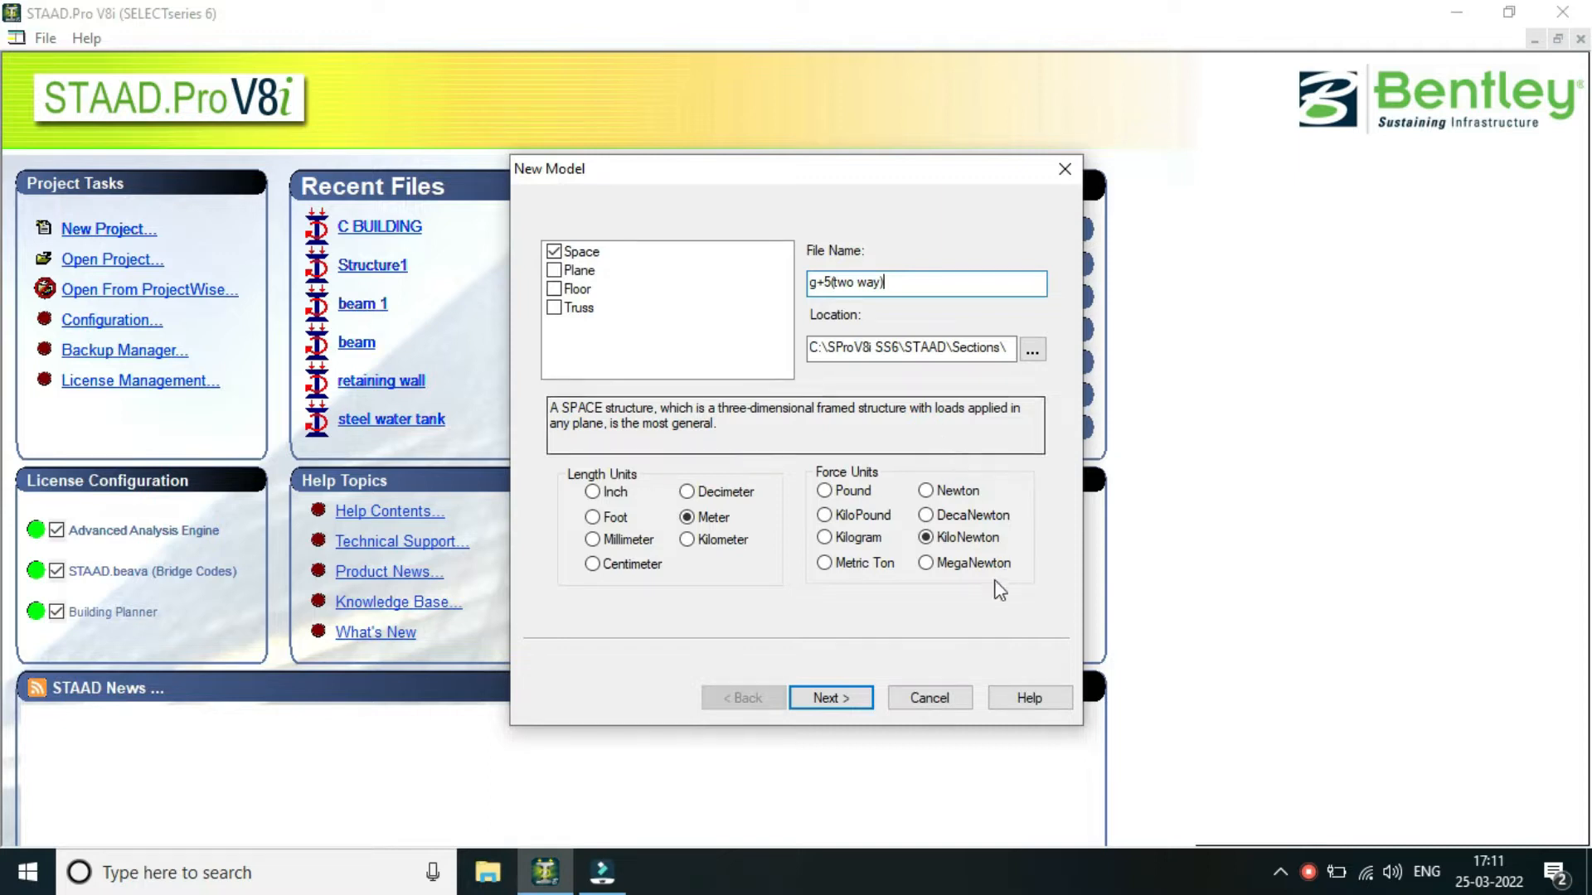
click(824, 701)
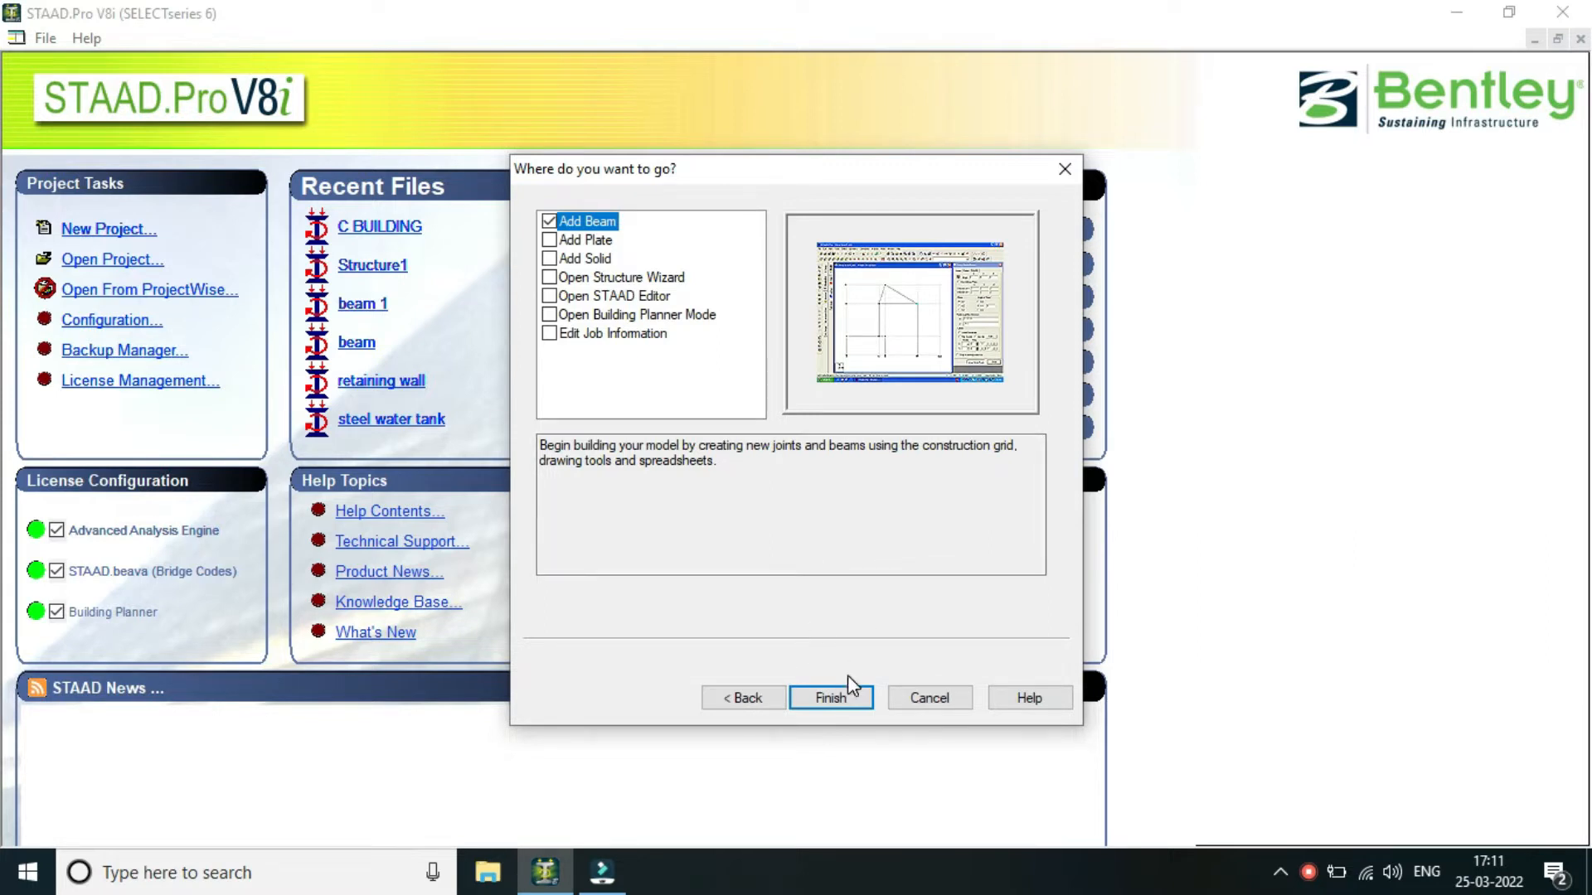
click(855, 707)
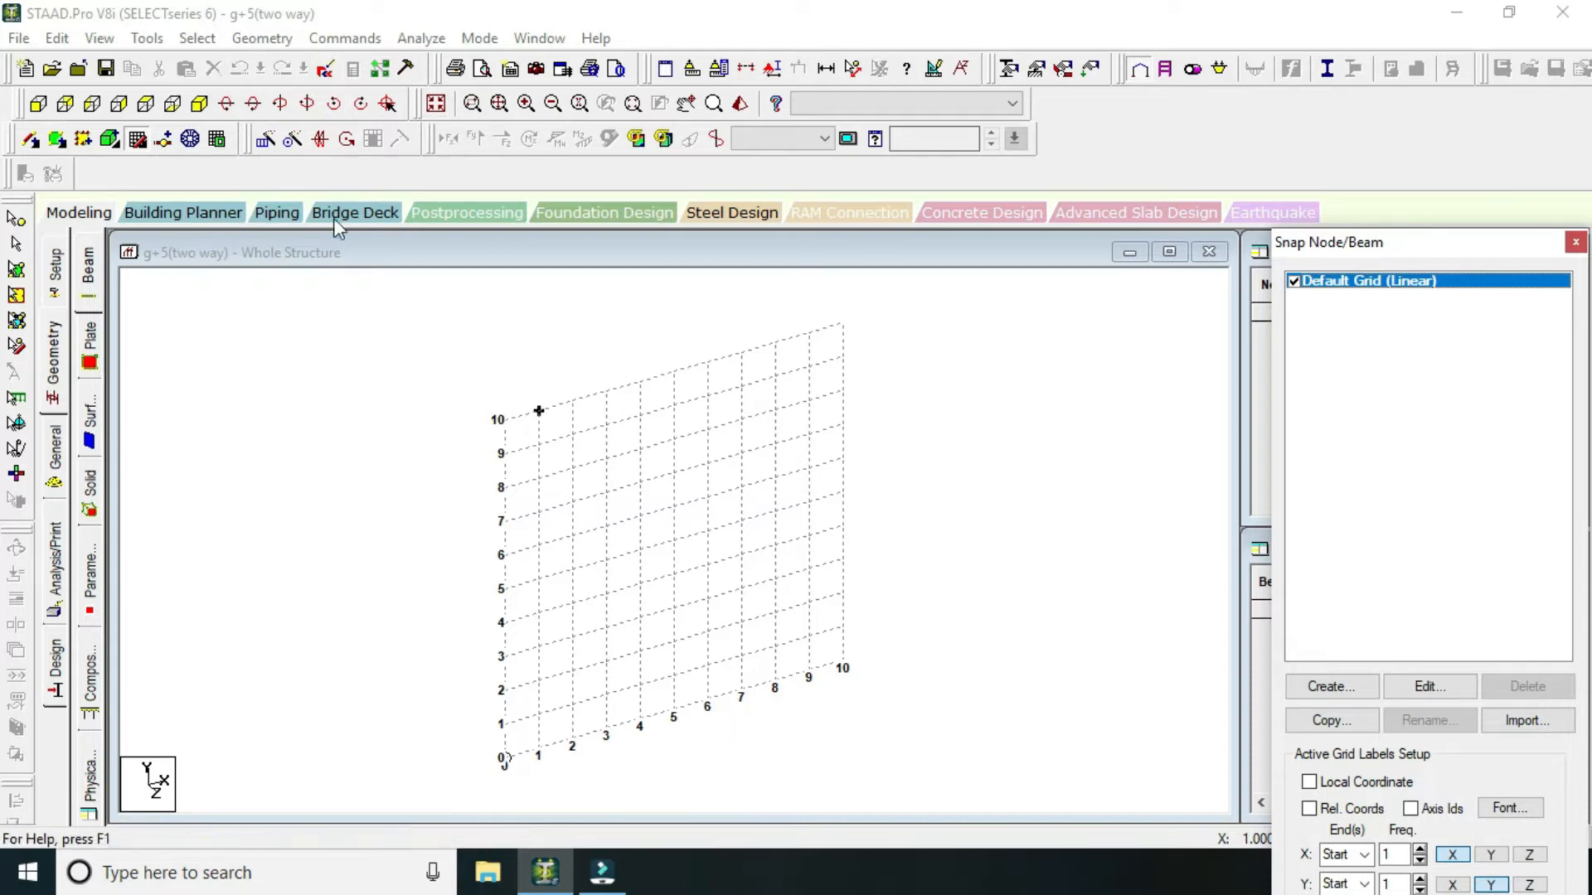
Draw a frame on the grid with 2 m columns at X = 2 and X = 10, joined by a beam at Y = 2.
click(572, 672)
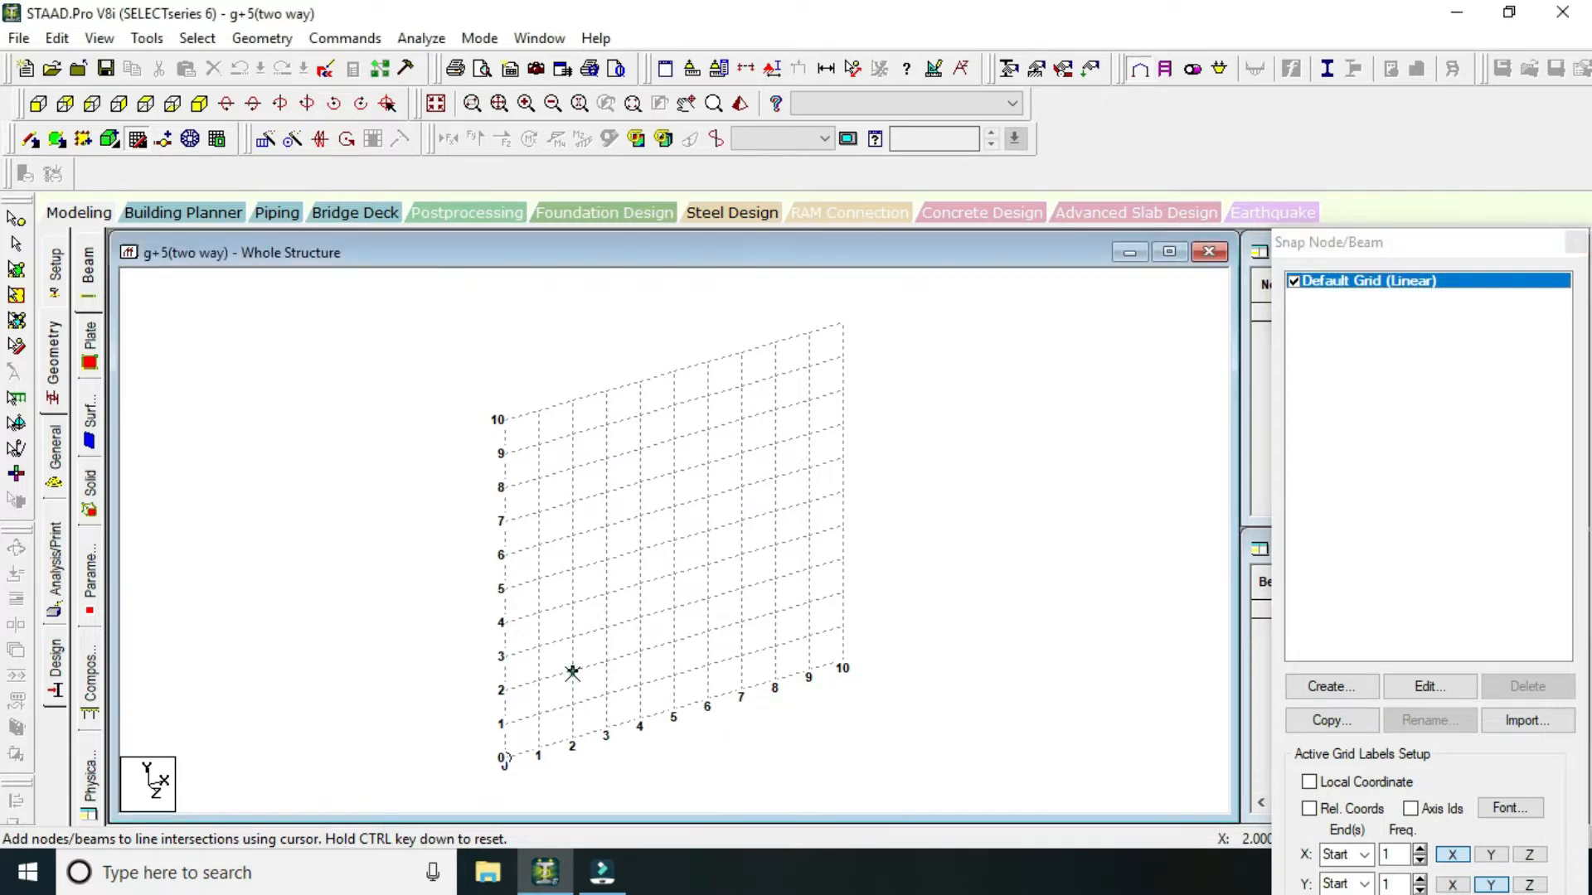
click(573, 740)
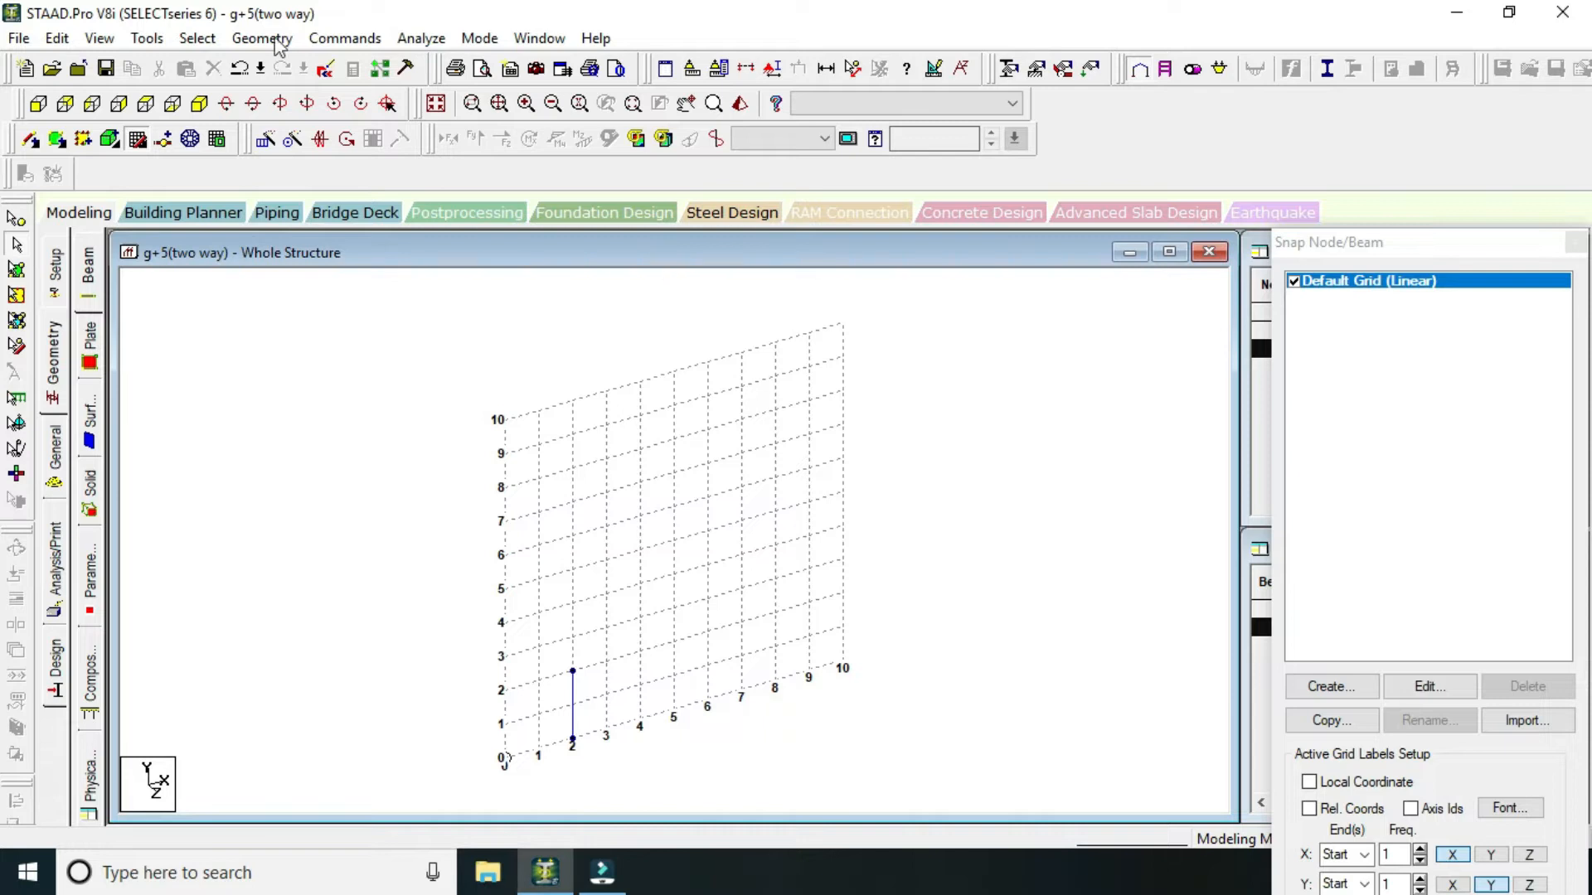
click(30, 139)
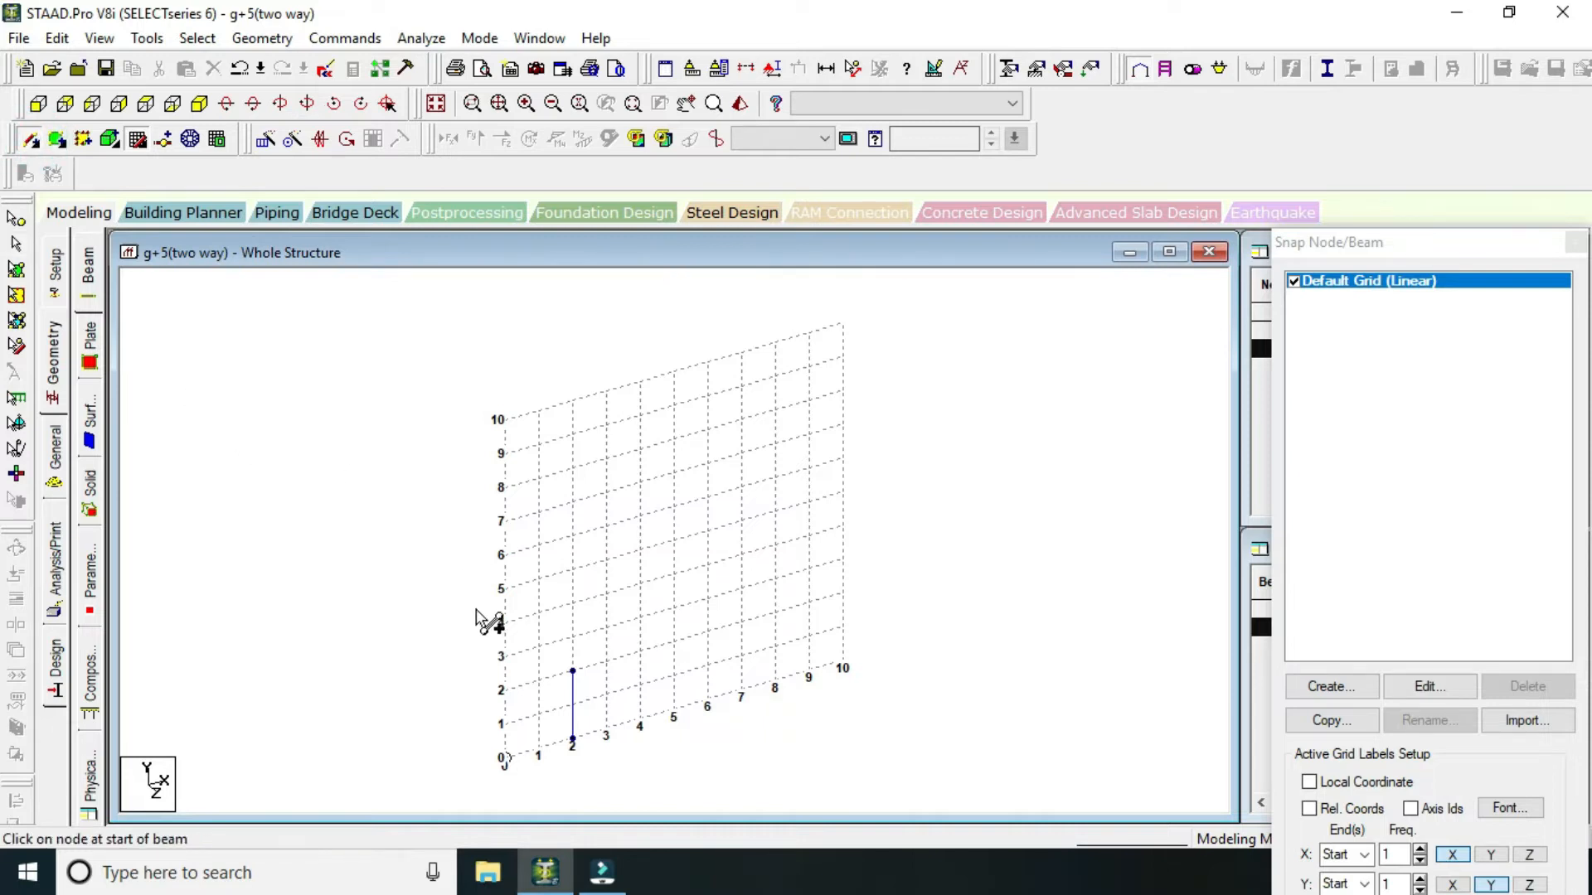
drag(572, 672, 758, 608)
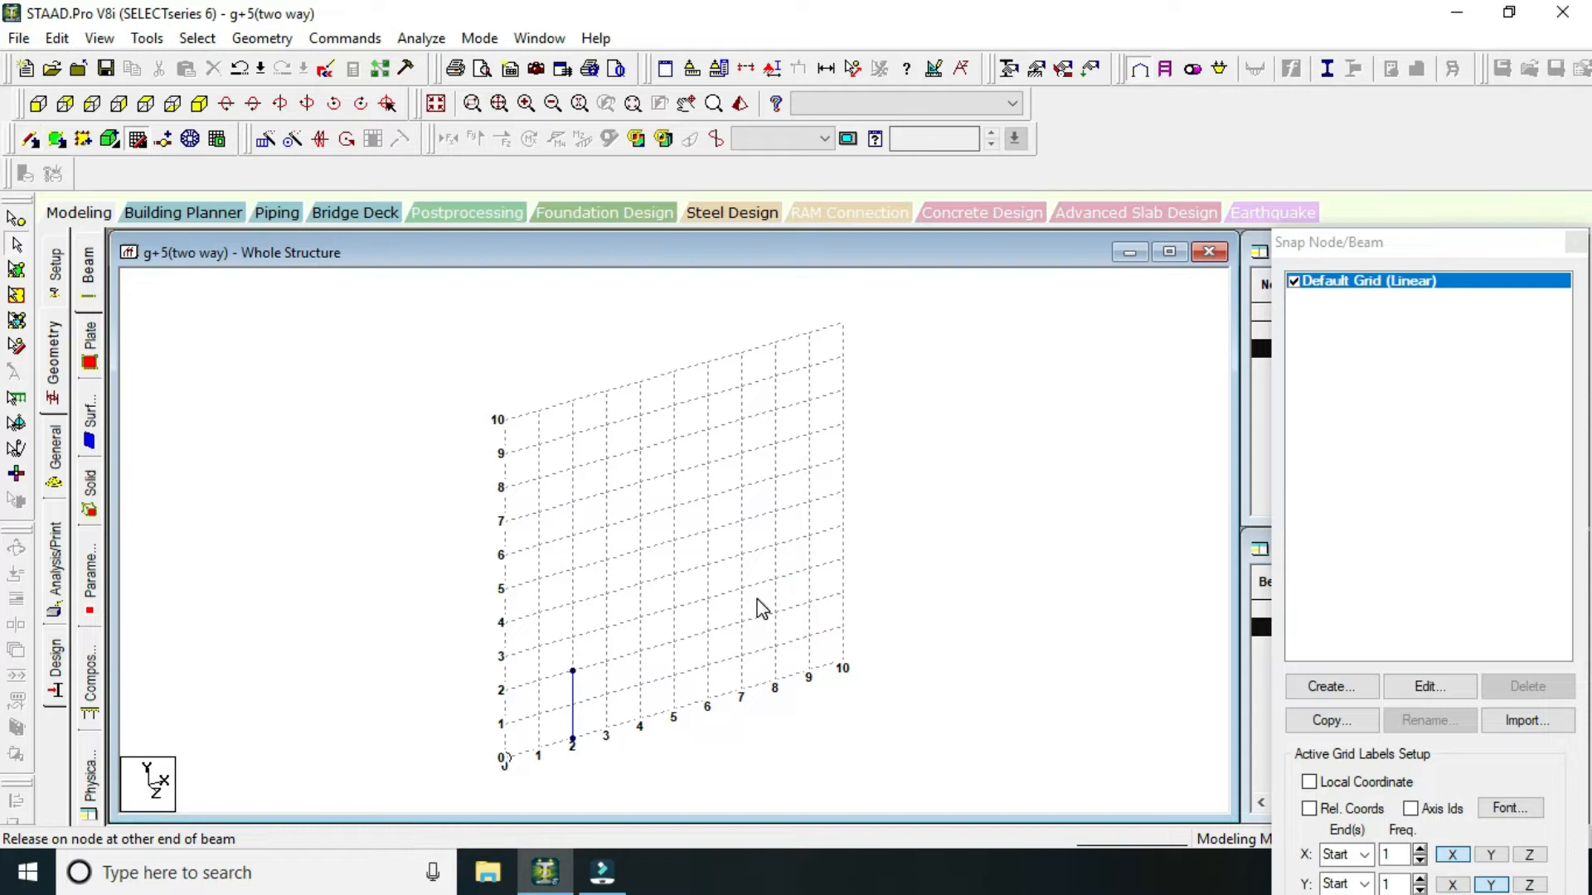
click(137, 138)
click(137, 139)
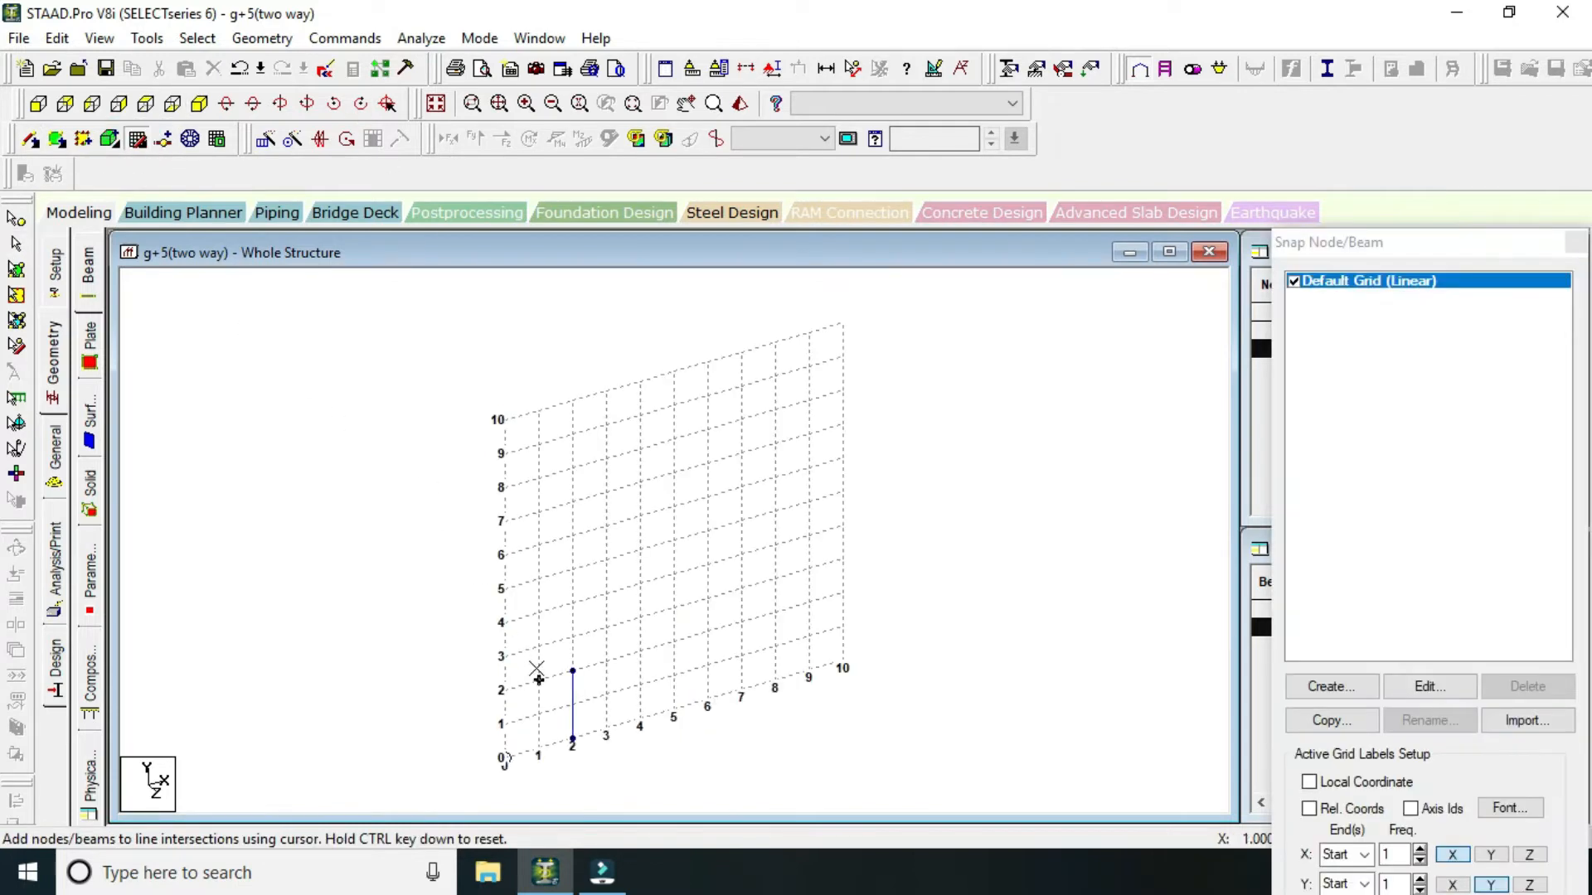
click(571, 674)
click(844, 606)
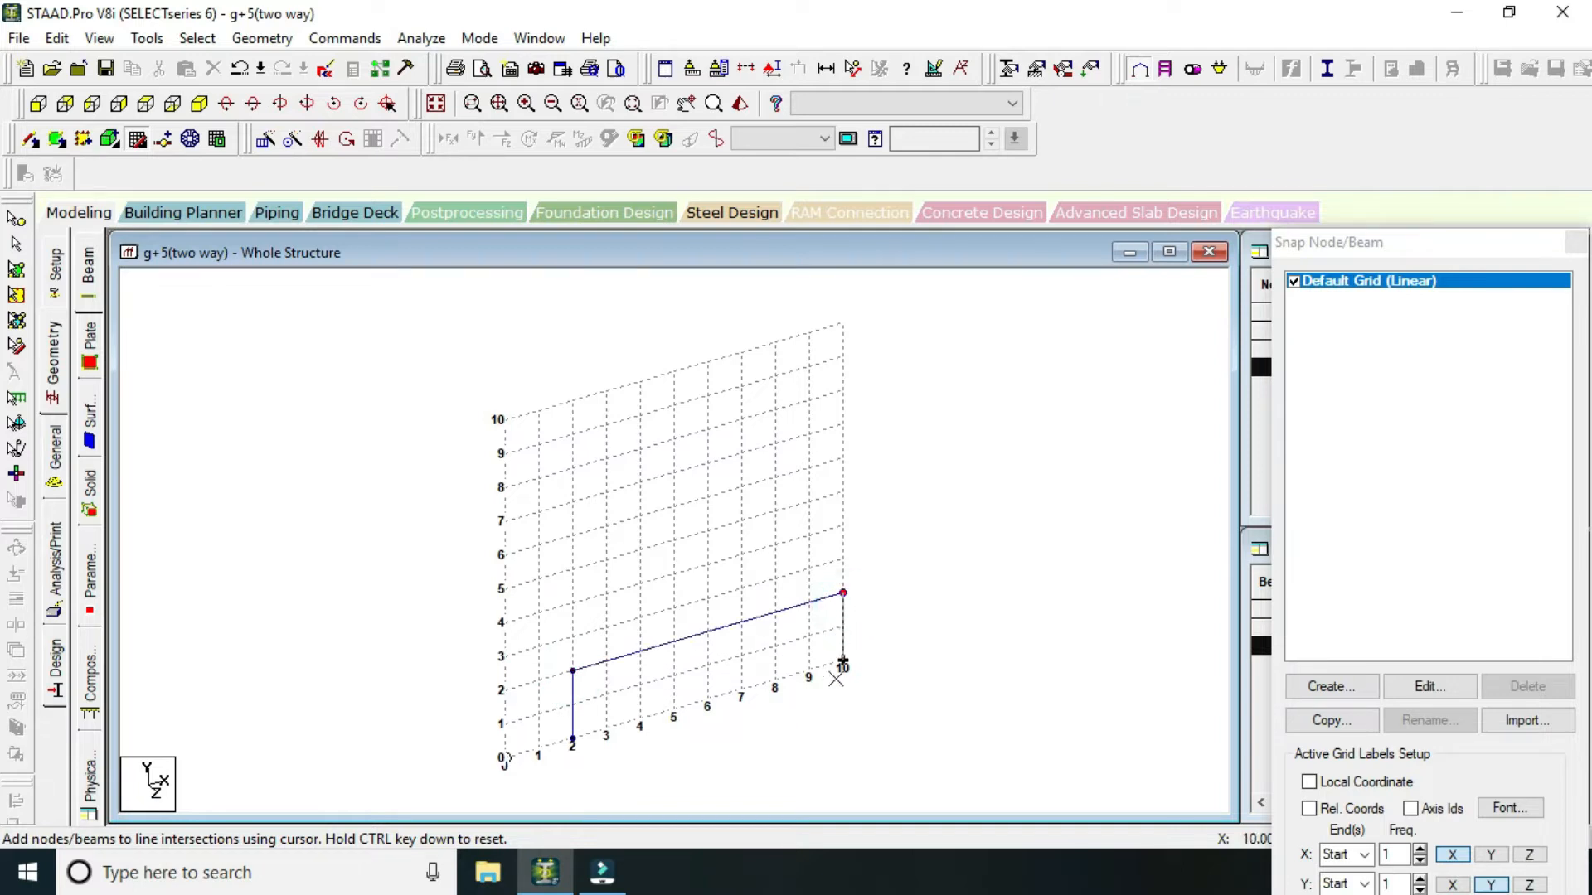
click(835, 679)
key(Escape)
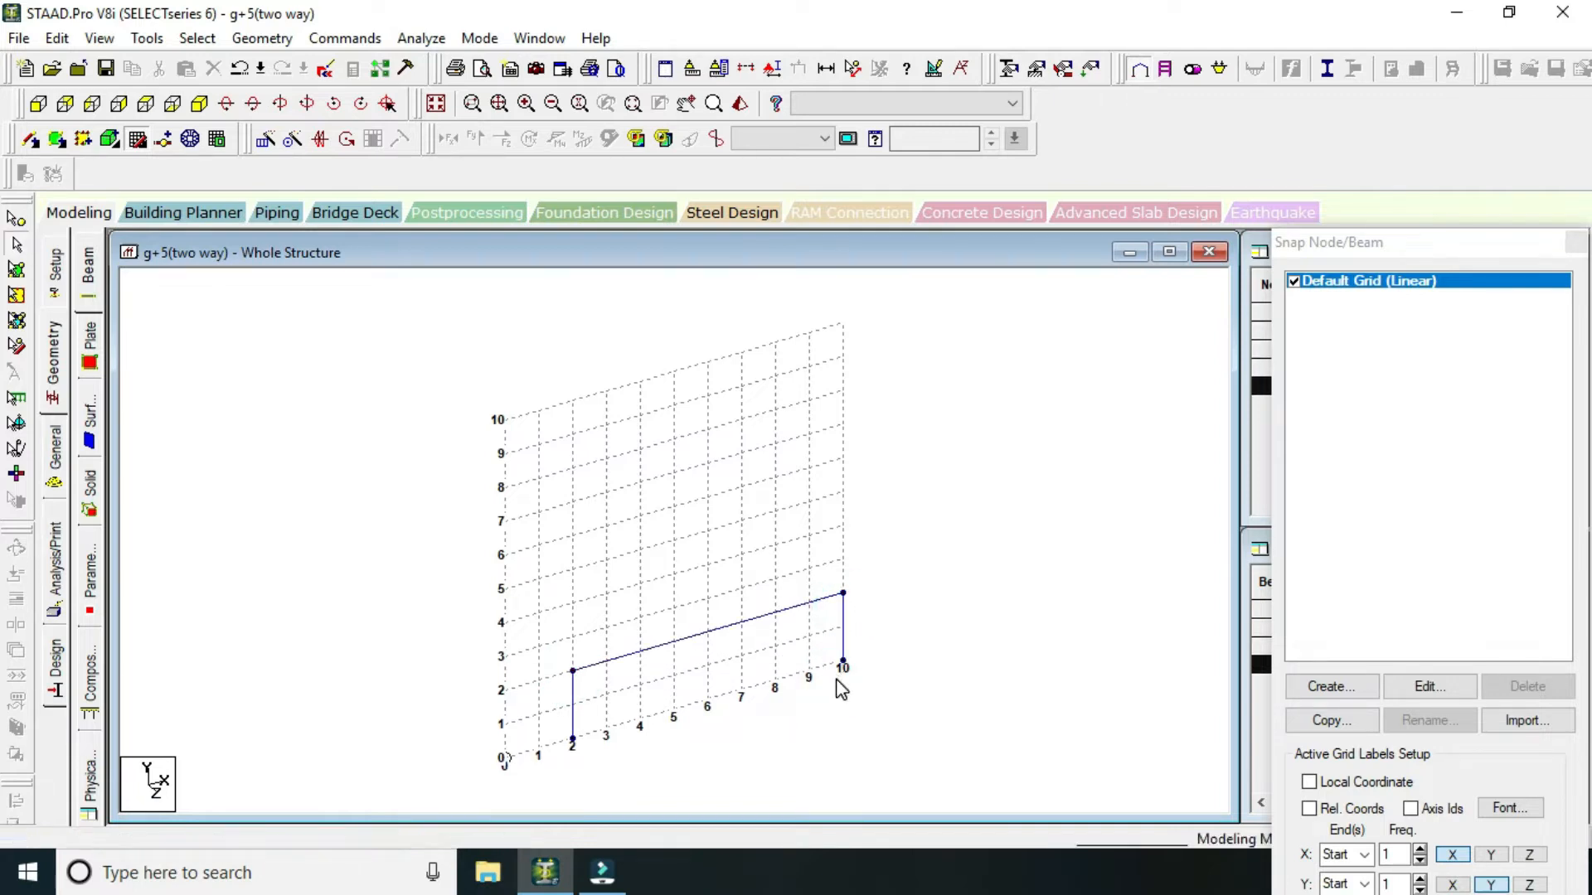
scroll(740, 747, down, 2)
scroll(871, 685, up, 3)
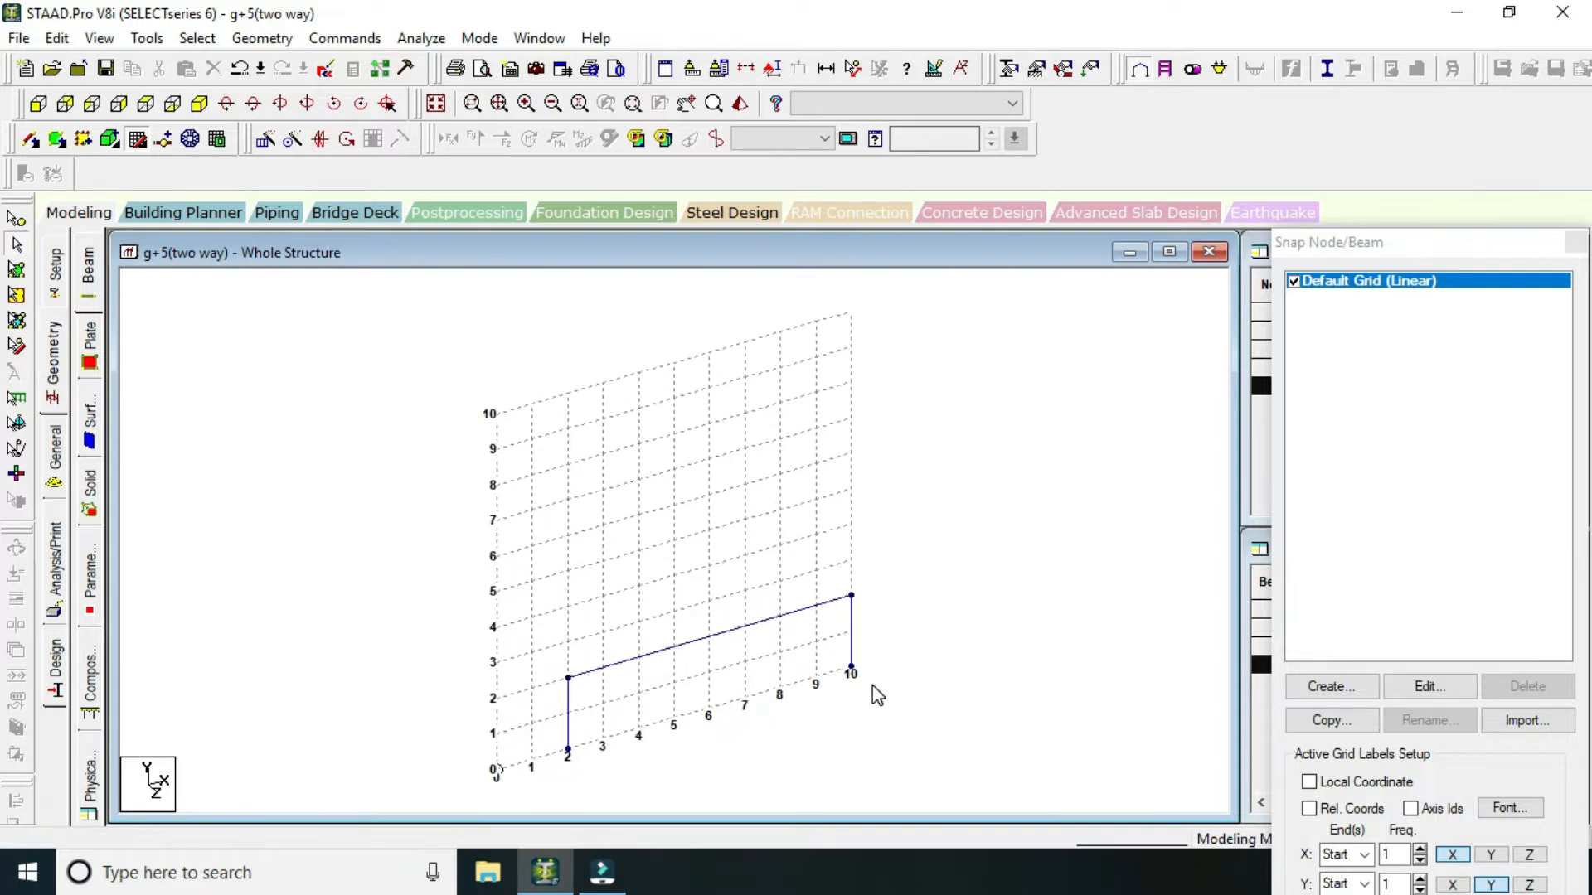
scroll(920, 665, up, 2)
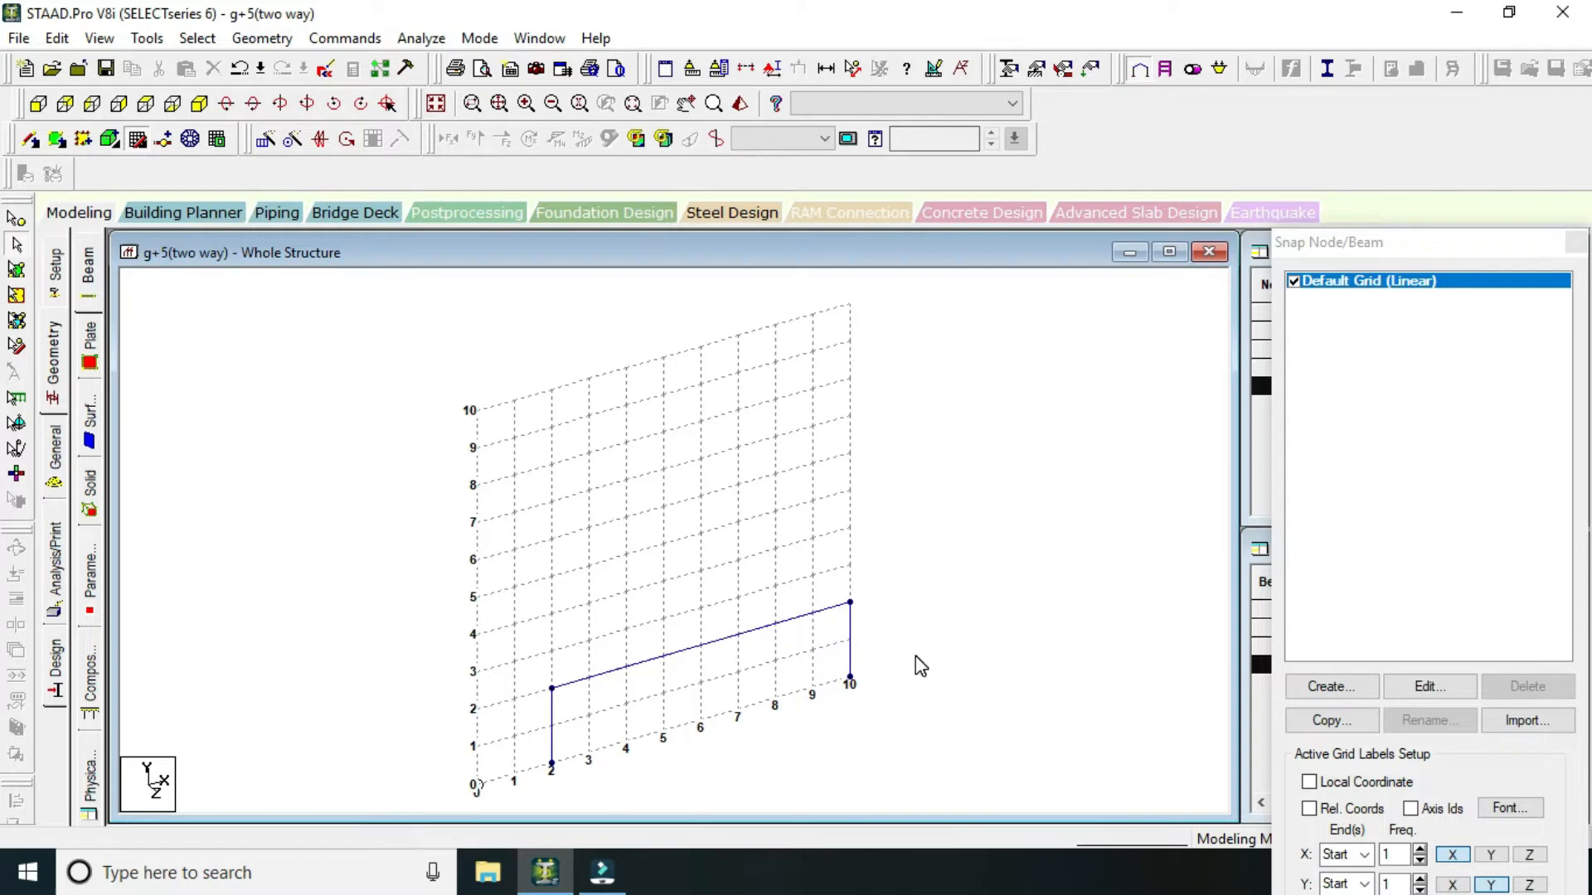
scroll(713, 653, down, 1)
scroll(715, 652, up, 2)
scroll(731, 633, down, 2)
scroll(908, 570, up, 1)
scroll(908, 569, down, 2)
scroll(853, 613, up, 2)
scroll(663, 648, up, 1)
scroll(646, 715, down, 1)
scroll(647, 714, up, 1)
scroll(648, 709, up, 1)
scroll(654, 724, down, 1)
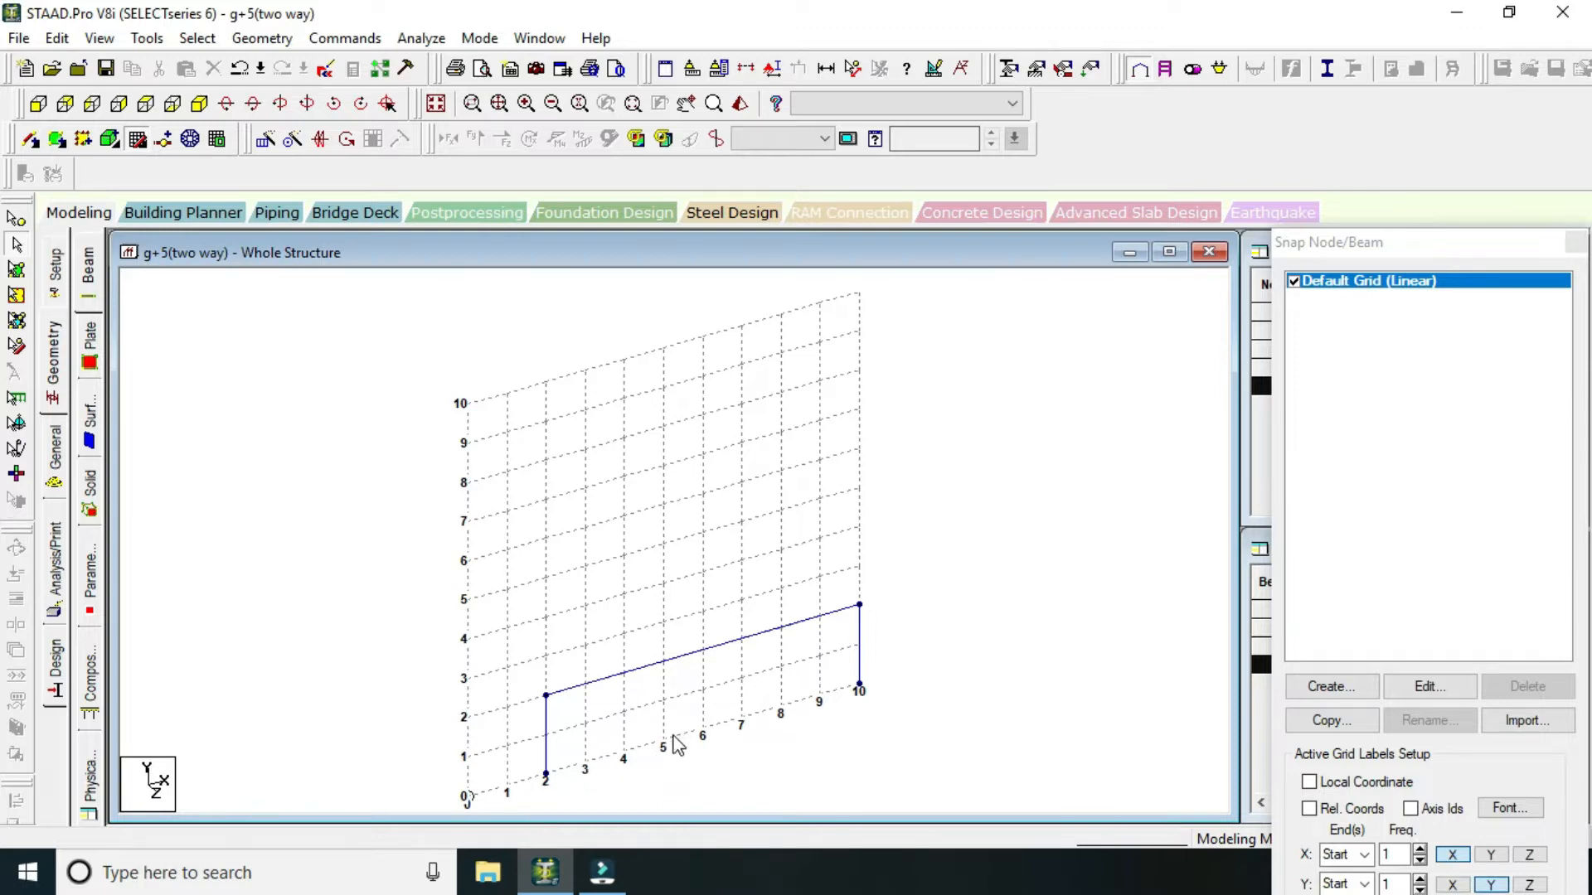
click(856, 680)
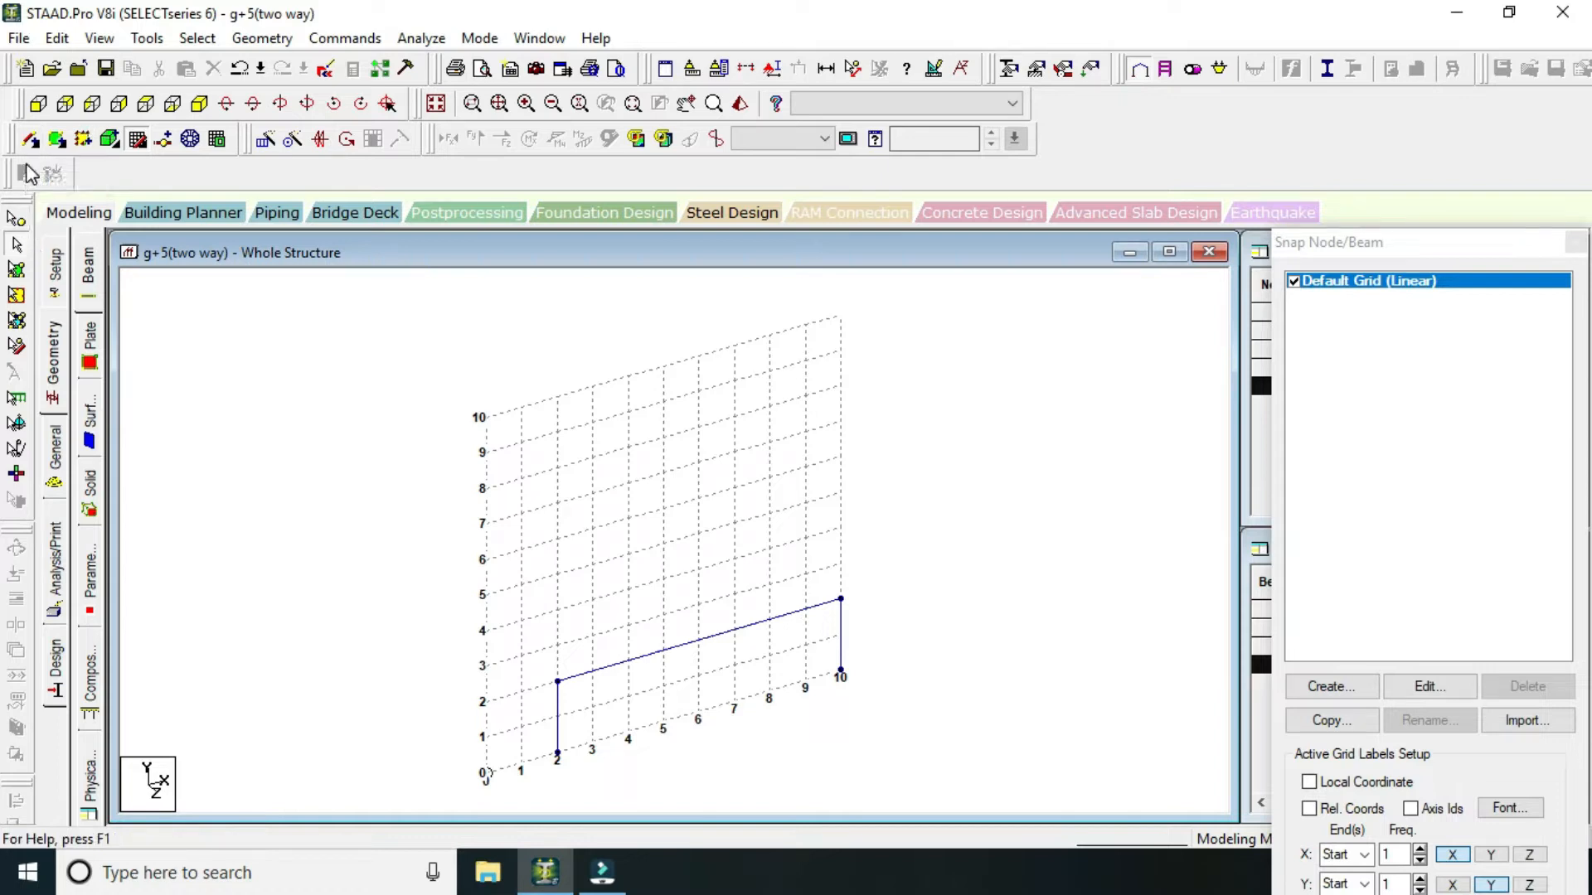
Try to add an intermediate column starting from the beam at X = 5, Y = 2.
click(137, 138)
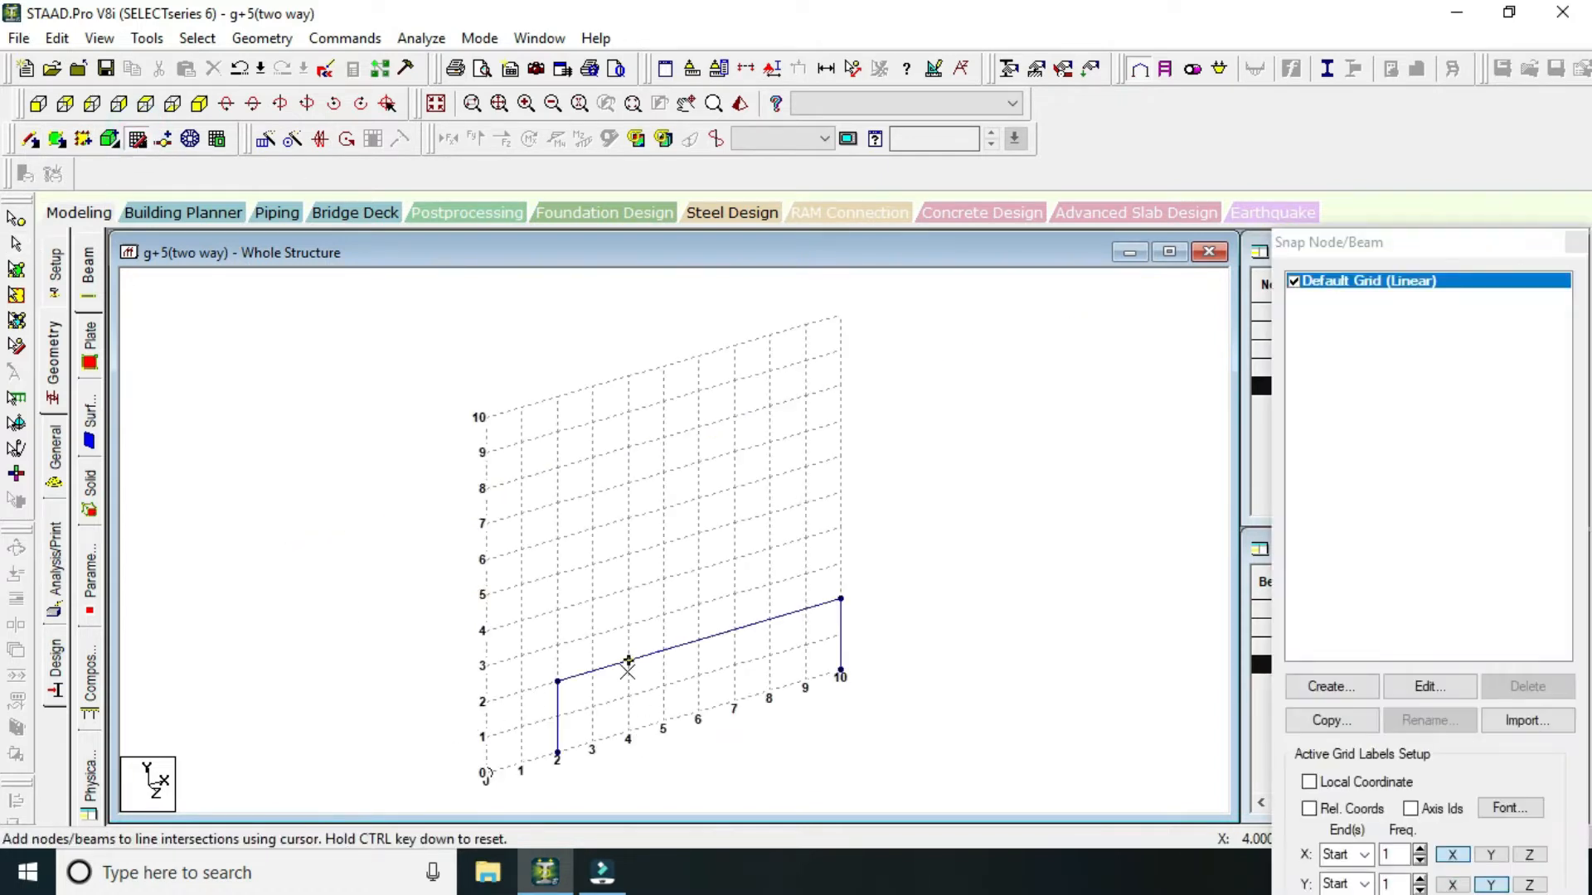
click(663, 651)
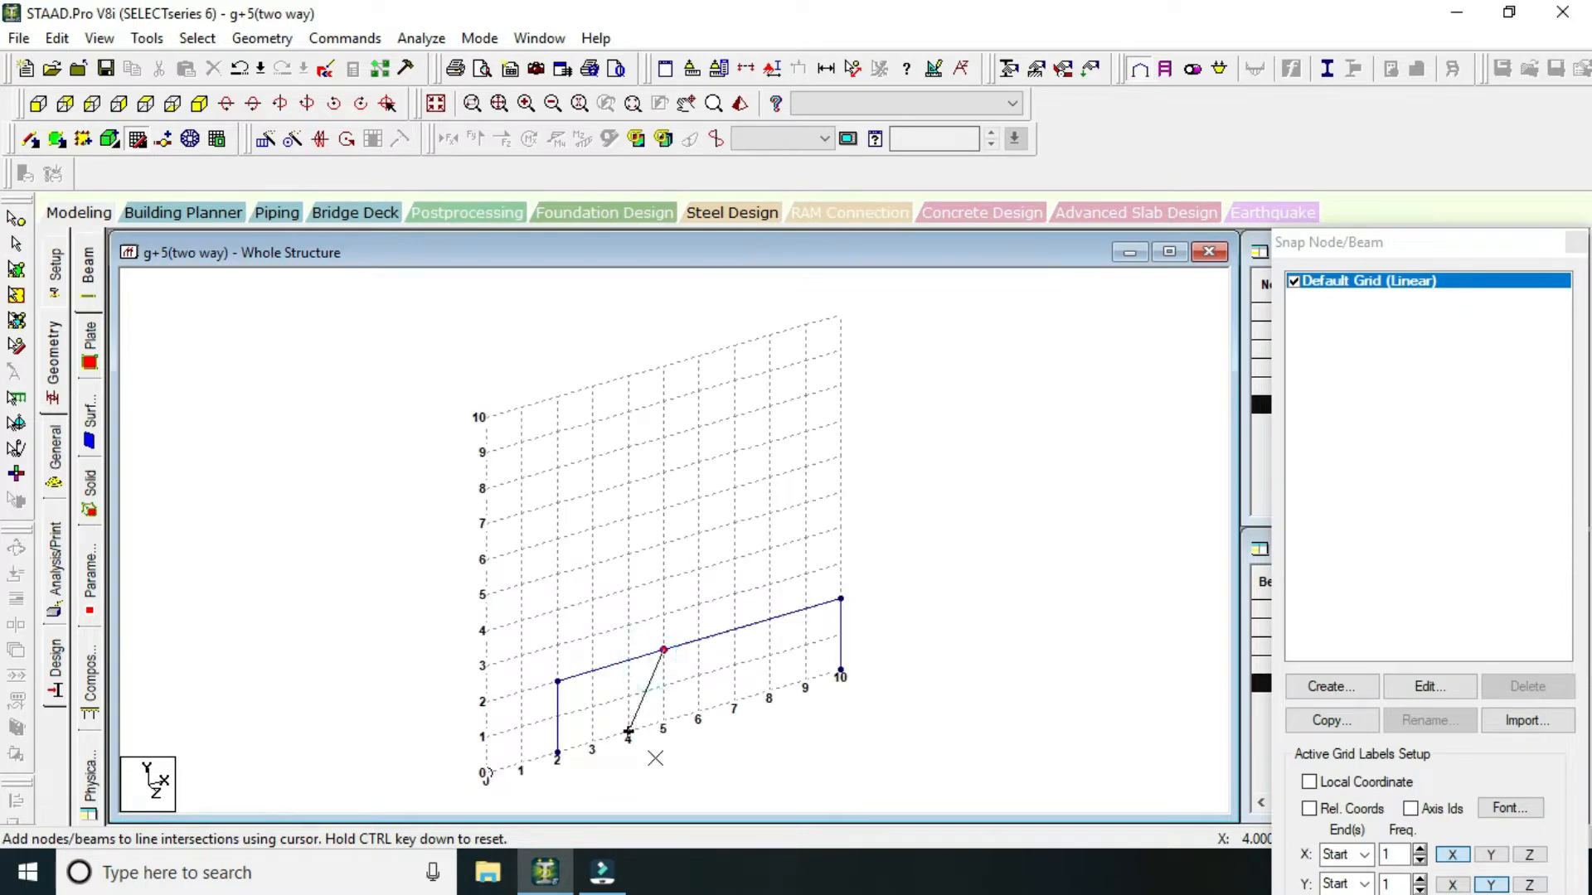
key(Escape)
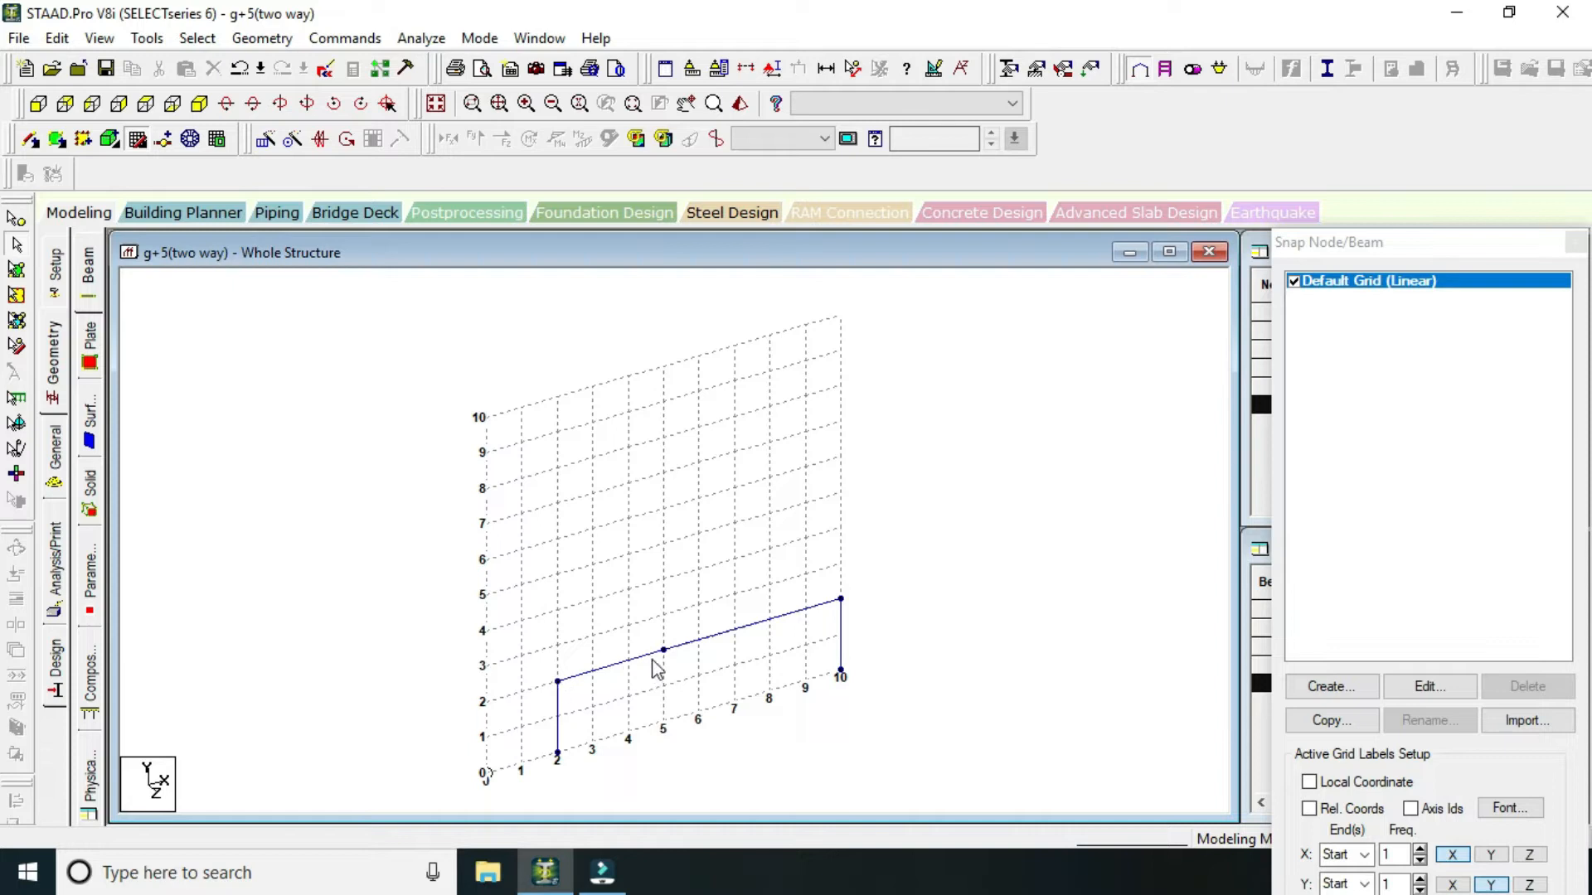
Delete the intermediate node at X = 5 together with the beam segments connected to it.
click(15, 220)
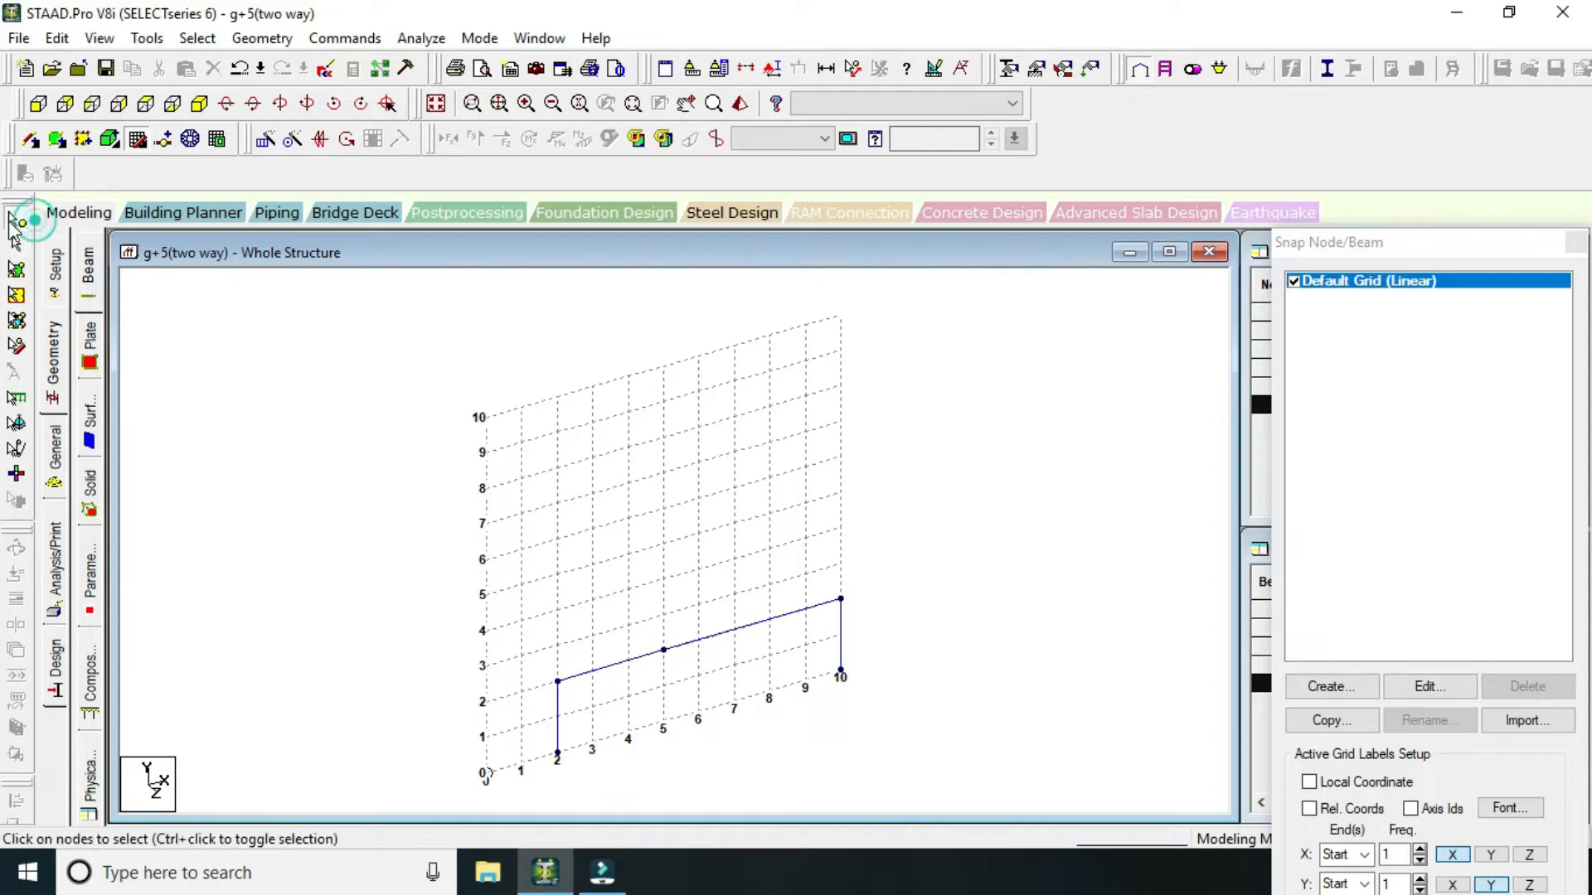
click(653, 631)
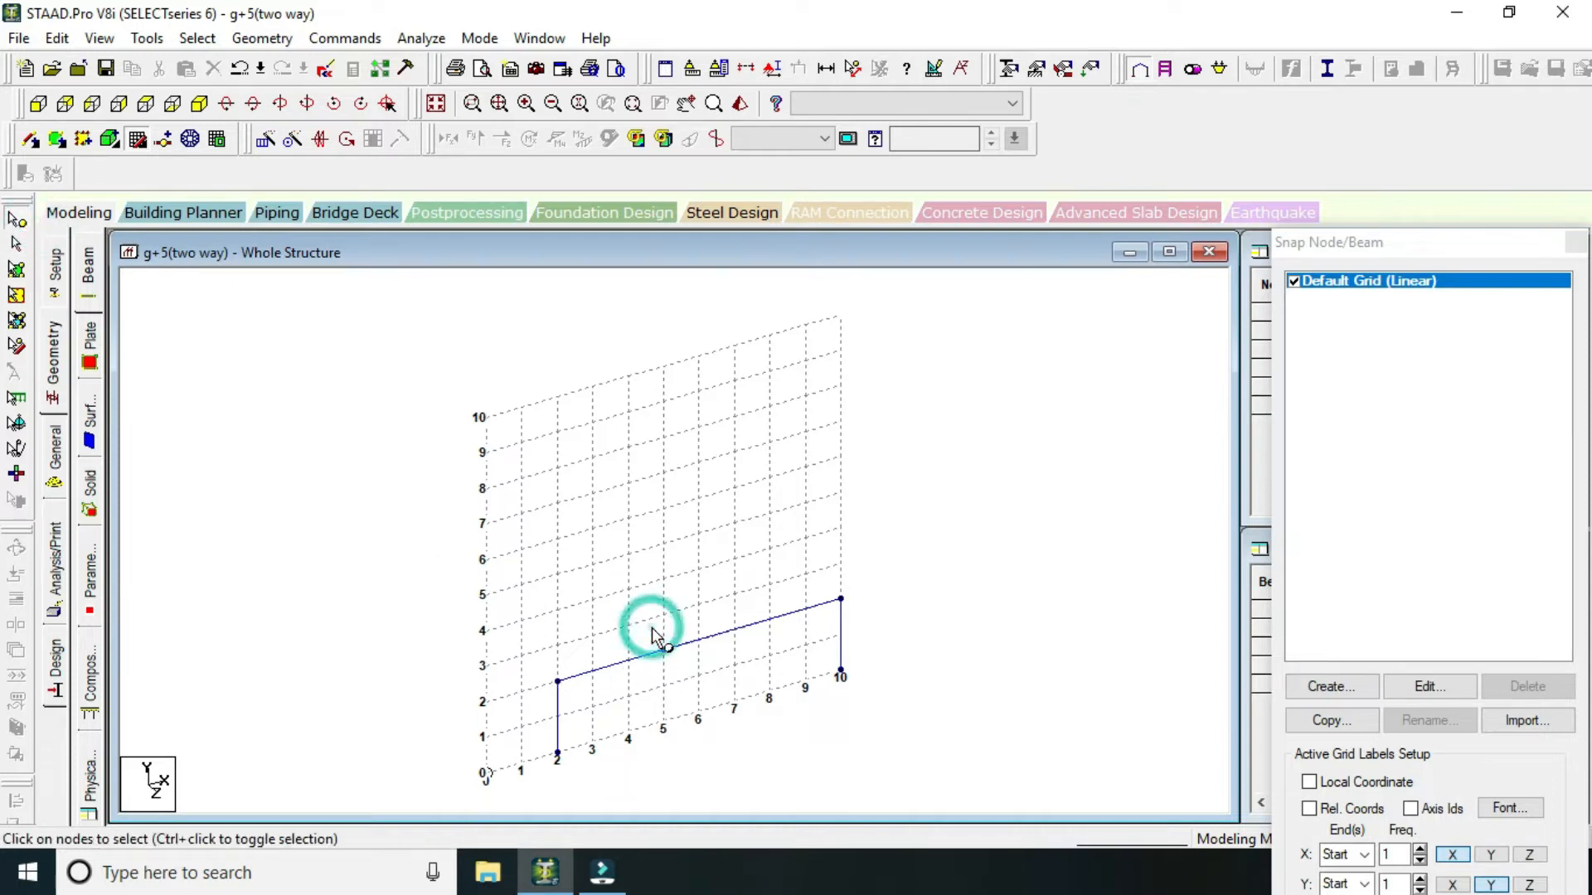
click(662, 646)
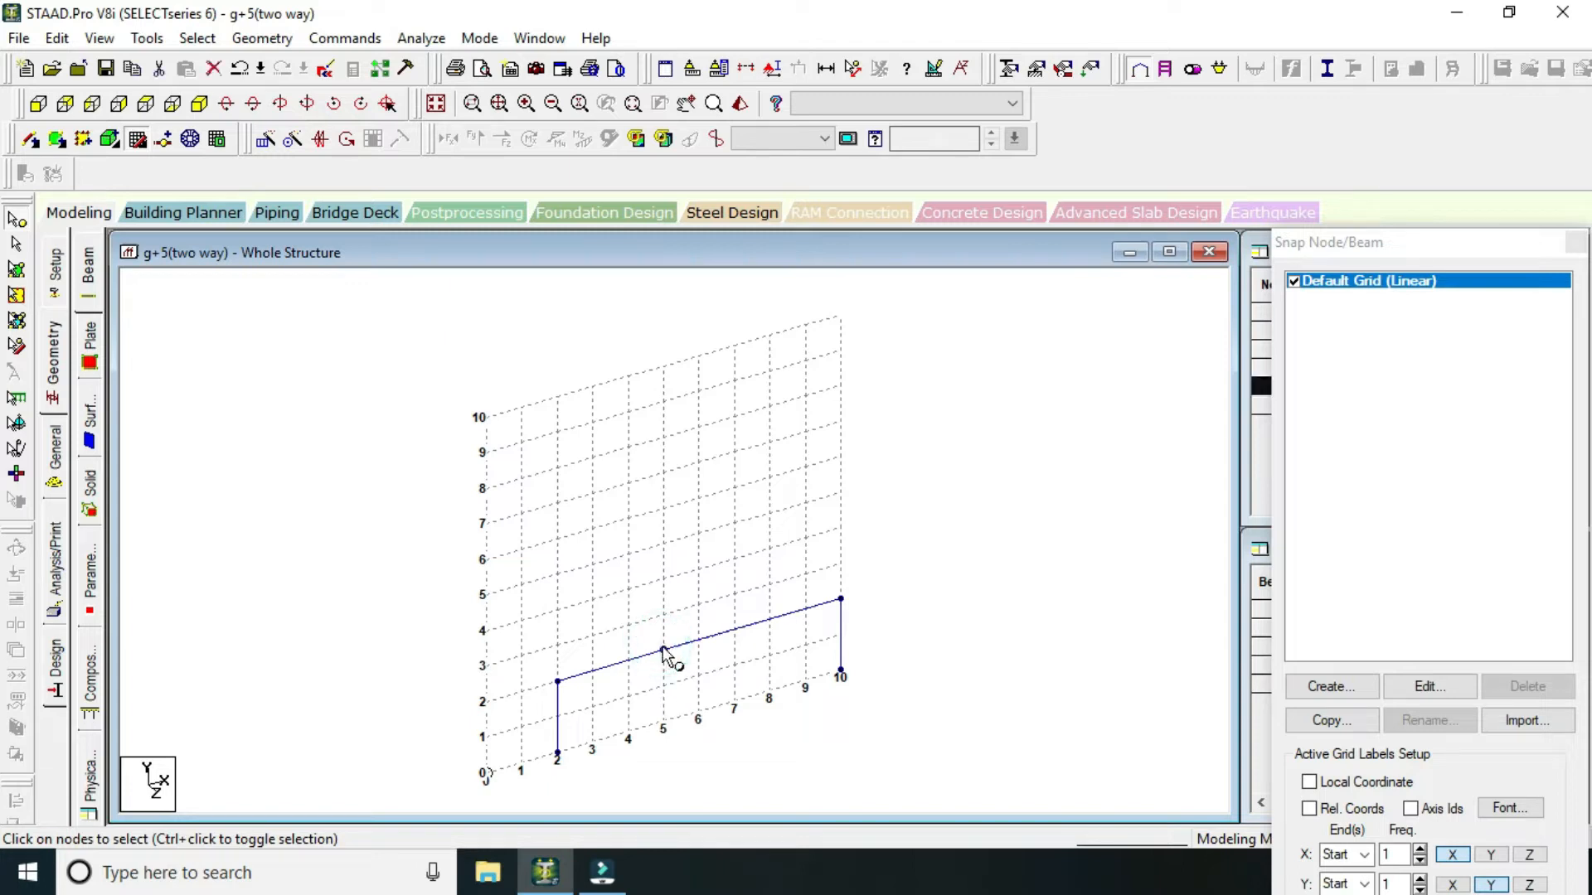
key(Delete)
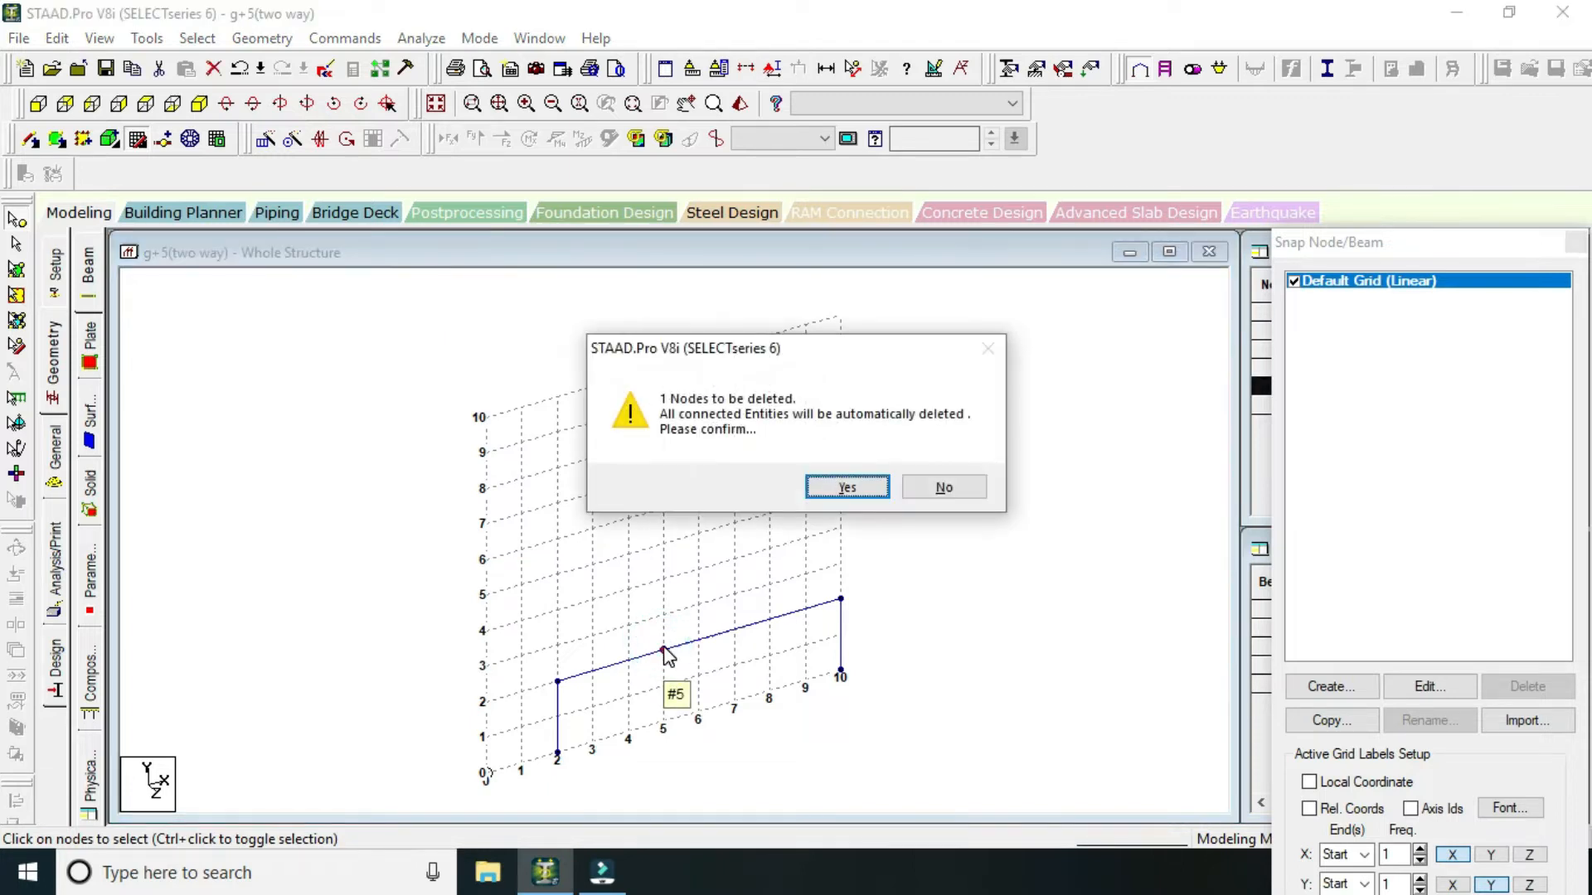
key(Return)
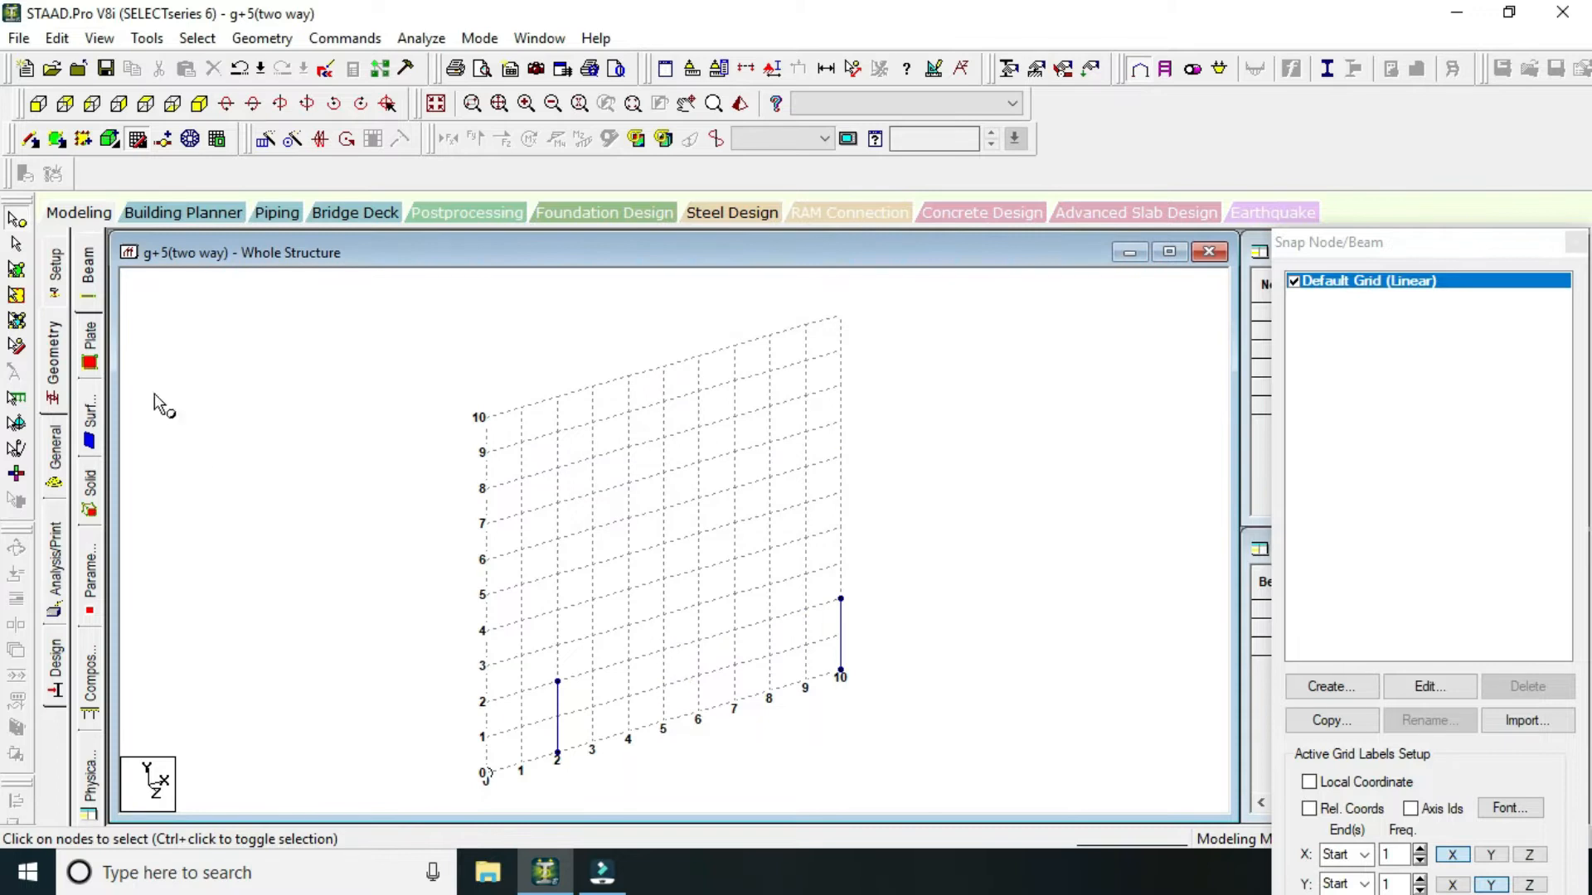
Redraw the beam between the column tops, from X = 2 to X = 10 at Y = 2.
click(137, 139)
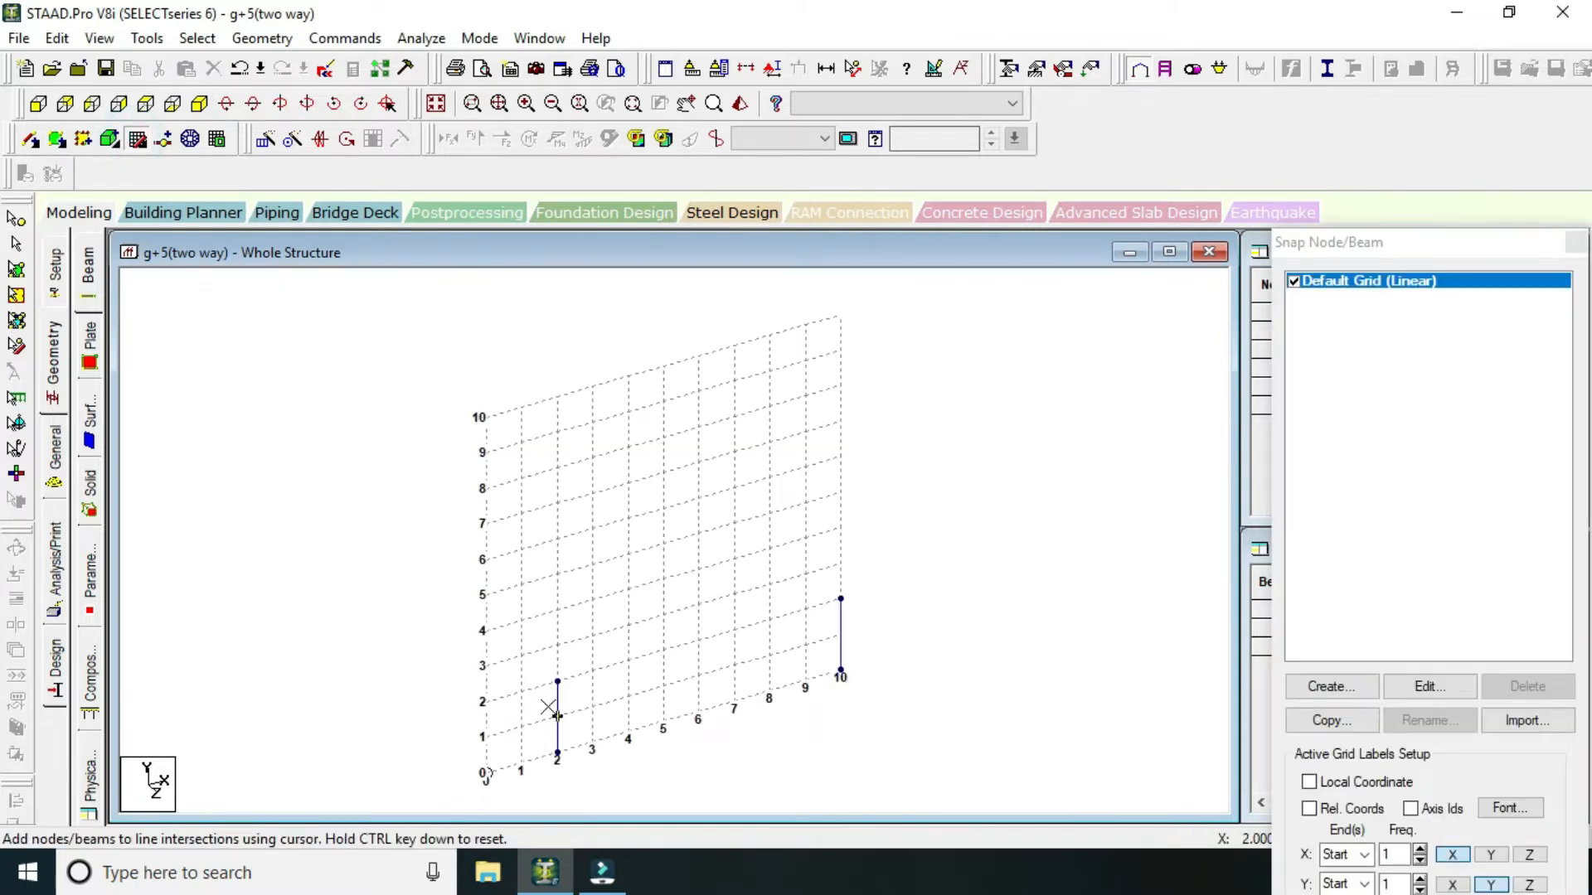
click(557, 680)
click(839, 607)
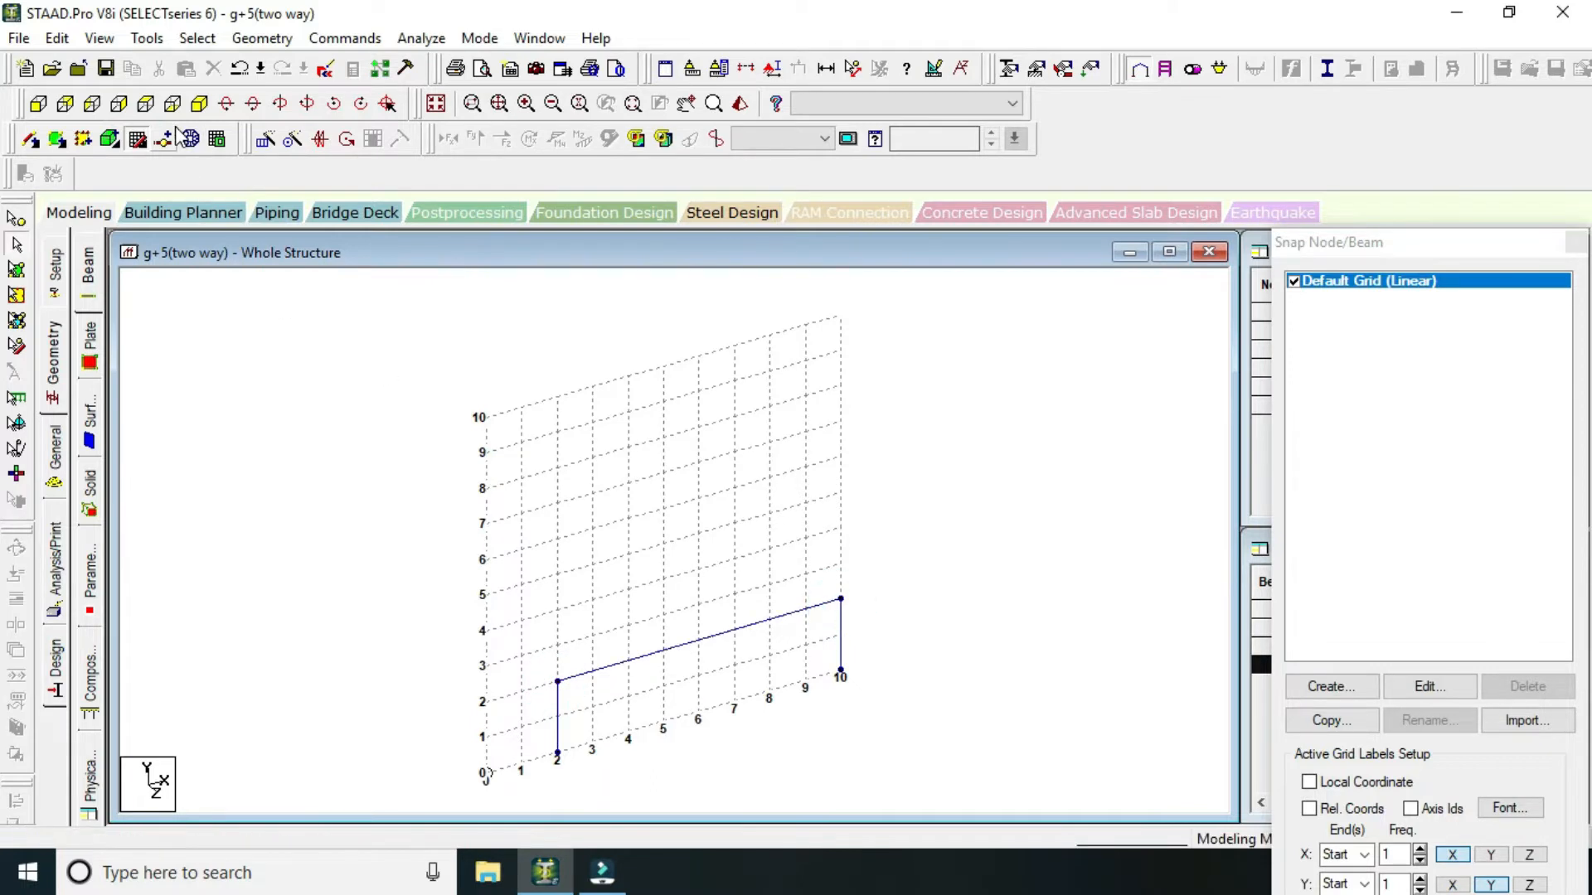
Add two intermediate 2 m columns from the beam down to the base at X = 4 and X = 7.
click(139, 139)
click(139, 139)
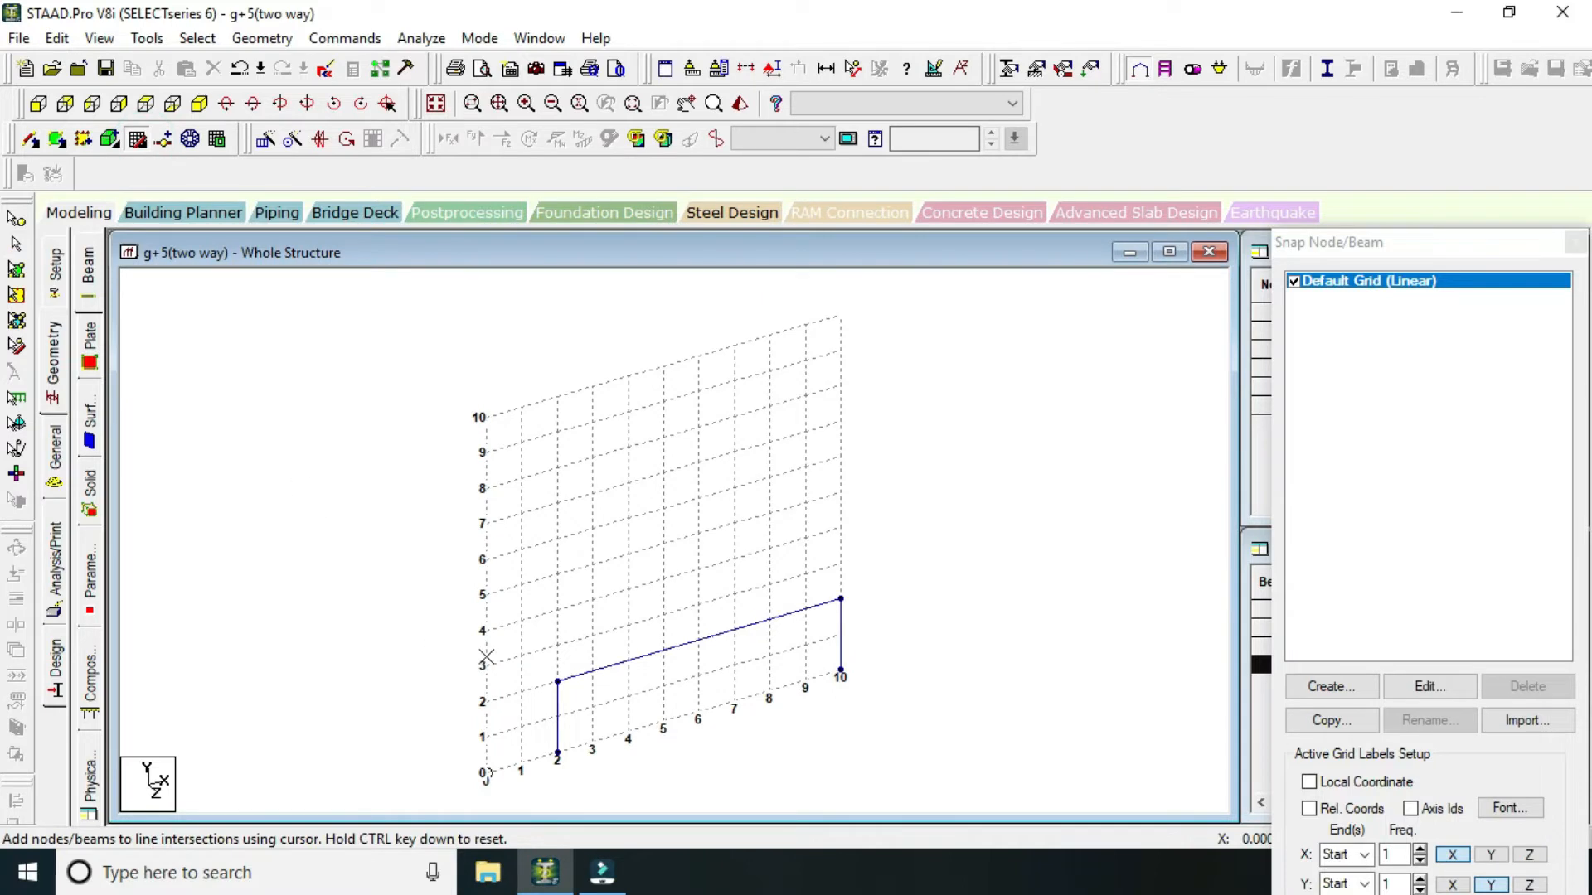
click(628, 661)
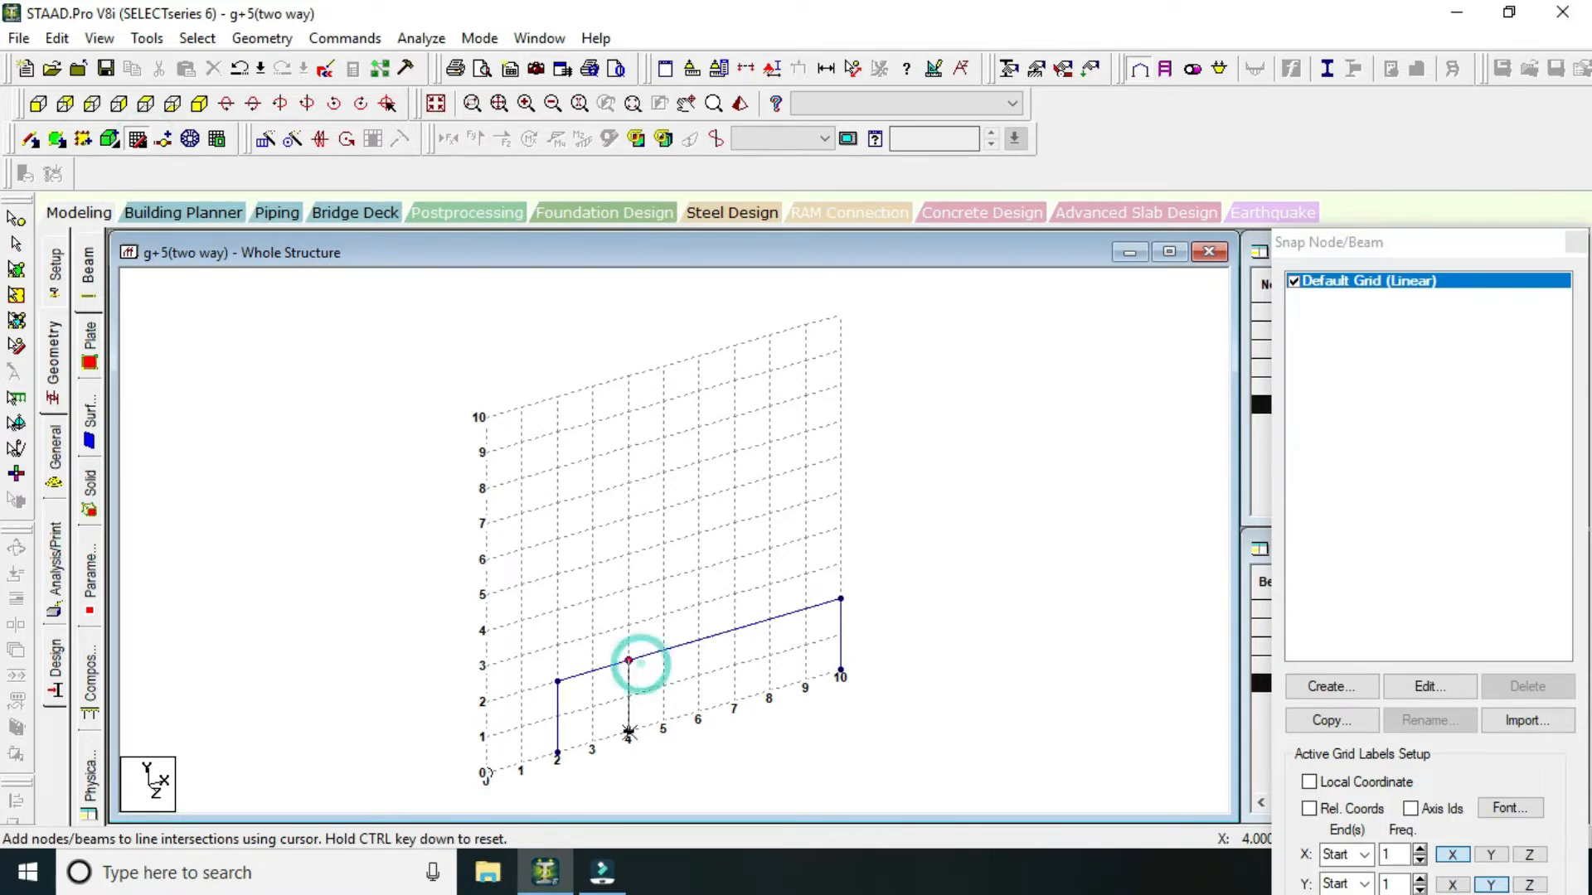
click(628, 732)
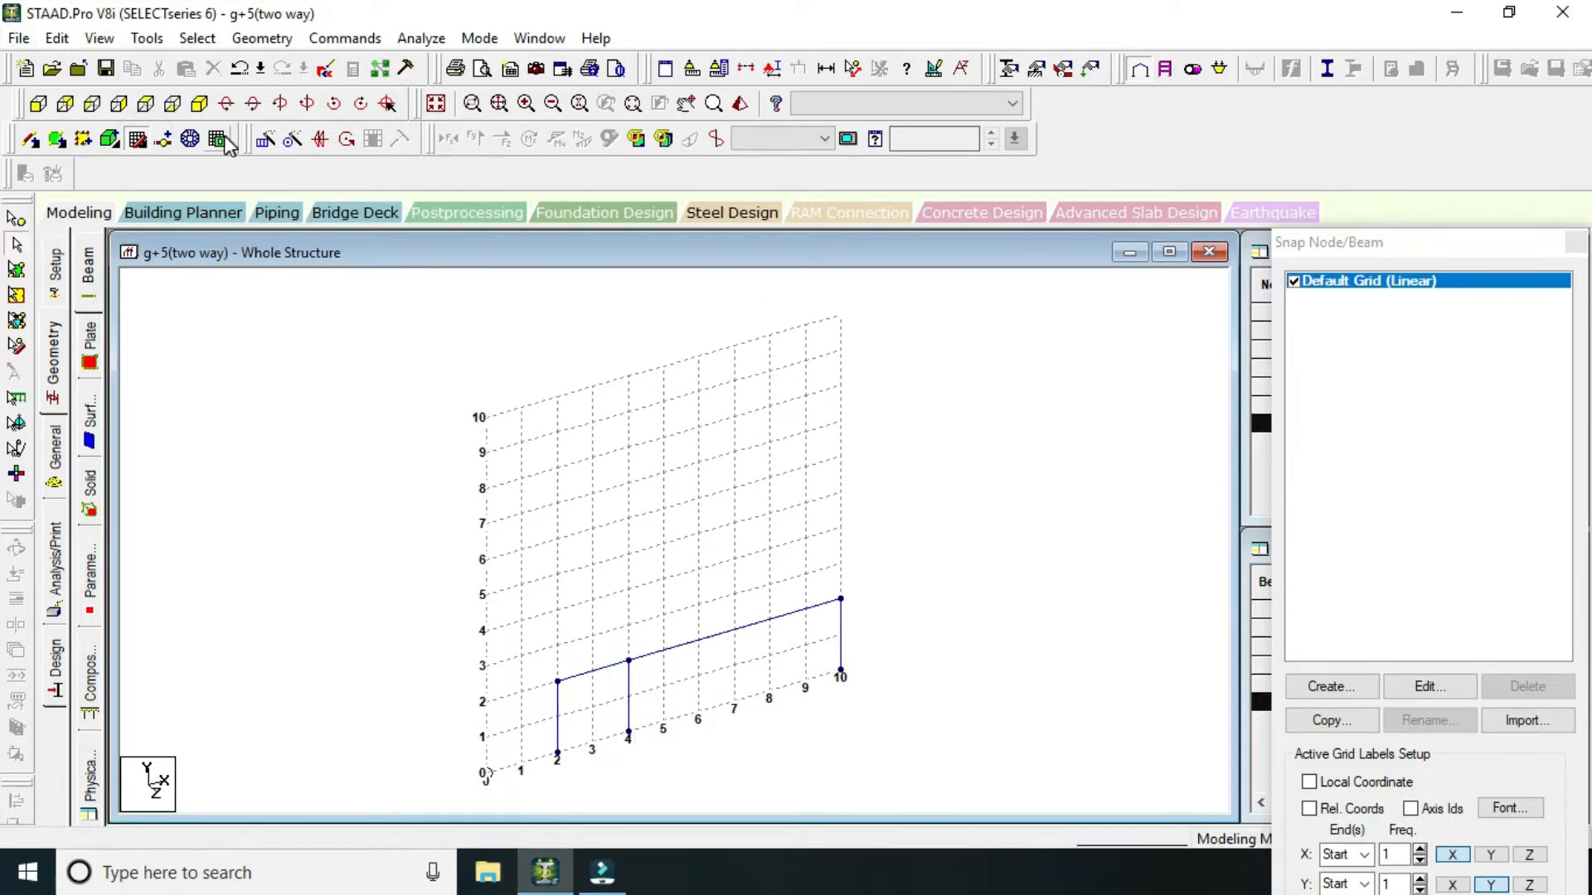
click(137, 140)
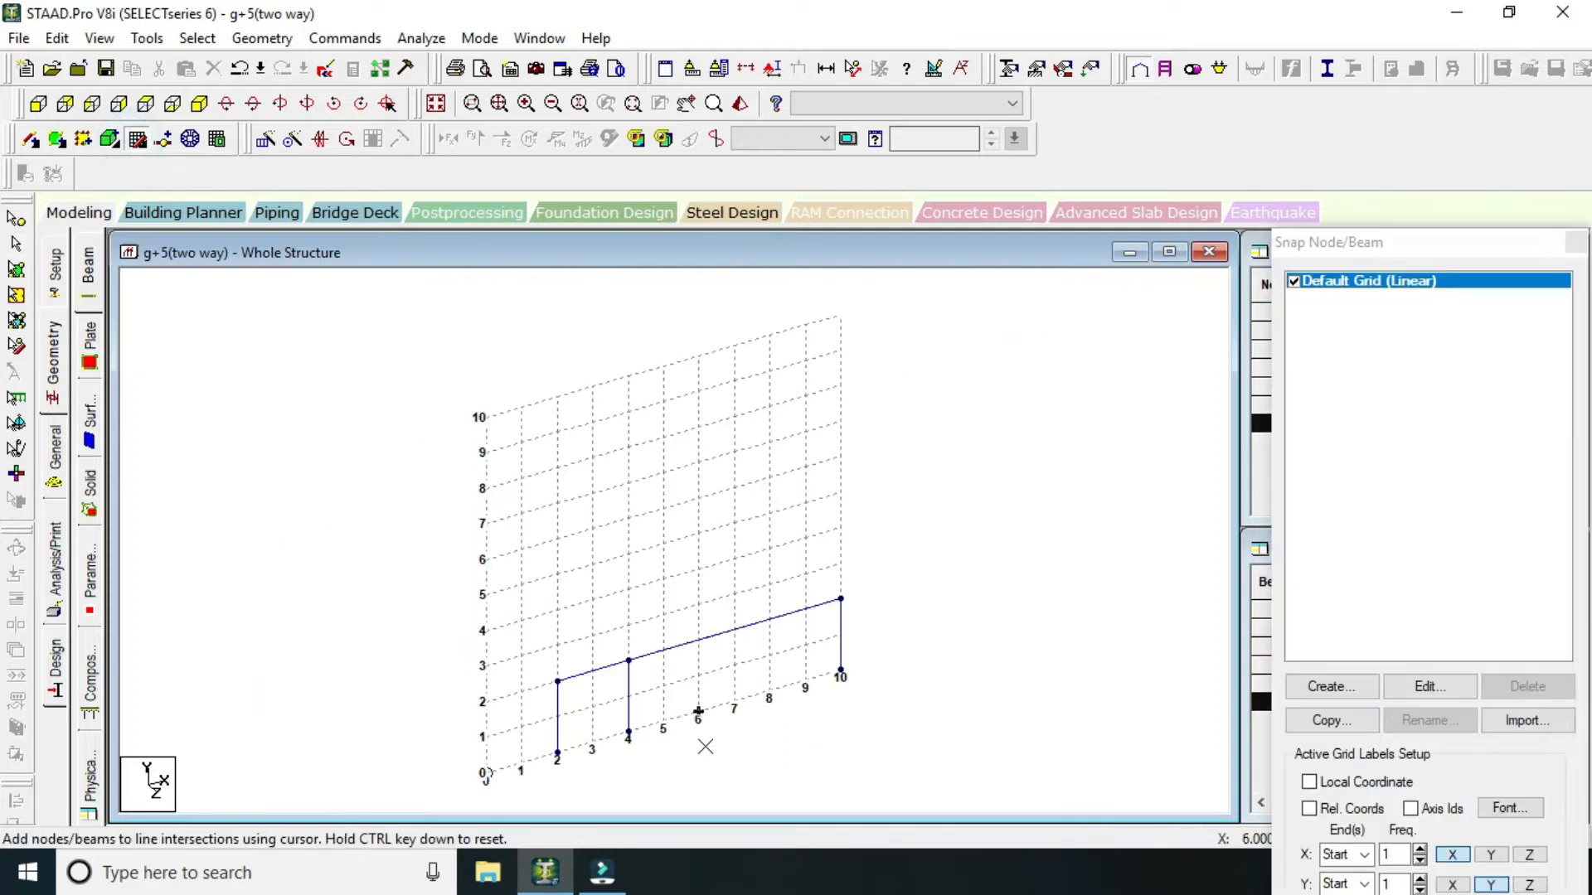
click(735, 630)
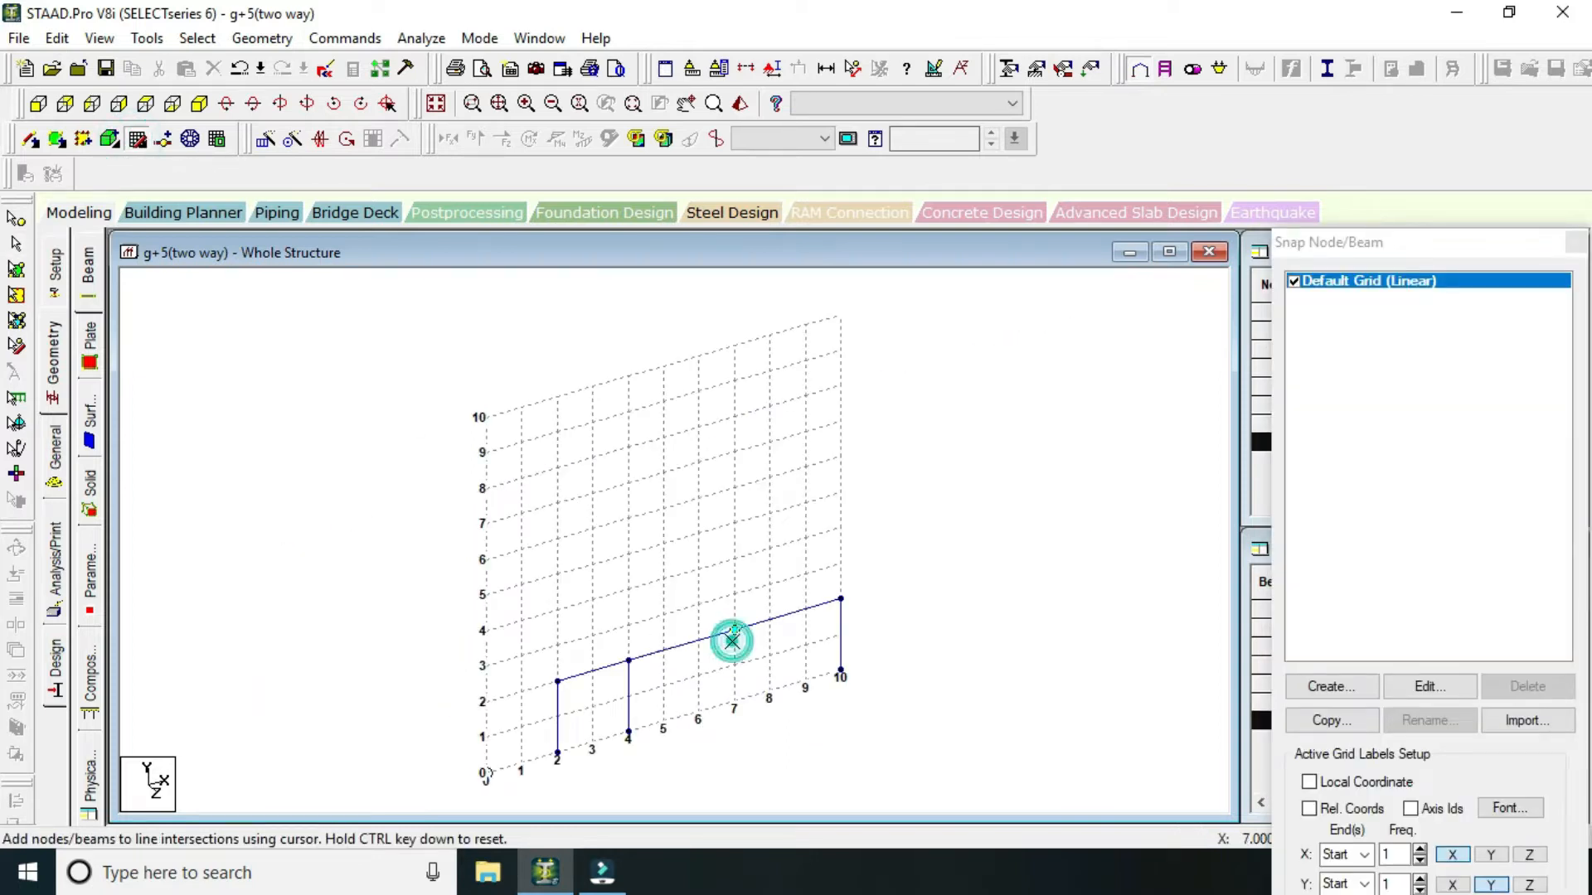
click(733, 704)
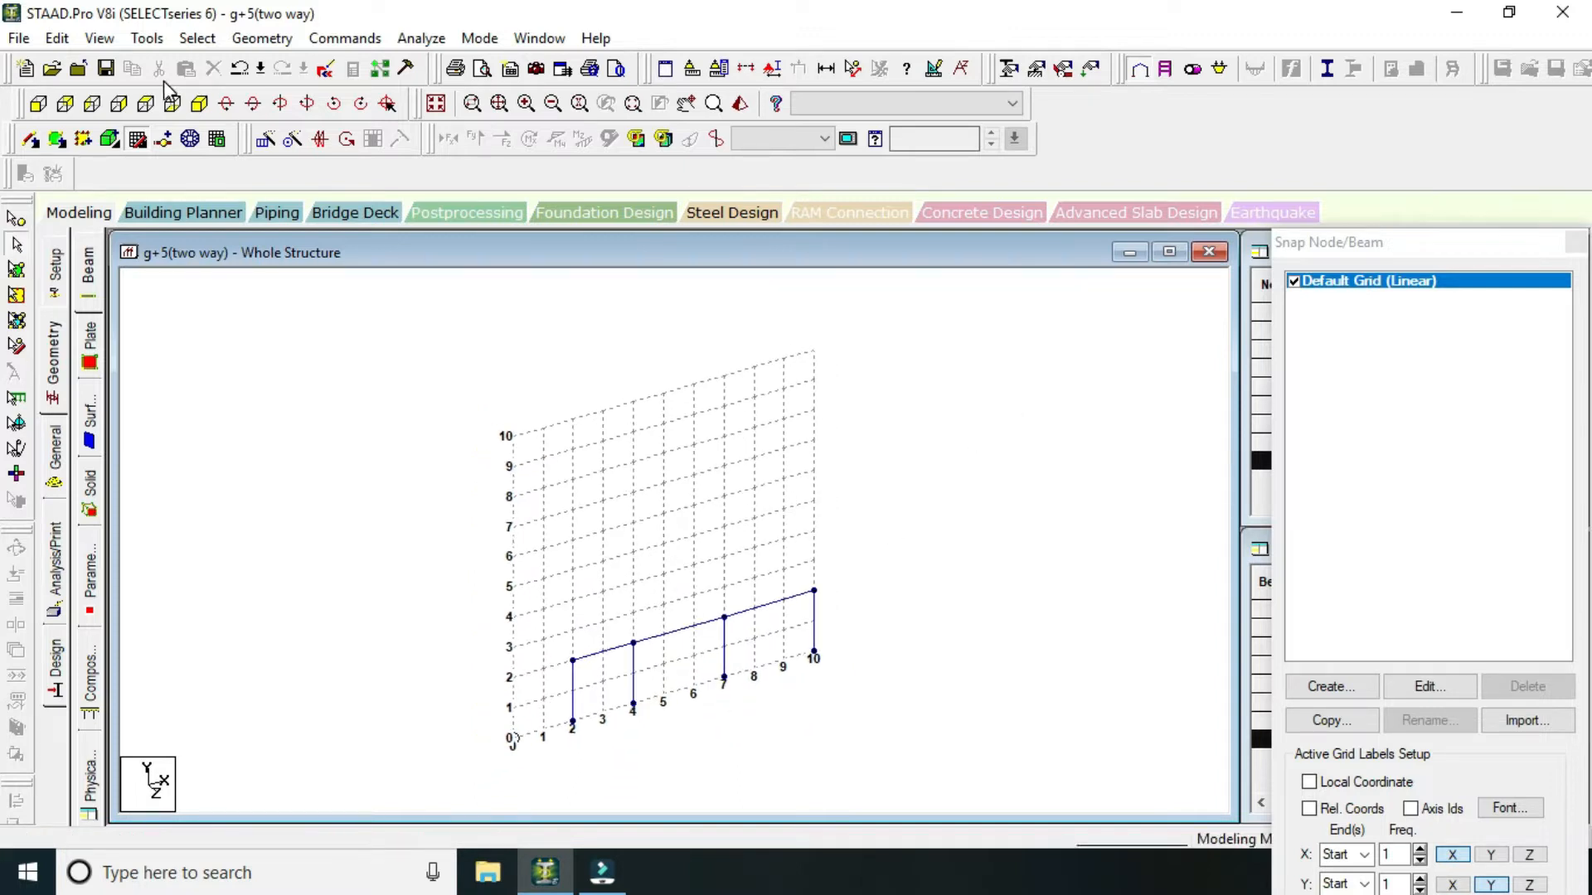
Close the snap node/beam grid so only the drawn frame is displayed.
click(139, 142)
scroll(575, 501, down, 4)
scroll(700, 655, up, 4)
middle_drag(757, 554, 792, 466)
scroll(609, 649, down, 2)
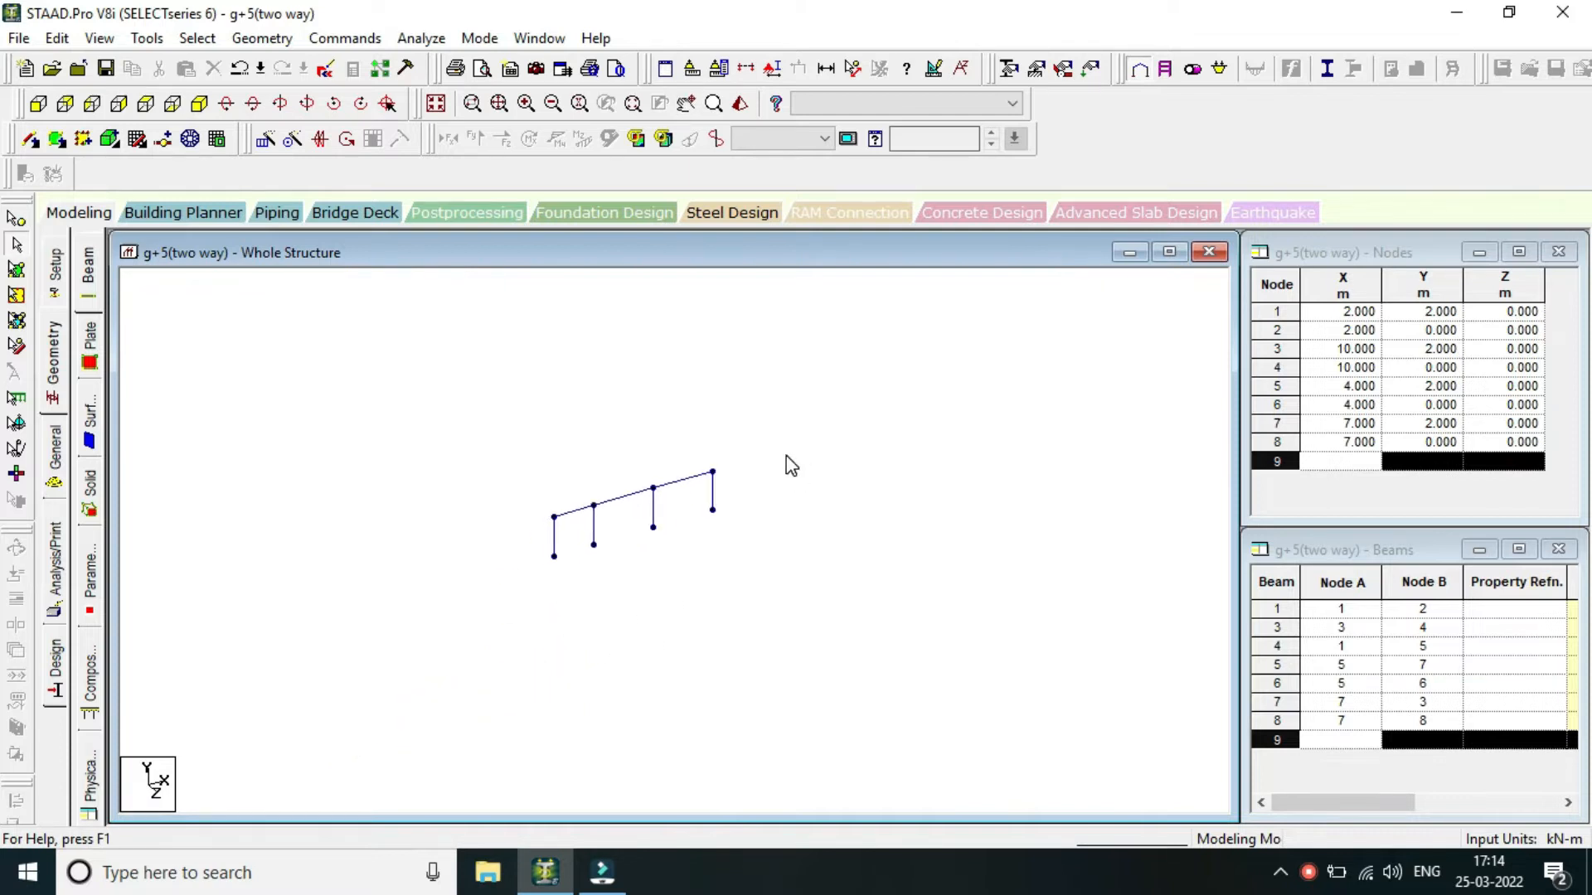
scroll(792, 466, up, 1)
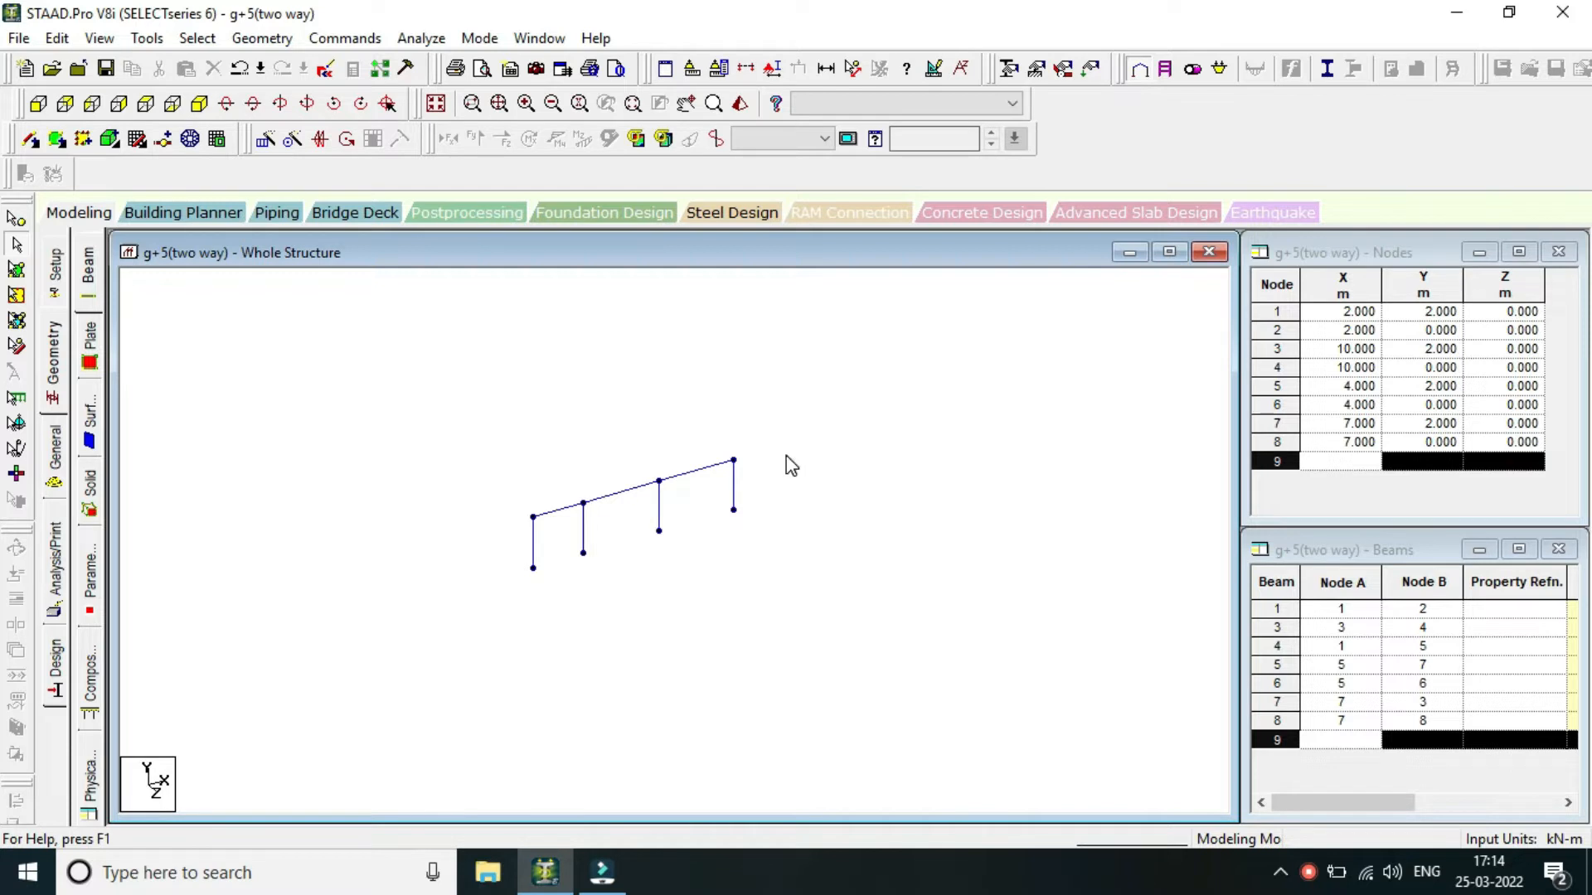
Set up a translational repeat of the whole four-column frame along global Z with 5 steps.
scroll(525, 430, down, 2)
middle_drag(801, 509, 789, 518)
scroll(788, 517, up, 1)
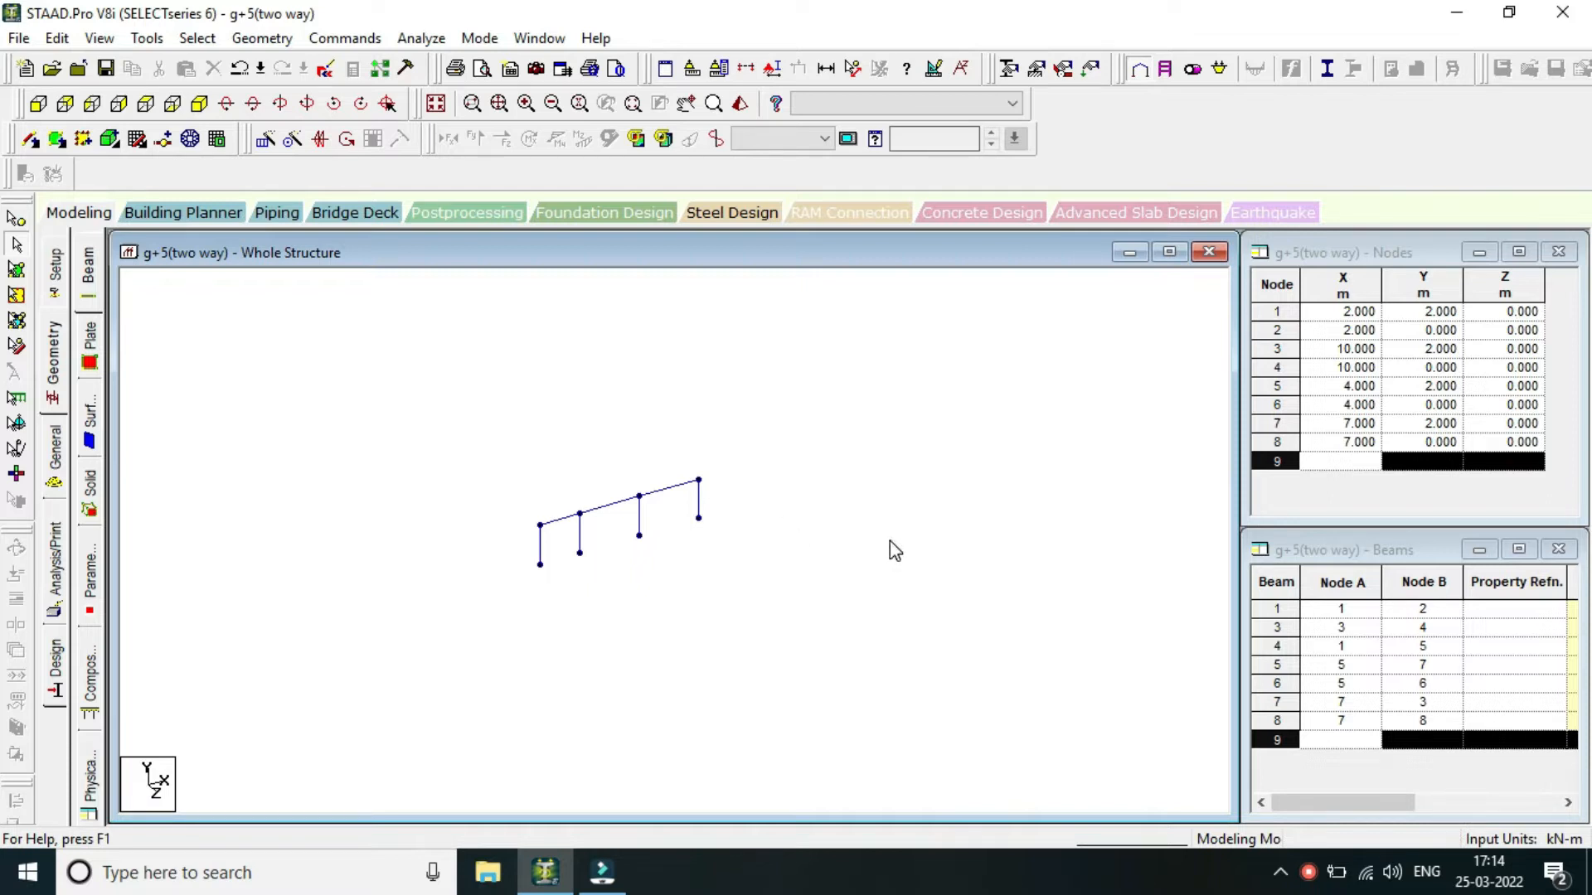
key(ctrl+a)
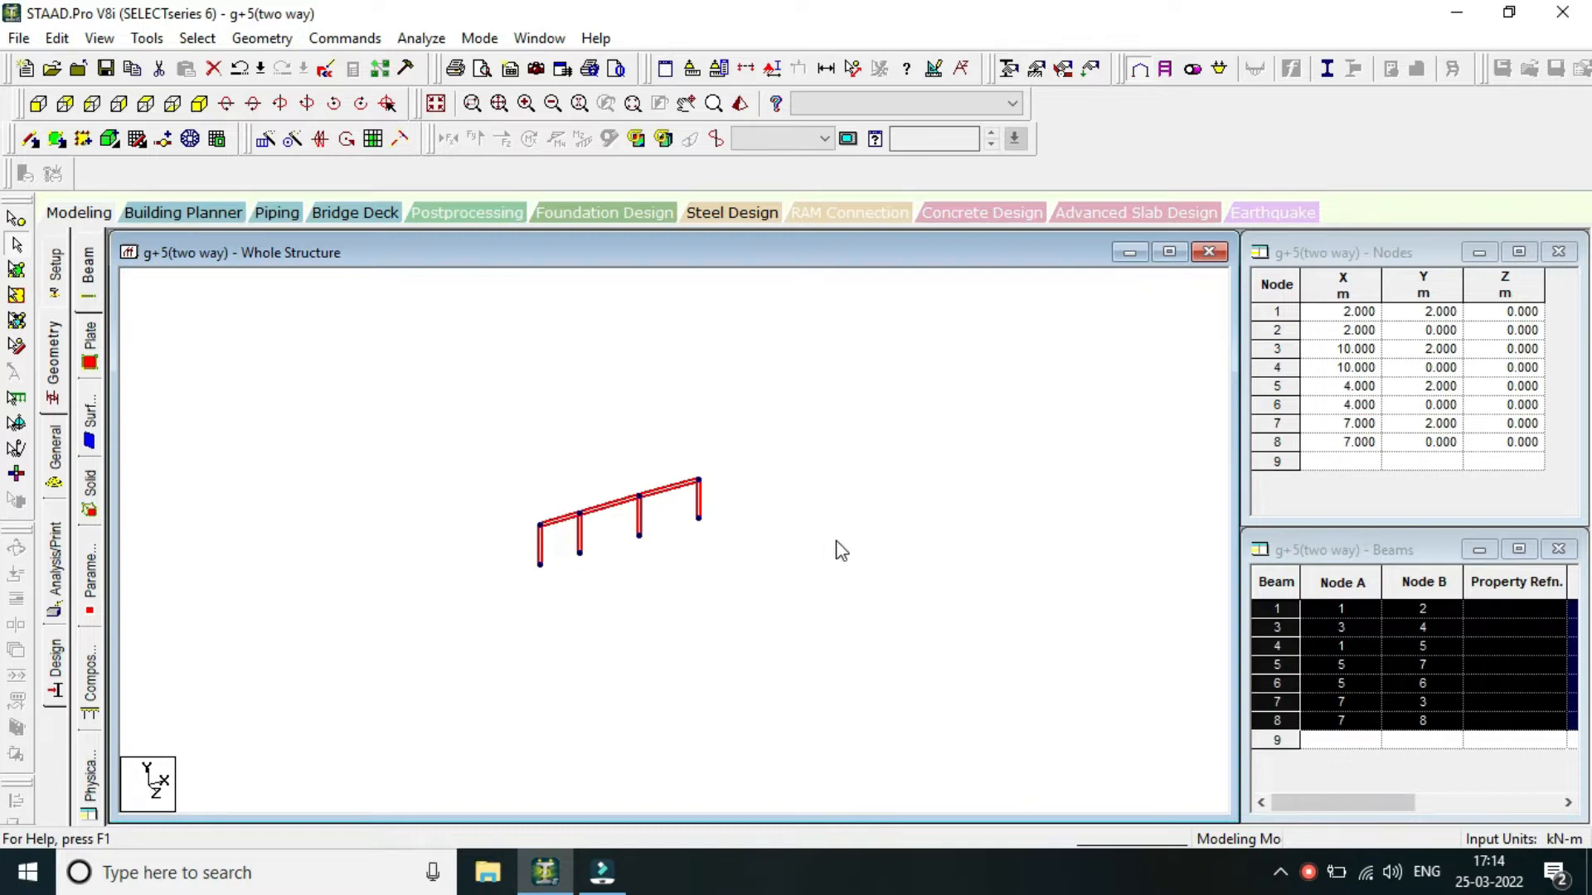
click(265, 138)
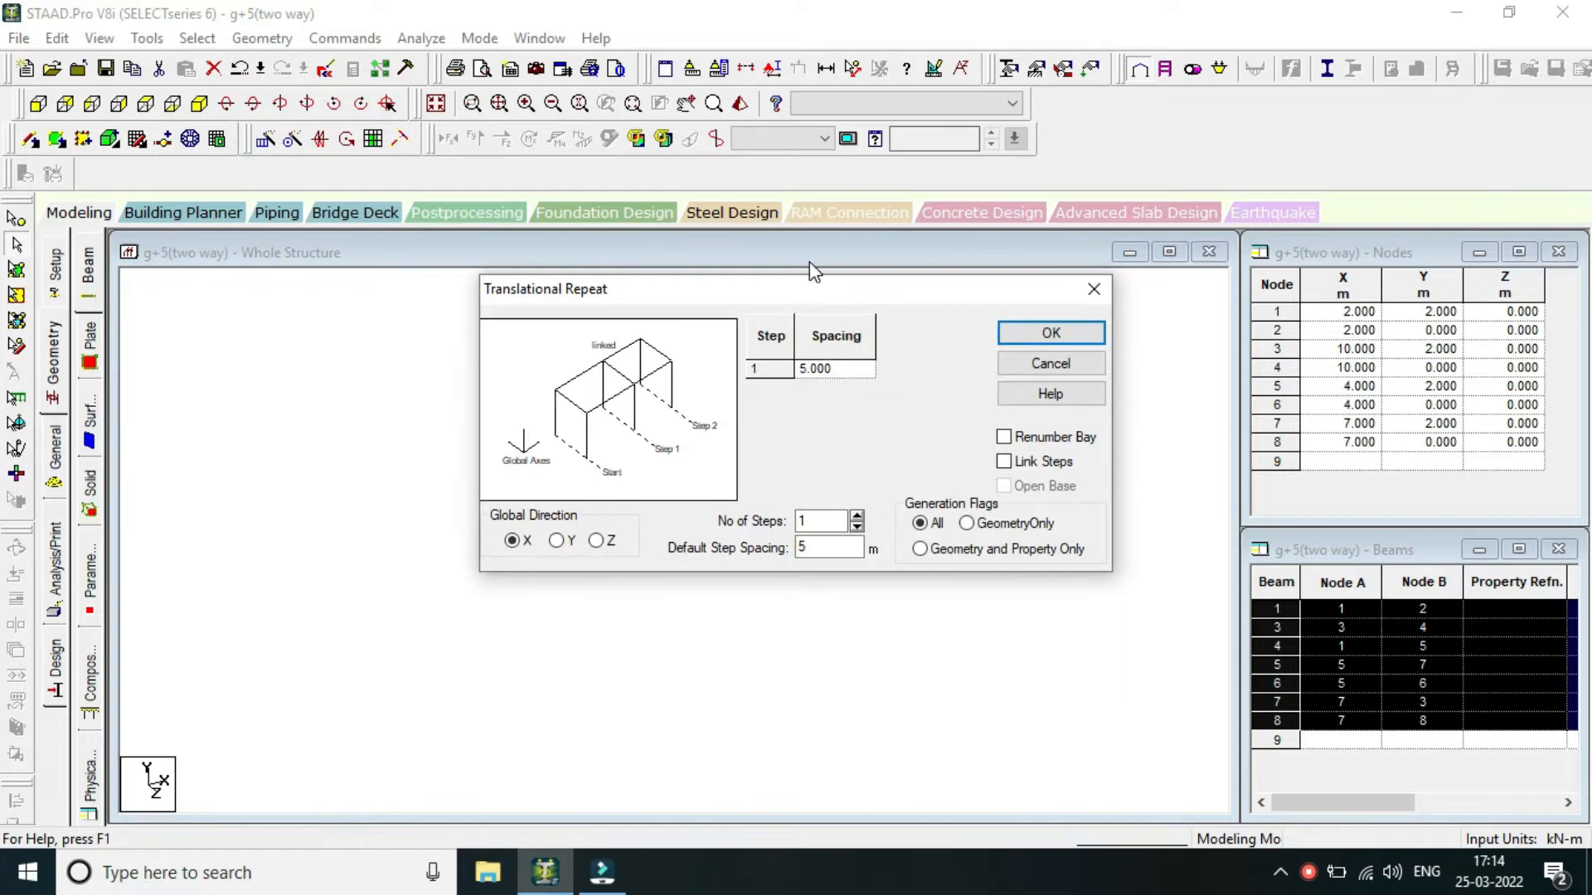
drag(820, 291, 1136, 353)
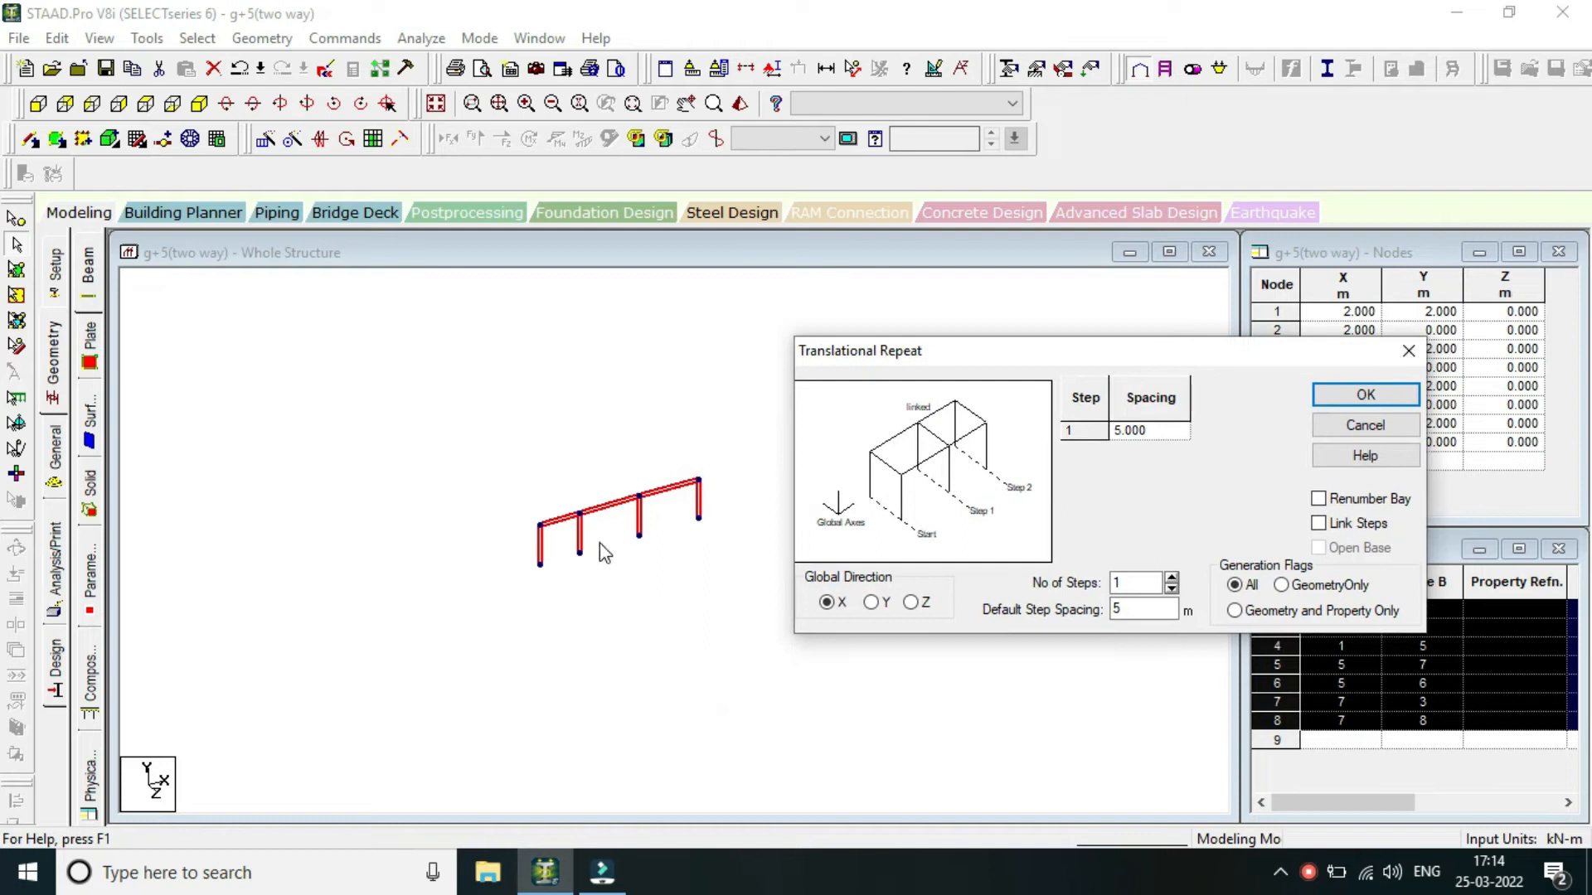
drag(1051, 356, 1027, 317)
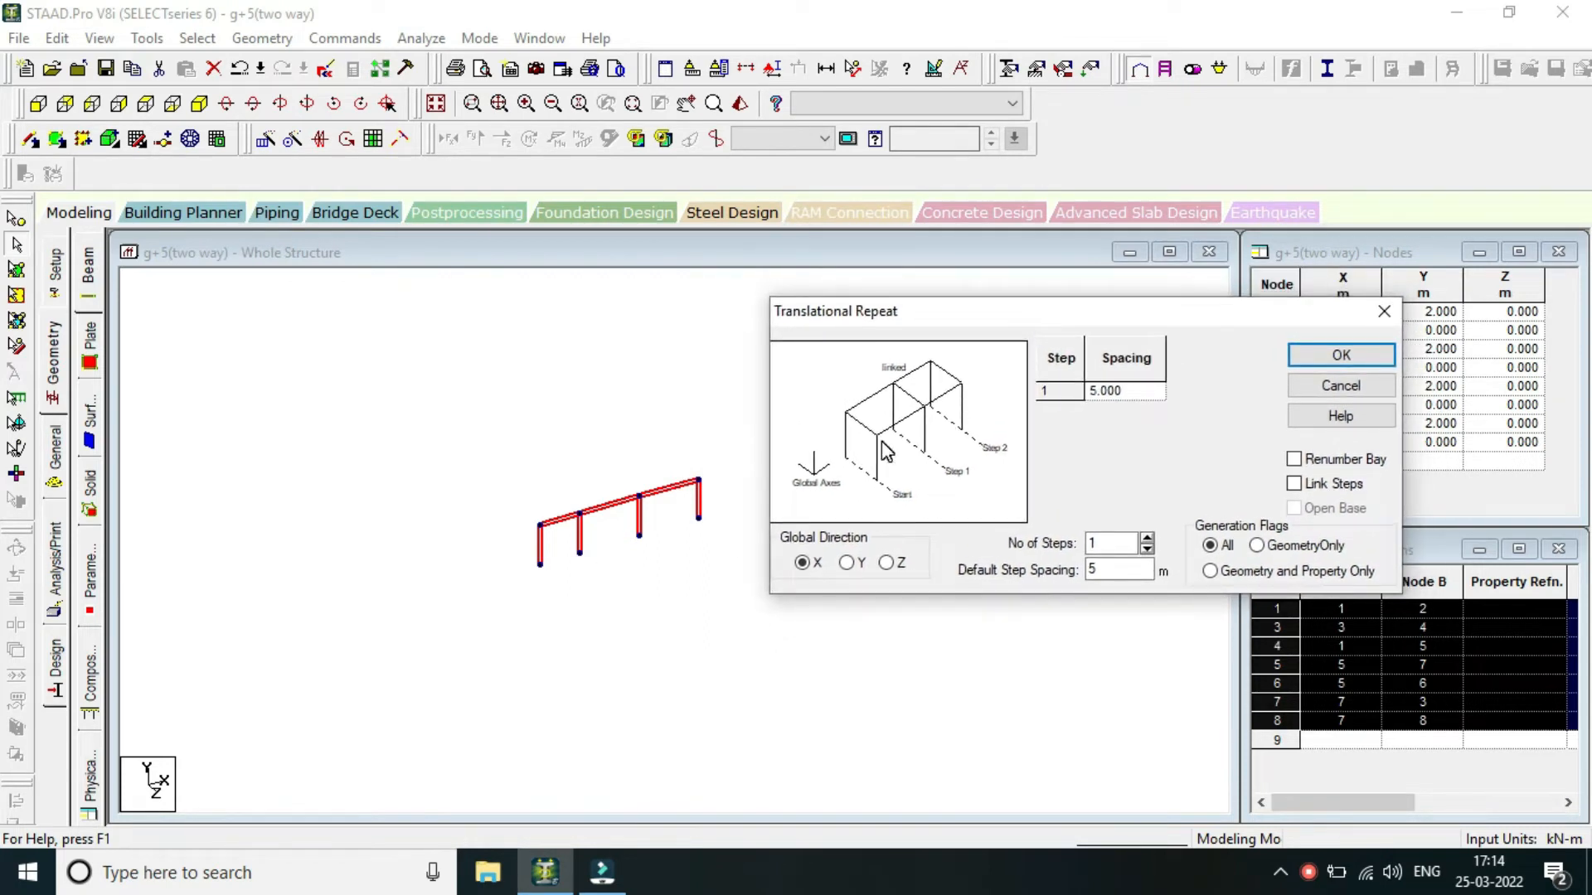
click(888, 565)
double_click(1111, 543)
text(5)
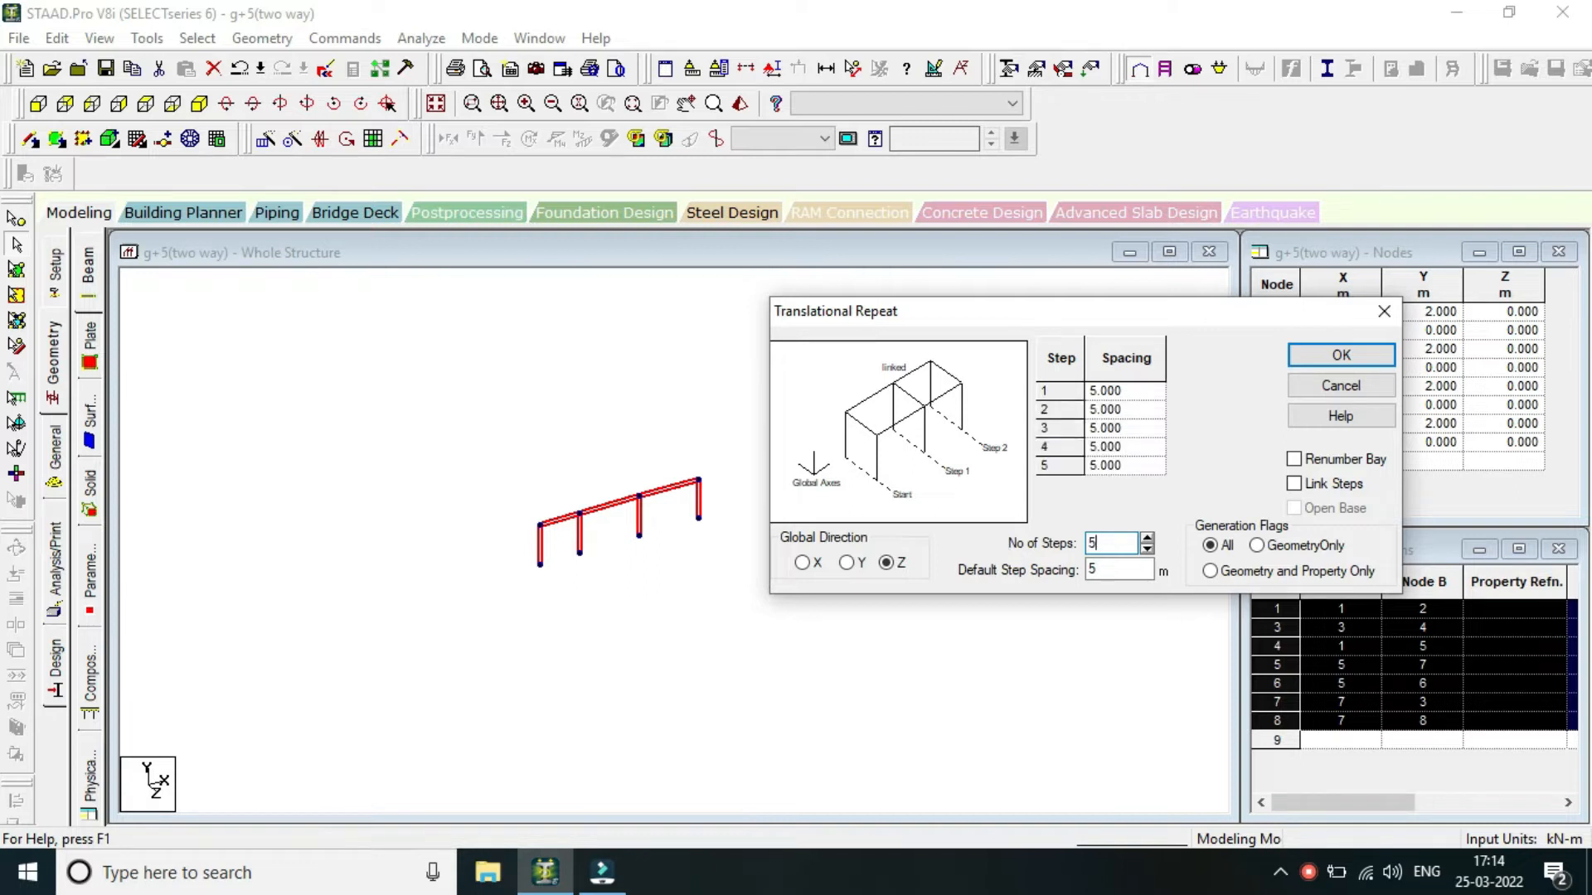
Set the default step spacing to 3 m, link the steps, and generate the repeated frames.
double_click(1103, 569)
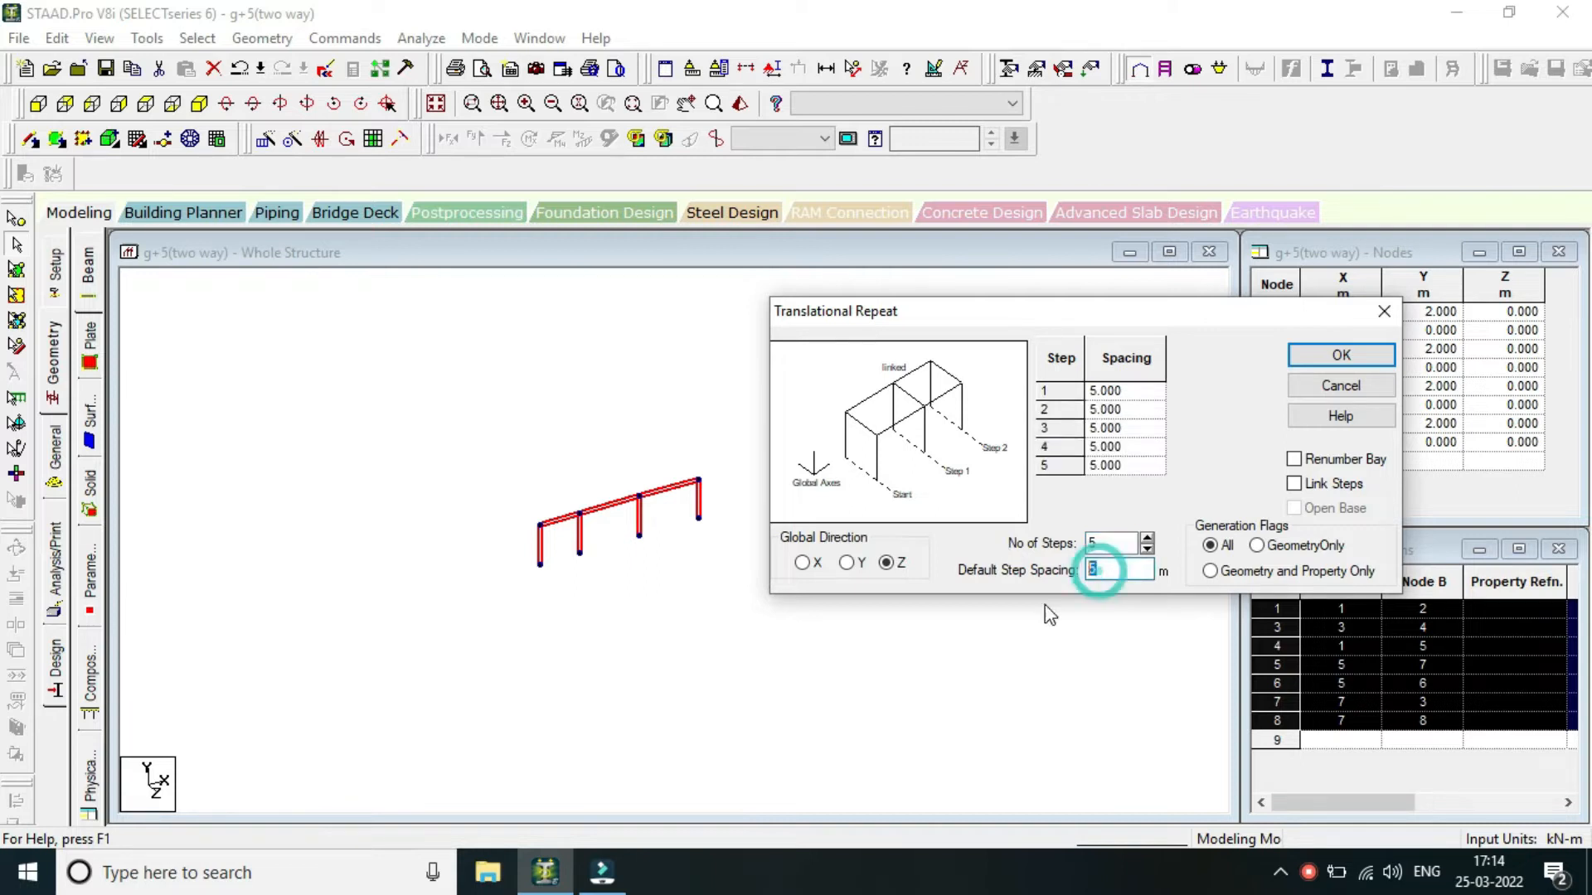
text(3)
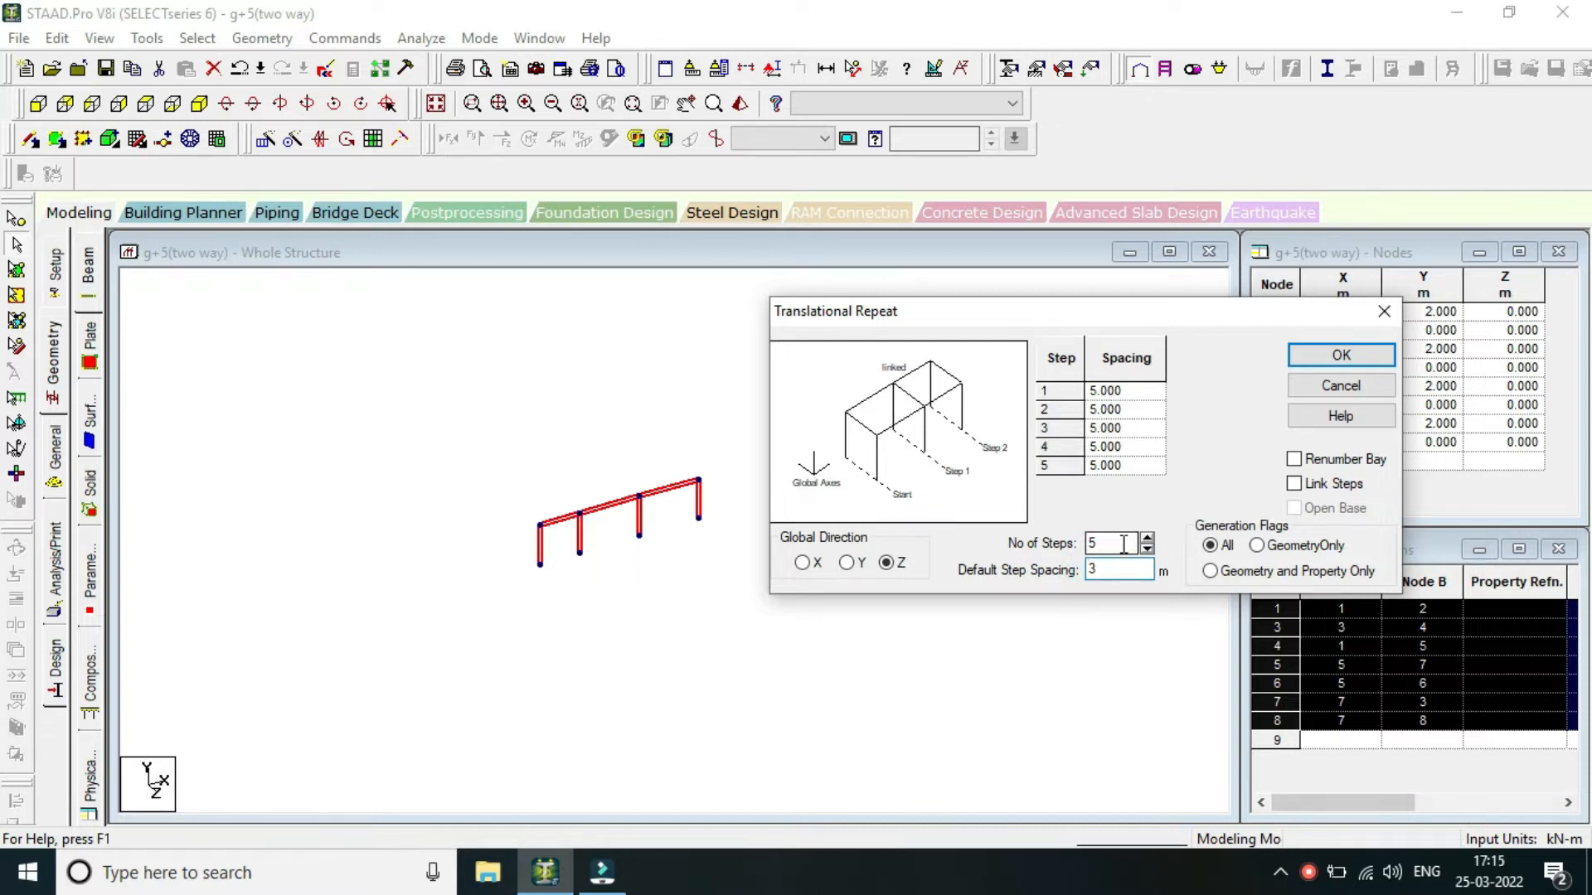
click(1295, 486)
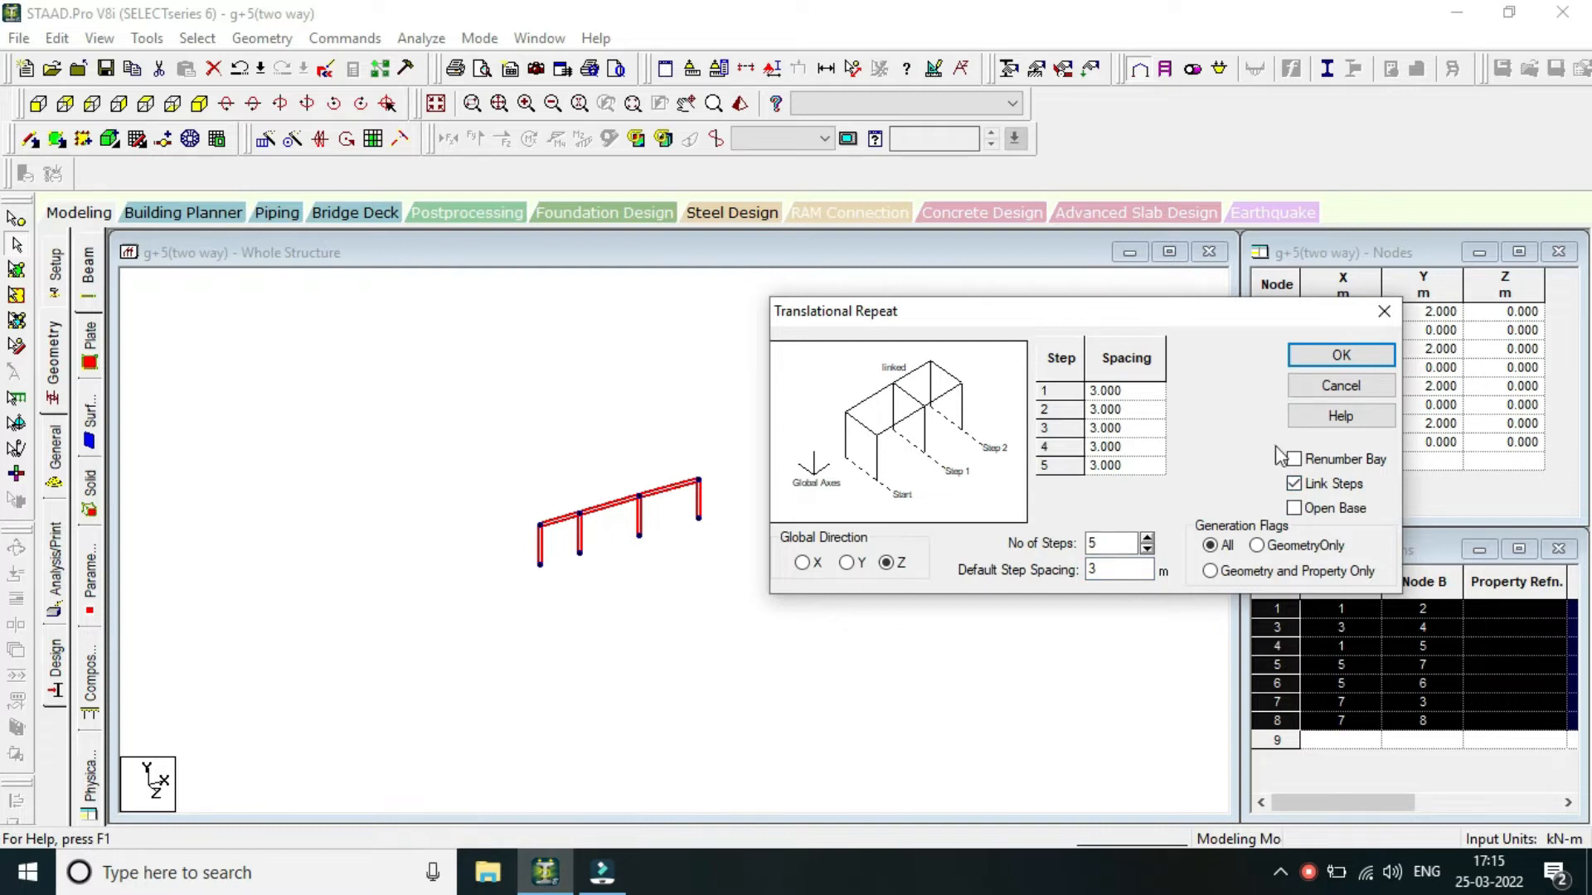
click(1350, 358)
scroll(733, 466, up, 2)
middle_drag(750, 482, 772, 493)
scroll(757, 474, up, 2)
click(769, 471)
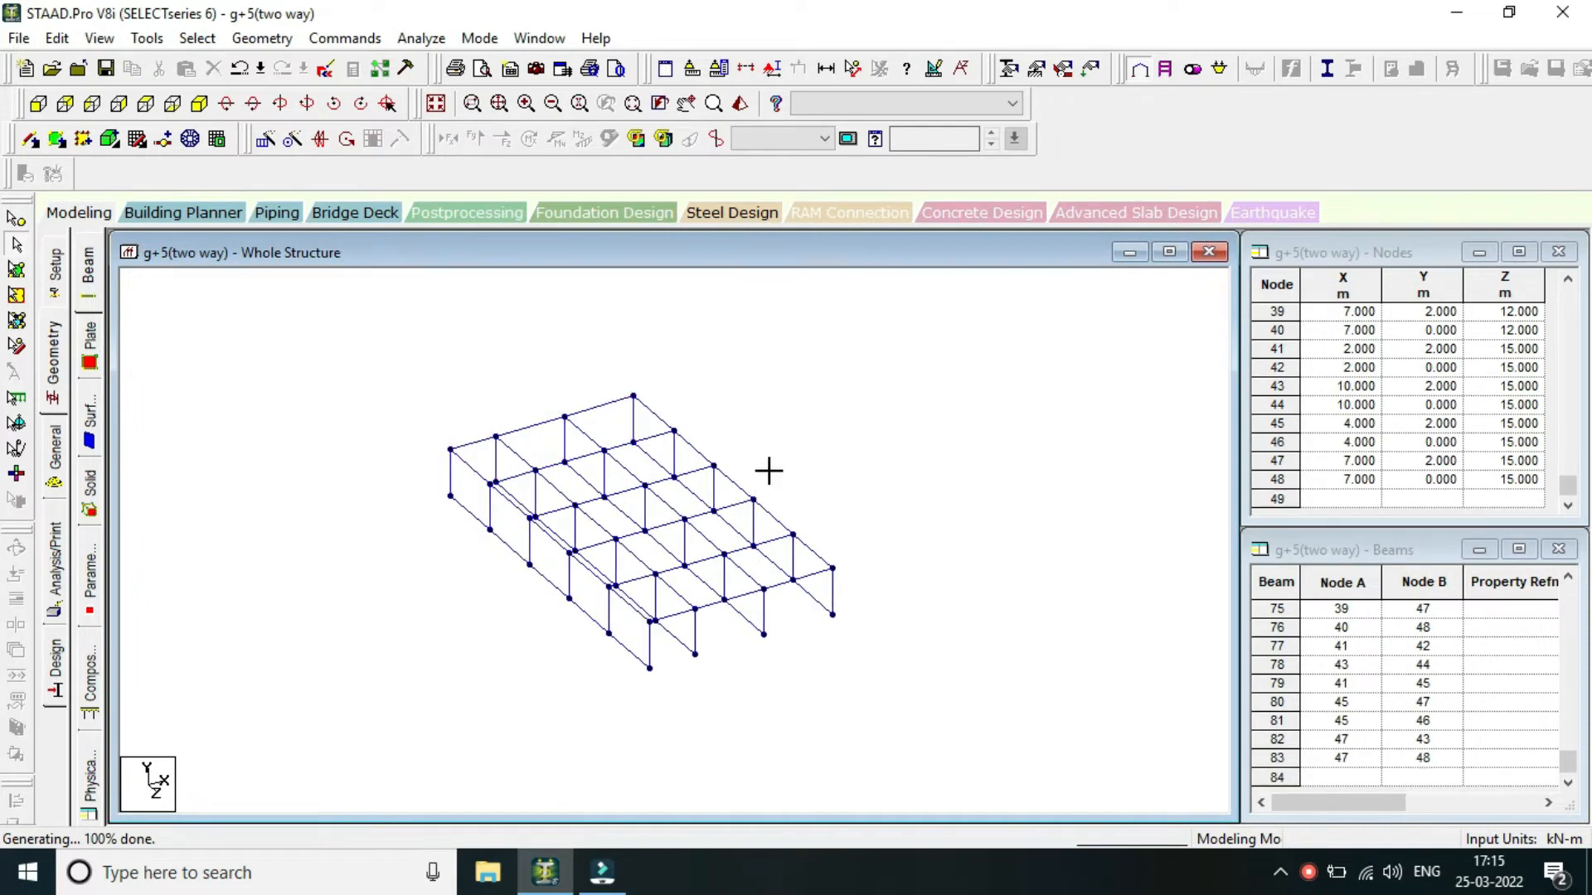
scroll(770, 474, up, 2)
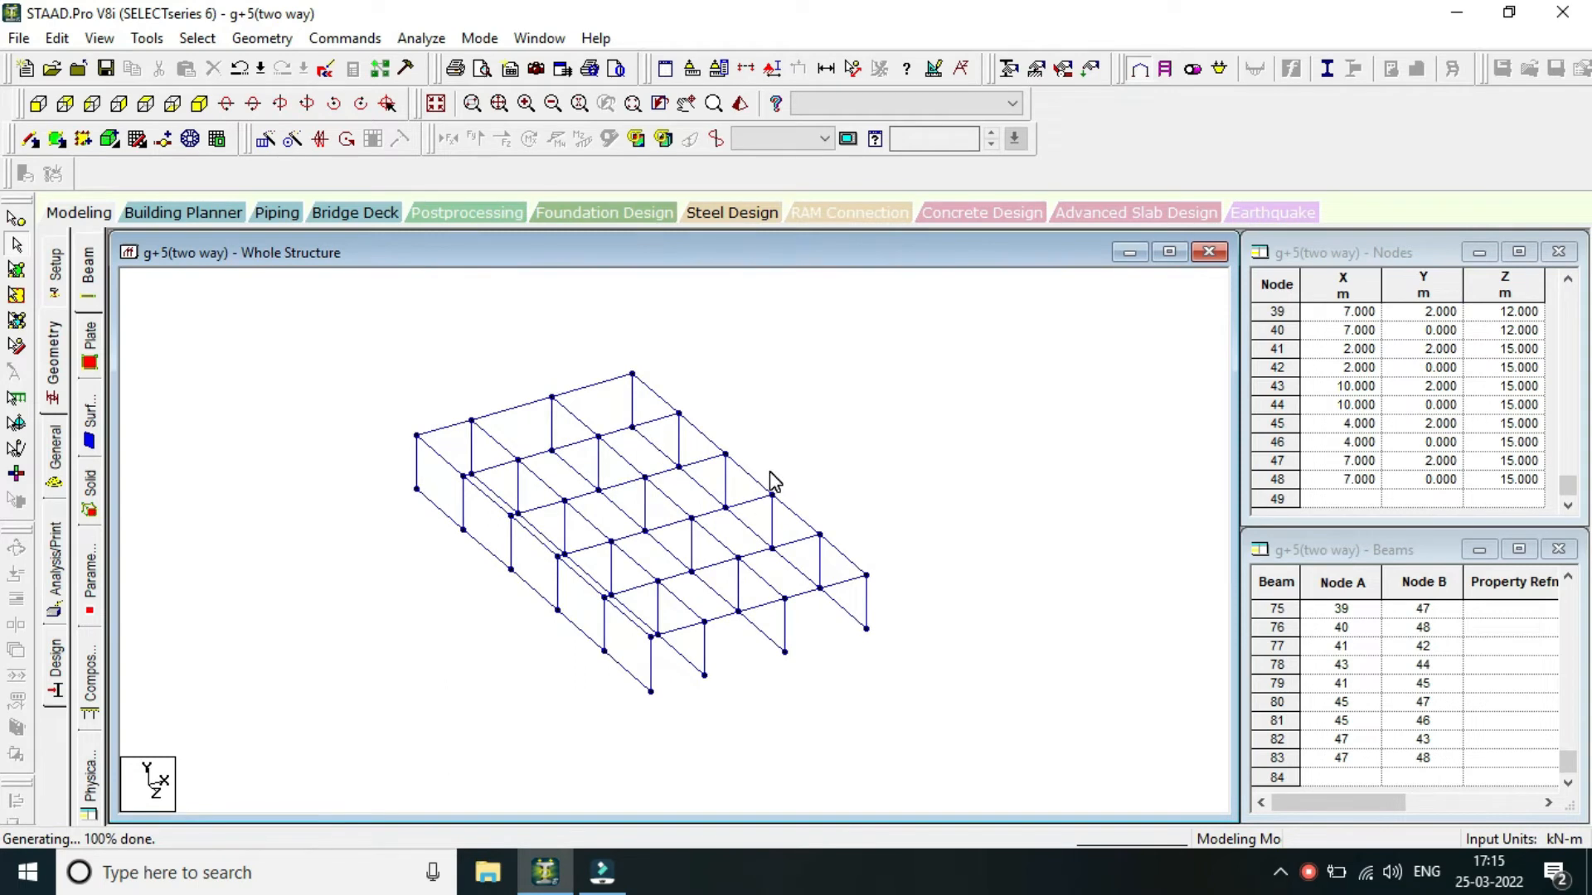
scroll(722, 456, up, 1)
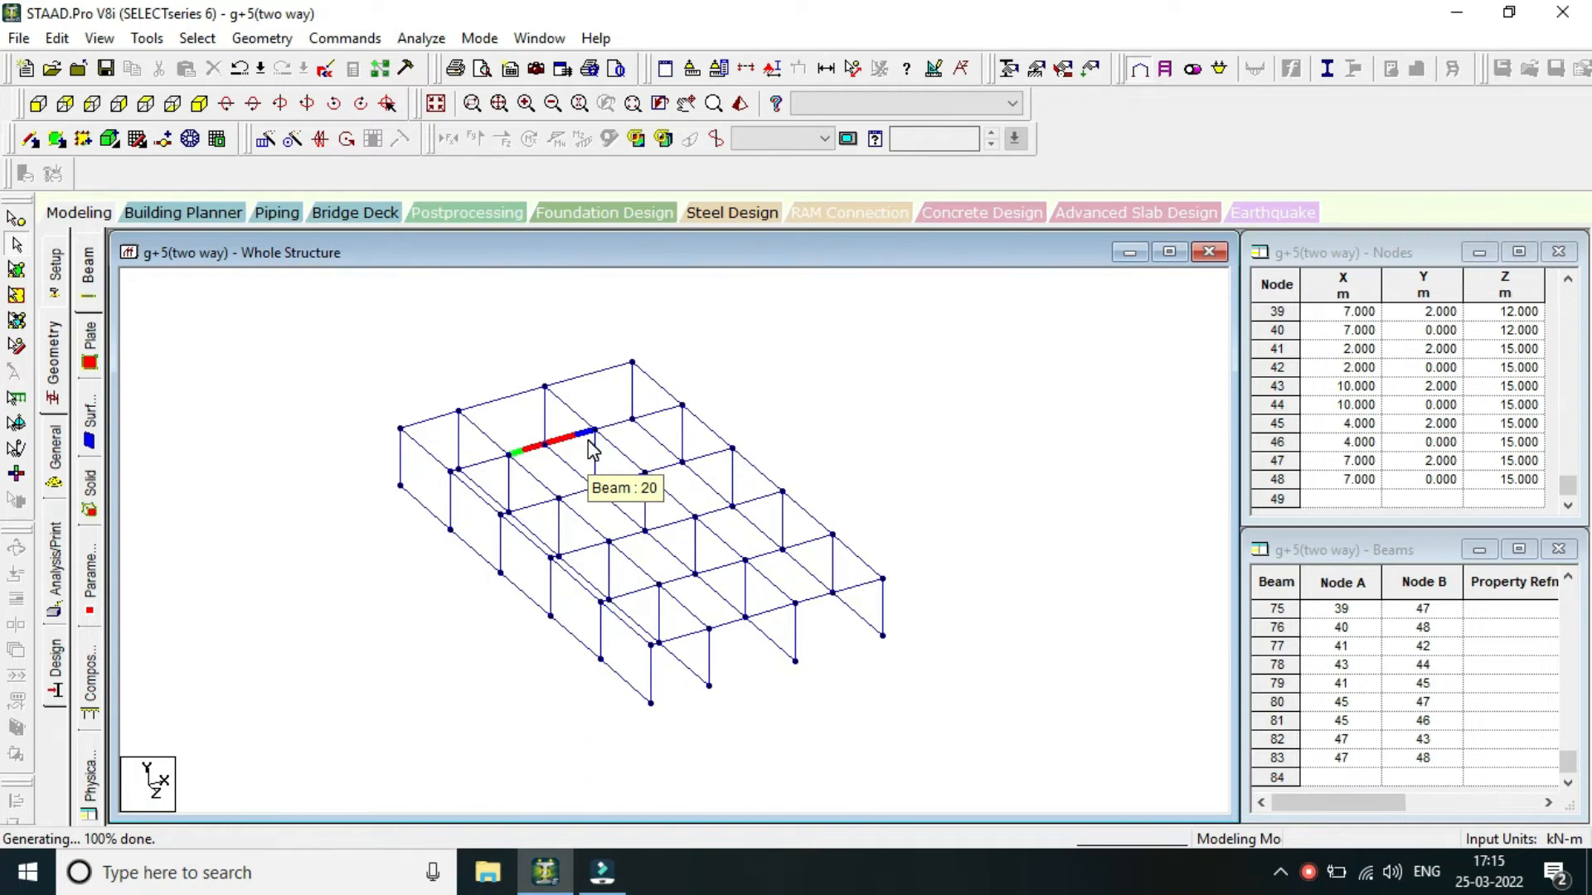
Delete the Z-direction beams linking the column bases in all five bays, working in the side view.
click(38, 103)
scroll(594, 495, down, 3)
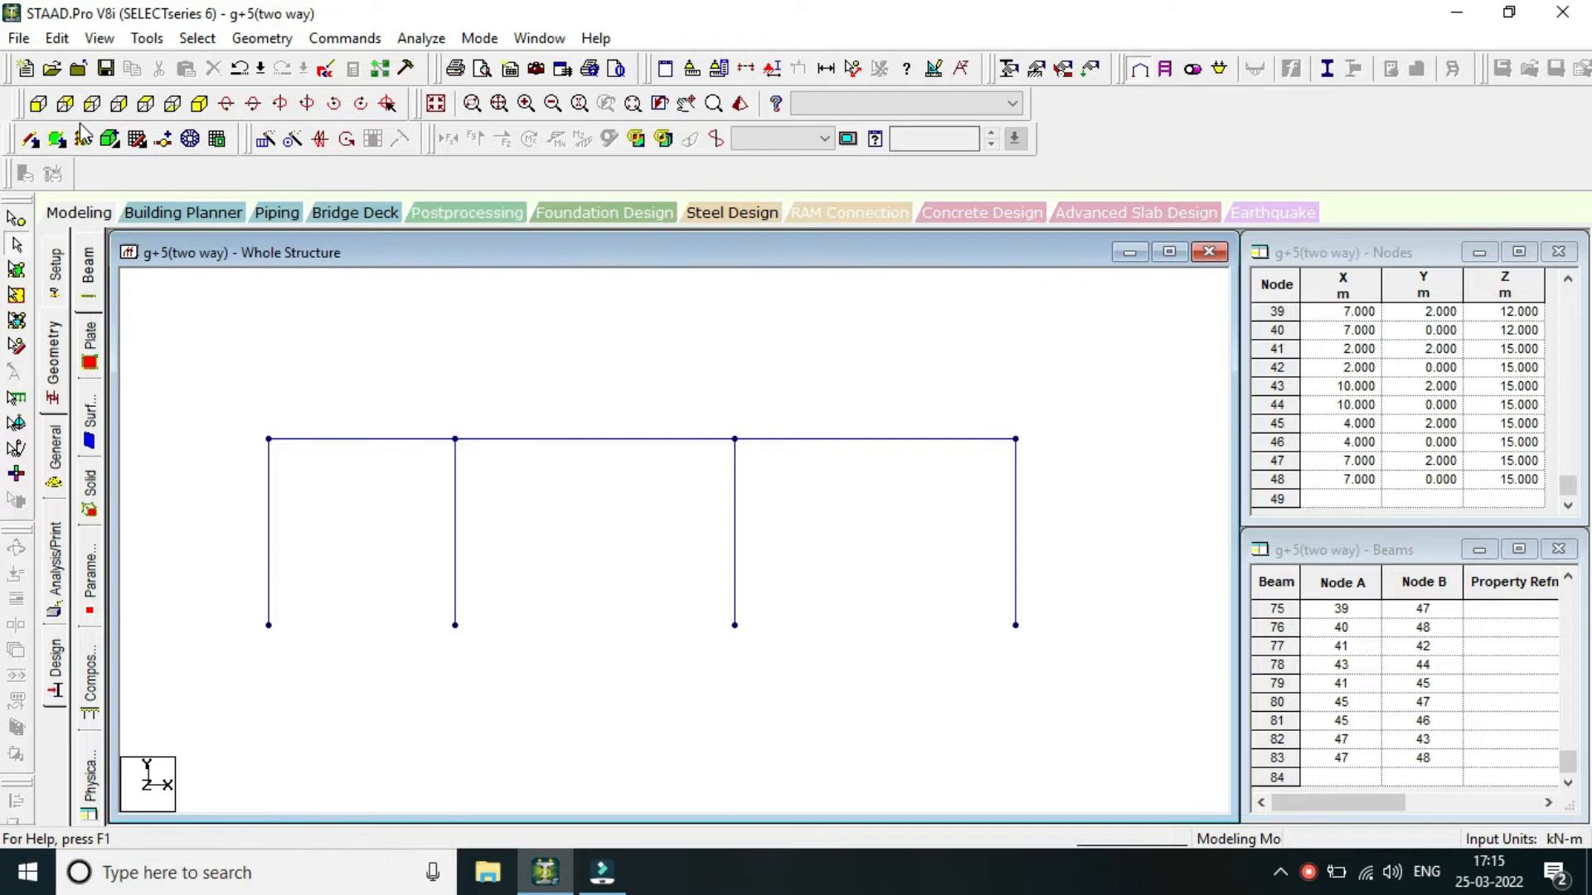
click(92, 103)
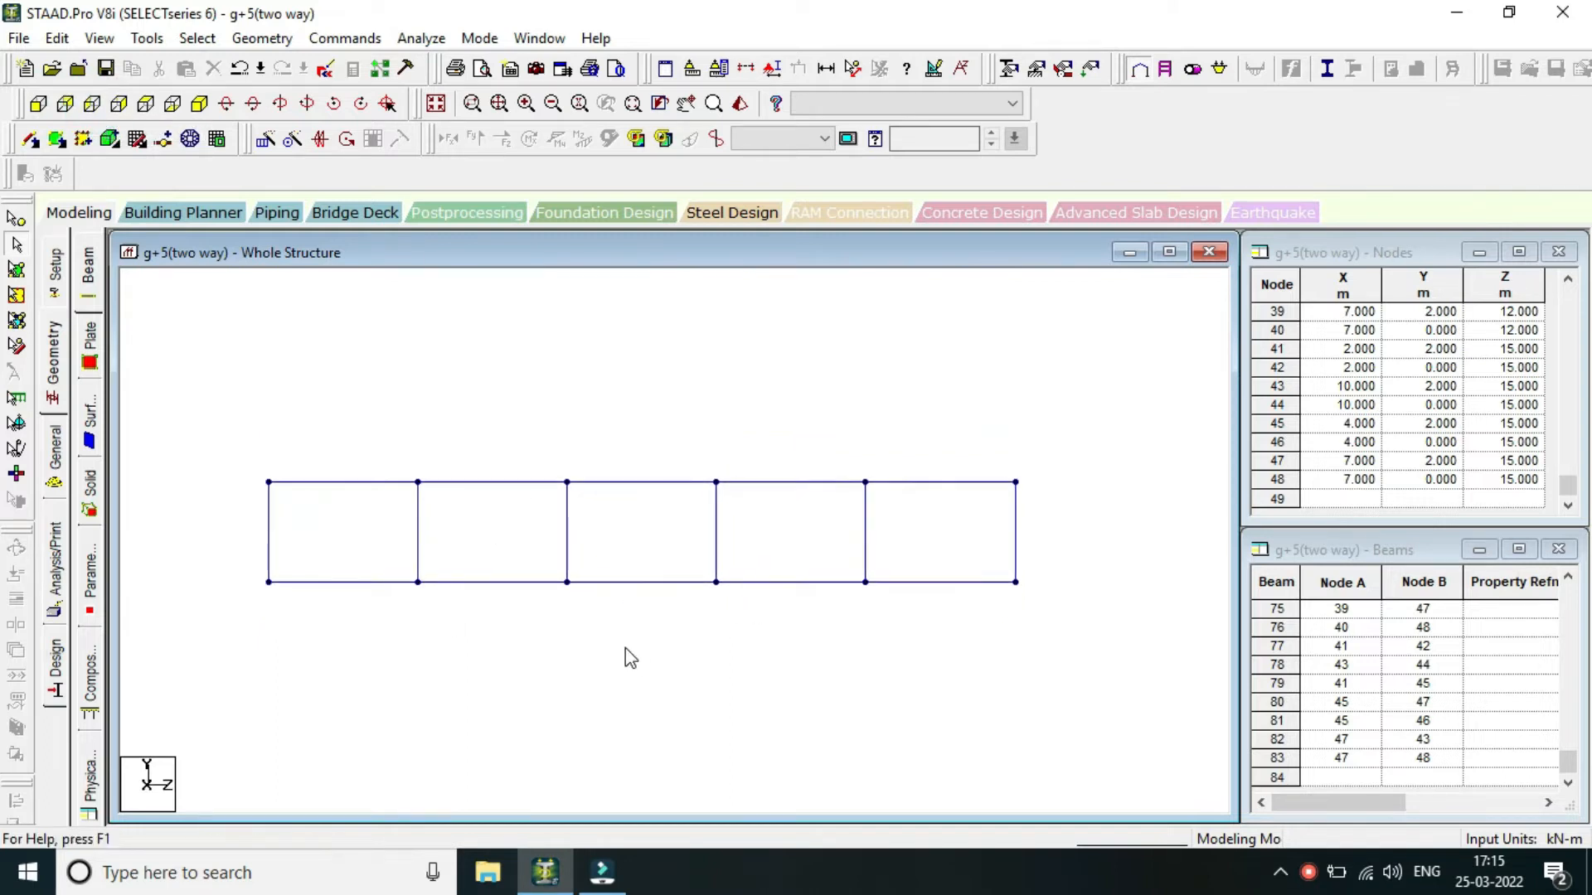
scroll(406, 587, up, 2)
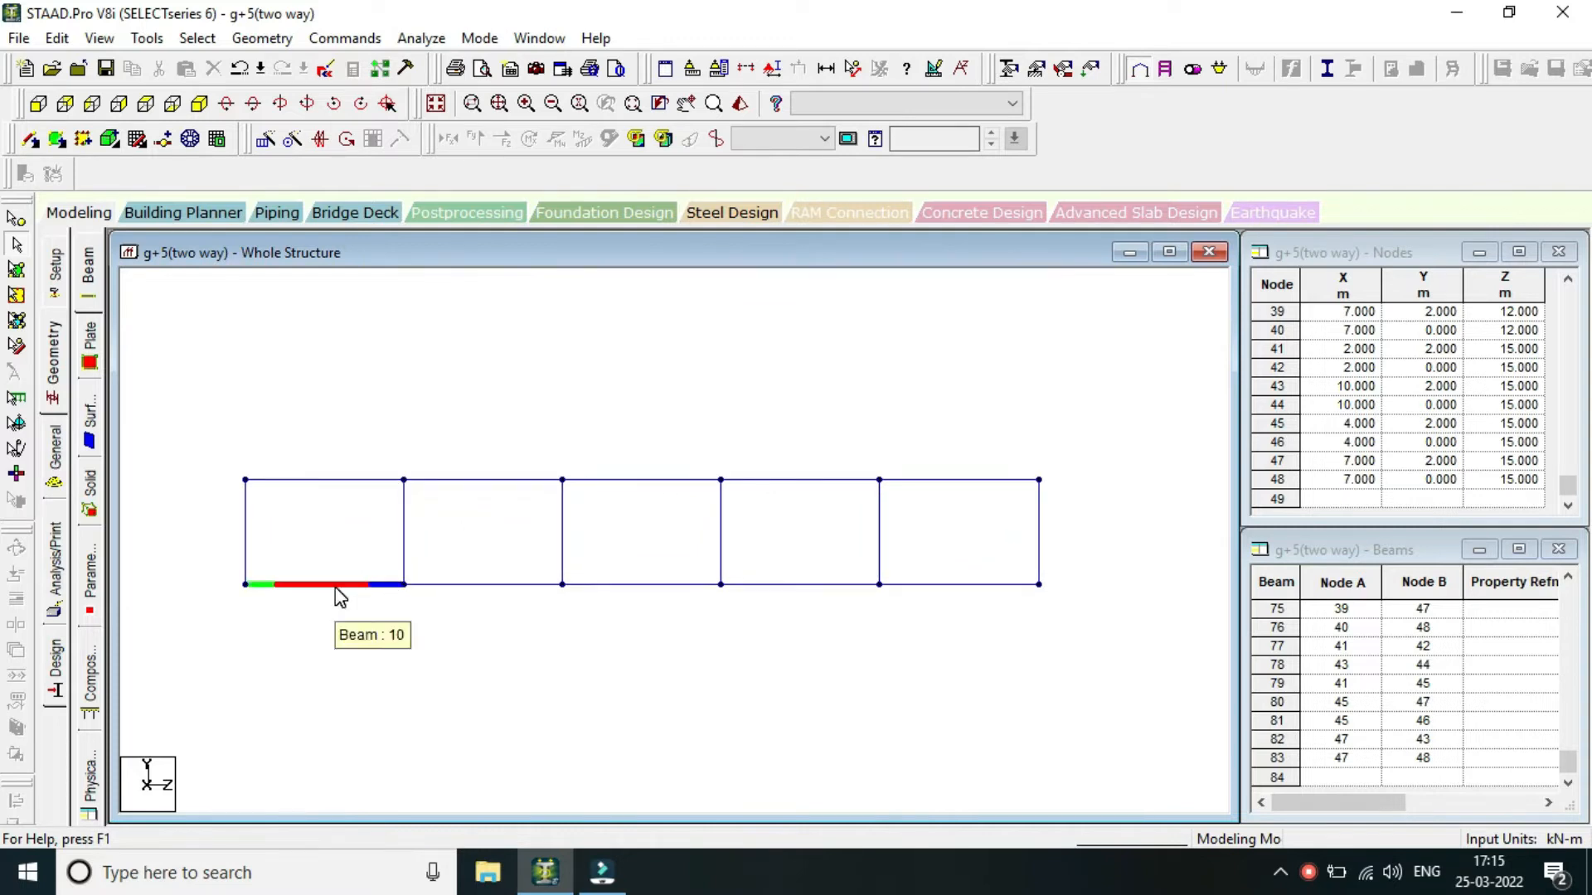
click(335, 585)
ctrl+click(433, 584)
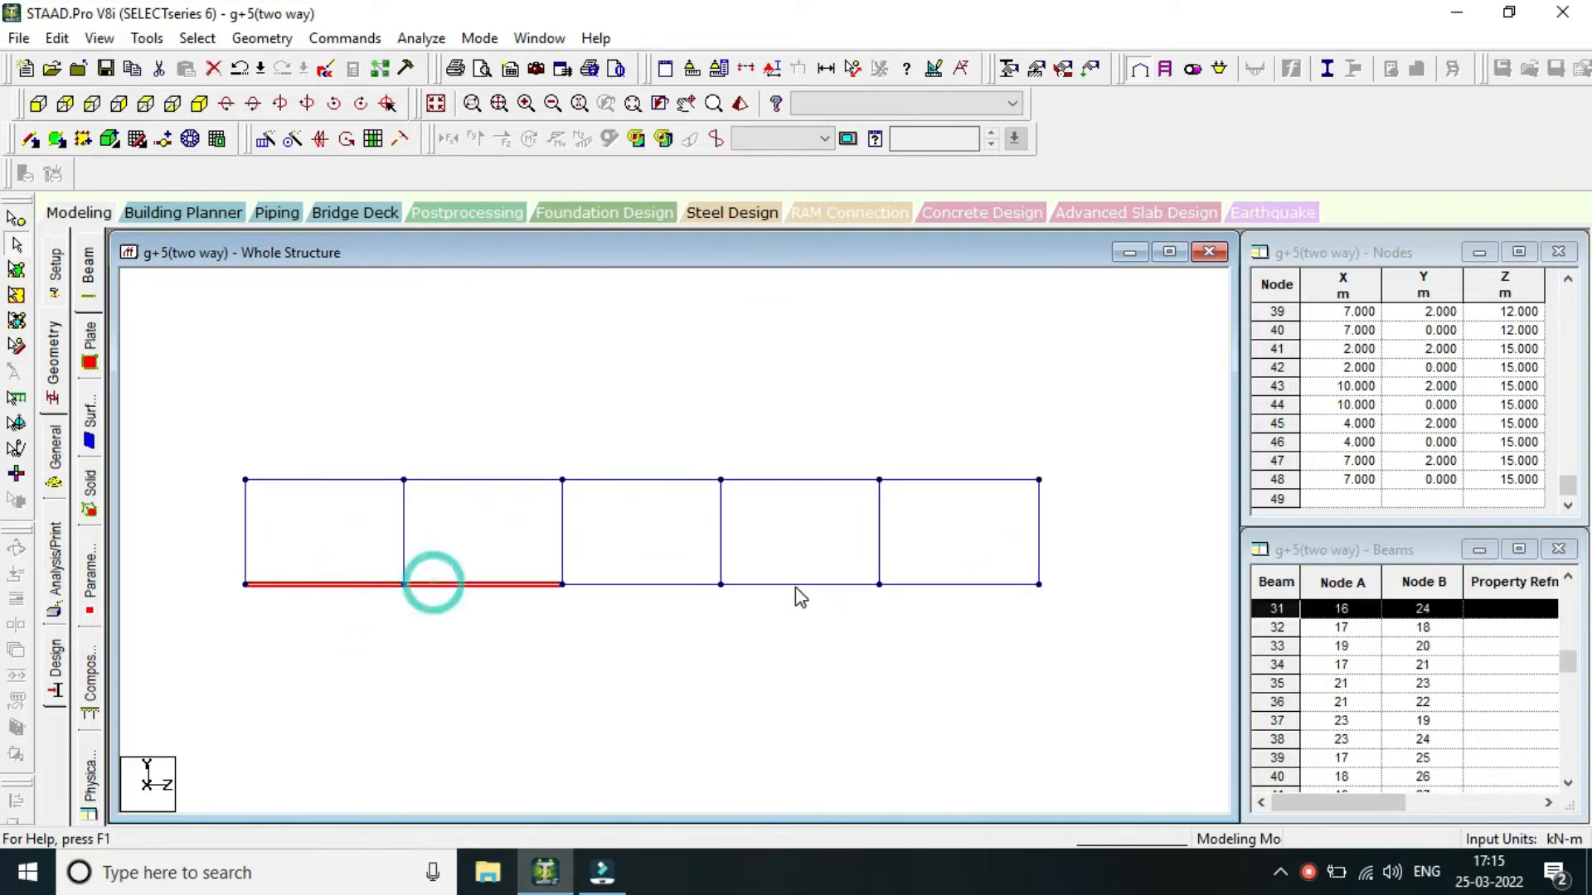
ctrl+click(656, 584)
ctrl+click(782, 585)
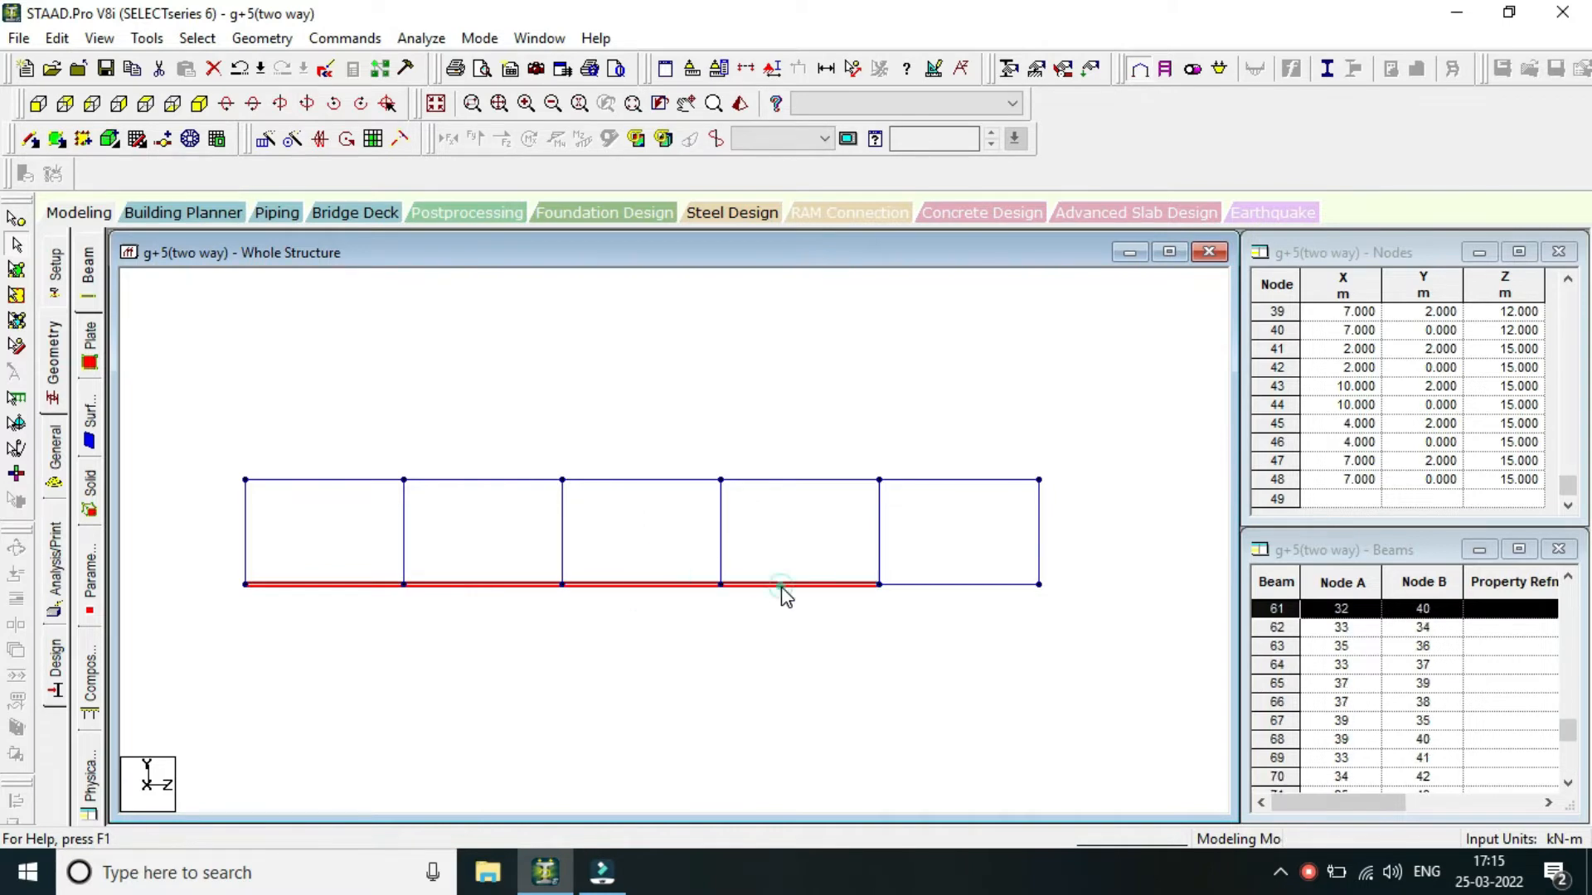
ctrl+click(977, 584)
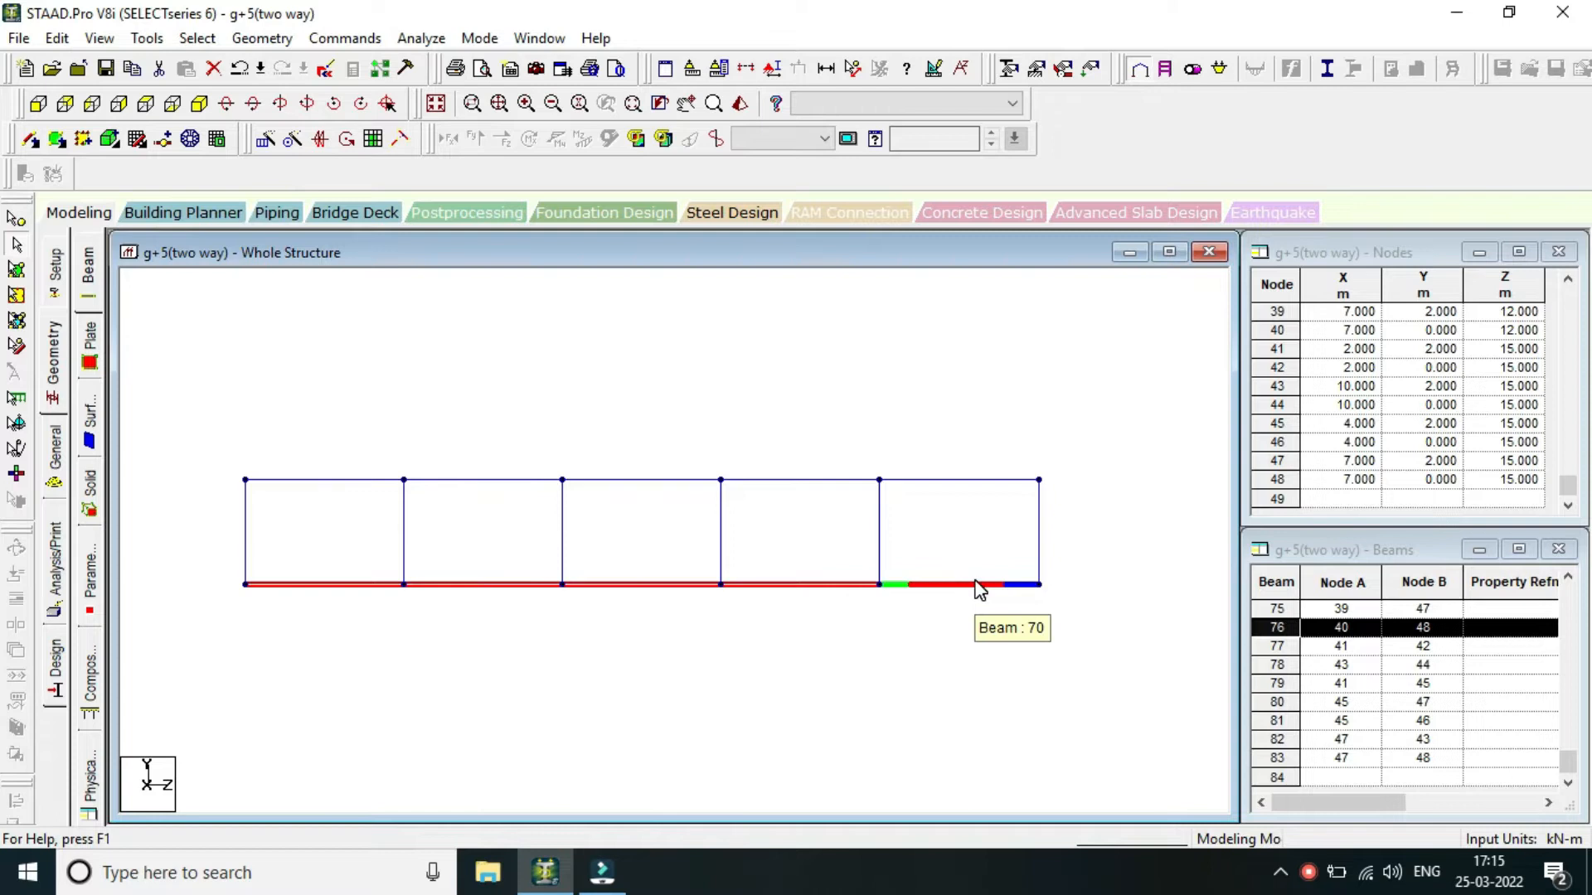
key(Delete)
key(Return)
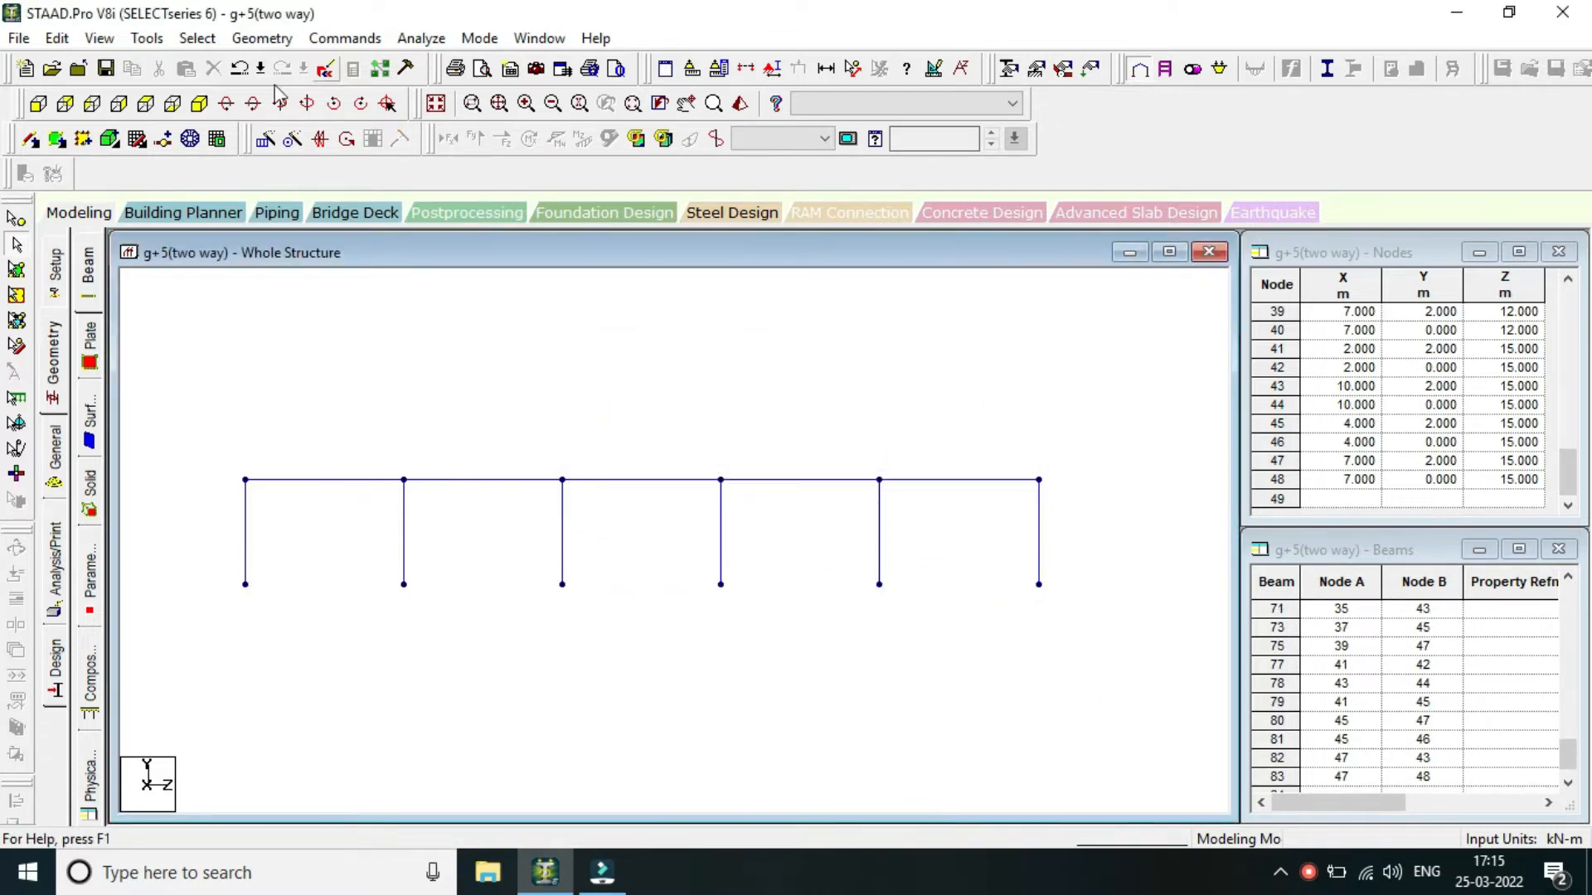
Examine the frame in isometric view, checking the columns and the beams at their tops.
click(197, 102)
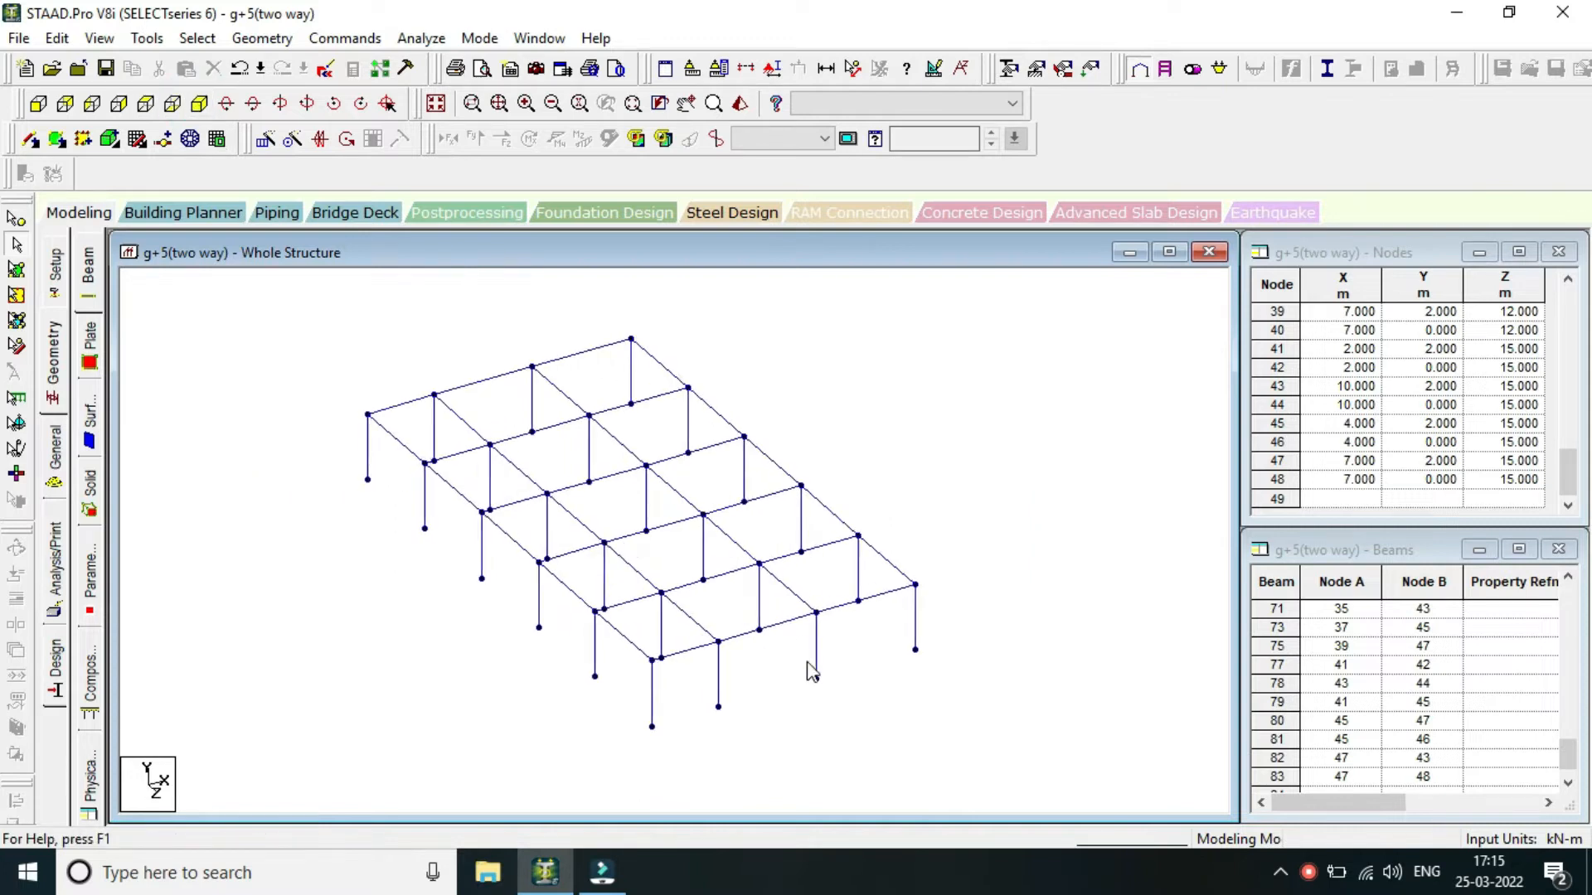
scroll(972, 574, down, 1)
middle_drag(975, 582, 959, 587)
scroll(943, 570, up, 1)
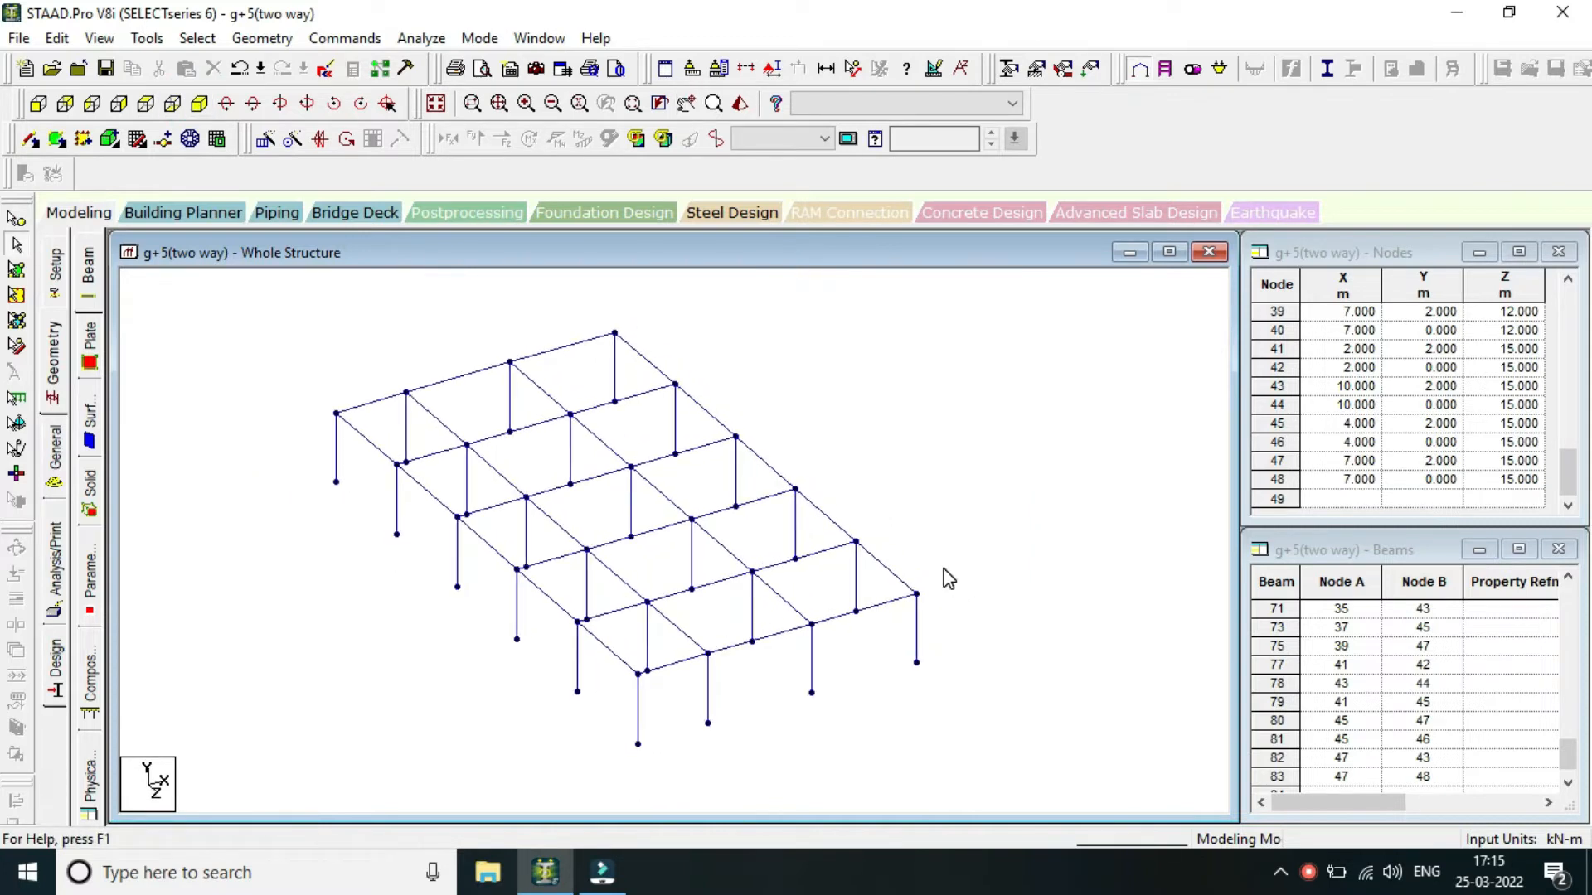
scroll(742, 513, down, 2)
middle_drag(836, 524, 738, 539)
scroll(738, 539, up, 1)
scroll(738, 539, down, 1)
scroll(738, 539, up, 2)
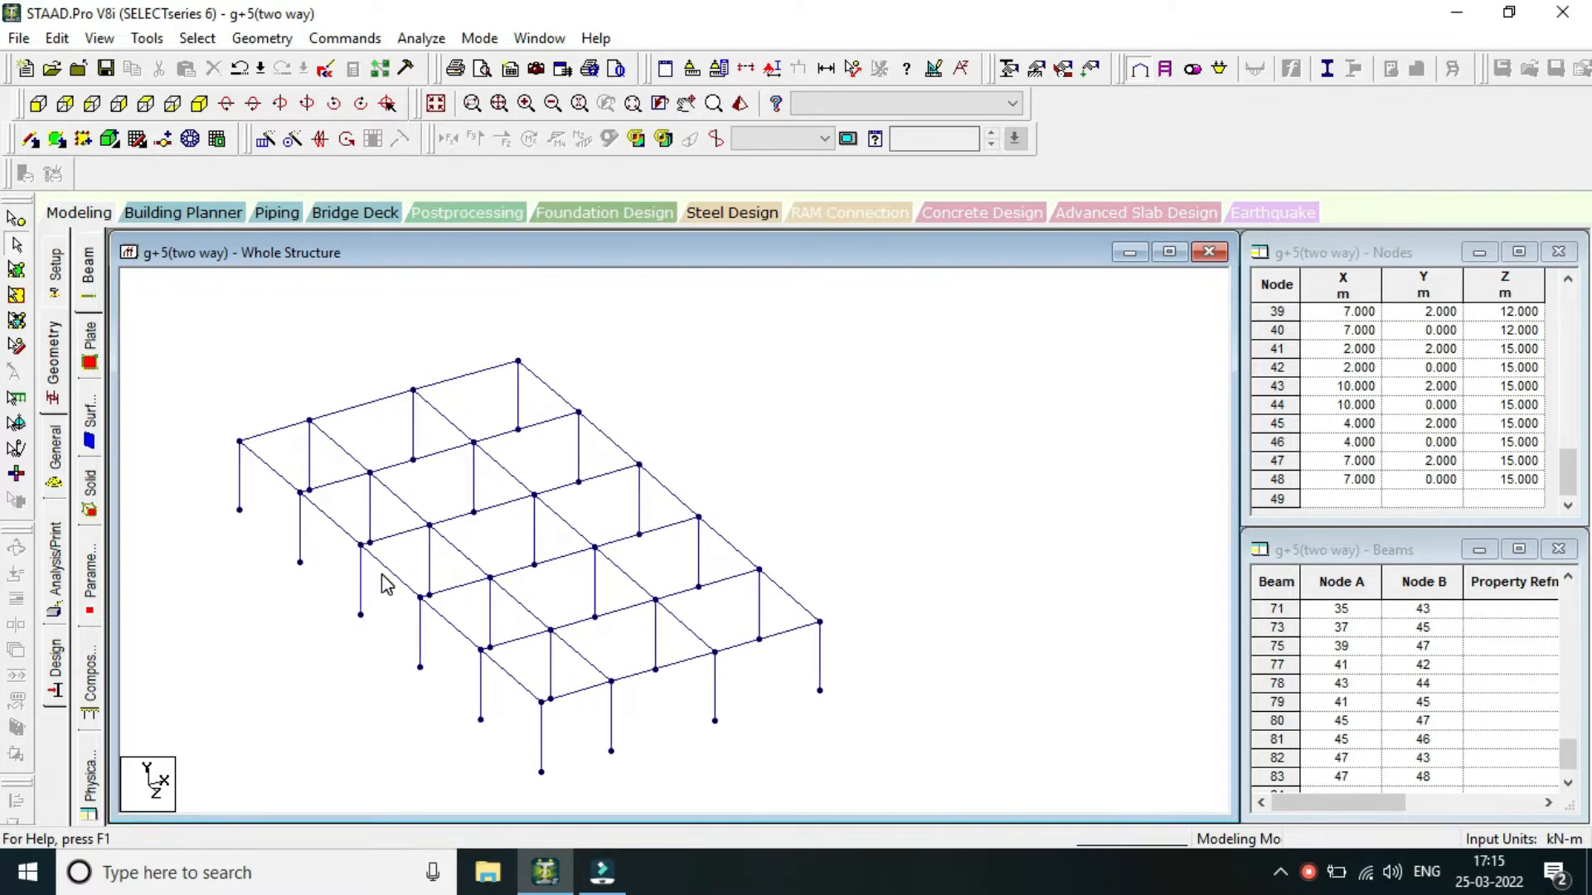
scroll(387, 585, up, 1)
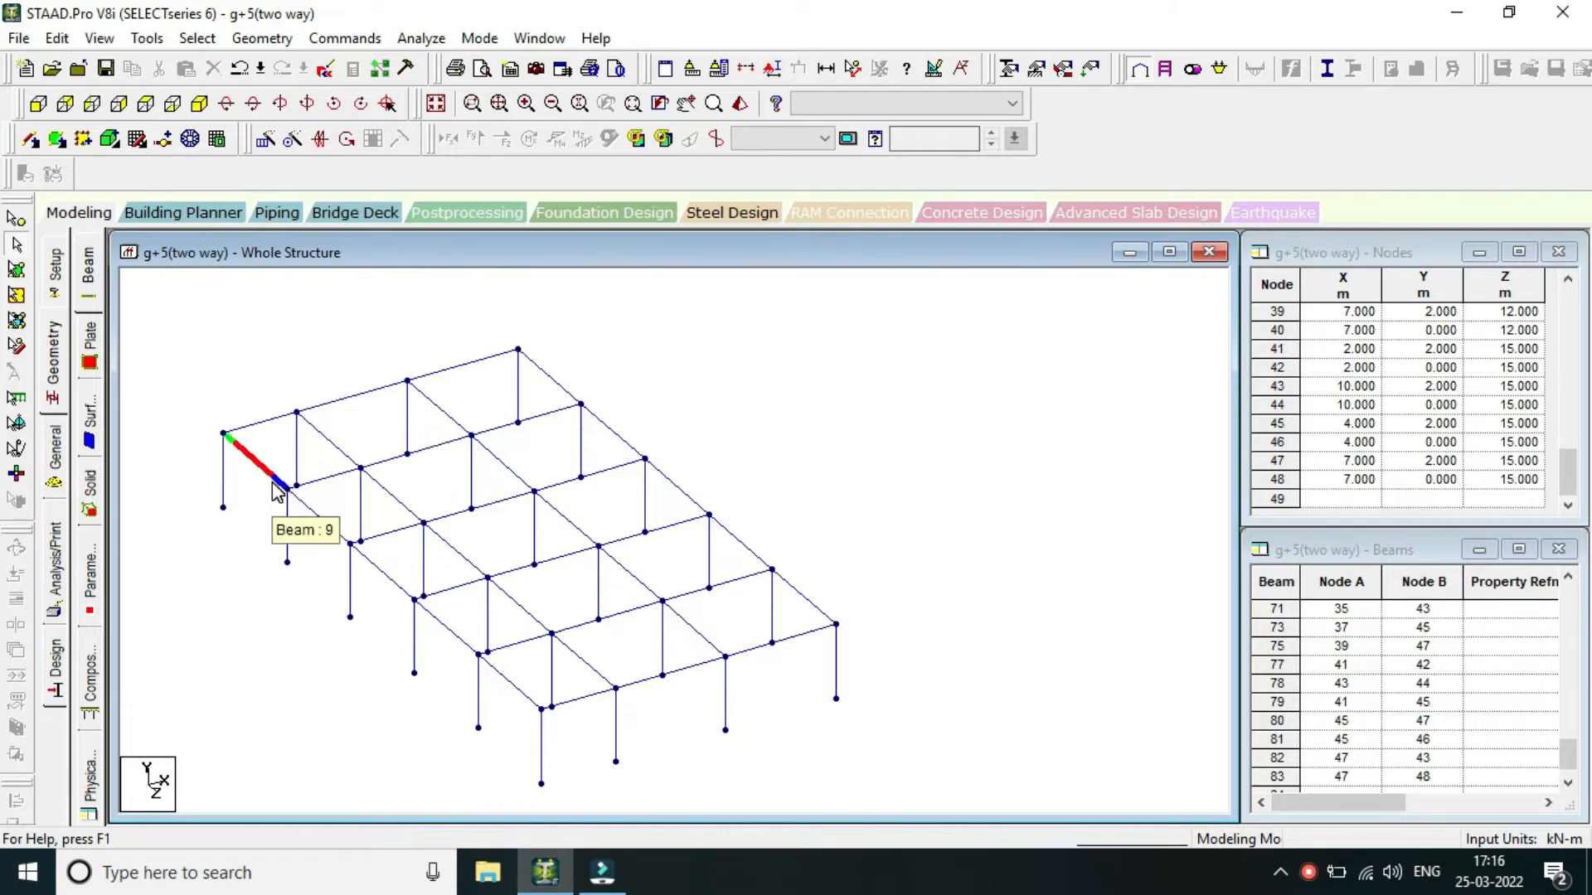
scroll(309, 448, down, 1)
scroll(270, 489, up, 1)
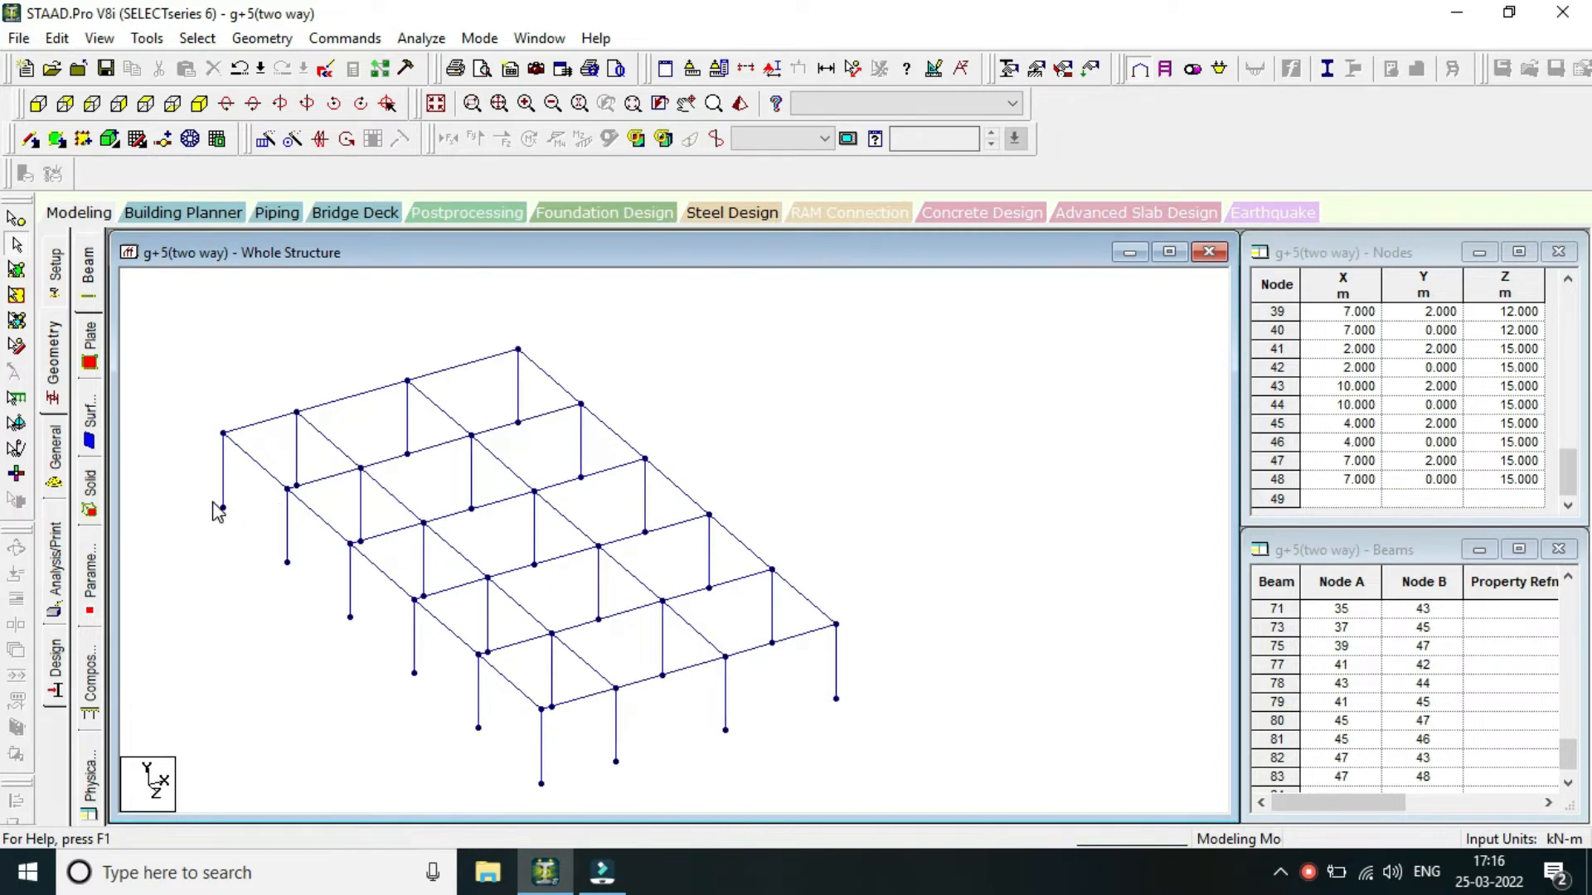
scroll(222, 483, down, 2)
mouse_move(733, 437)
middle_down()
mouse_move(720, 445)
mouse_move(743, 457)
middle_up()
scroll(720, 445, down, 1)
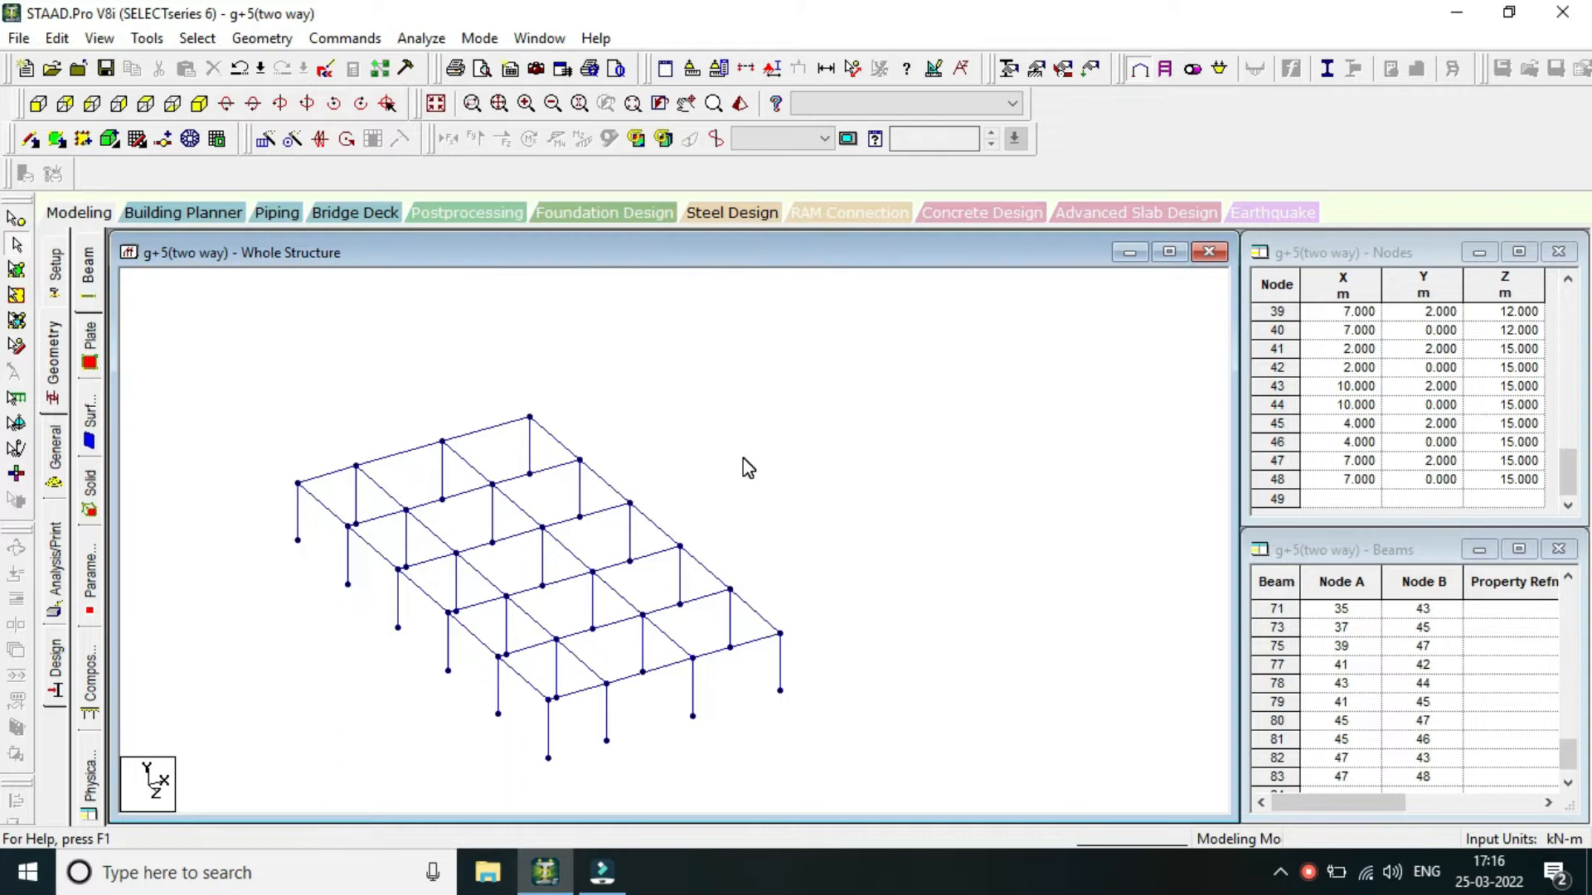
scroll(743, 458, up, 1)
middle_click(743, 458)
scroll(743, 458, down, 2)
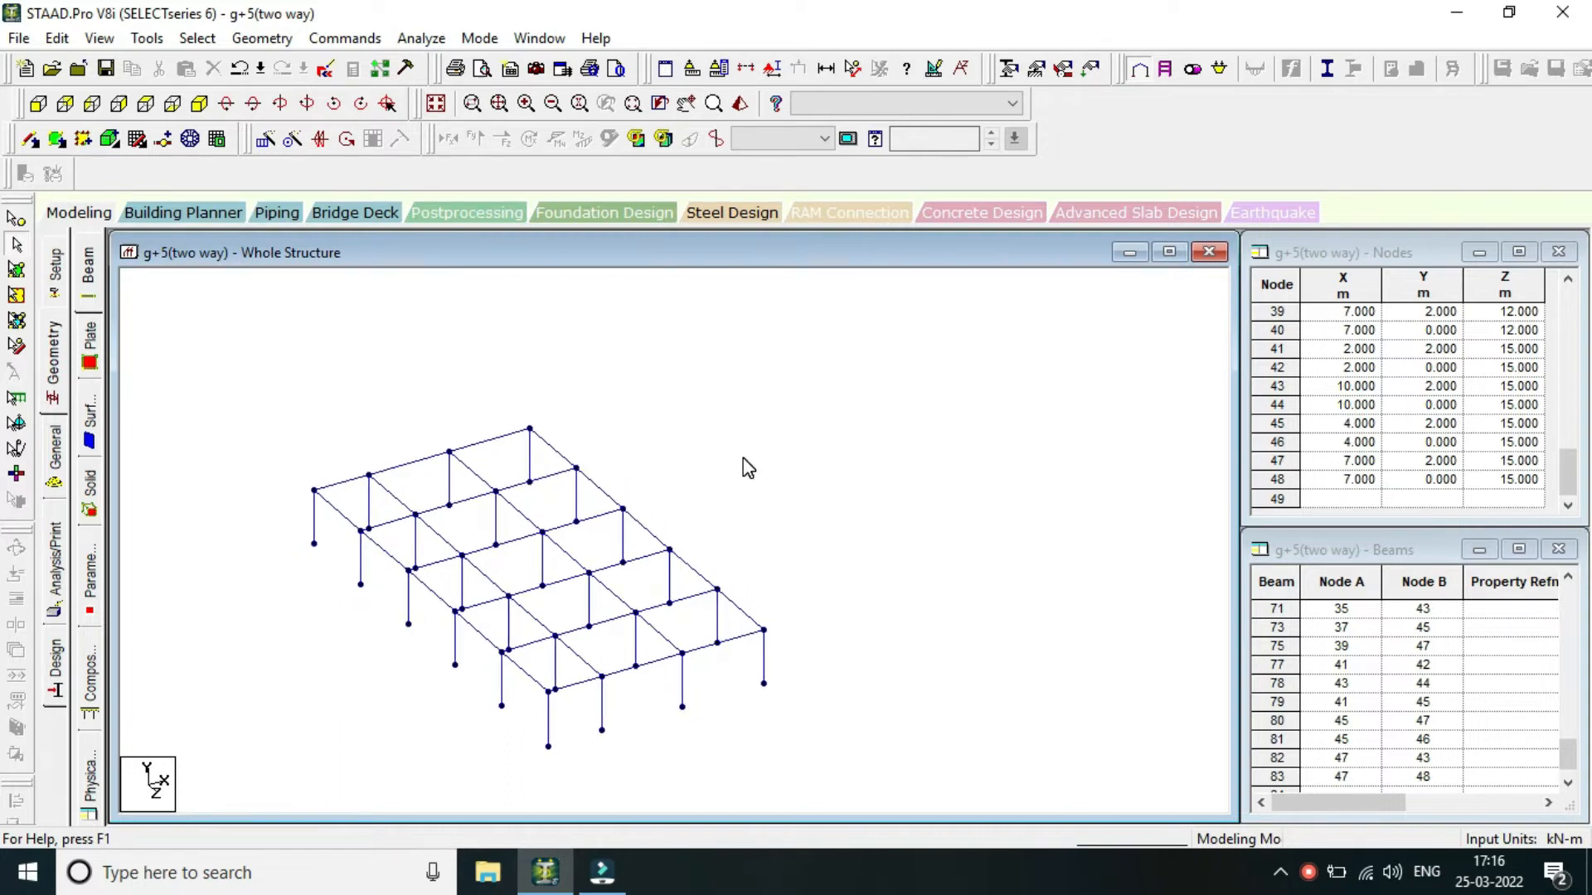
scroll(743, 458, down, 1)
middle_click(743, 457)
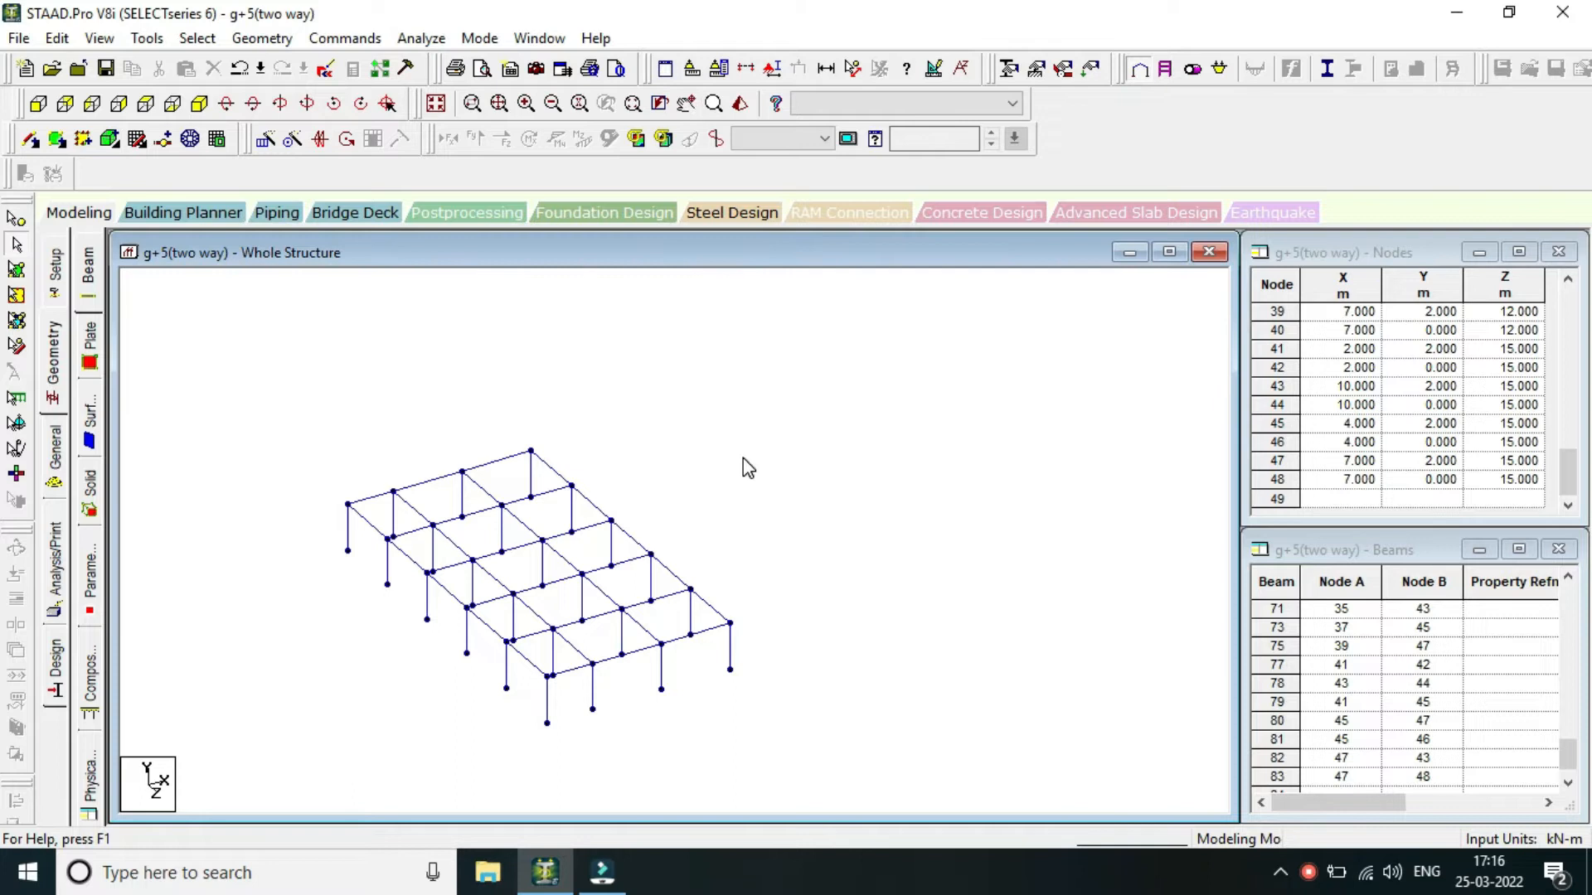
scroll(743, 460, down, 1)
scroll(742, 458, up, 1)
scroll(743, 458, down, 1)
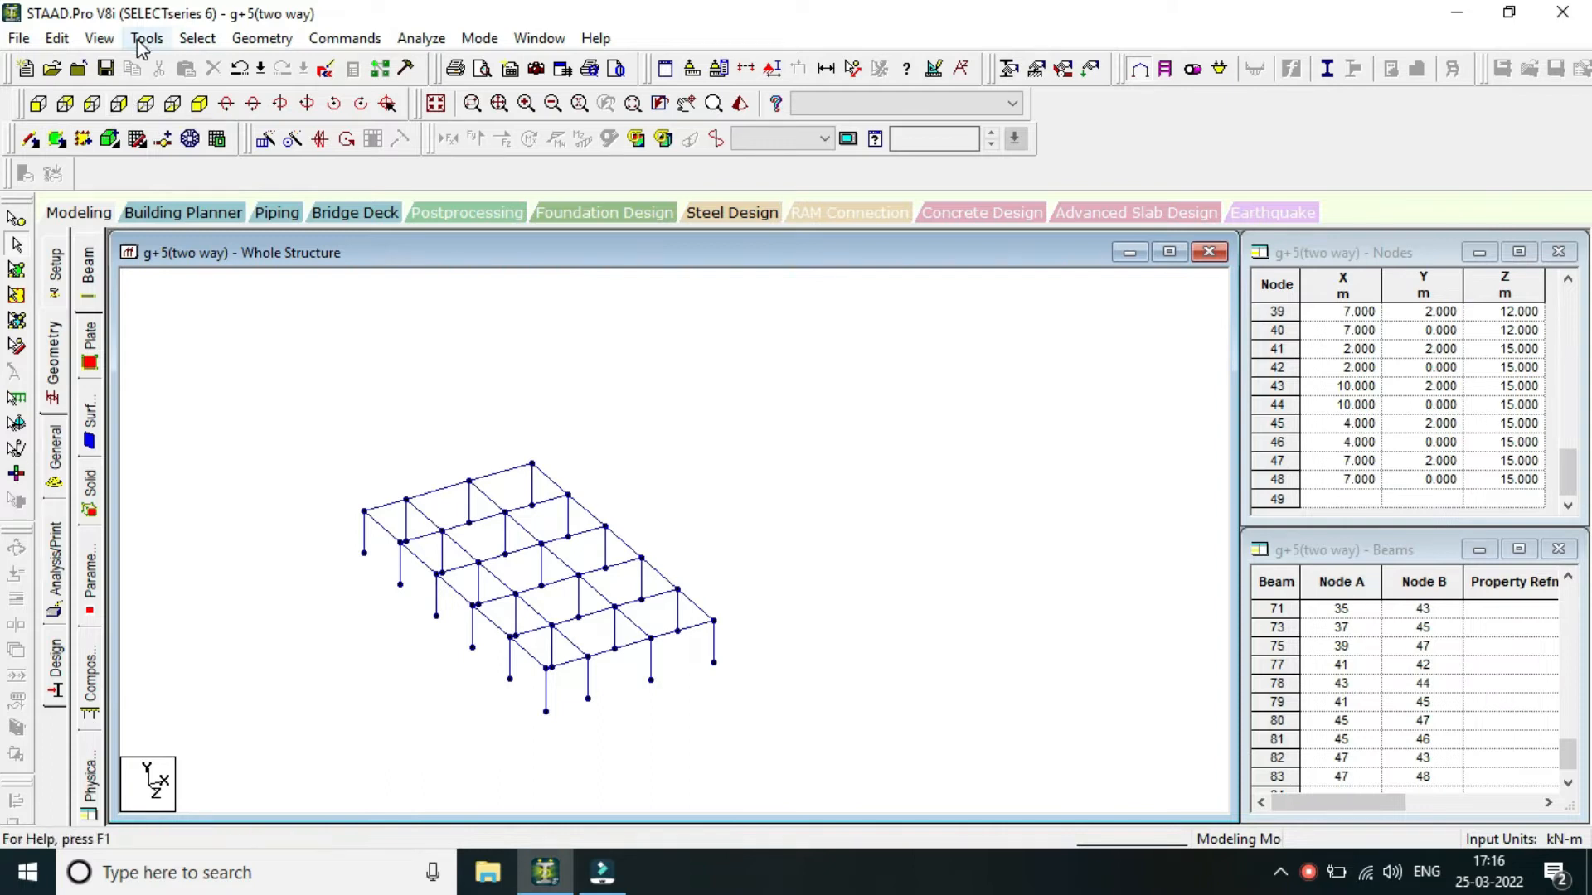
click(197, 38)
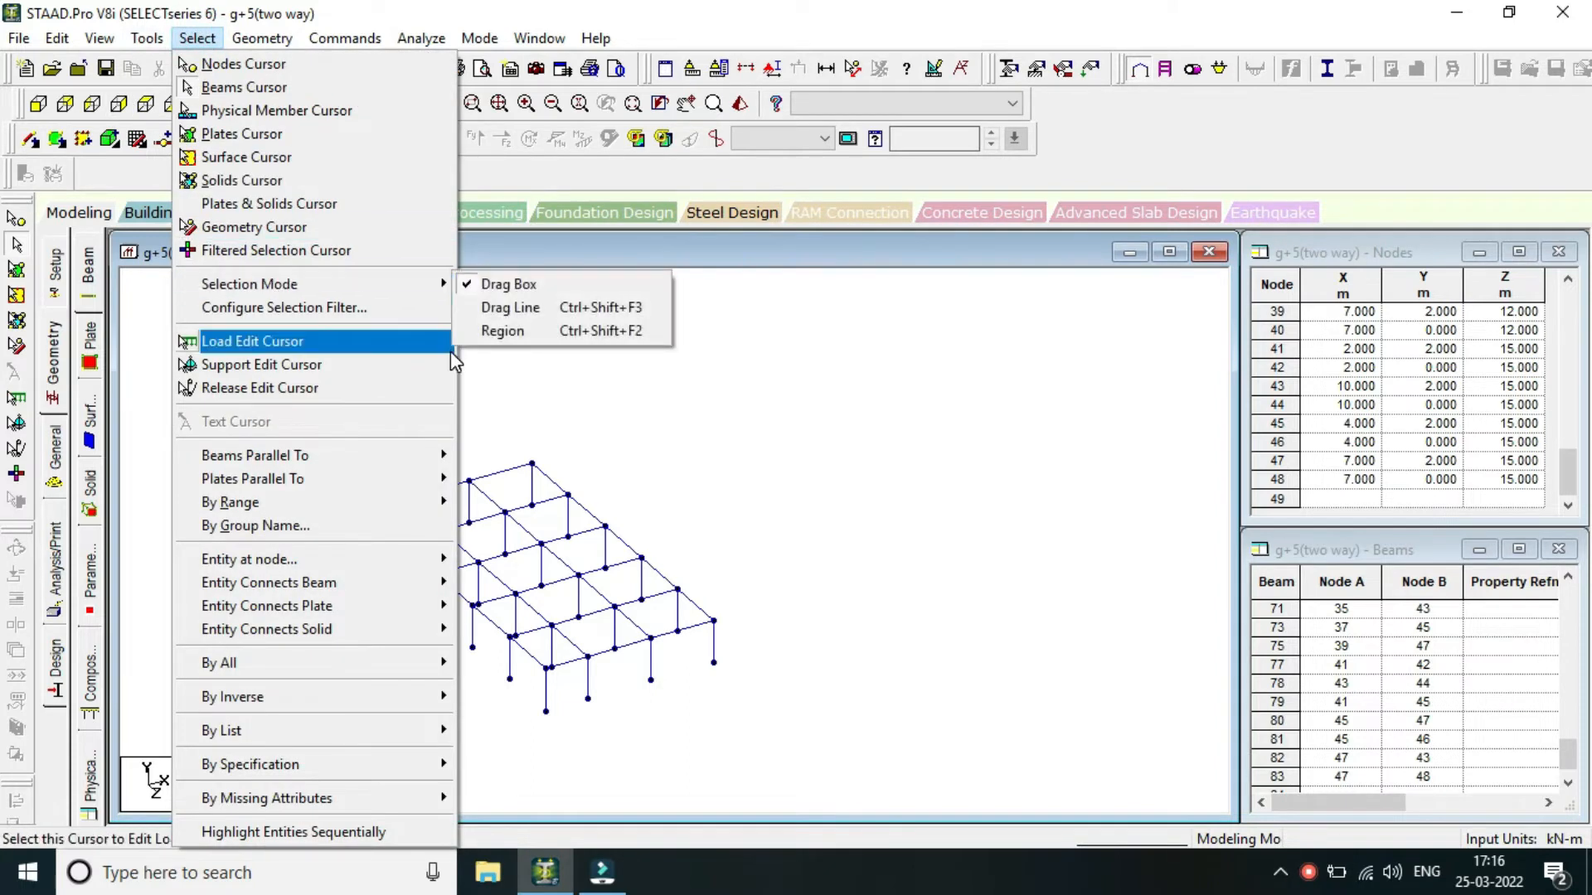
click(295, 306)
right_click(1306, 868)
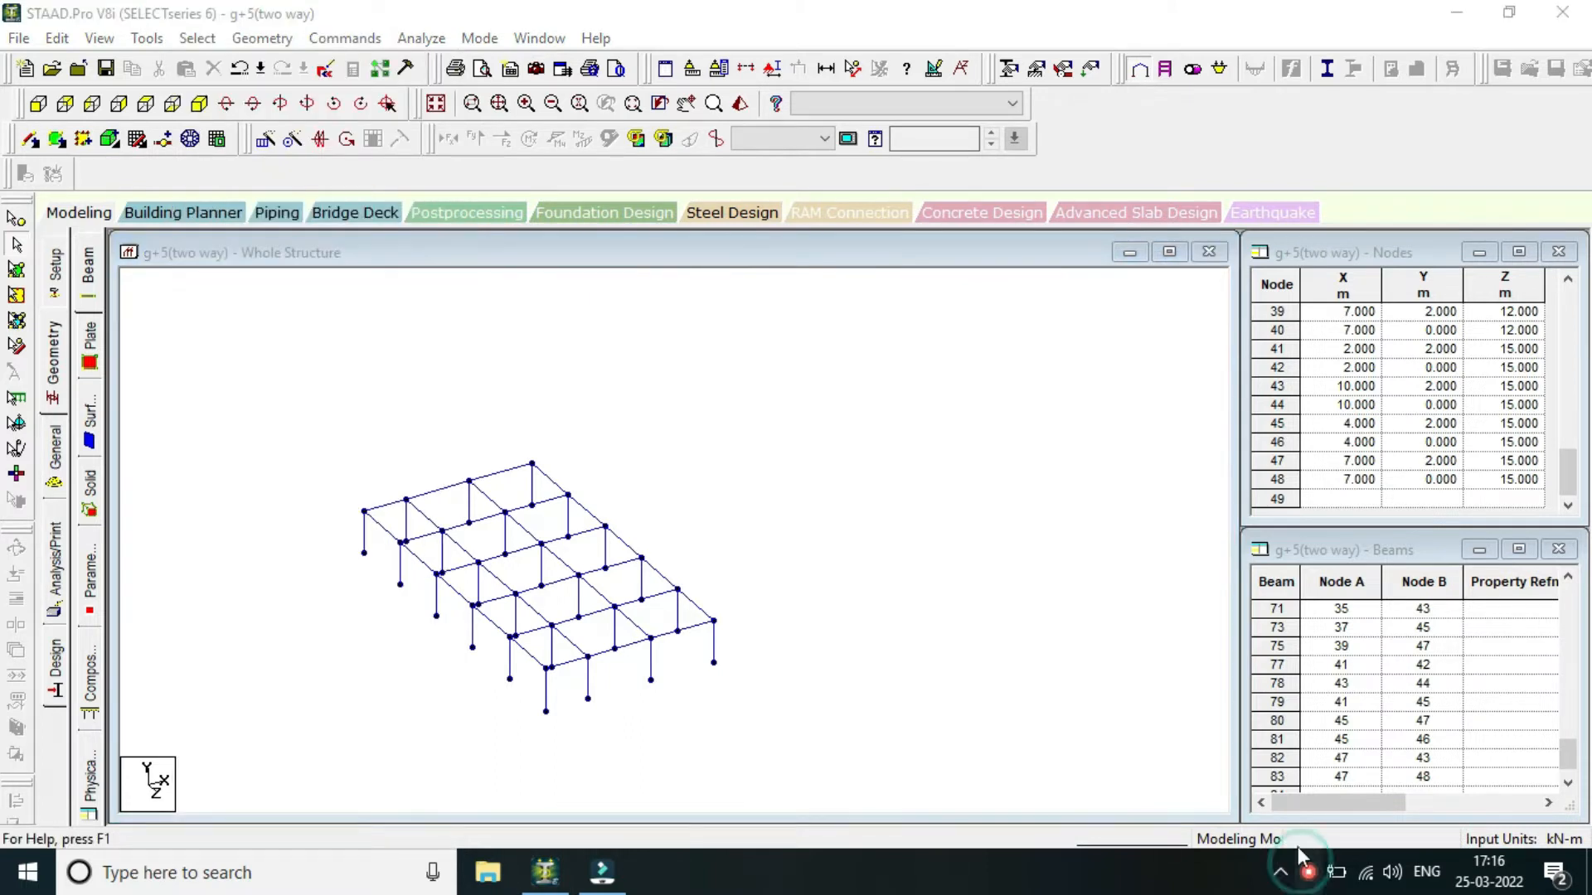
click(1325, 844)
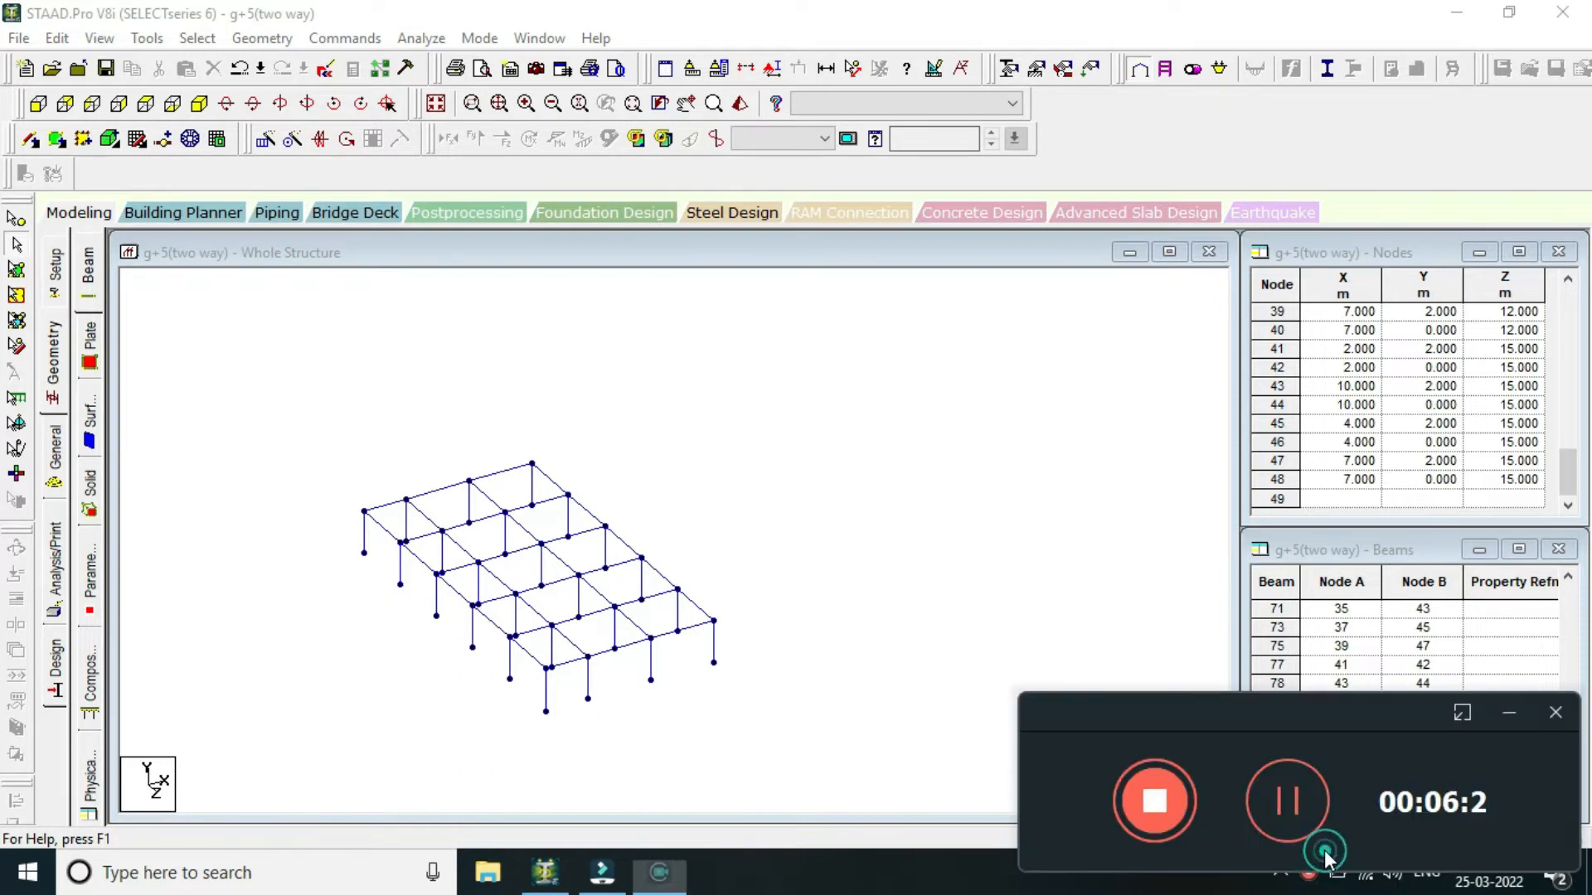
click(1286, 797)
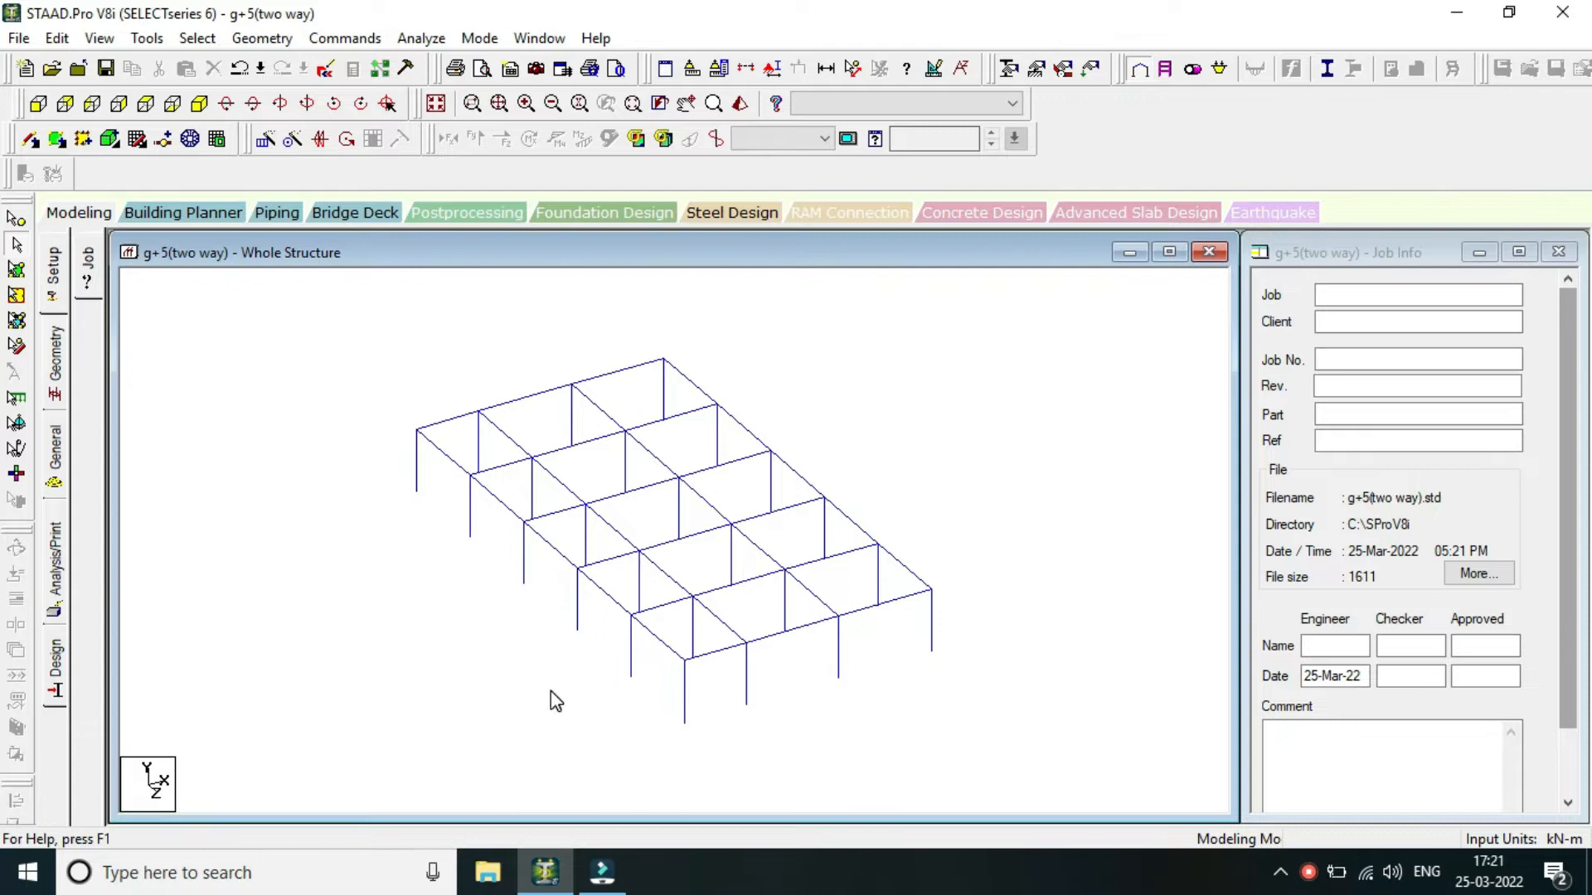
Start a new parametric meshed surface of type Slab that uses enclosed nodes and beams as density points and lines.
scroll(550, 690, down, 2)
middle_drag(922, 481, 868, 538)
scroll(869, 537, down, 1)
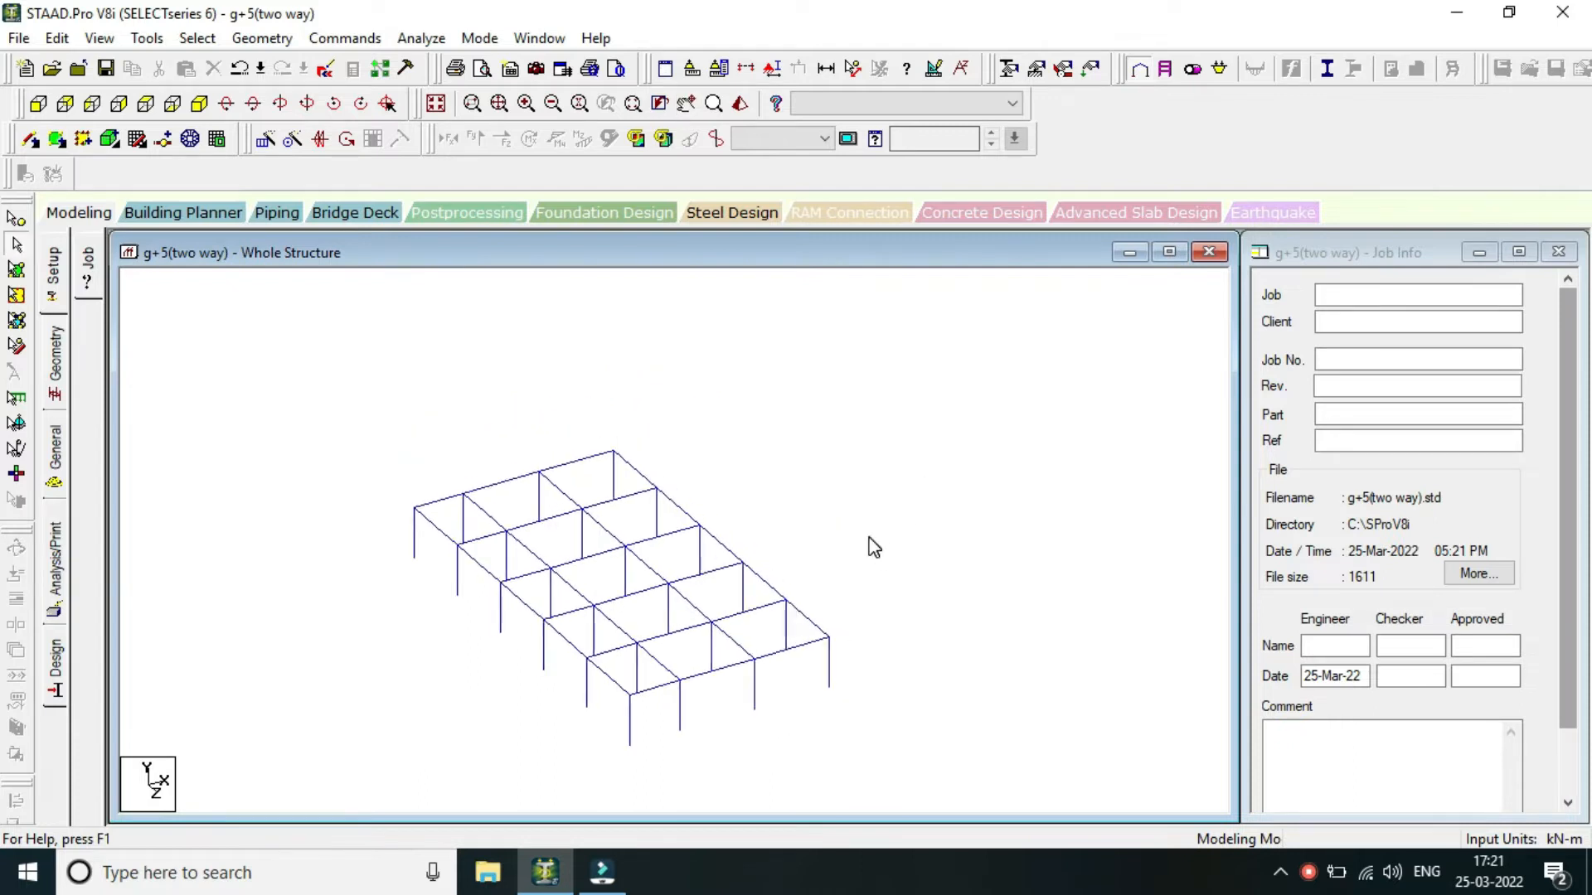
click(287, 41)
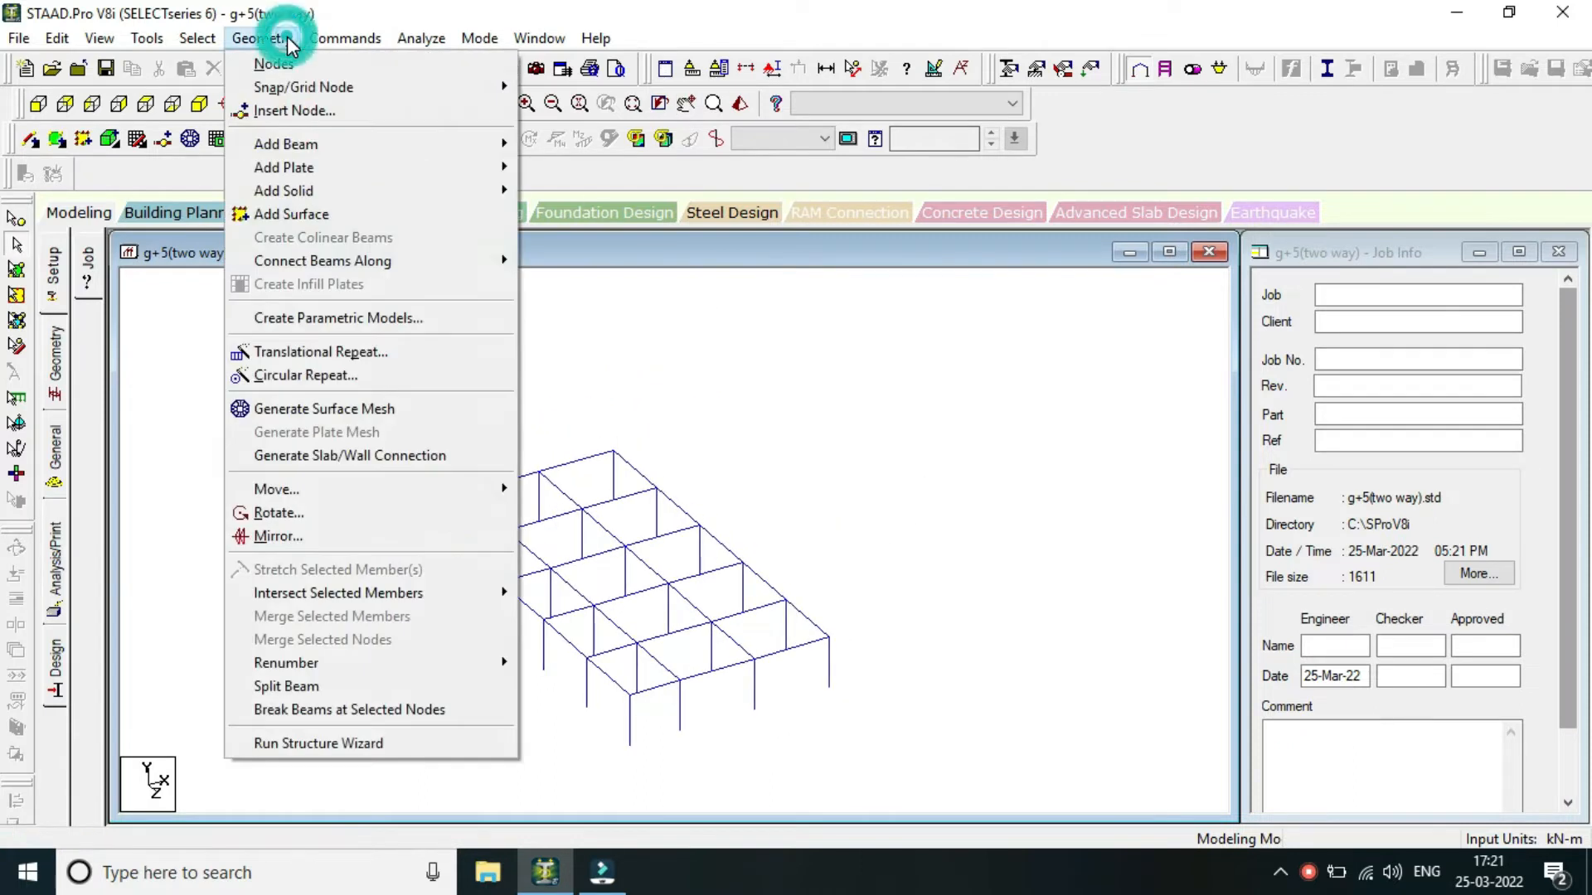
click(389, 327)
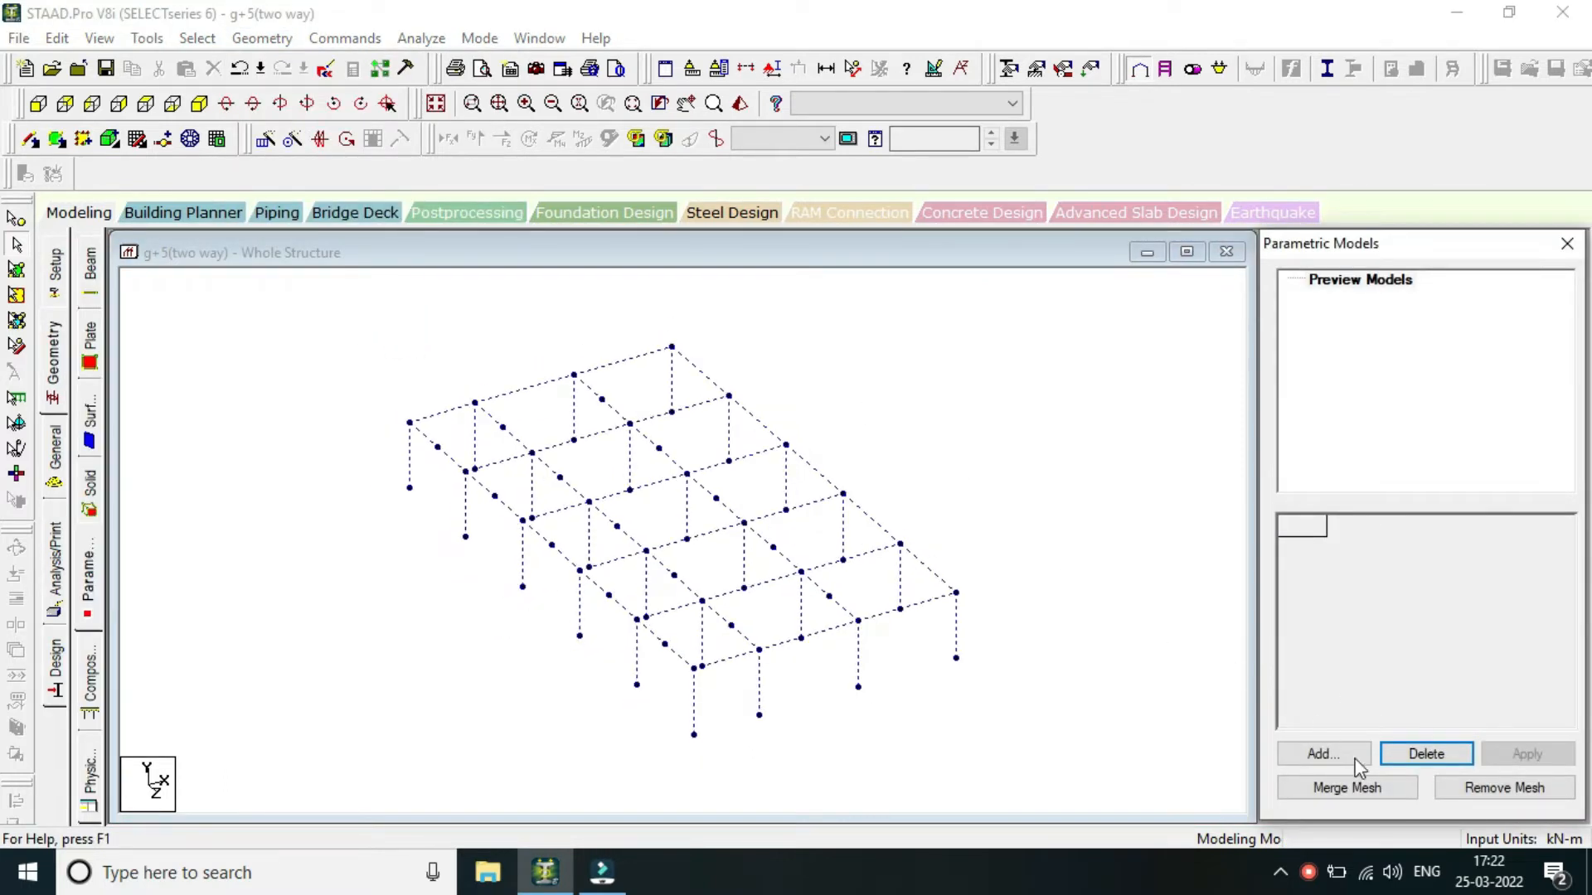
right_click(1316, 860)
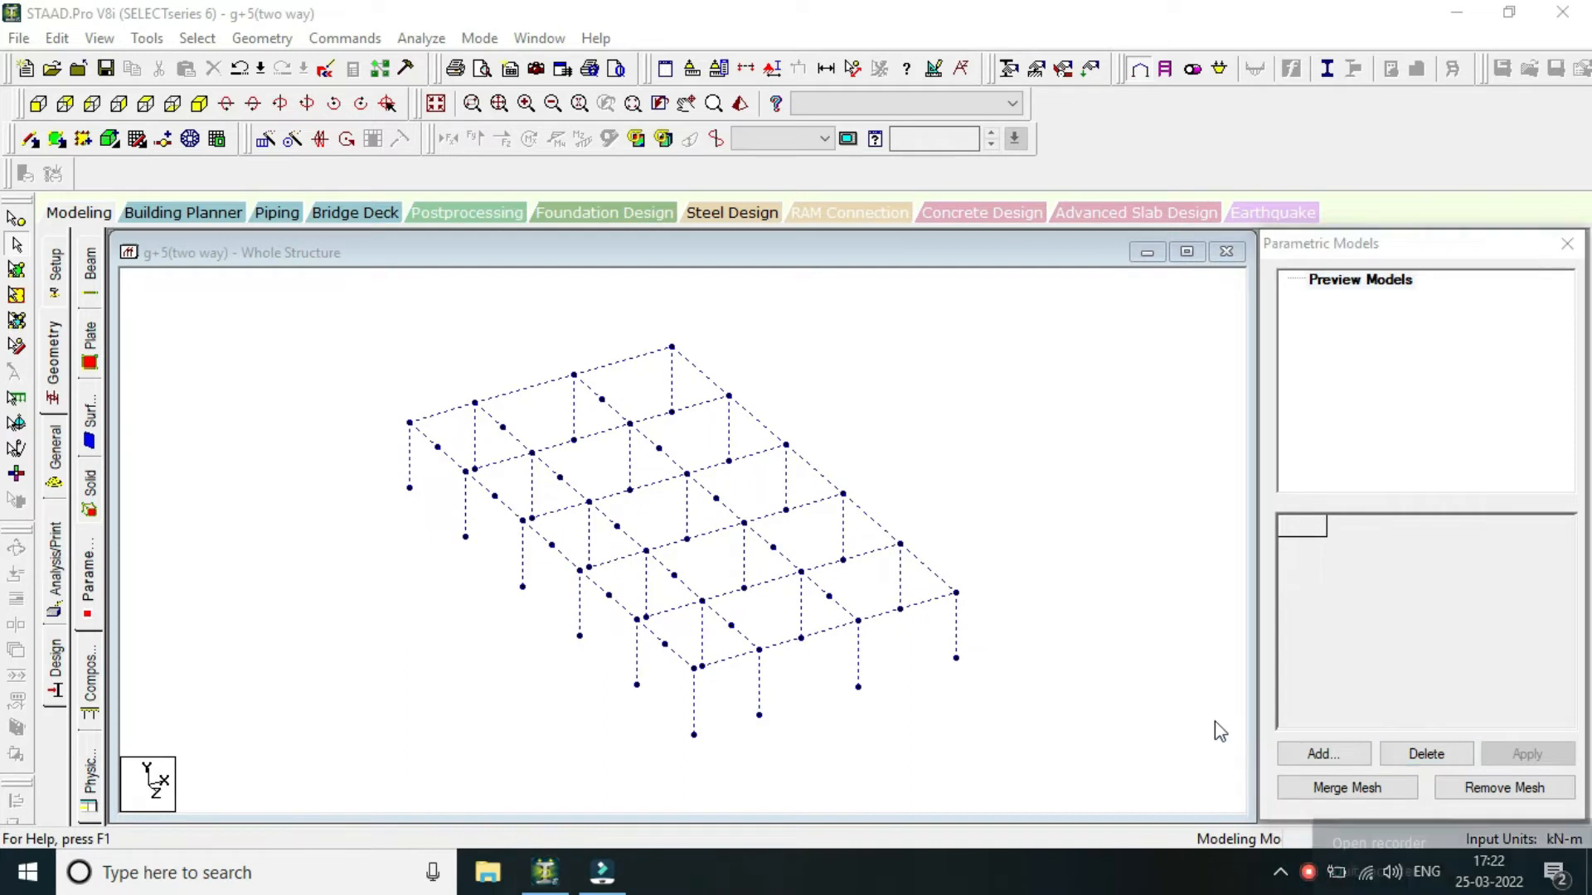
click(1208, 712)
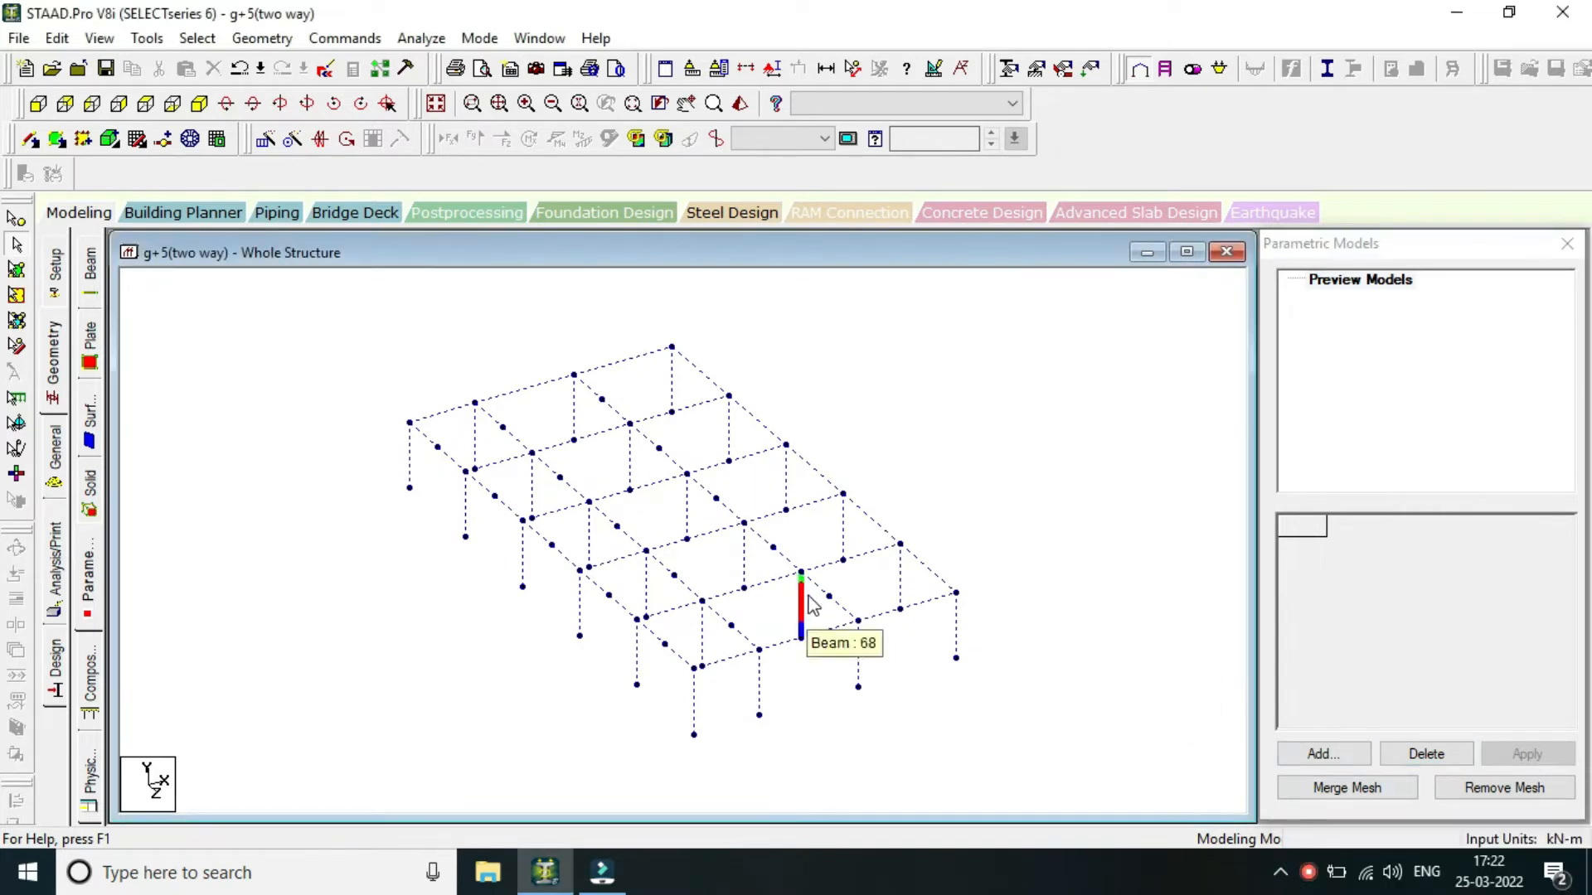
click(1350, 756)
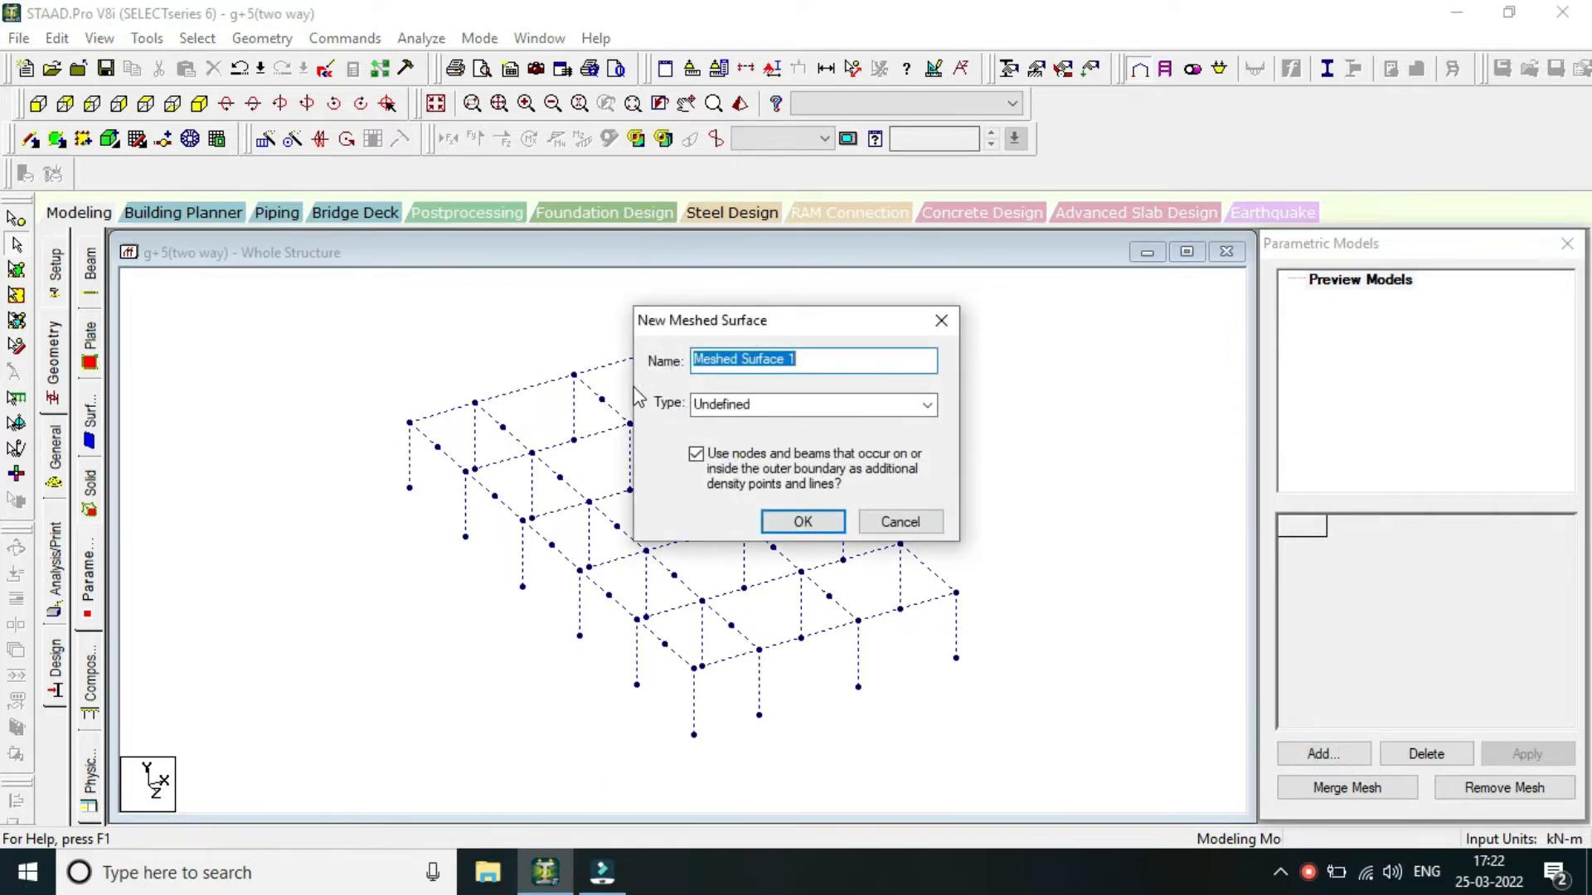
click(907, 405)
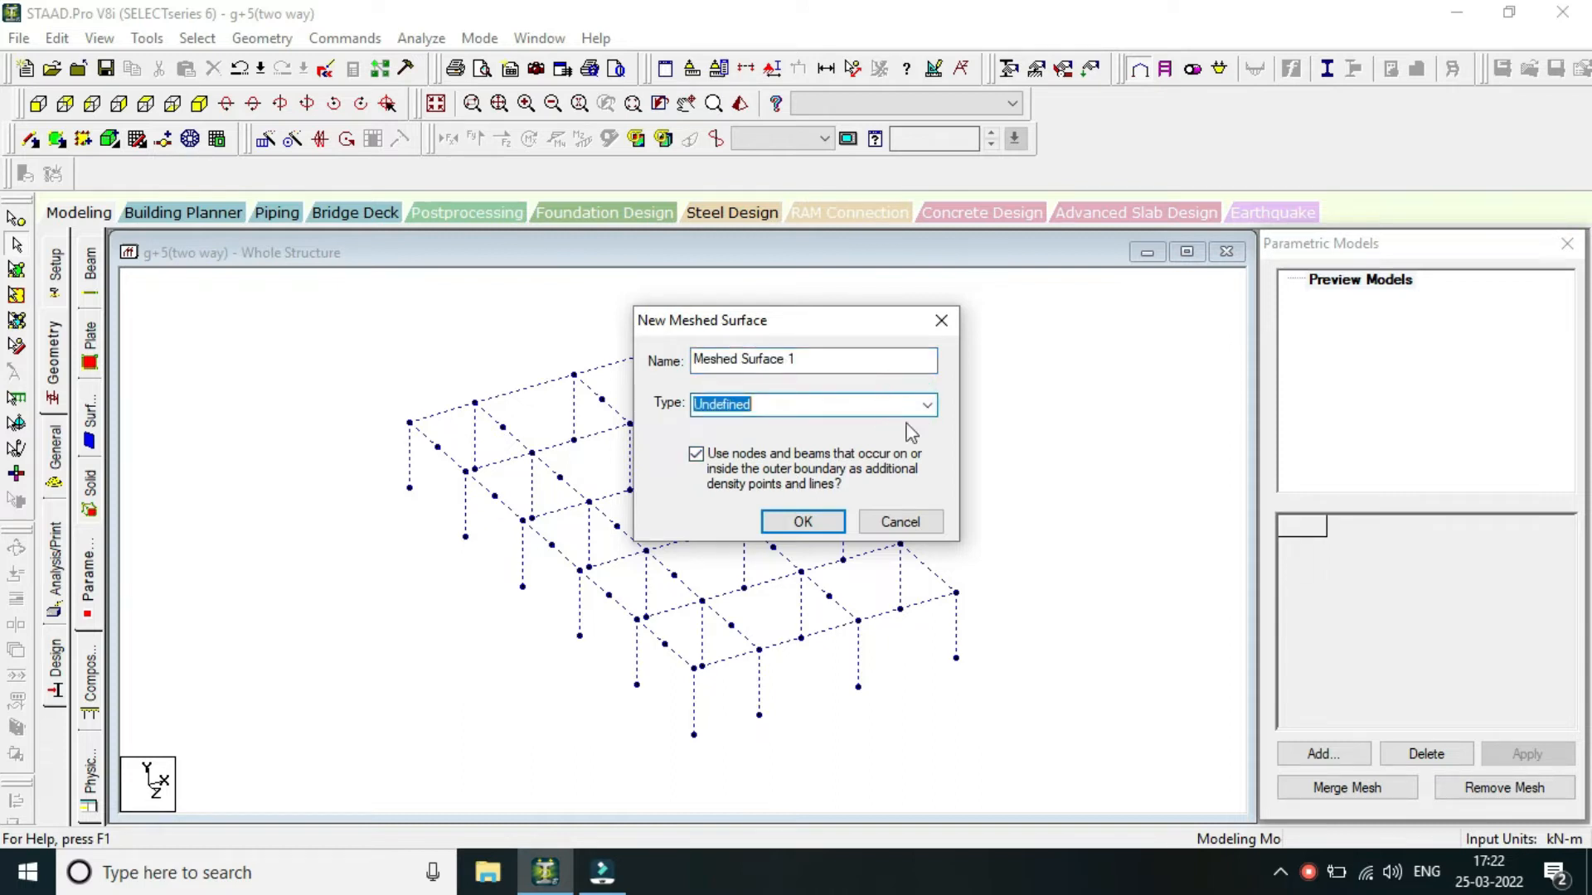
click(915, 405)
click(923, 405)
click(819, 522)
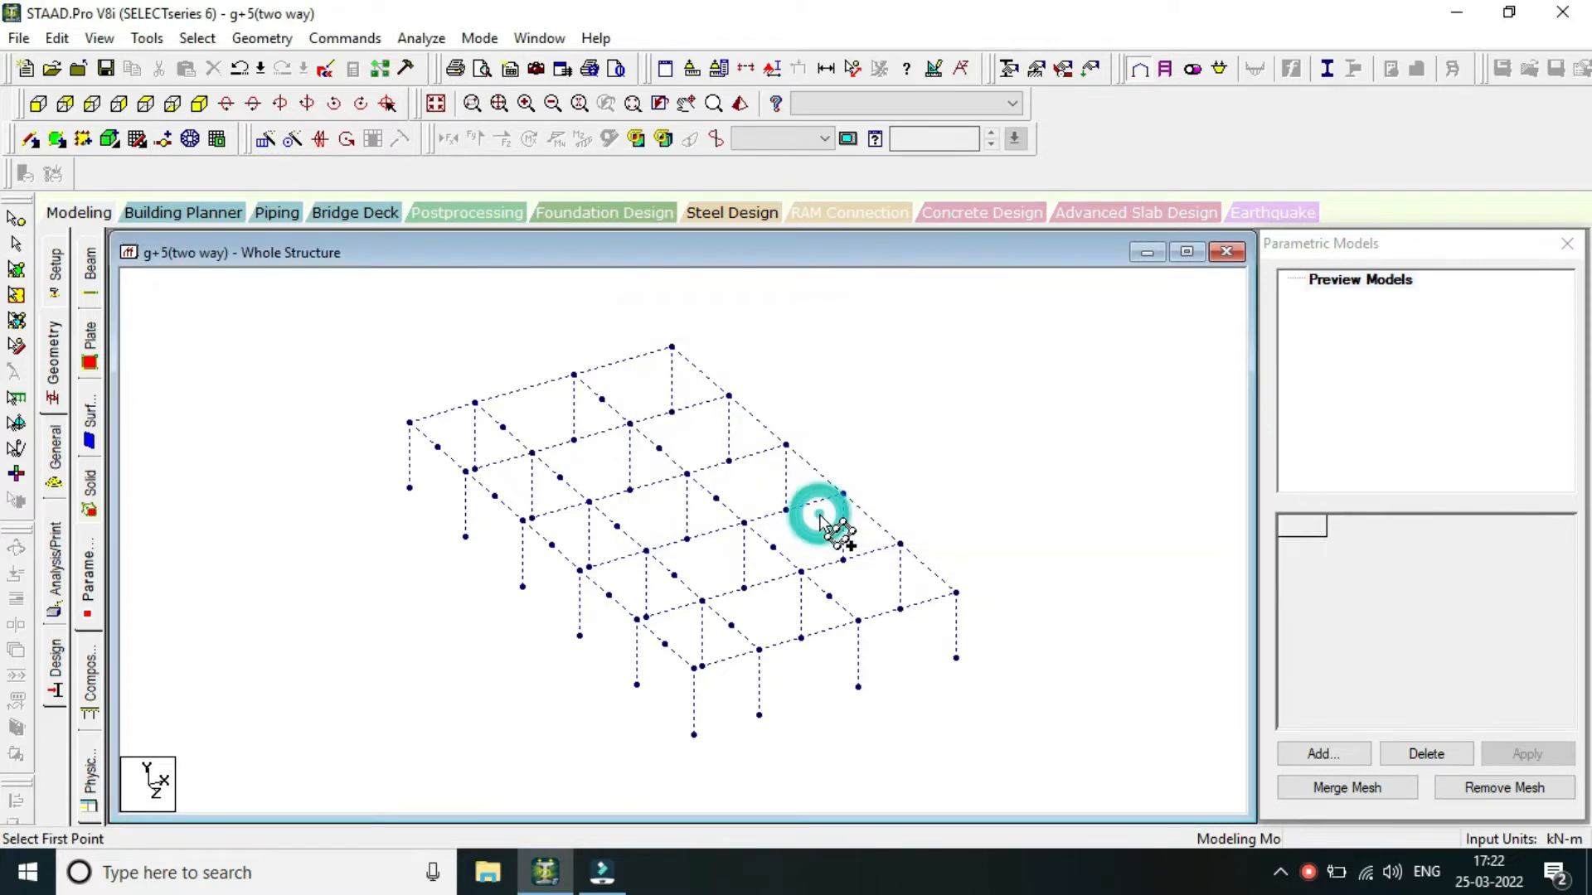
Outline the slab boundary through the four outer corner nodes at beam level, closing it at the first corner.
click(409, 423)
click(671, 345)
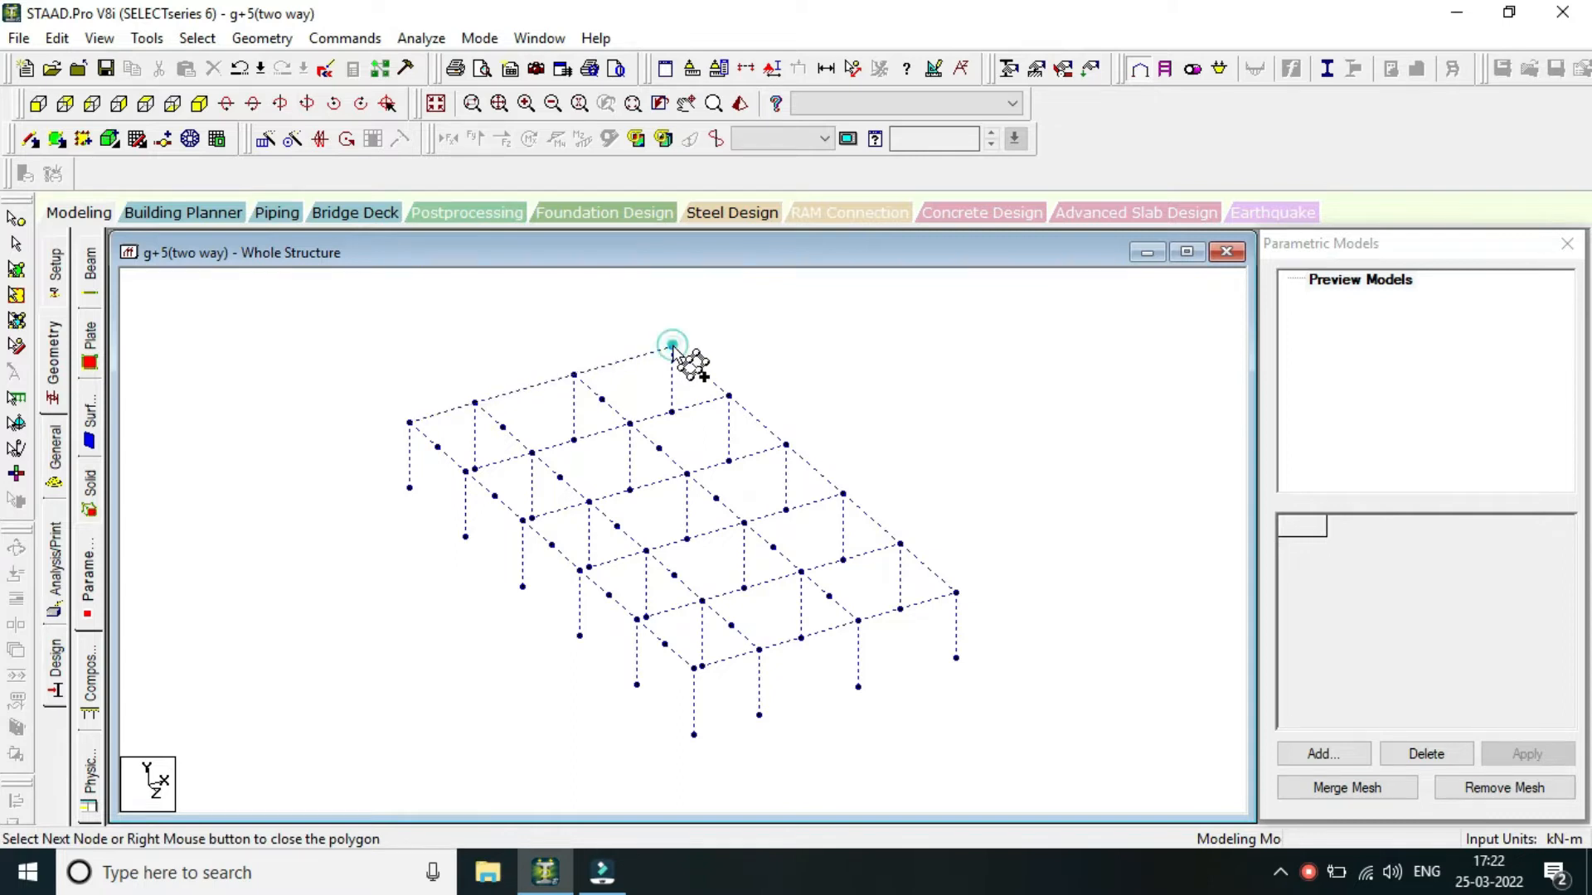
click(955, 594)
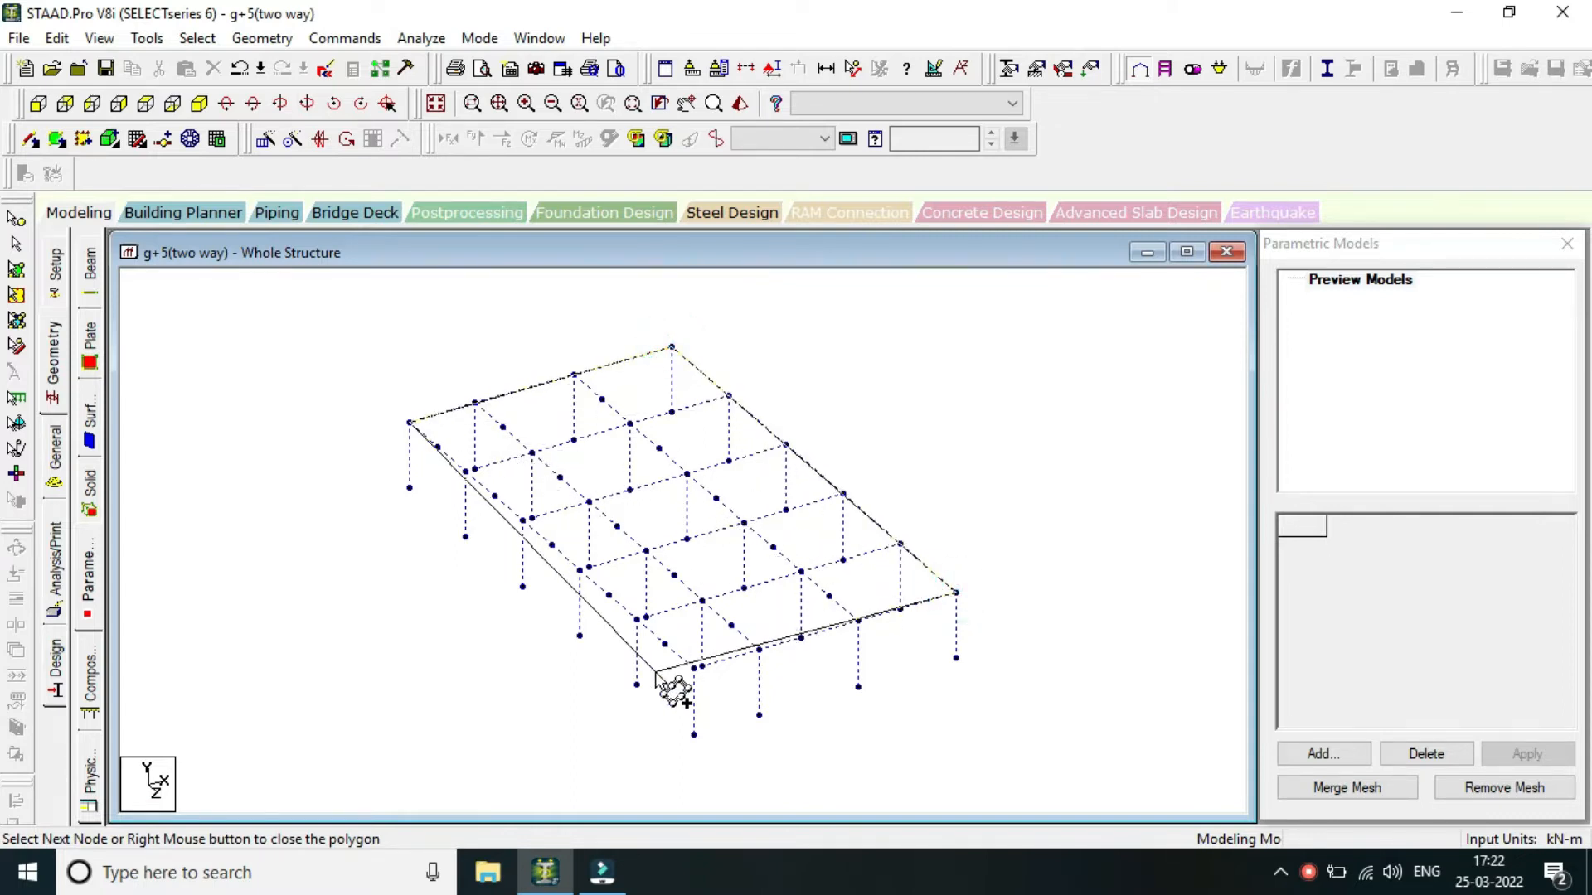
click(689, 673)
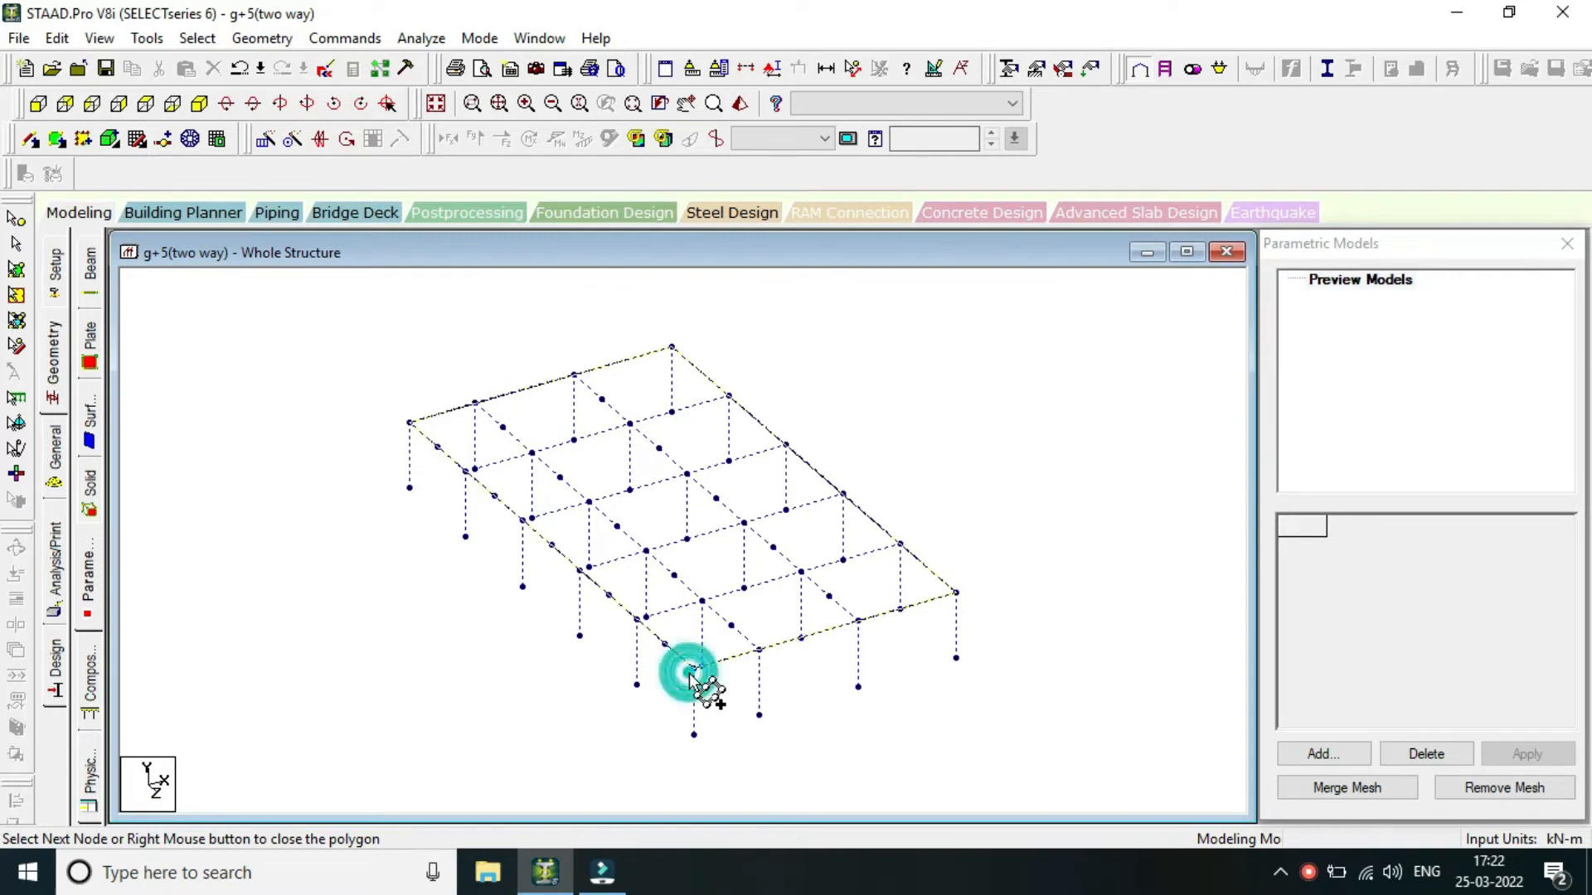
click(408, 423)
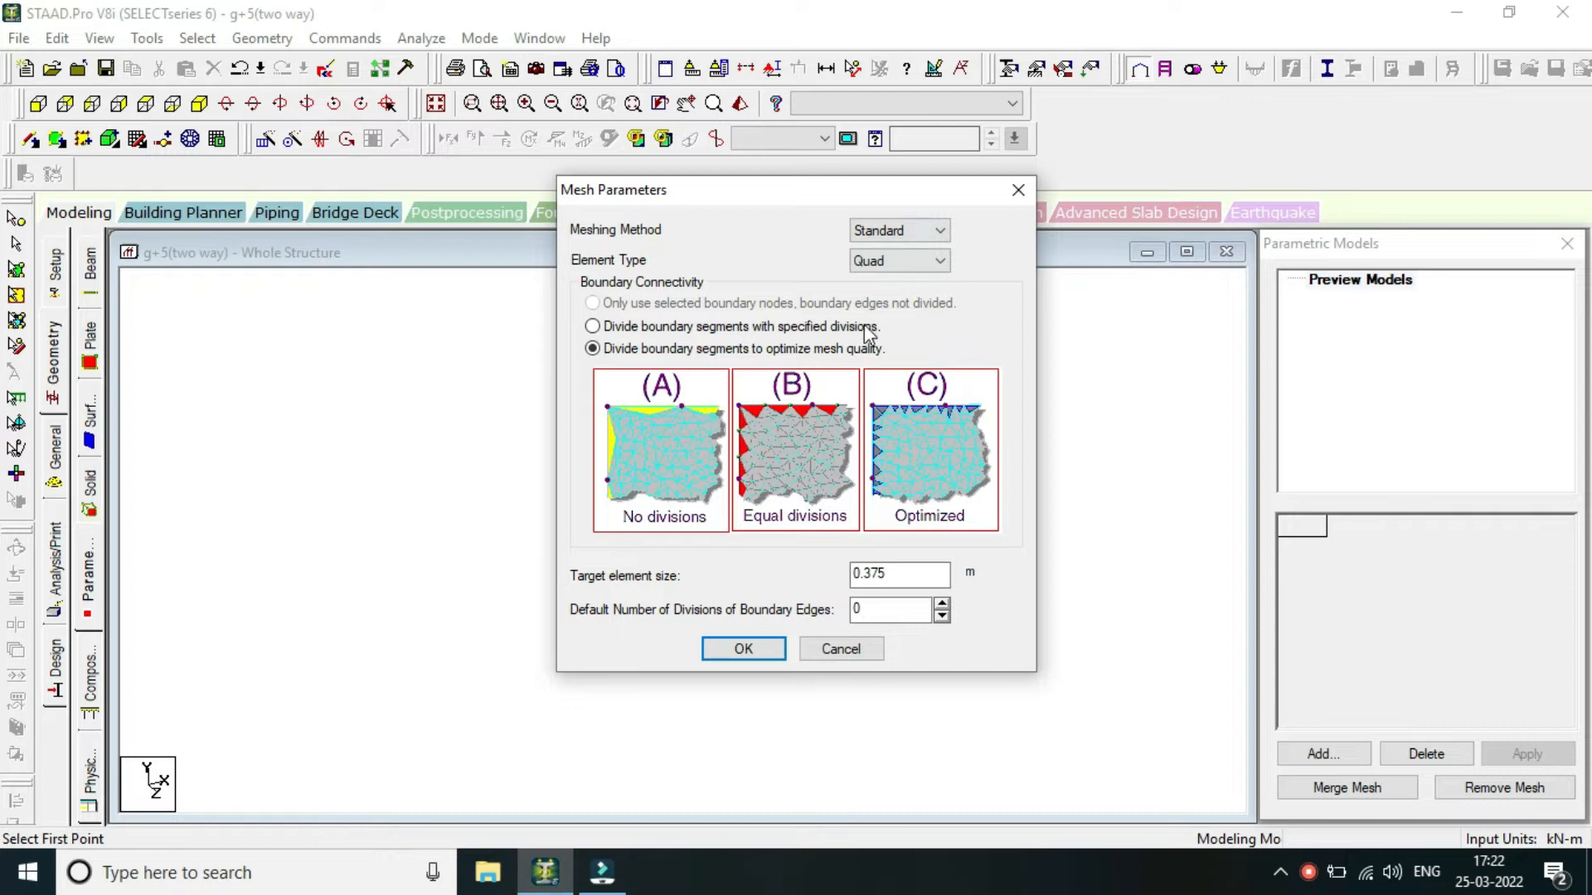
Generate the slab mesh with Standard method, Quad elements, optimized boundary divisions and 0.375 m target size, without openings.
click(922, 232)
click(922, 237)
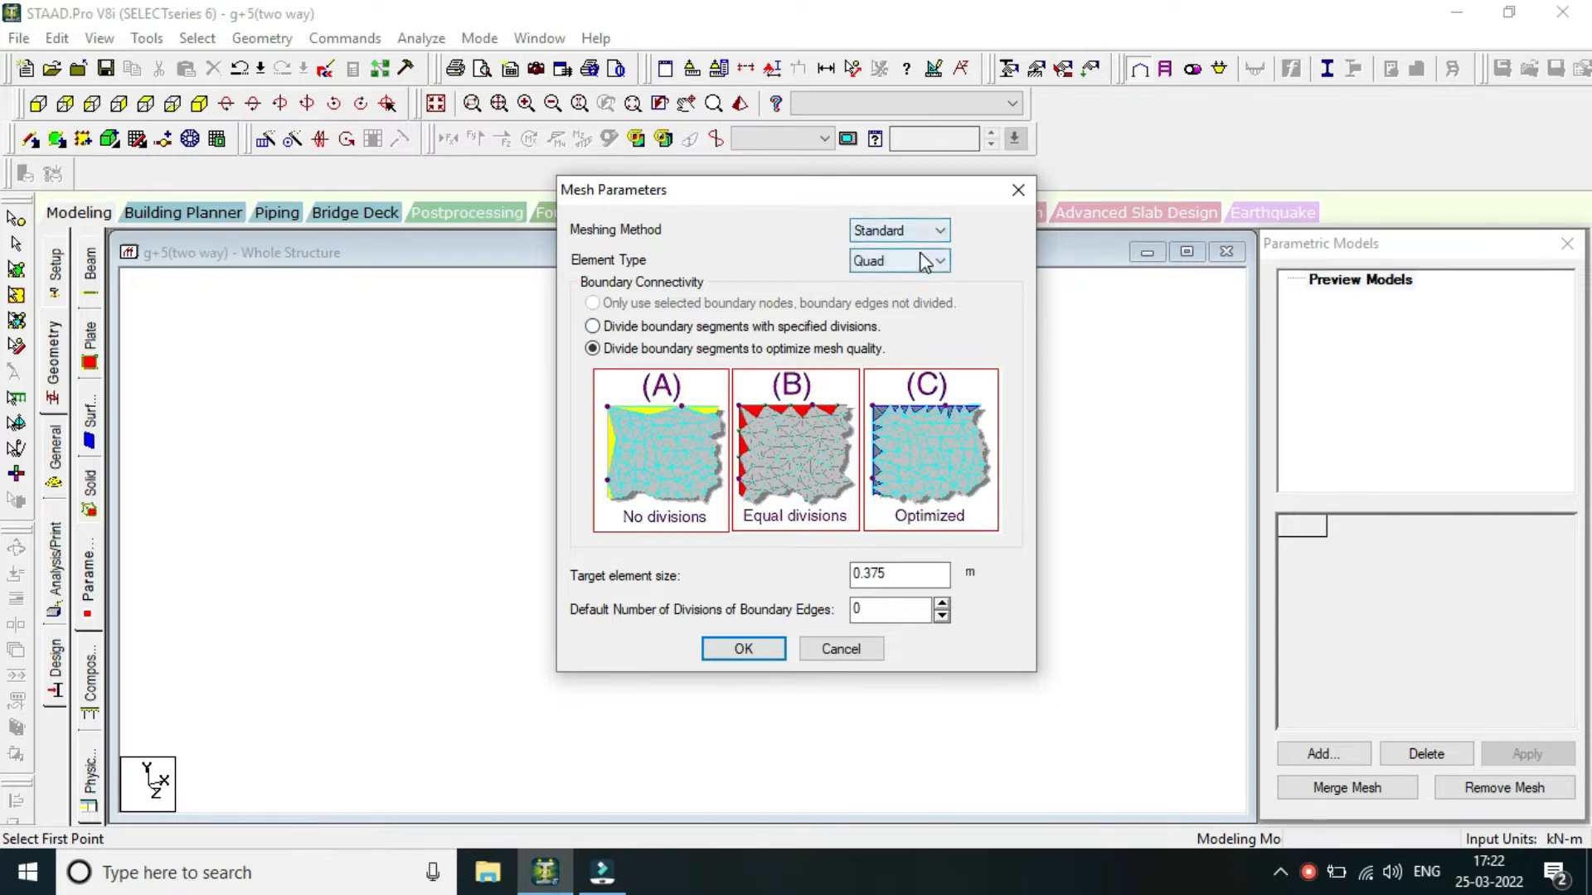
click(920, 254)
click(920, 253)
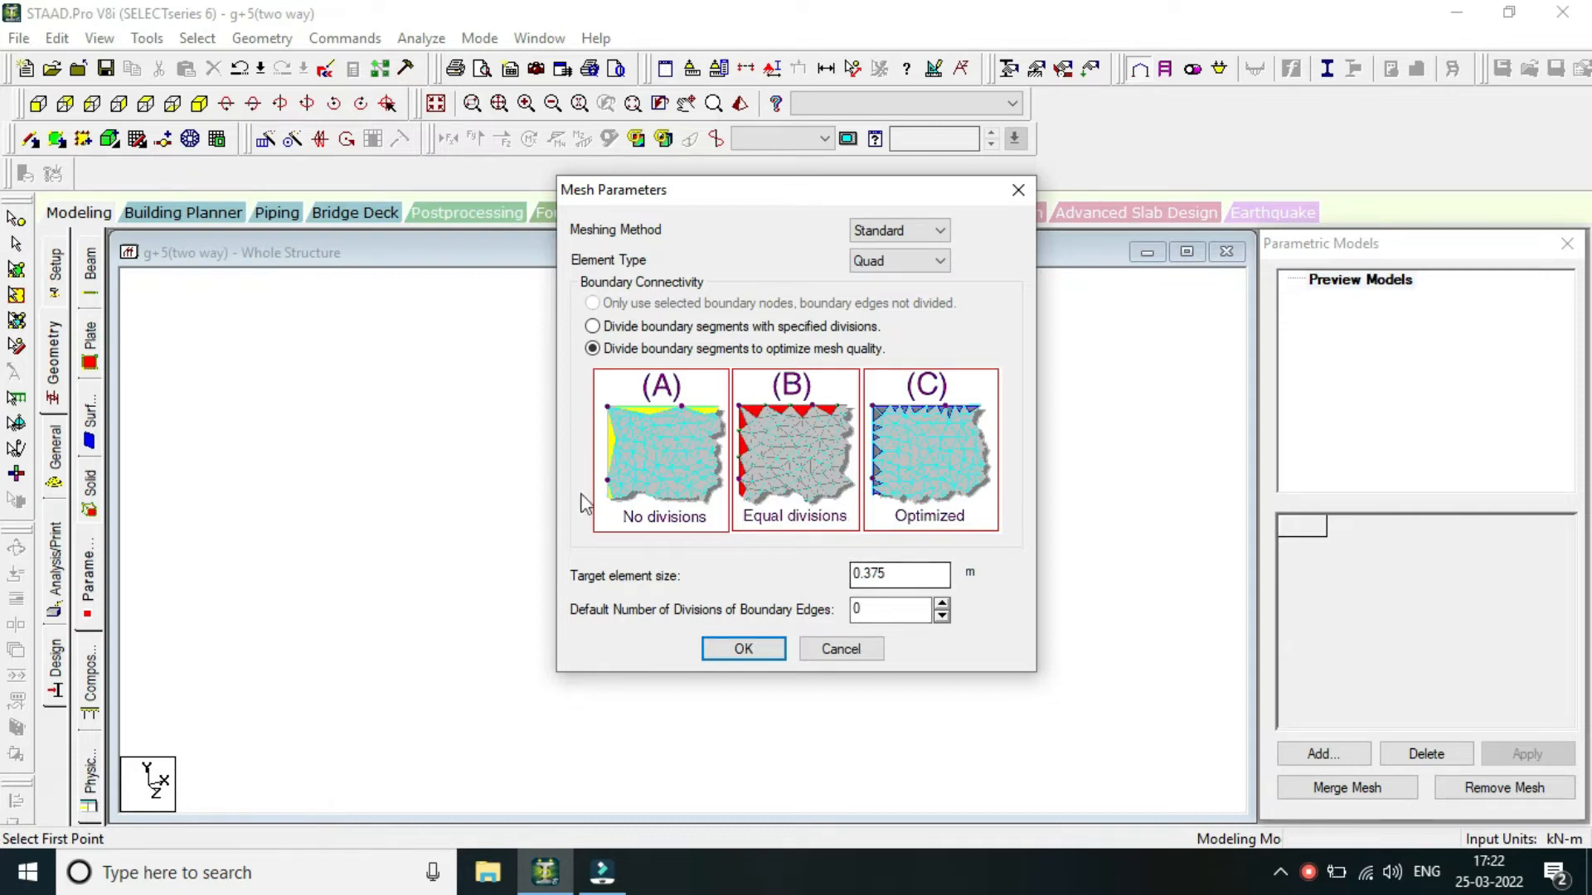
click(774, 650)
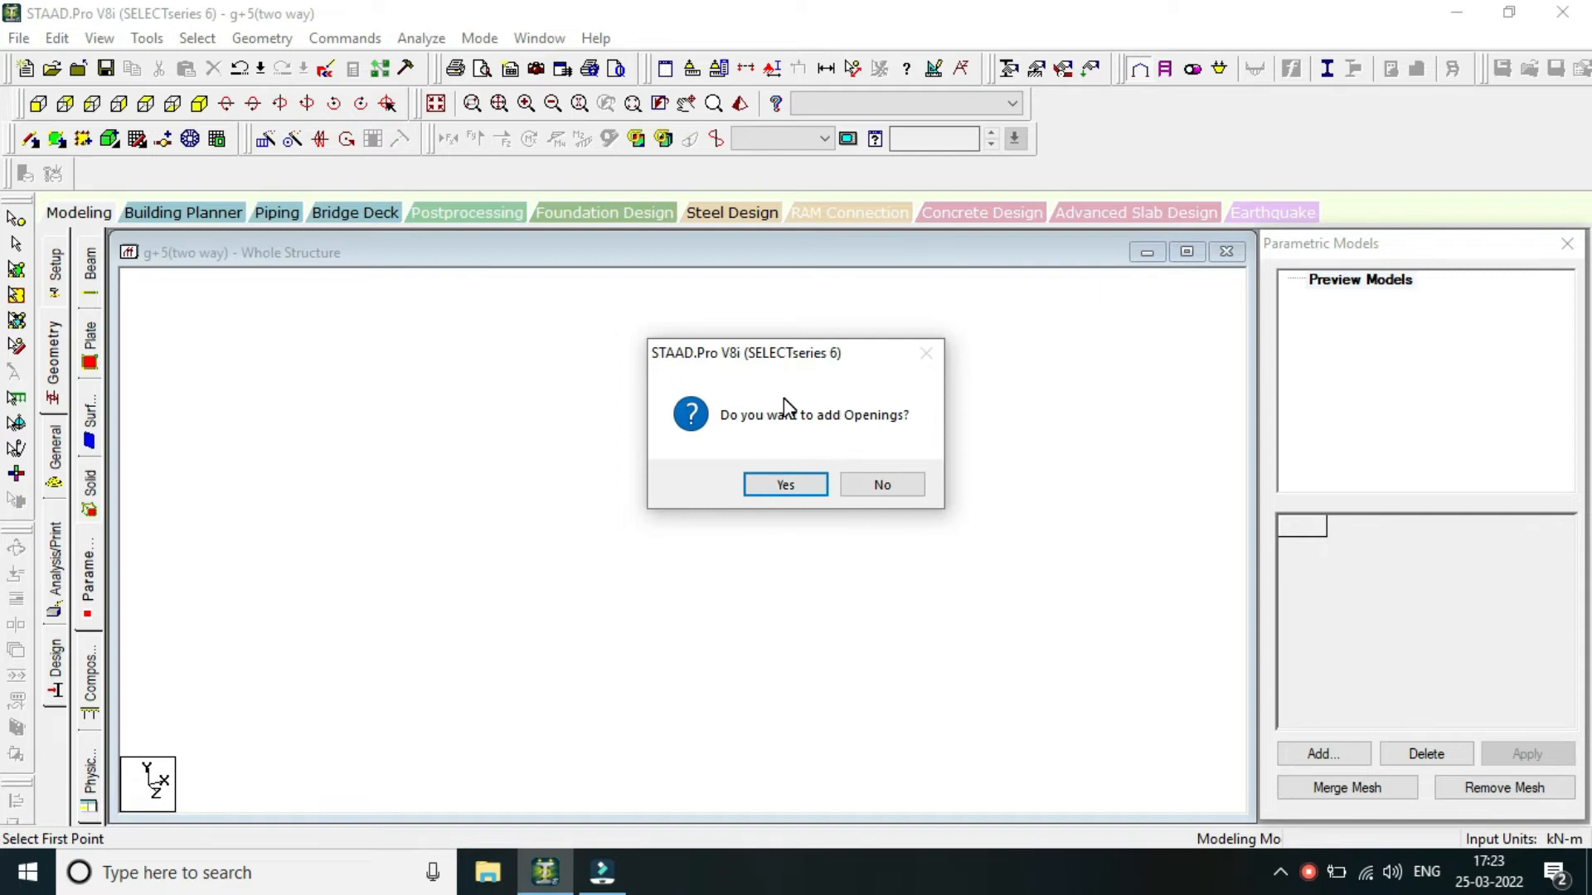
click(881, 484)
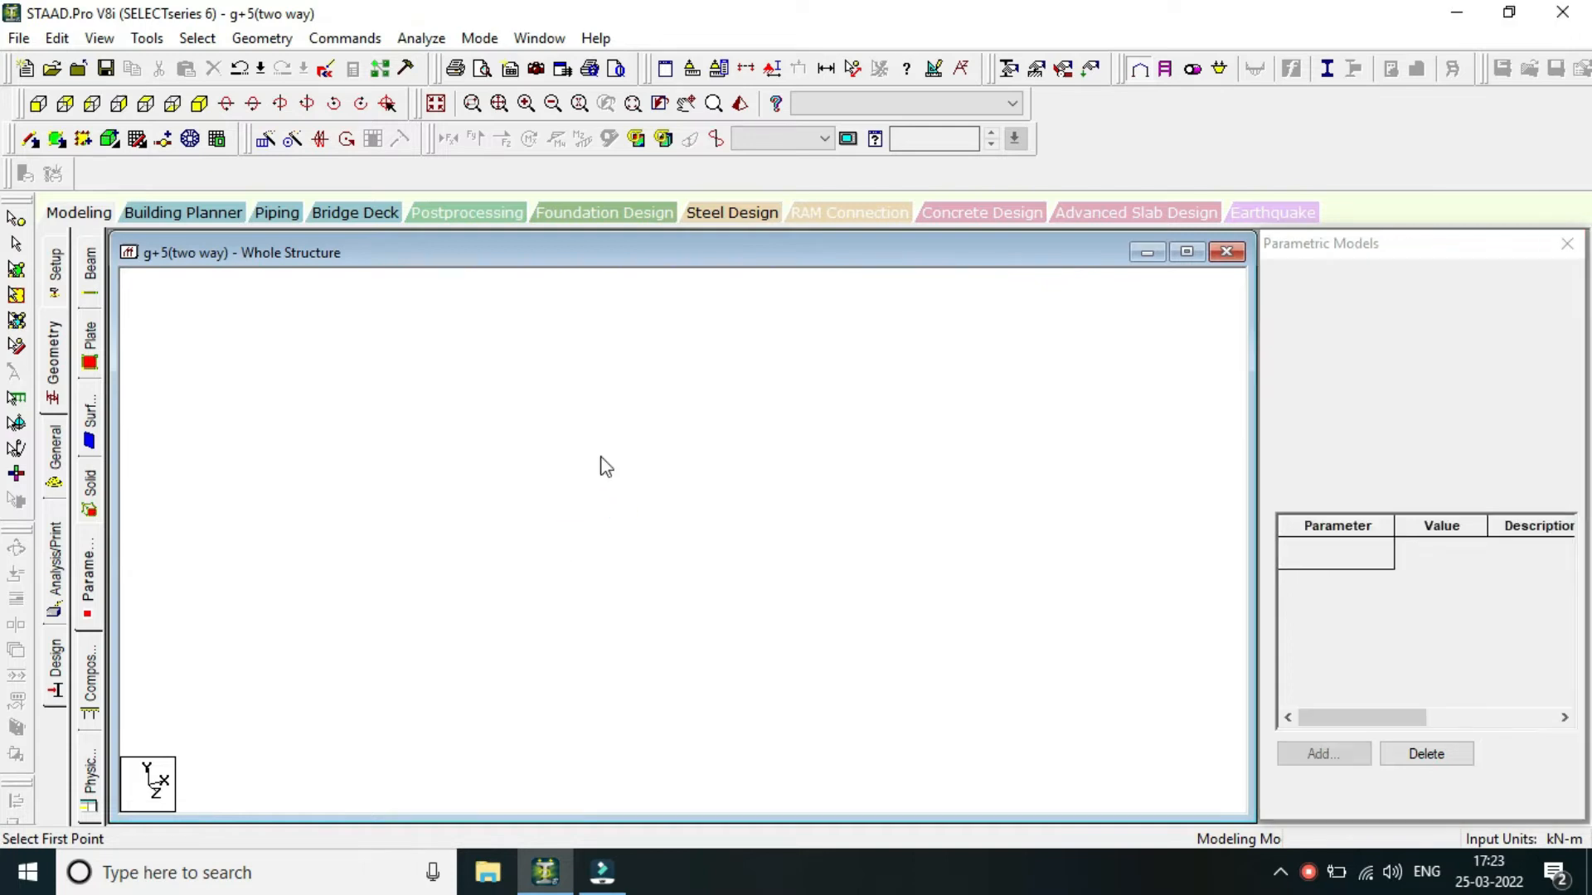
Merge the generated slab mesh into the structure and return to the general modeling view.
scroll(784, 534, up, 1)
scroll(784, 535, up, 2)
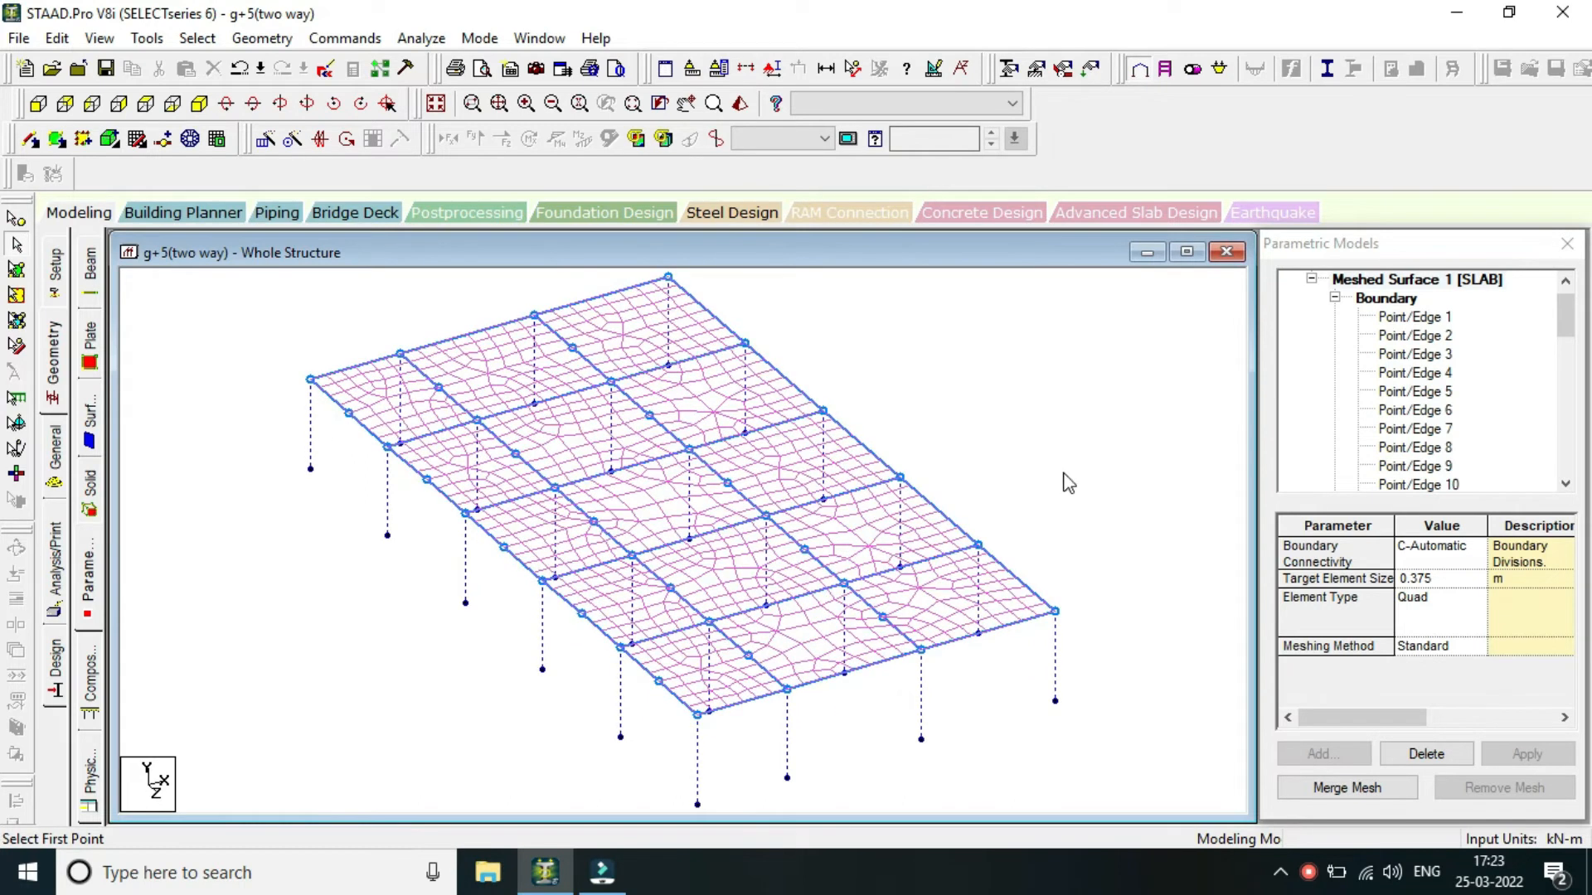
scroll(1068, 484, down, 1)
scroll(1080, 491, up, 2)
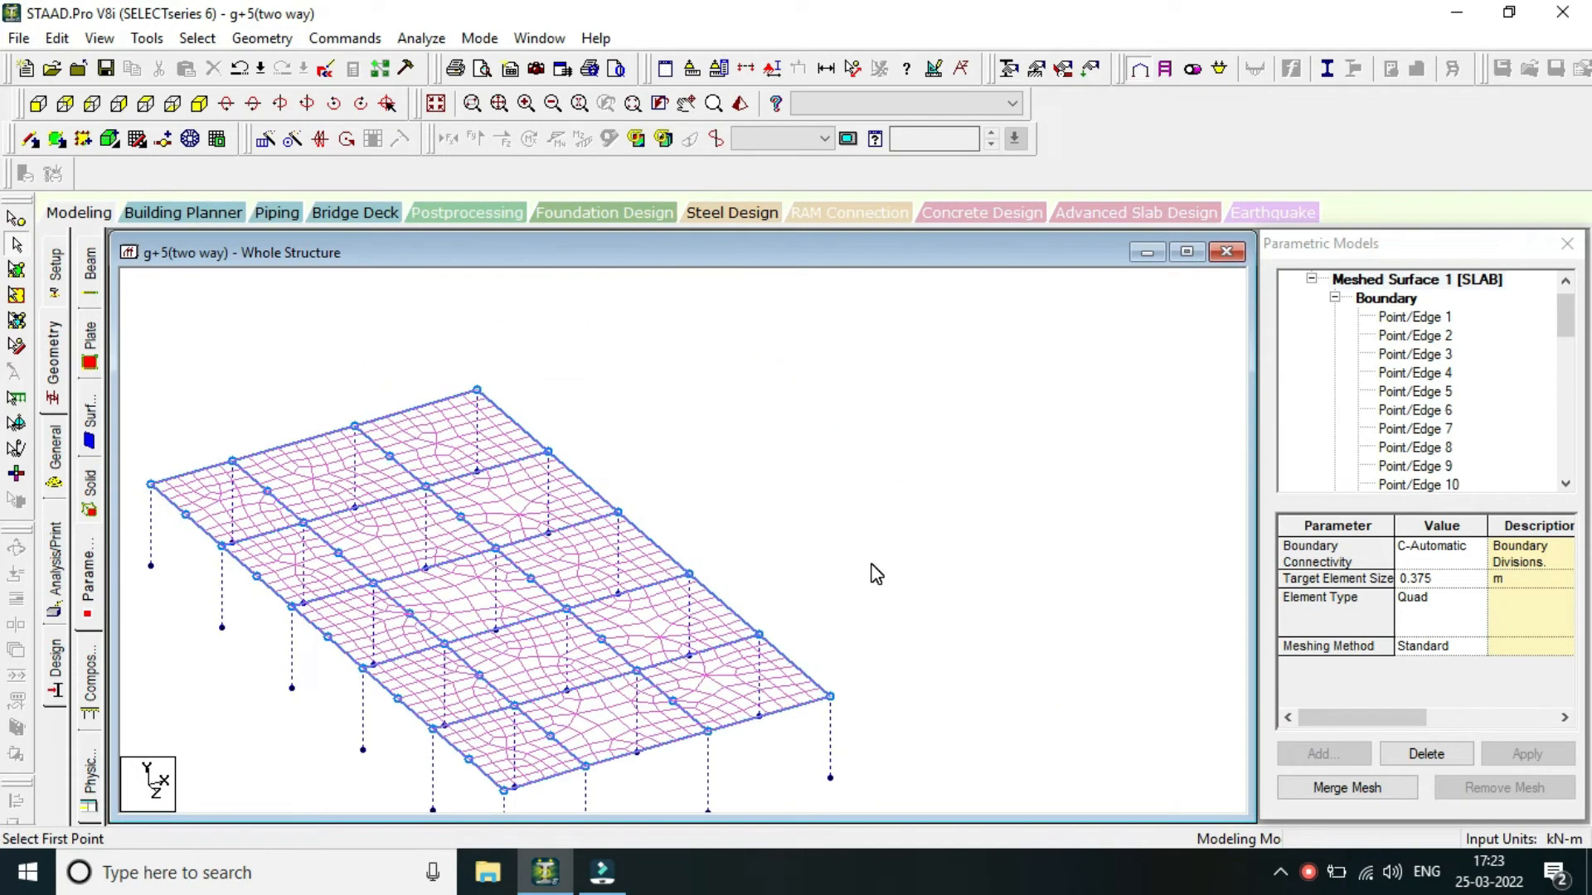
scroll(883, 576, down, 3)
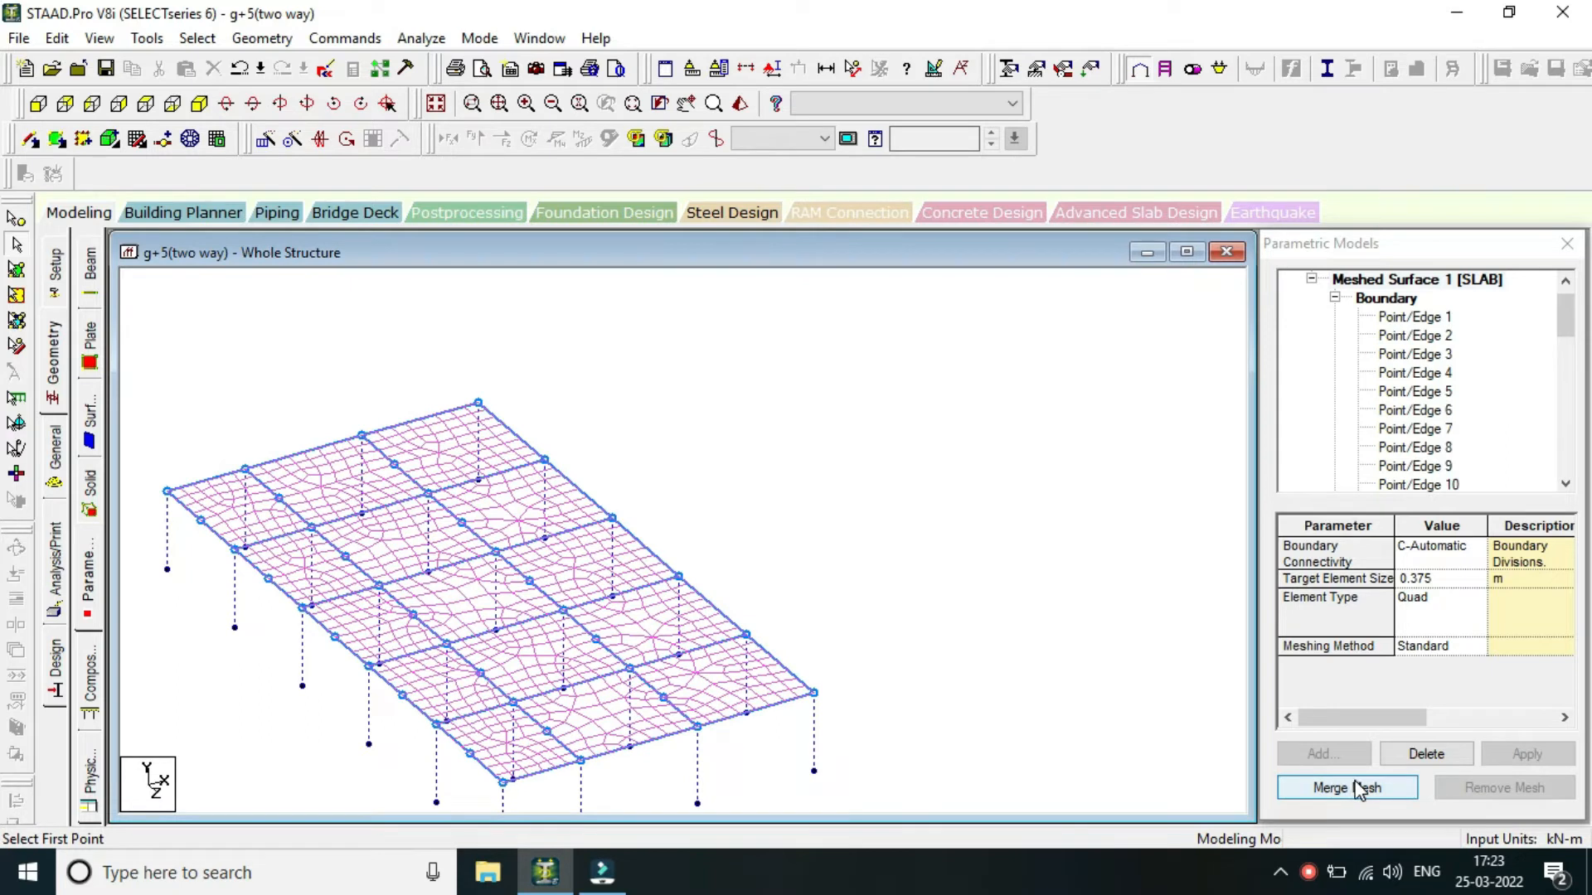
scroll(796, 682, up, 1)
middle_drag(796, 683, 945, 564)
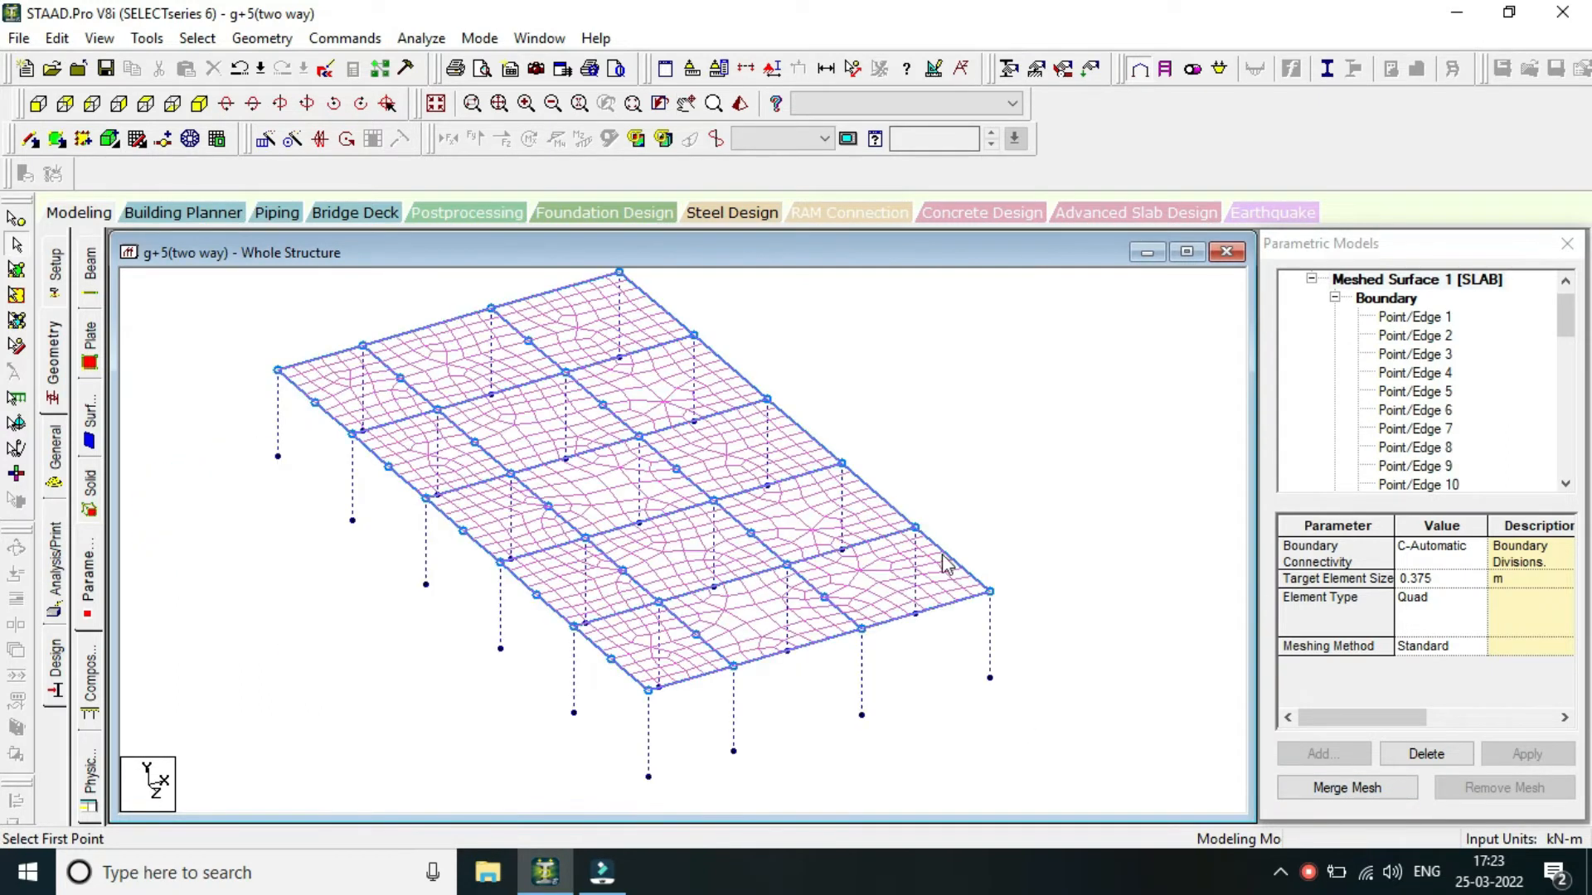
click(1332, 789)
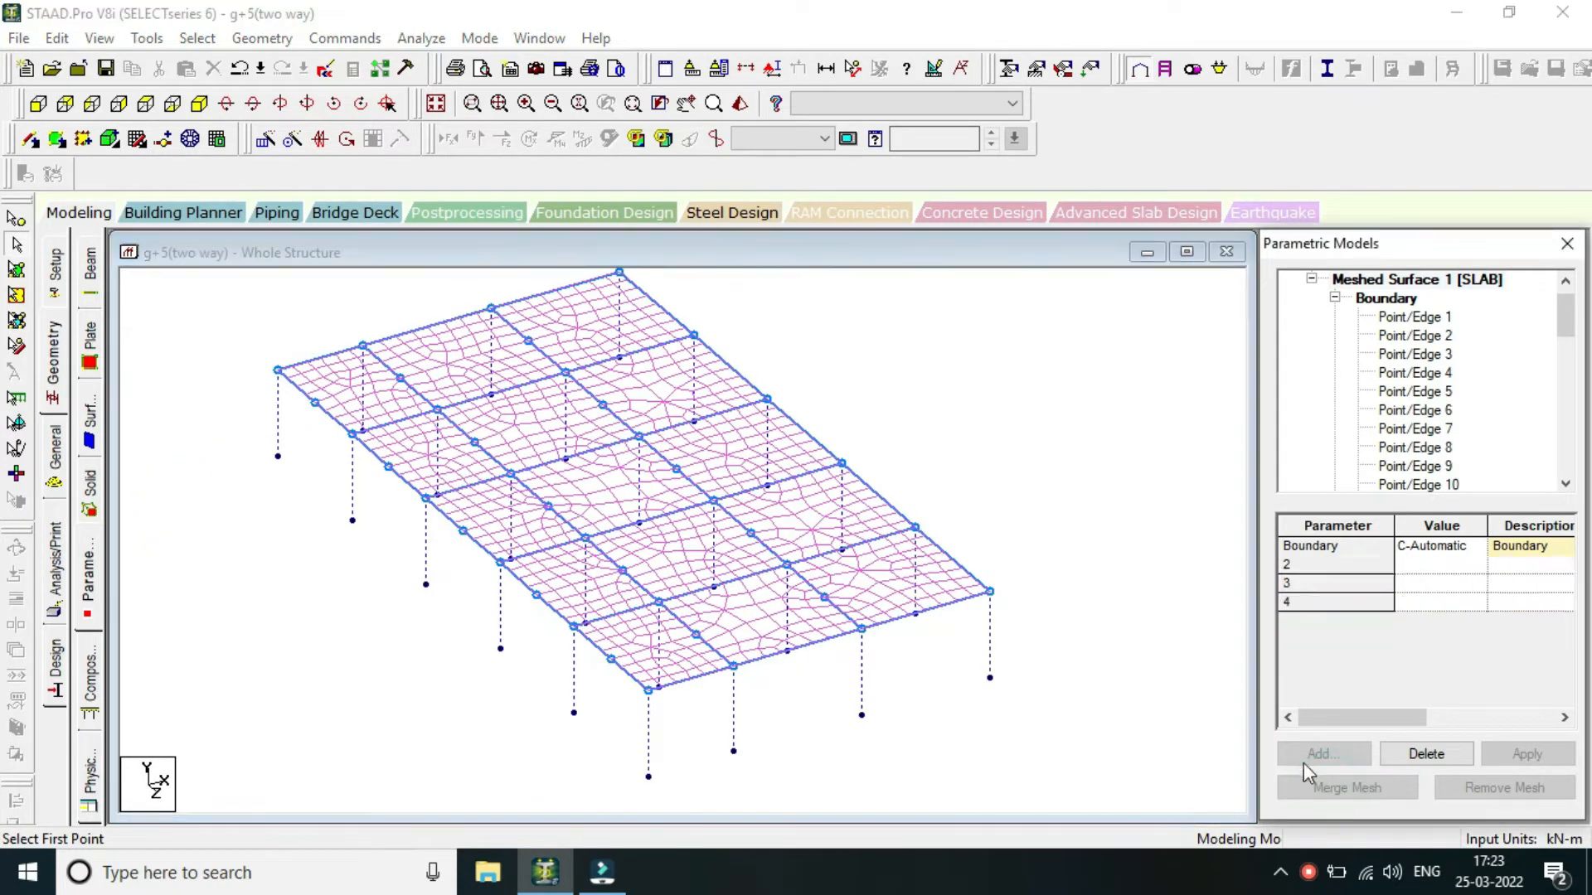
middle_drag(1030, 440, 960, 544)
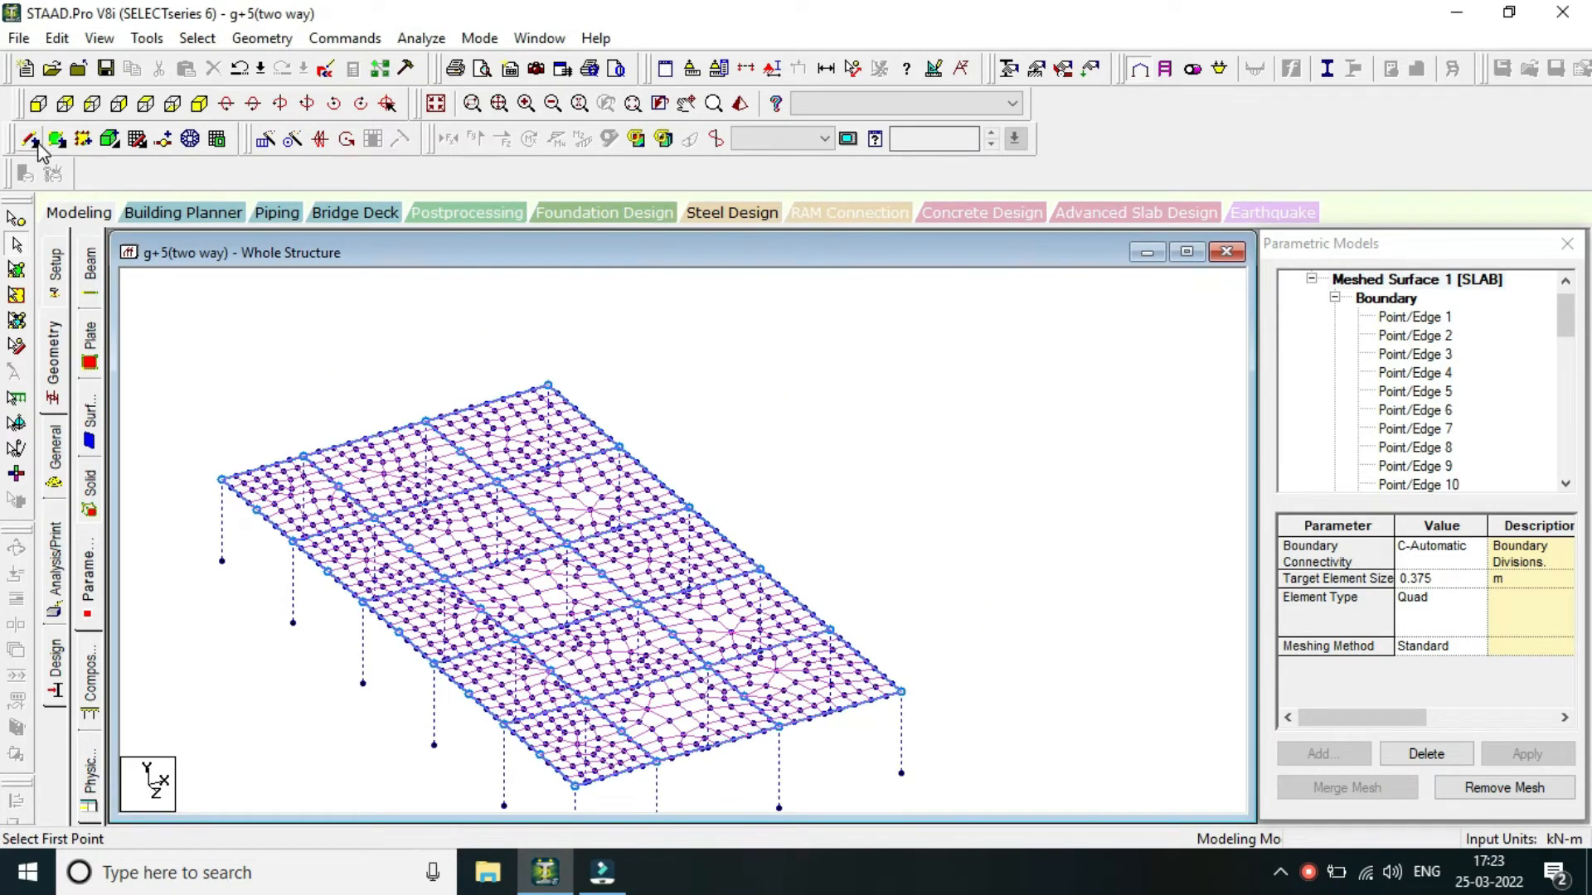
click(80, 217)
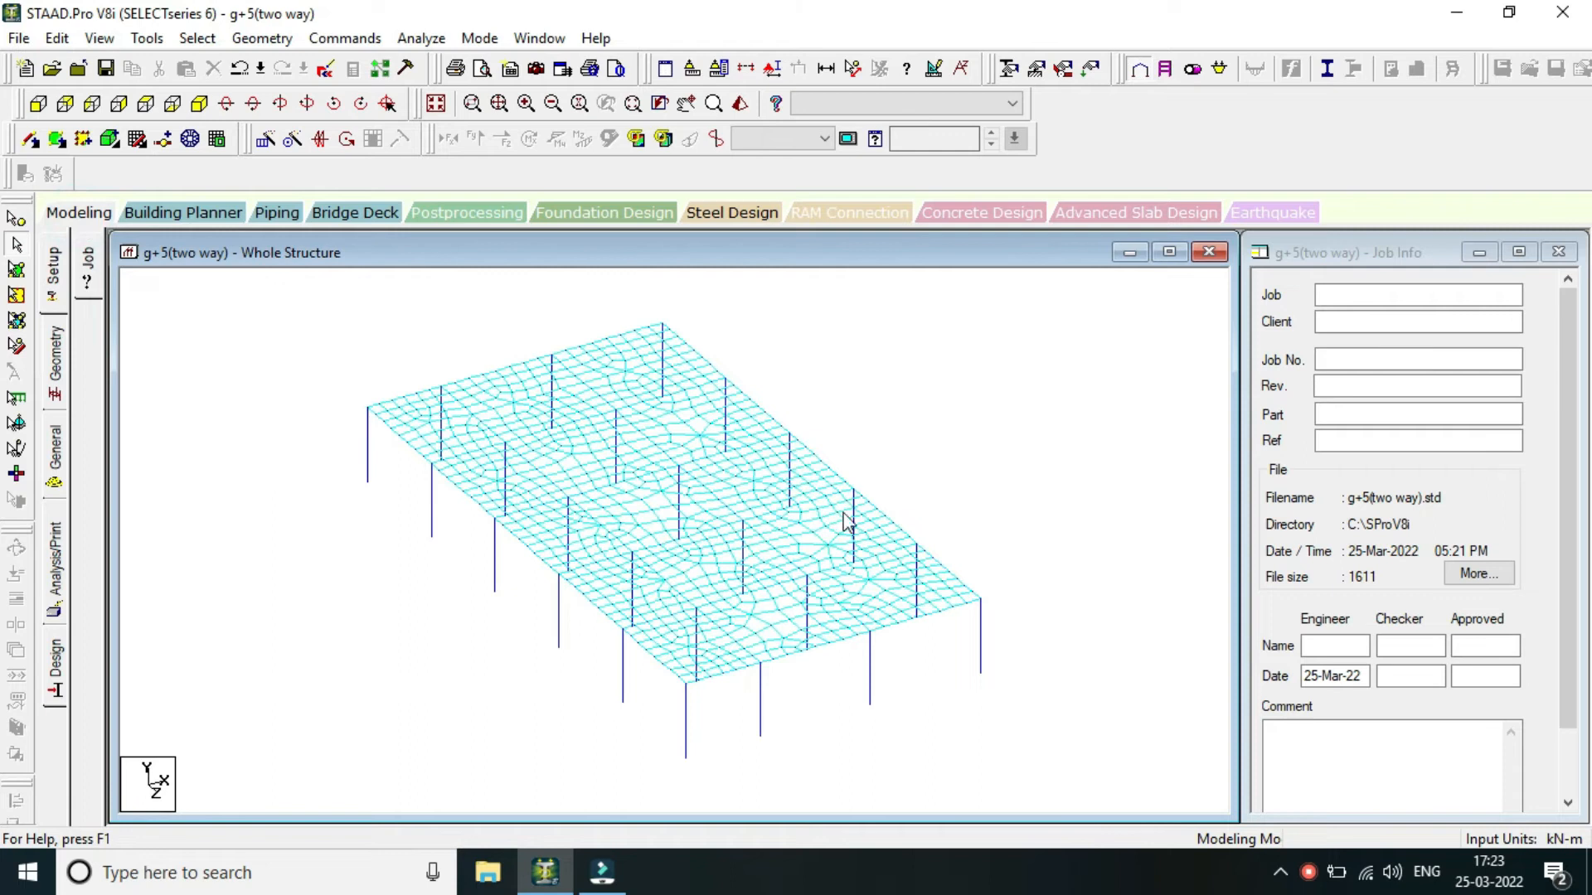
Examine the meshed slab on its columns in the whole-structure view and in a 3D rendered view, then close the rendering.
middle_drag(981, 497, 791, 567)
scroll(769, 507, down, 2)
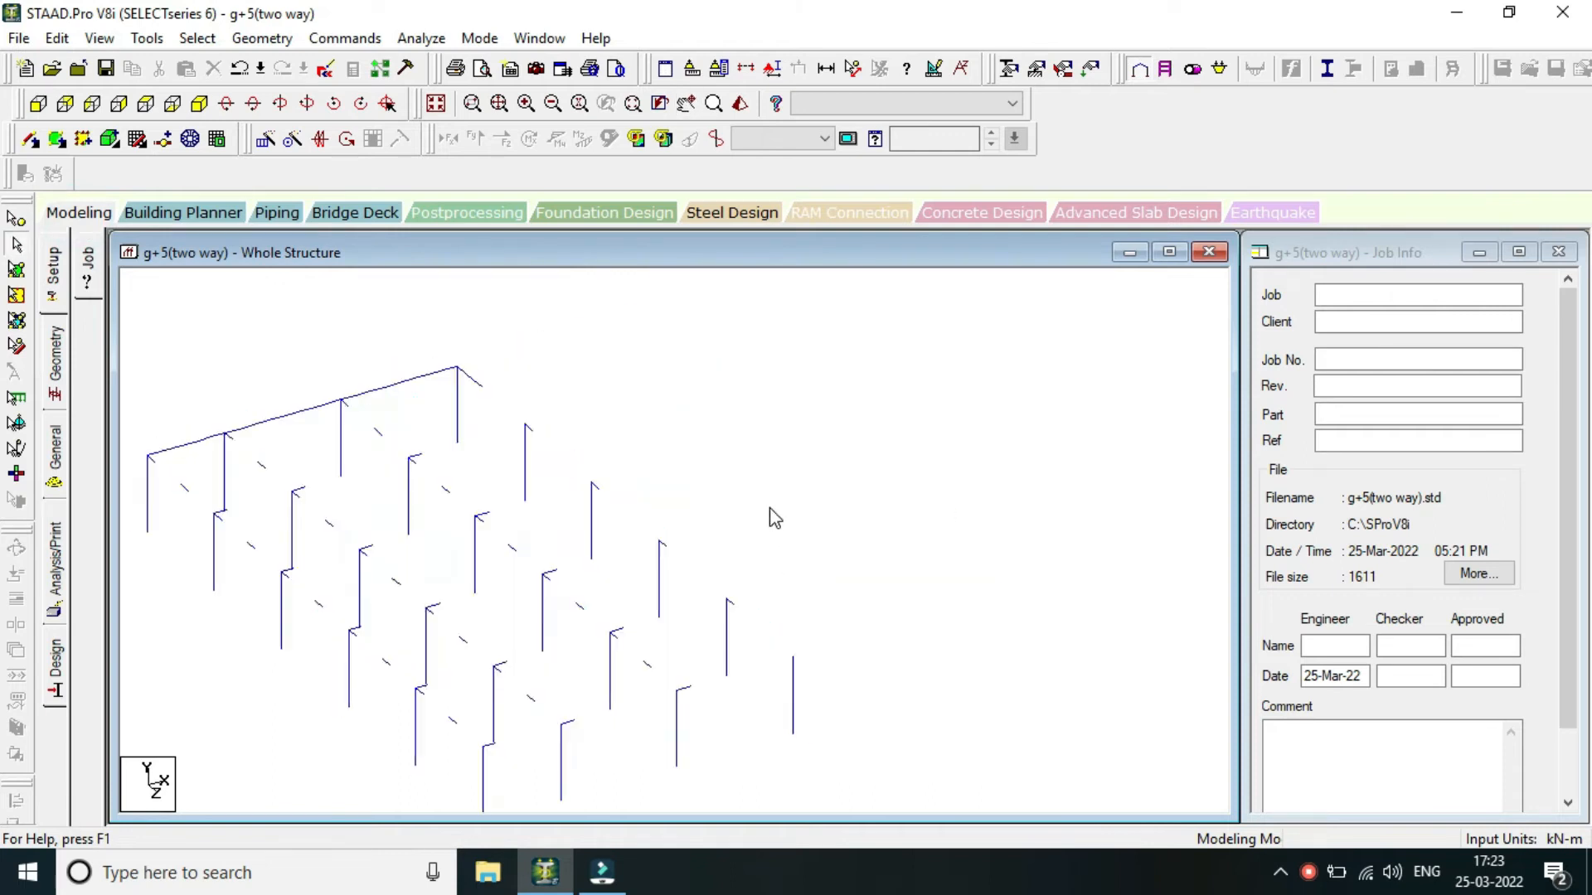
drag(781, 527, 821, 500)
middle_drag(821, 501, 906, 456)
scroll(478, 507, up, 1)
scroll(477, 507, down, 1)
middle_drag(731, 423, 732, 422)
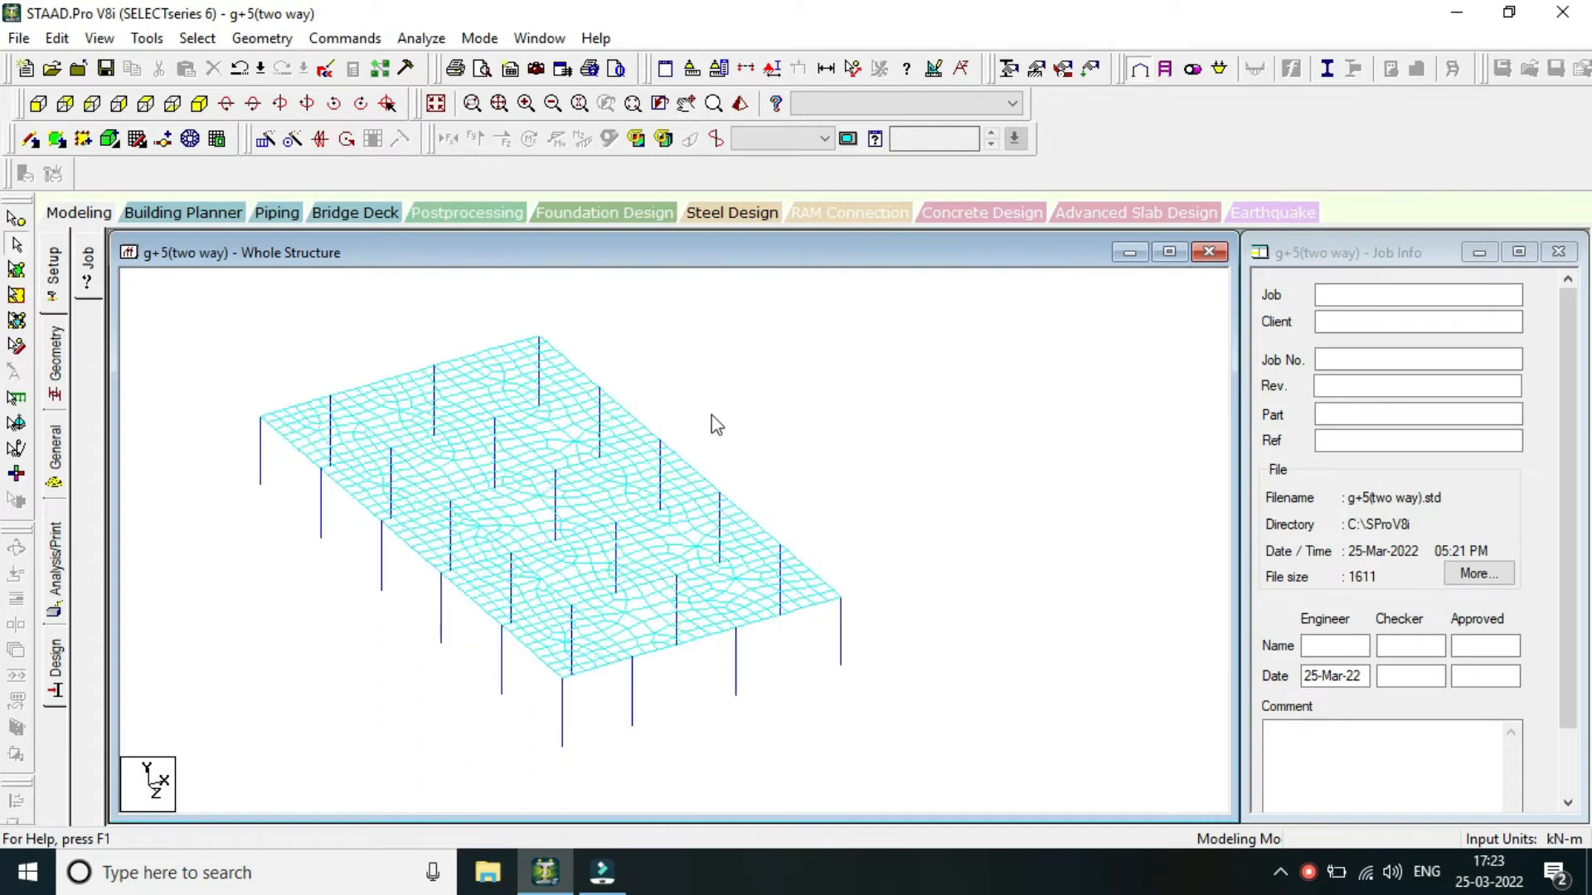
click(740, 104)
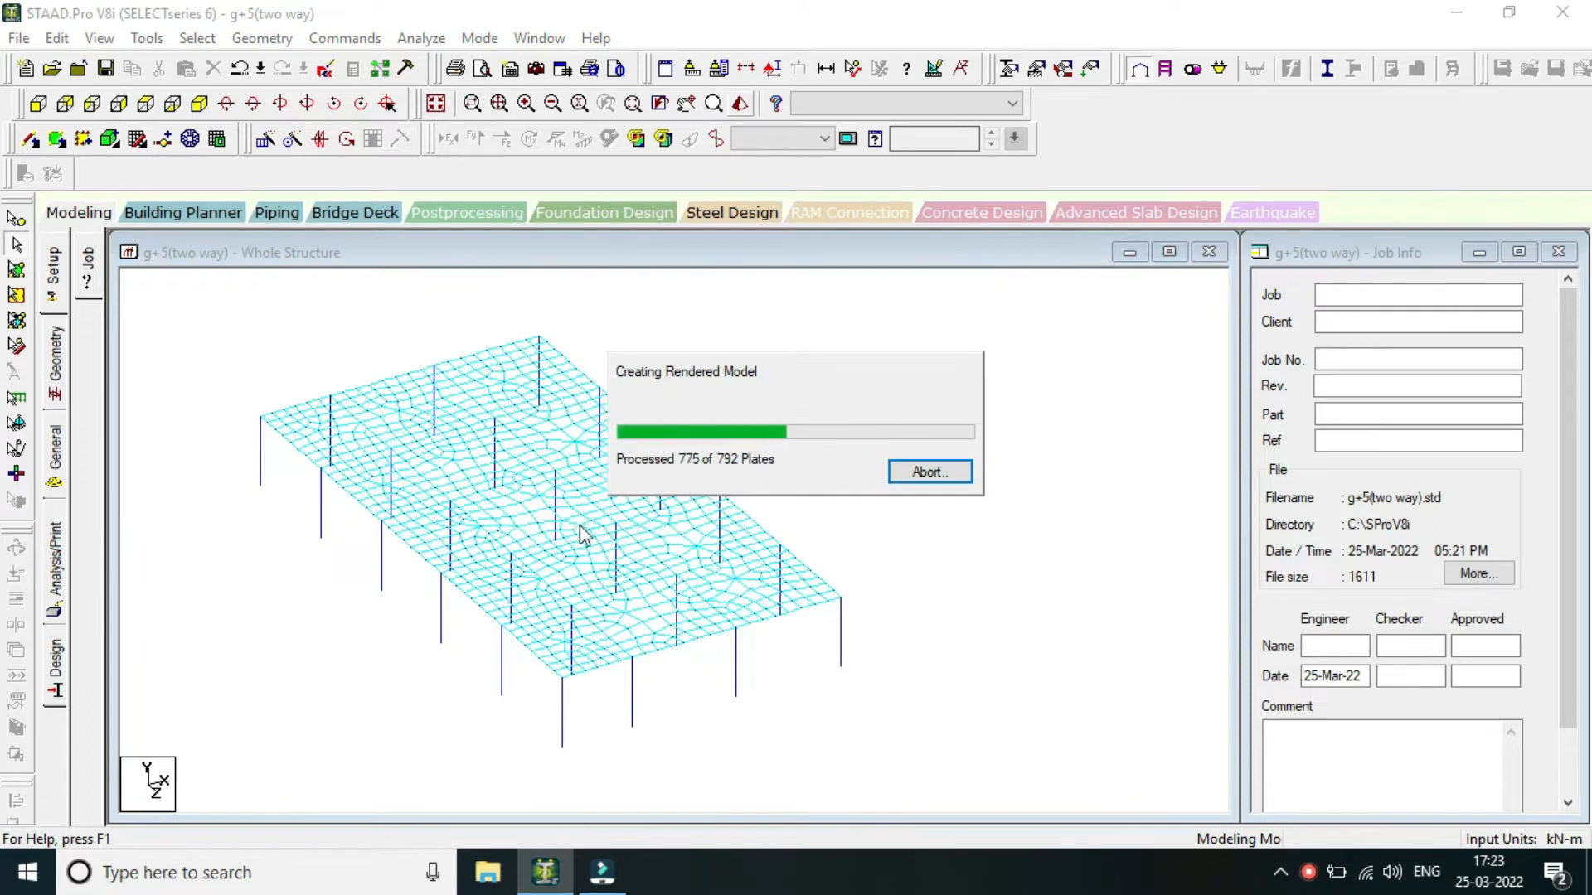
drag(962, 567, 906, 533)
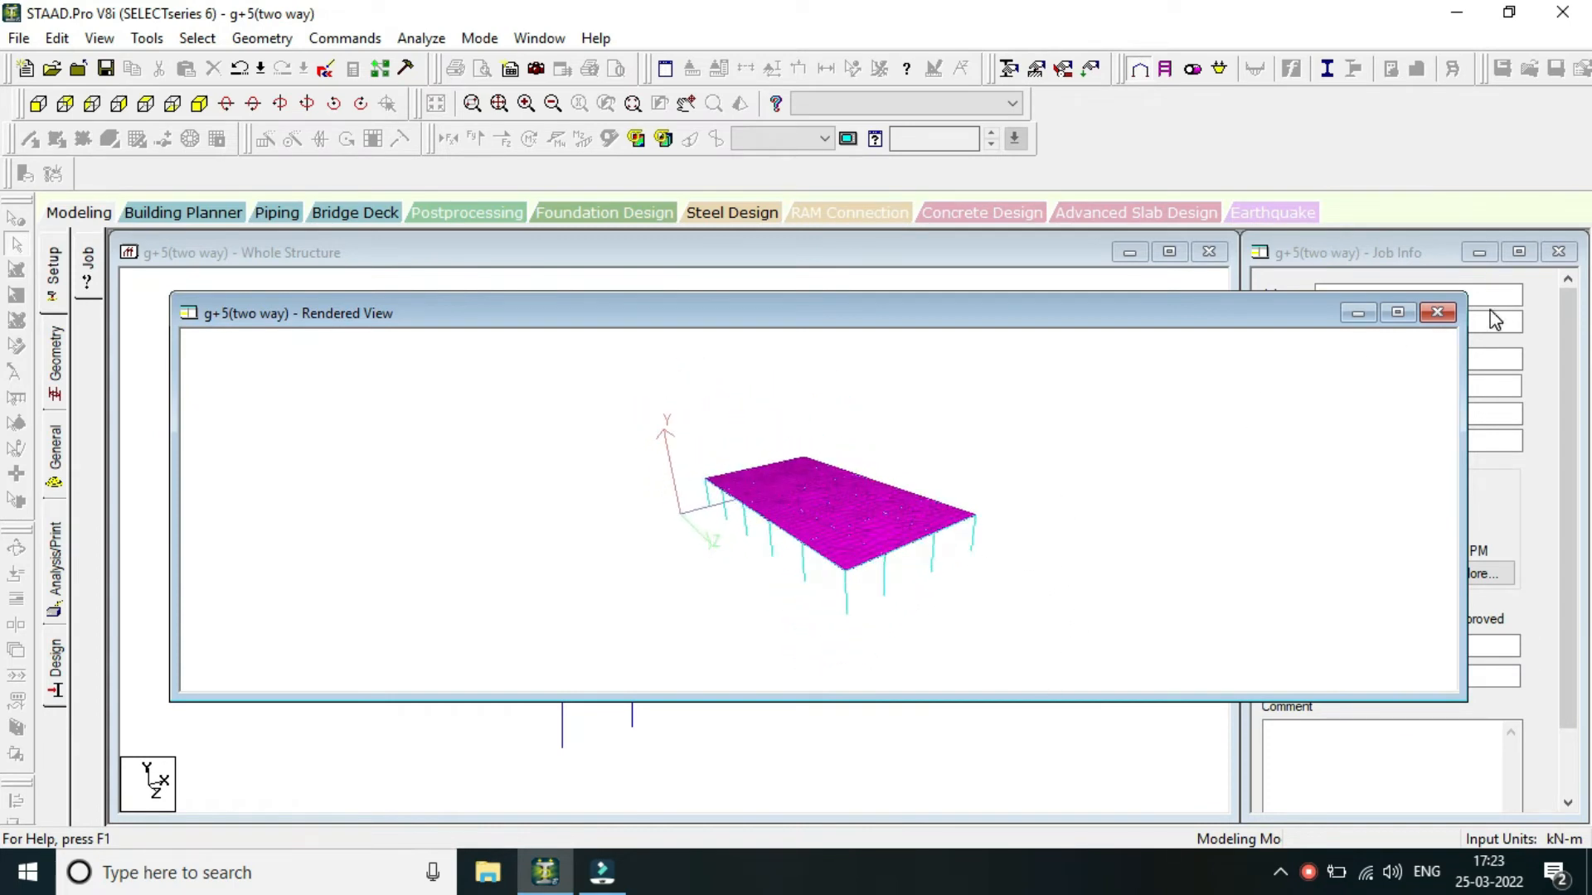
click(1438, 314)
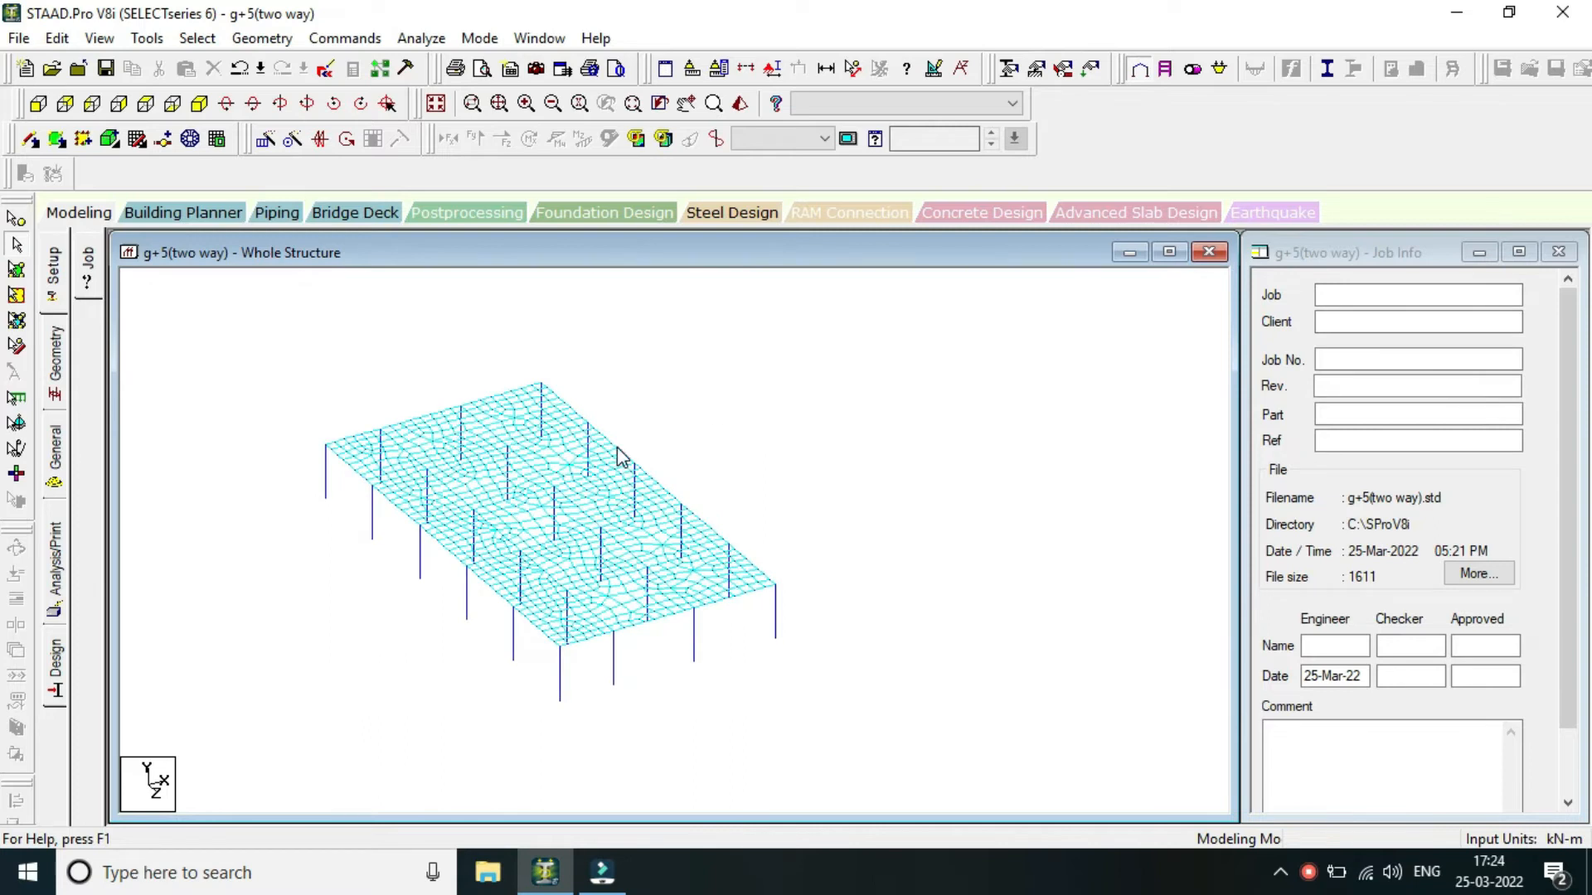
Select all beams and columns of the meshed base storey, leaving the slab plates unselected.
key(ctrl+a)
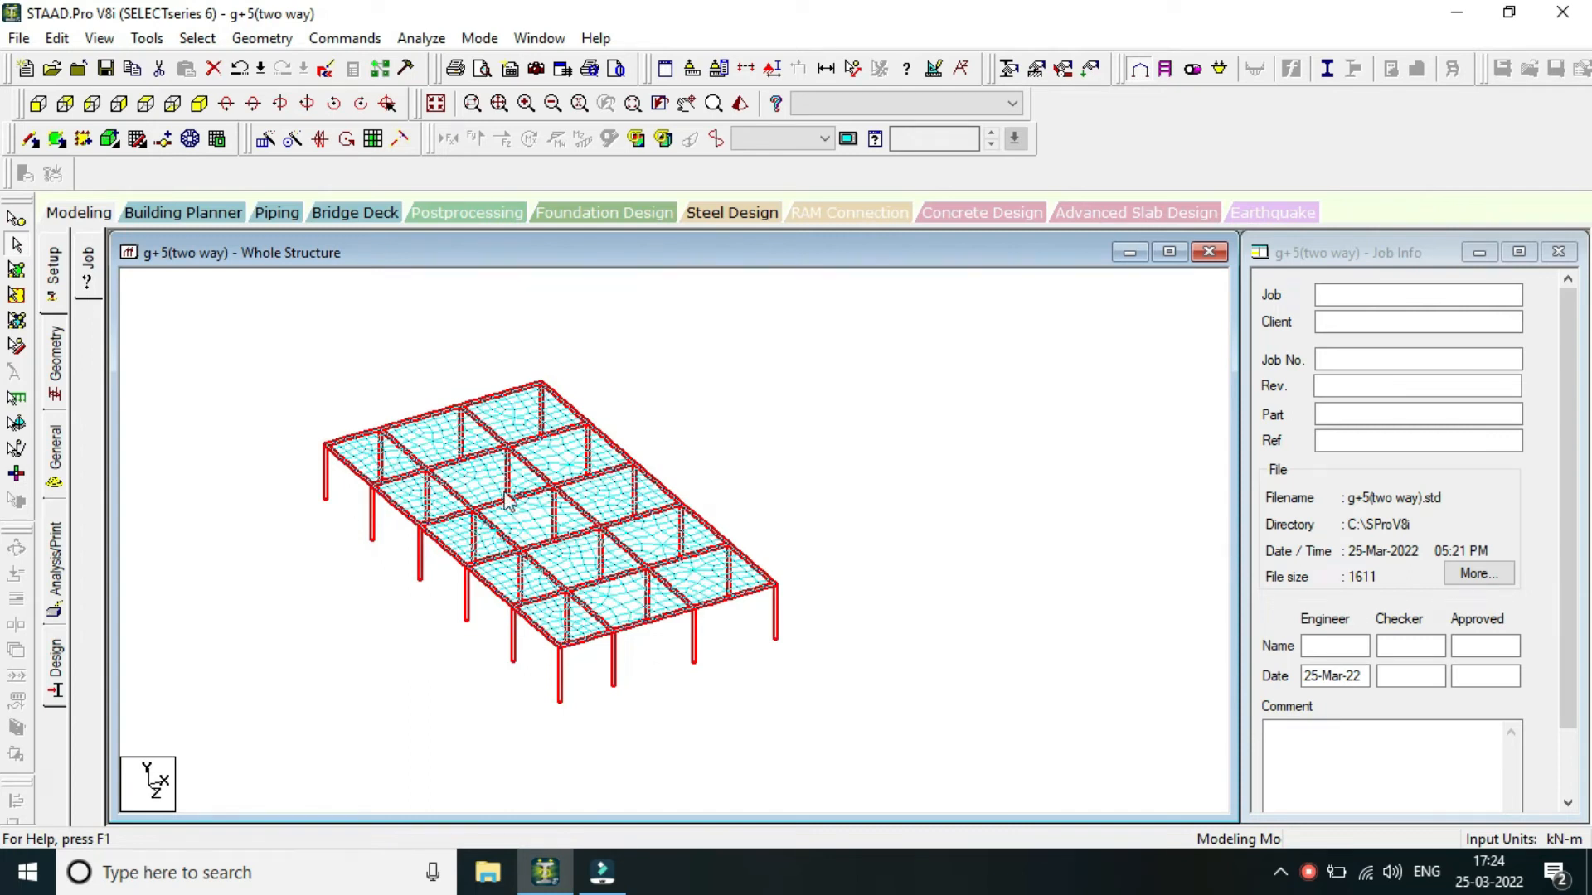
scroll(587, 477, up, 1)
scroll(635, 489, down, 1)
scroll(642, 492, down, 1)
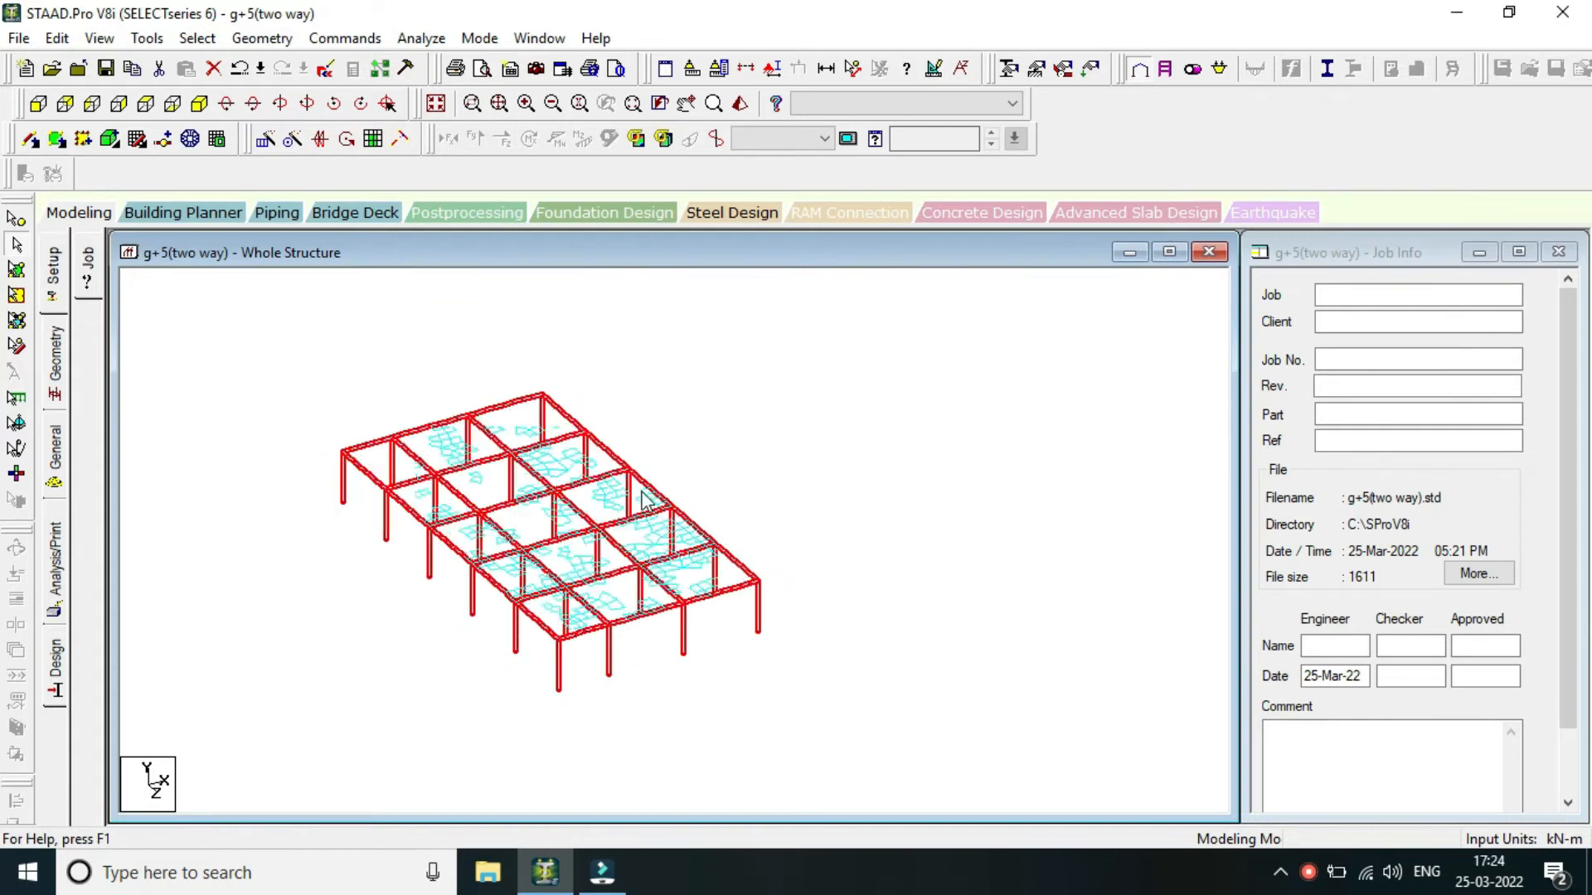
middle_drag(790, 439, 800, 518)
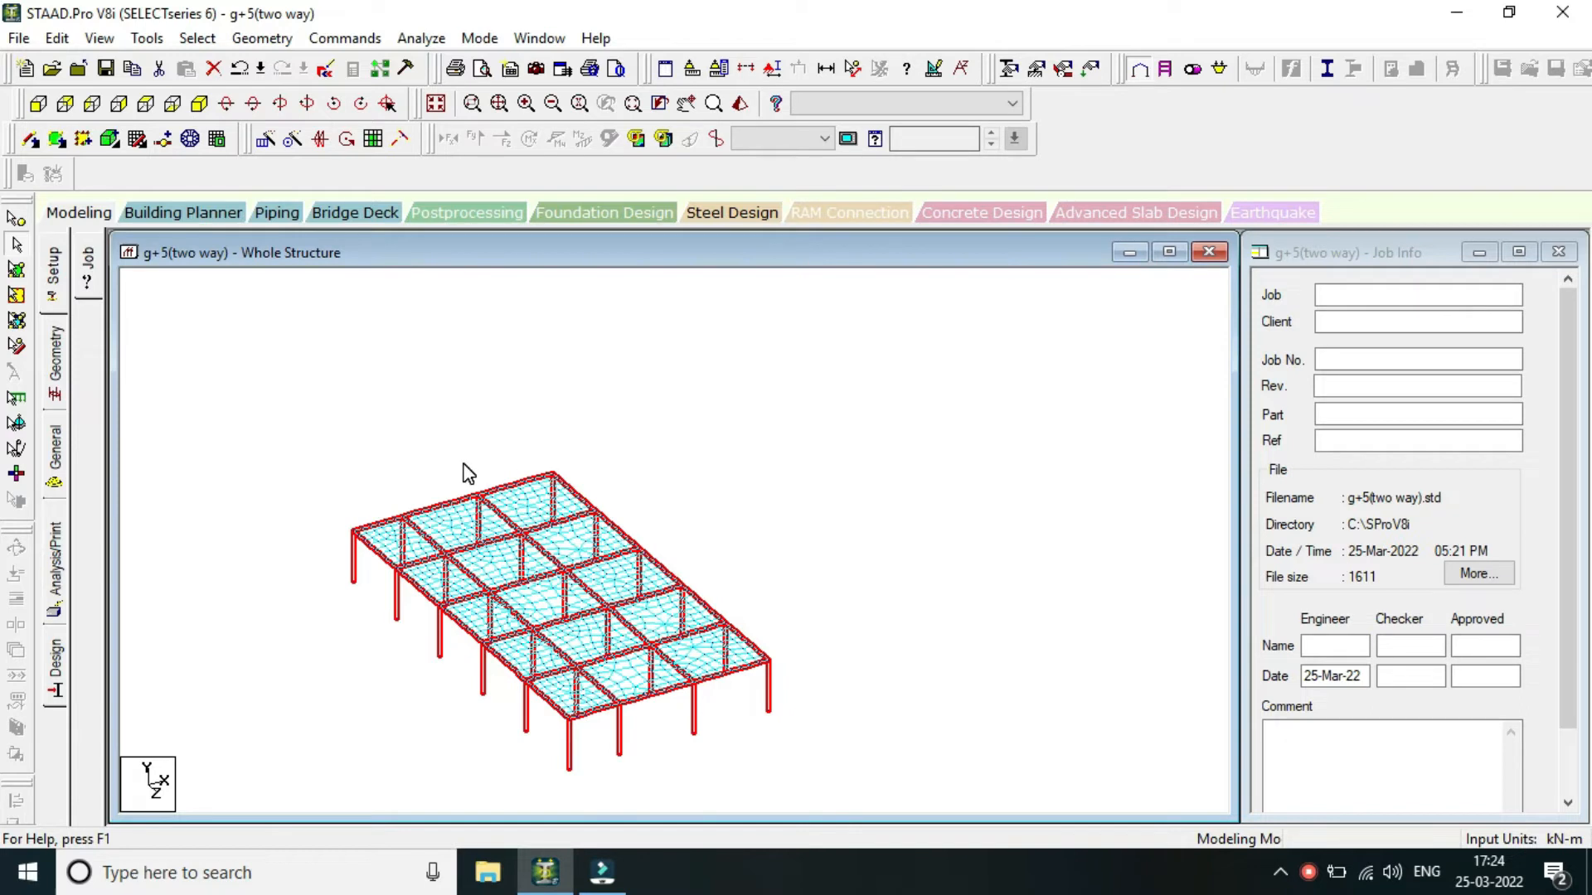
middle_drag(713, 549, 732, 491)
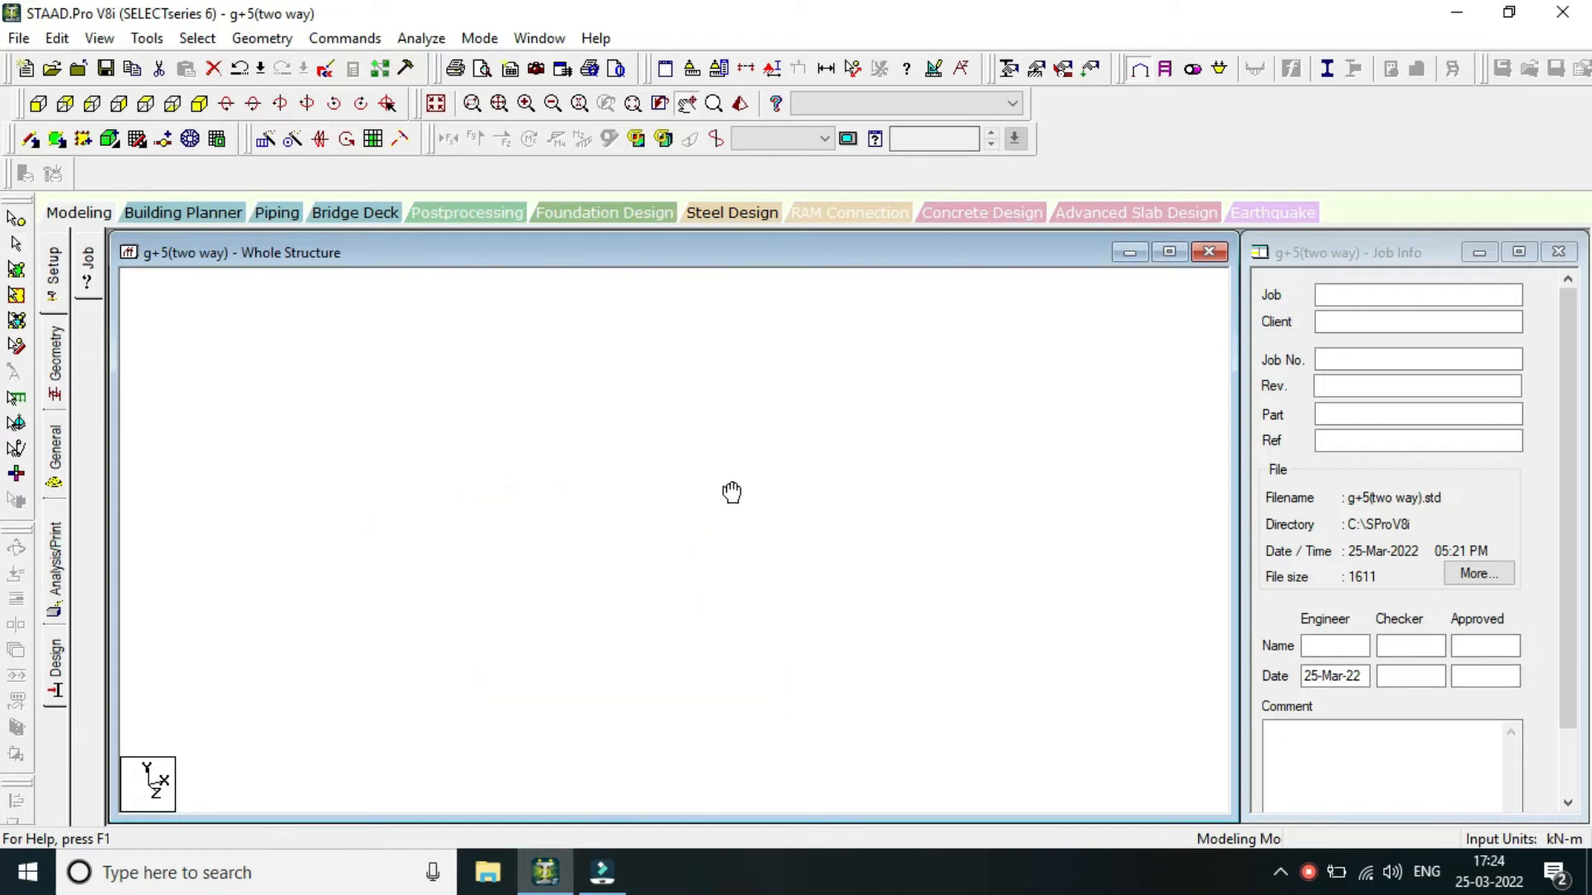
Try to repeat the selected members upward with Translational Repeat in global Y, using 5 steps without linking them.
click(265, 141)
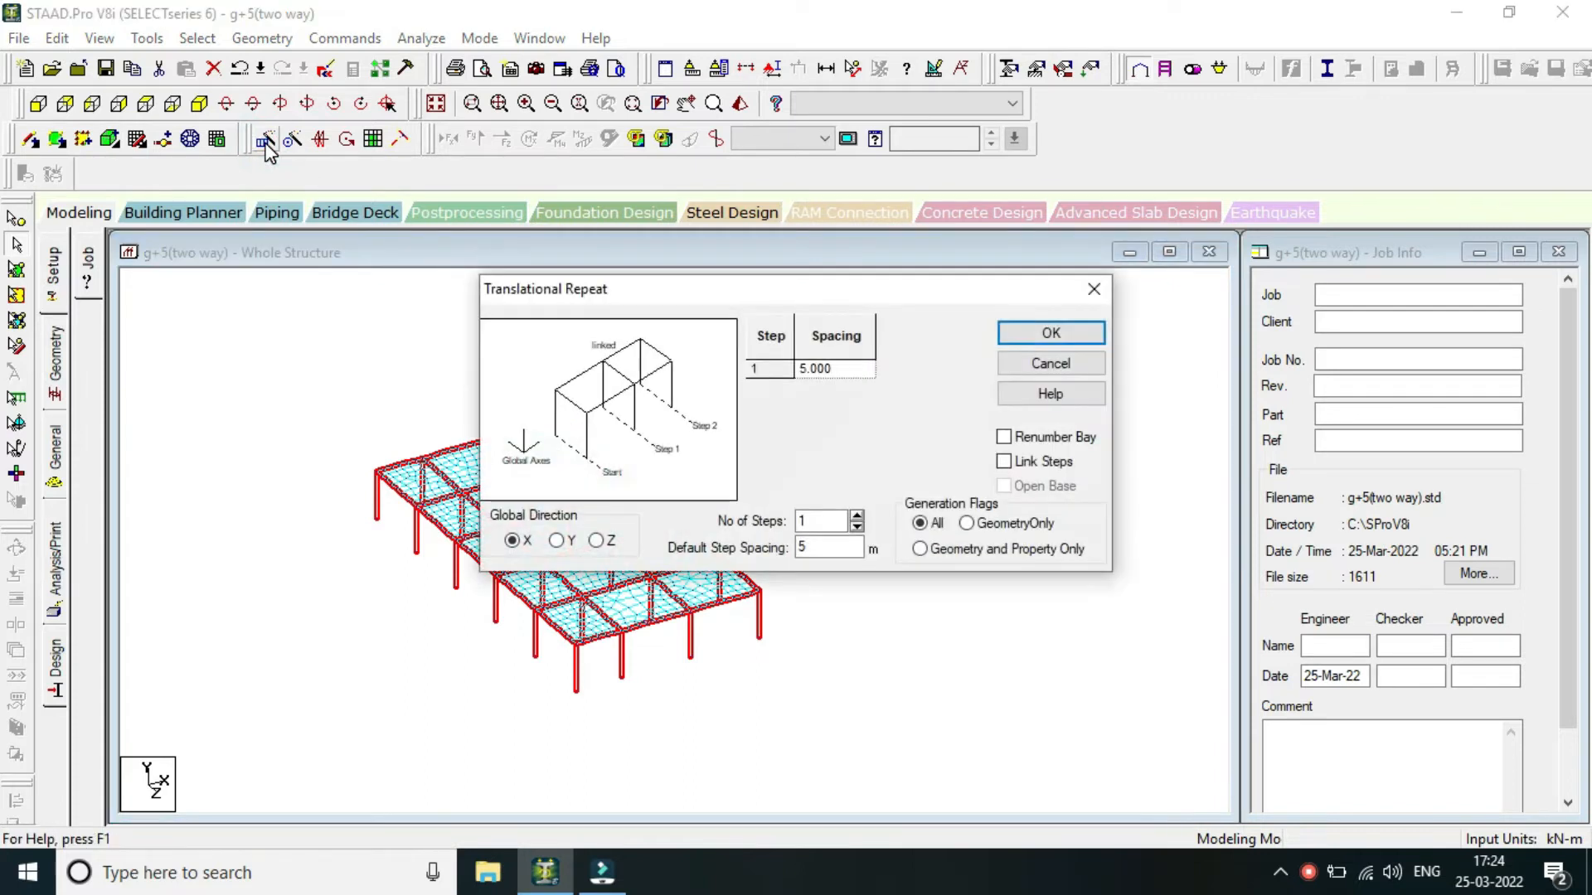
drag(731, 299, 955, 269)
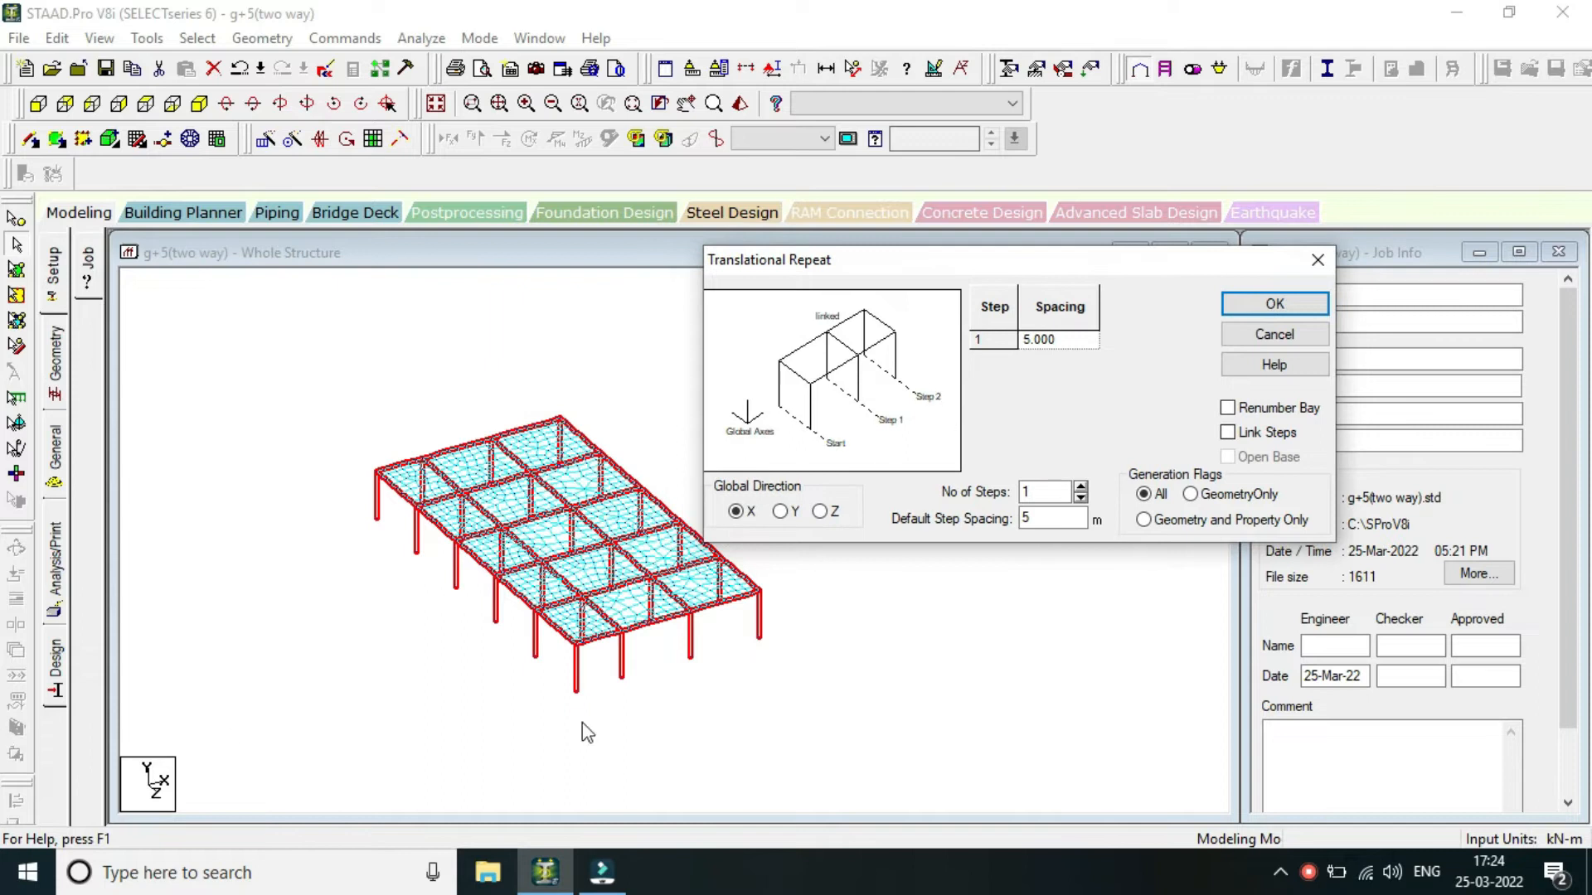
scroll(588, 657, up, 1)
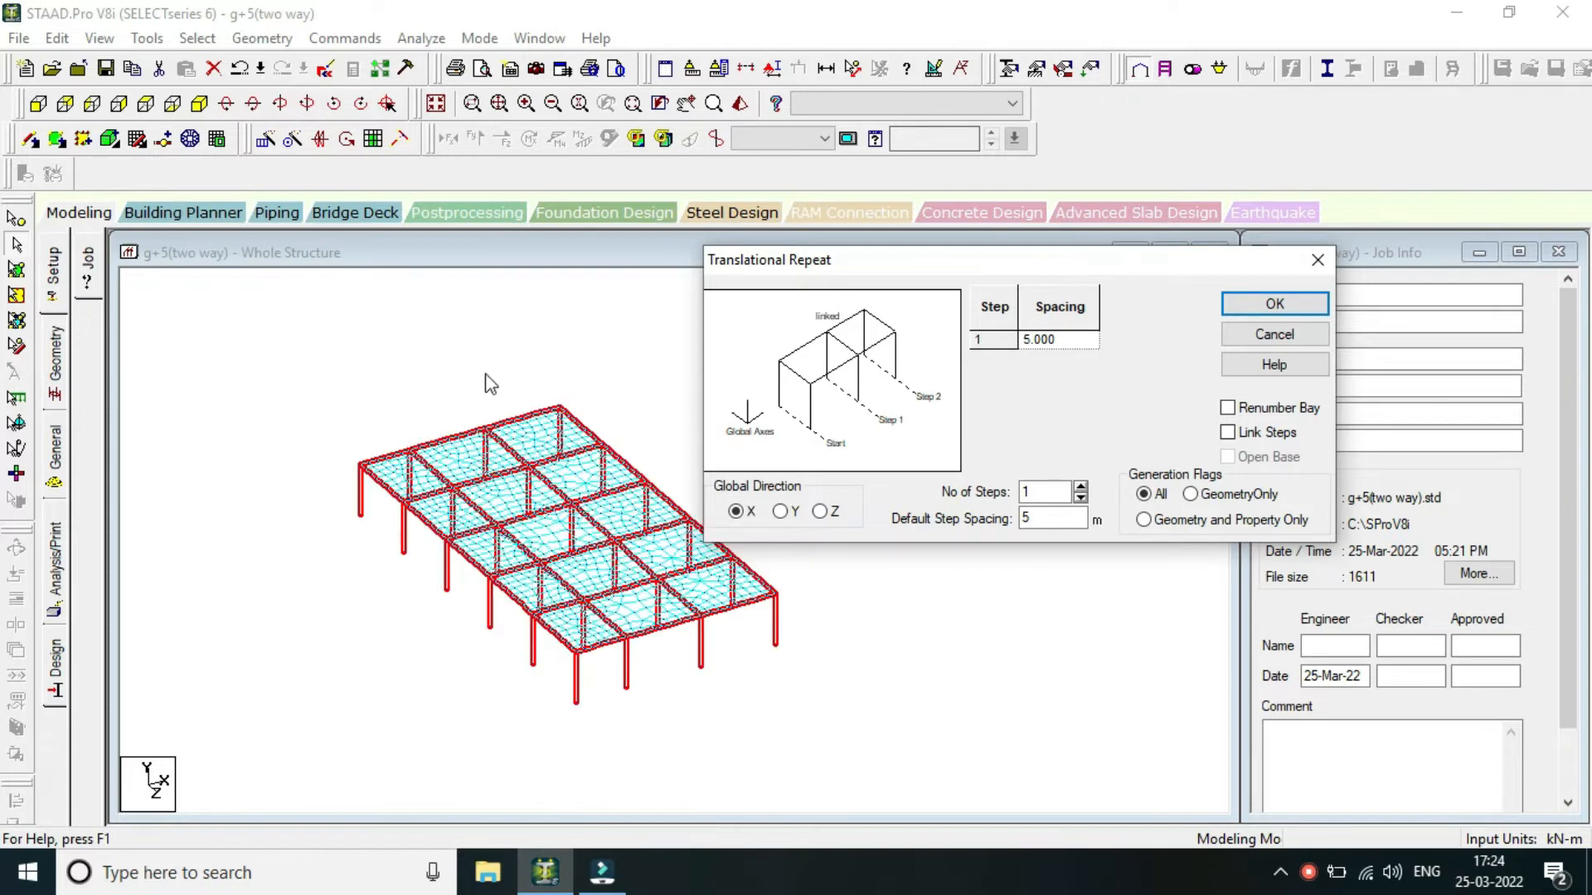
scroll(464, 462, down, 1)
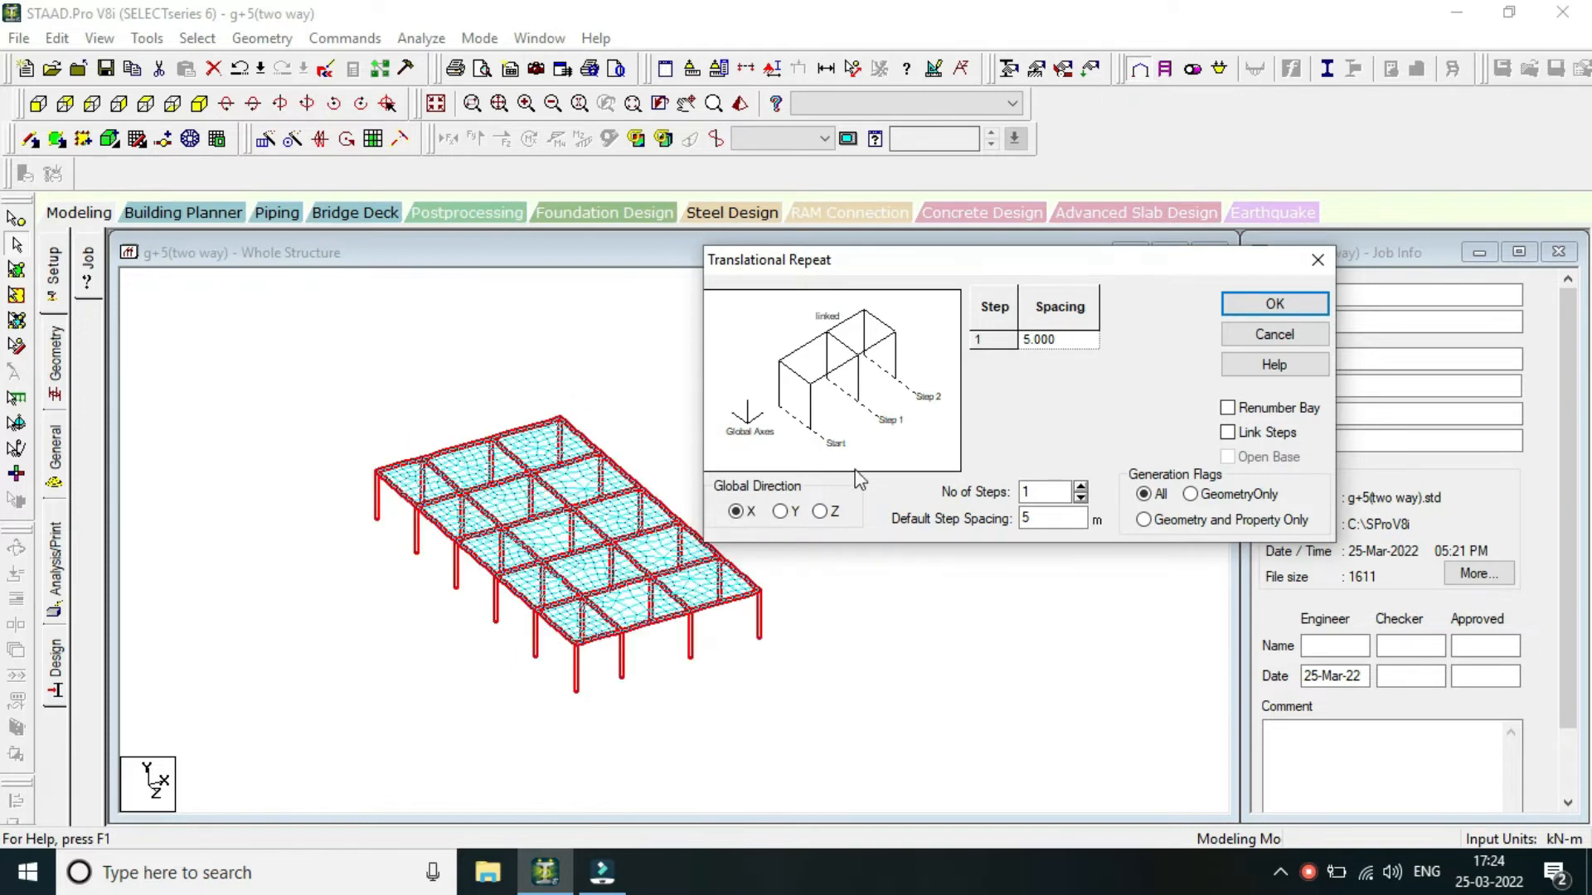
click(786, 514)
double_click(1052, 492)
text(5)
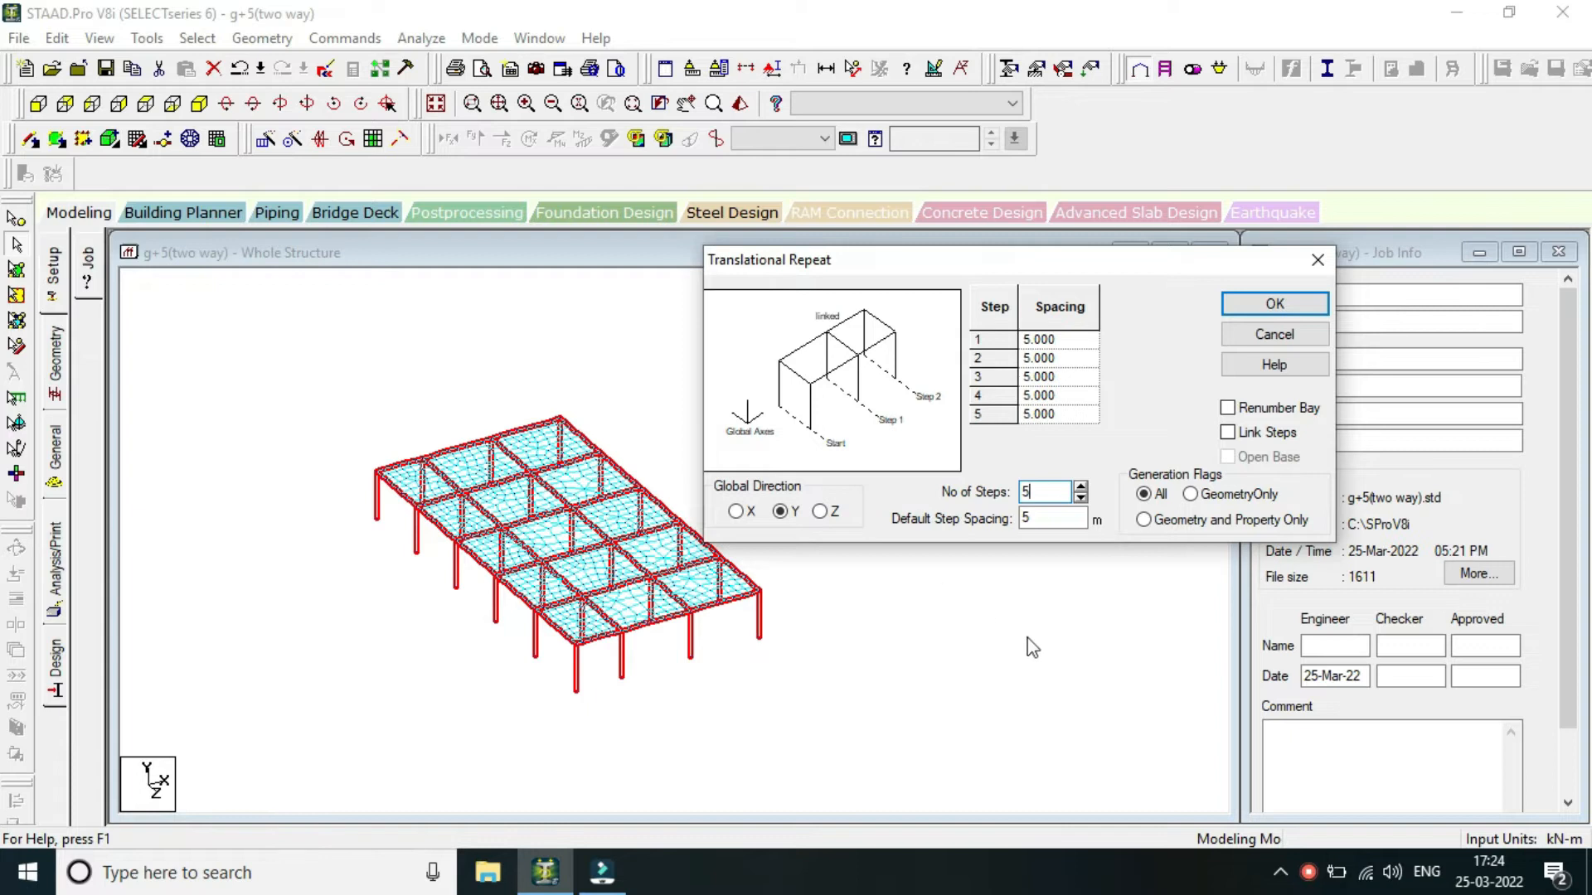
key(Tab)
click(1273, 306)
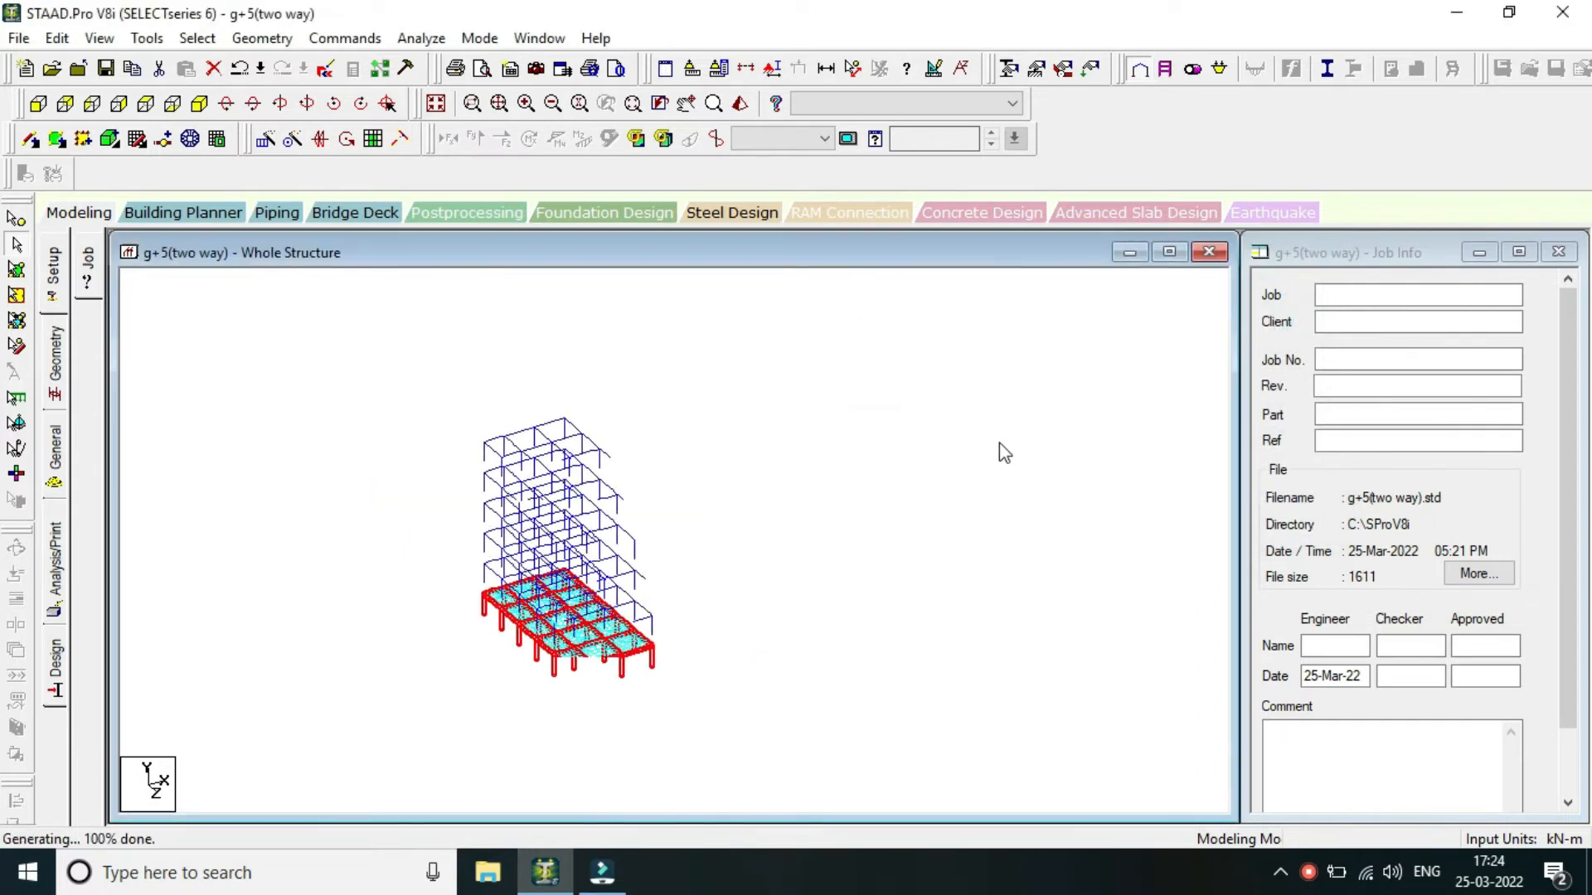
Inspect the repeated storeys, then undo the unlinked translational repeat.
scroll(699, 558, up, 2)
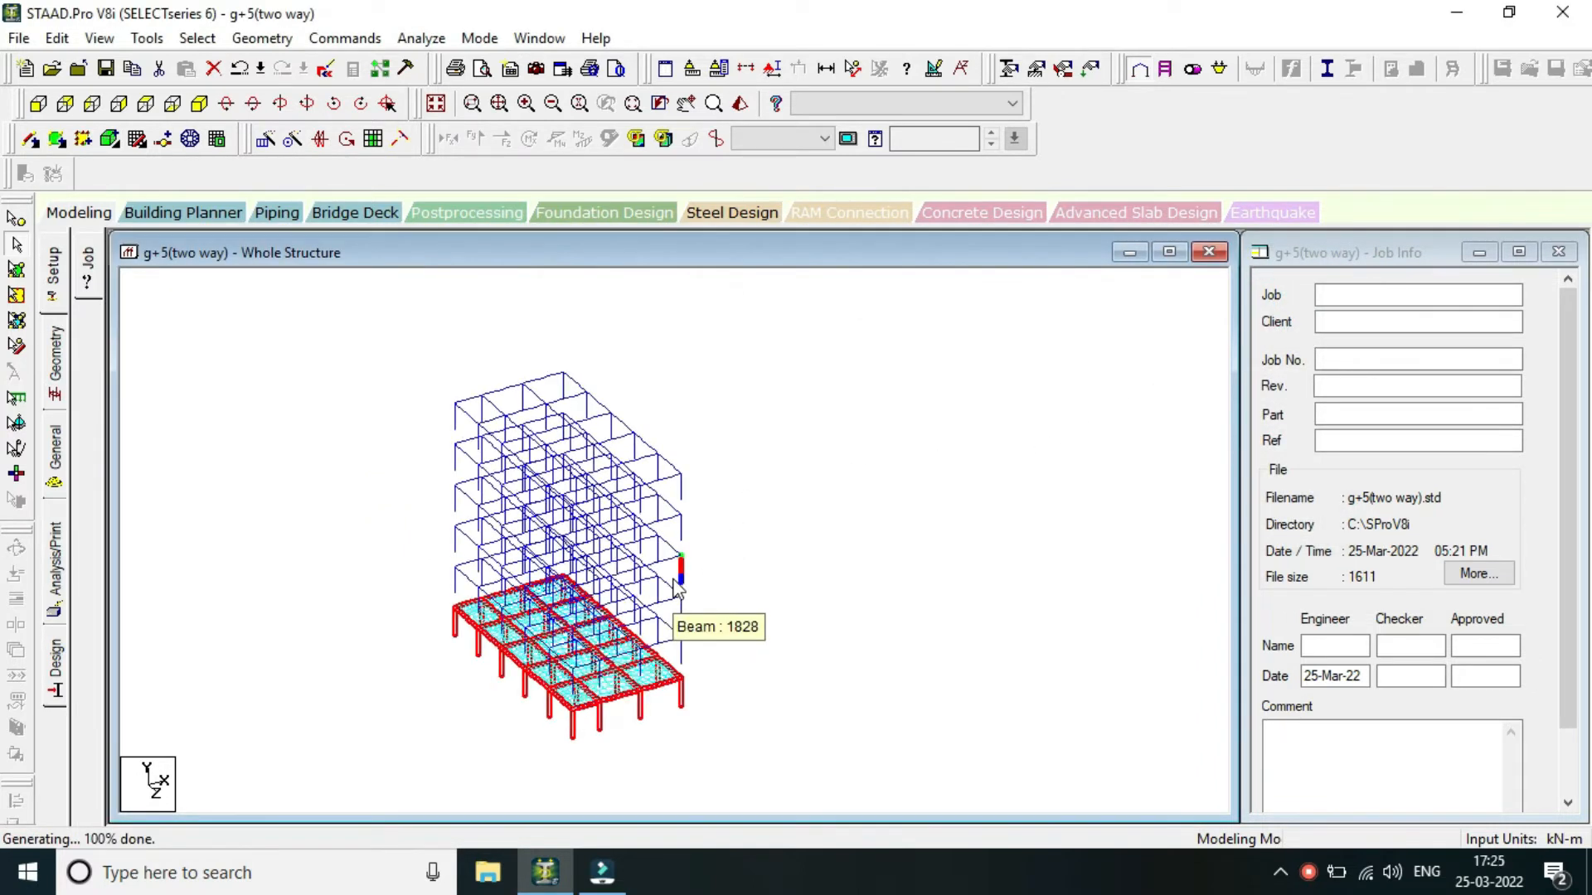
scroll(630, 539, down, 2)
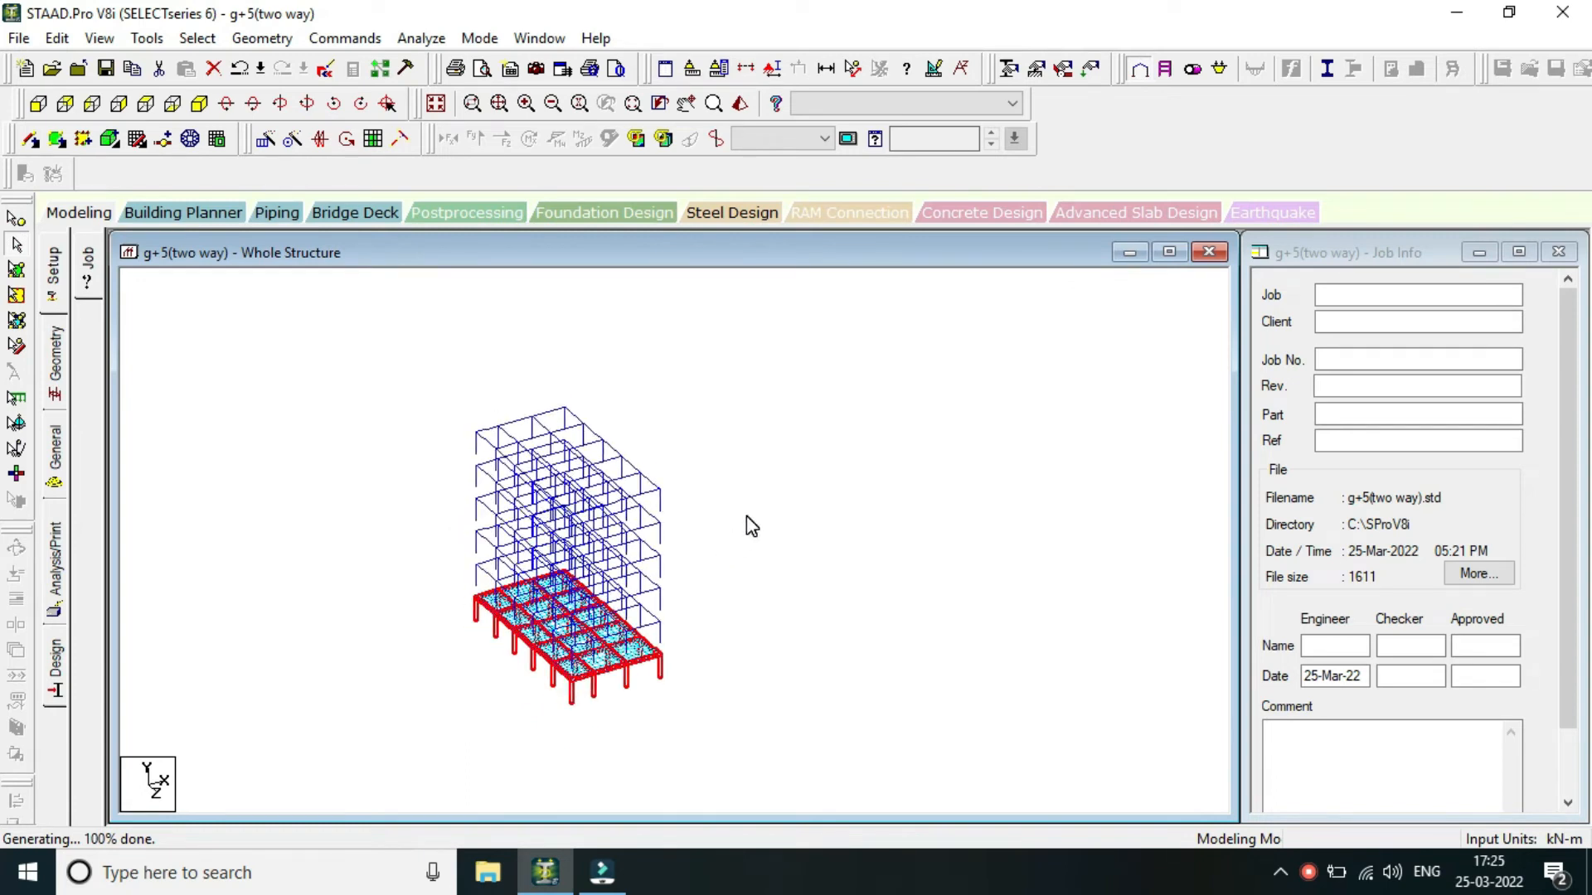
click(239, 70)
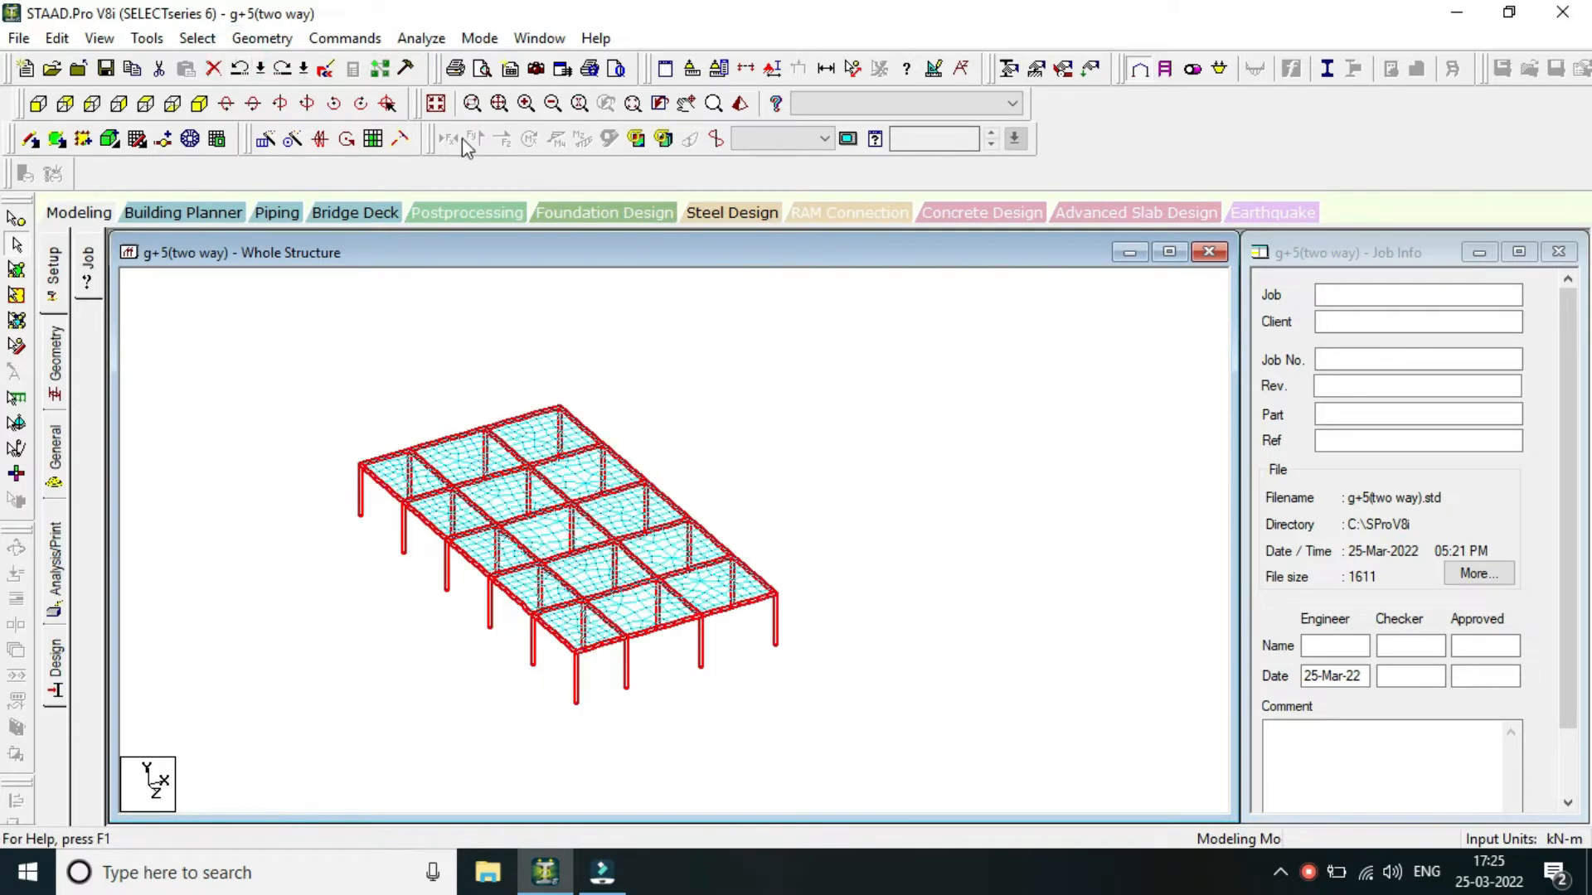
Repeat the selected members in global Y with 5 steps at 3 m default spacing and the steps linked.
click(265, 139)
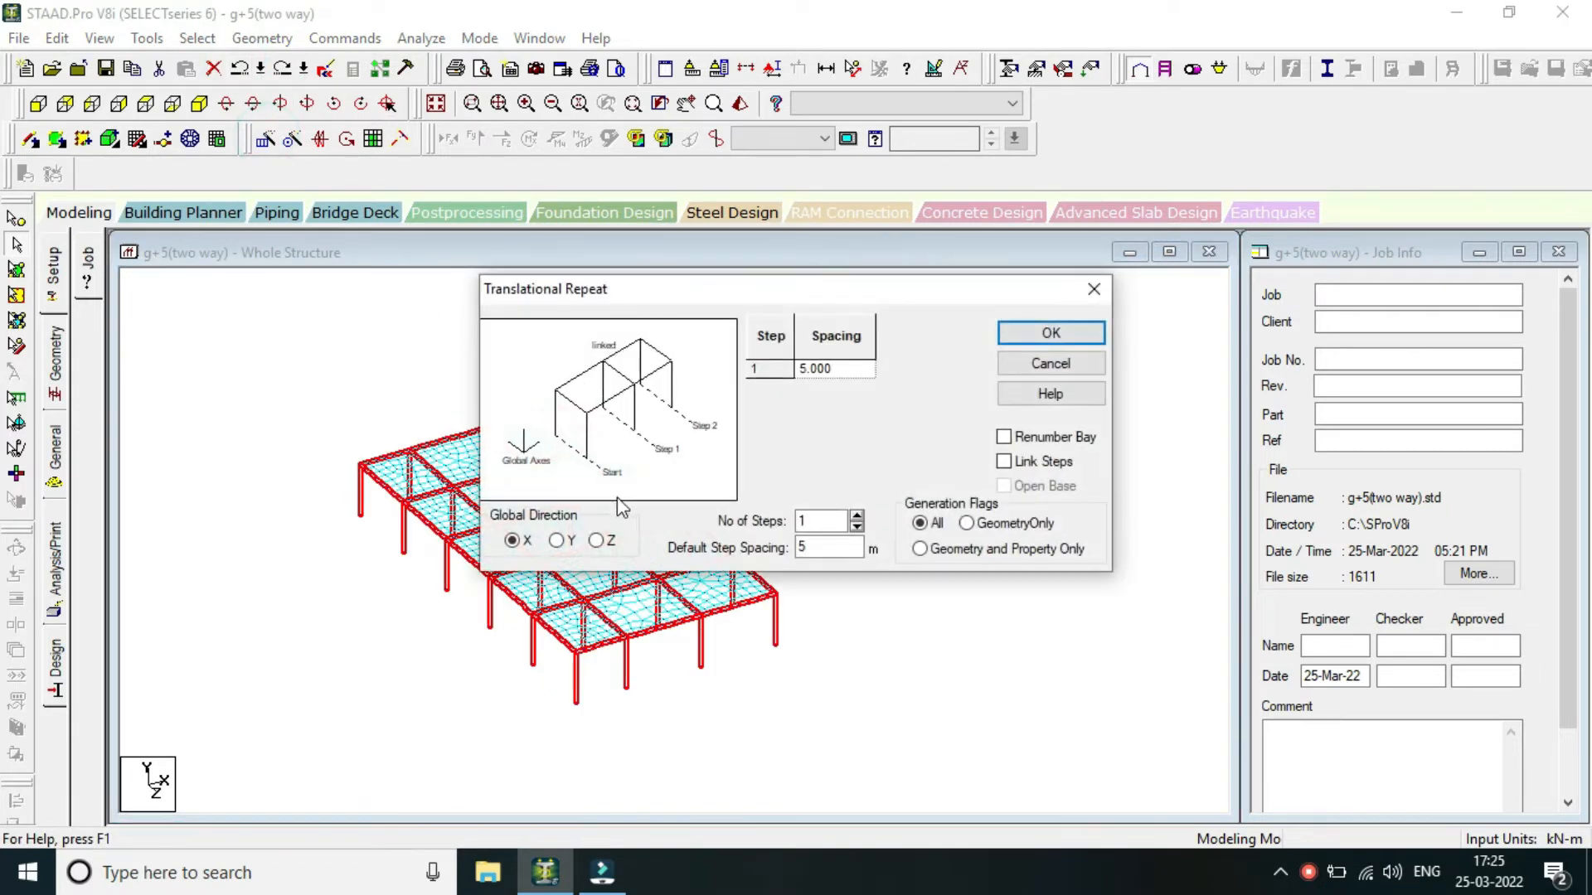
click(557, 541)
click(825, 521)
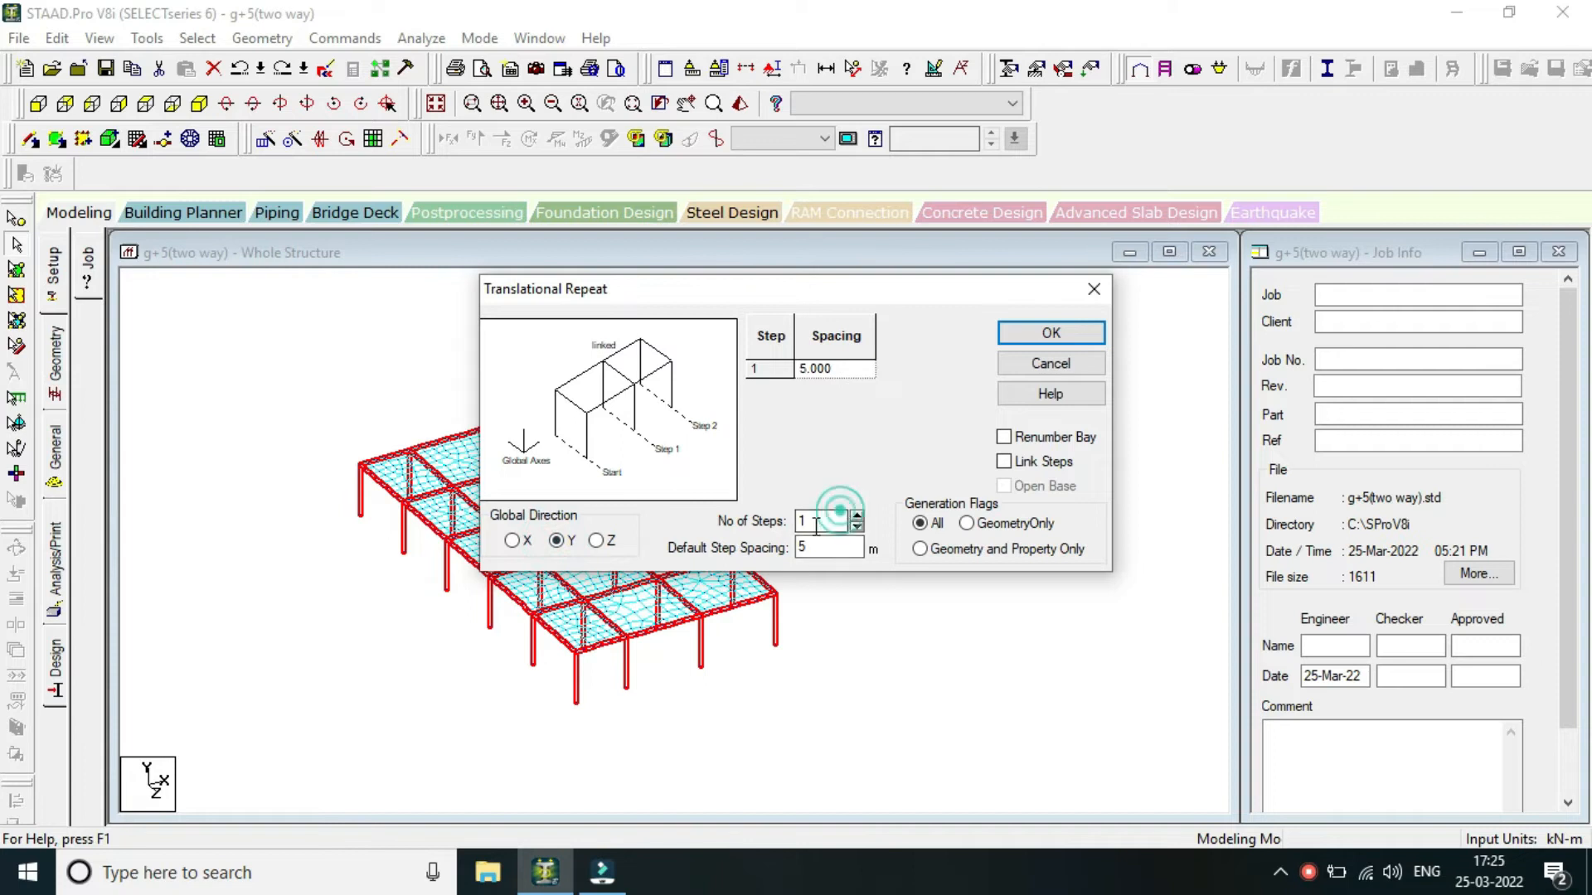
key(BackSpace)
text(5)
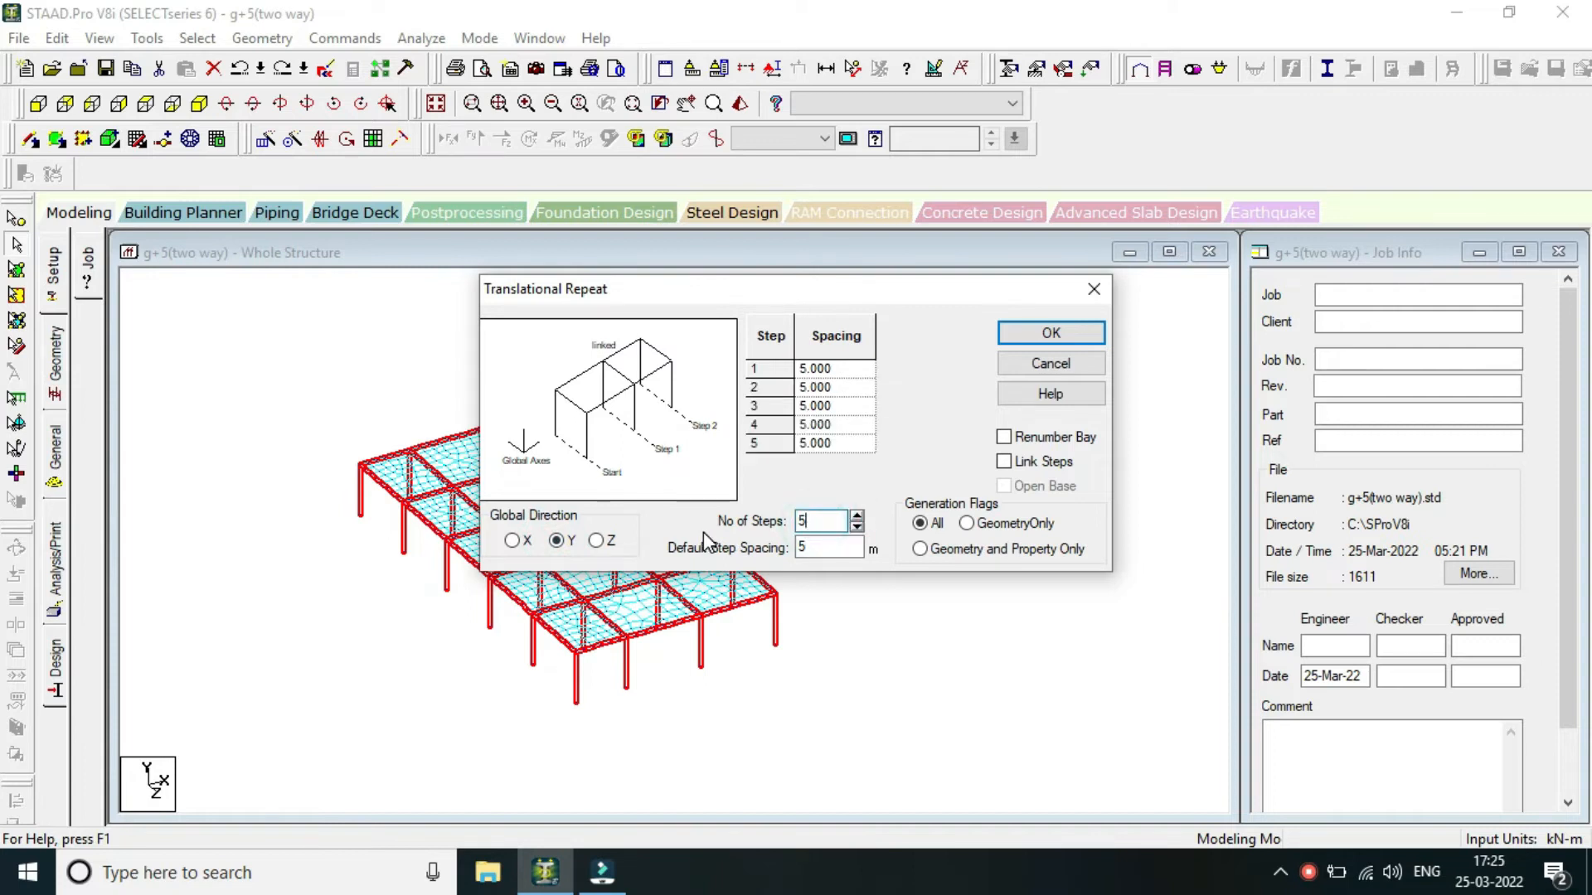
key(BackSpace)
text(3)
click(1003, 461)
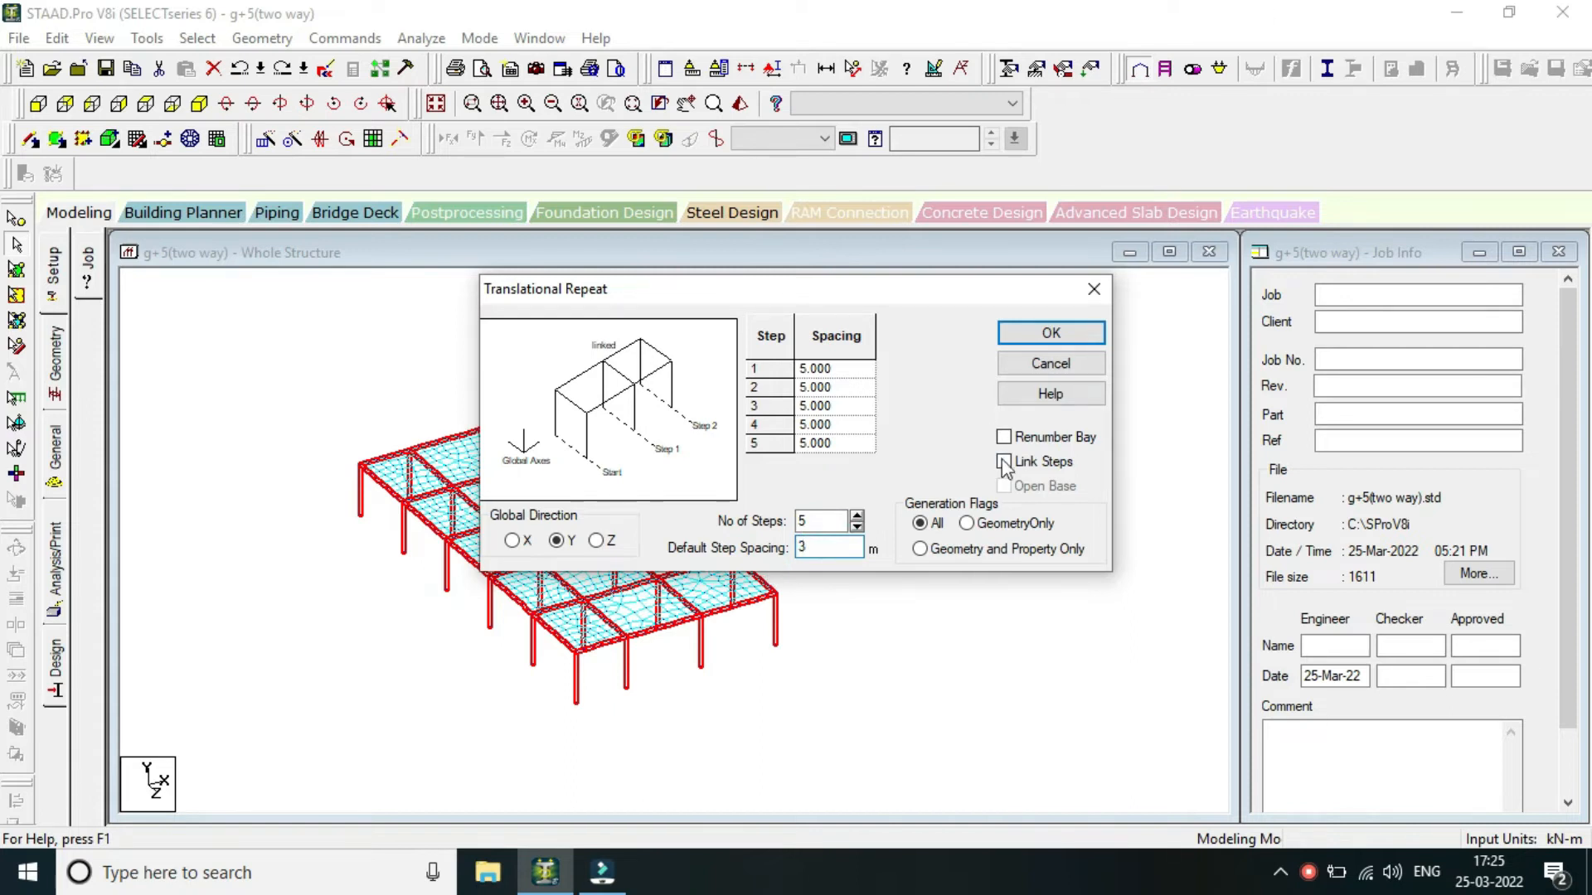
click(1075, 342)
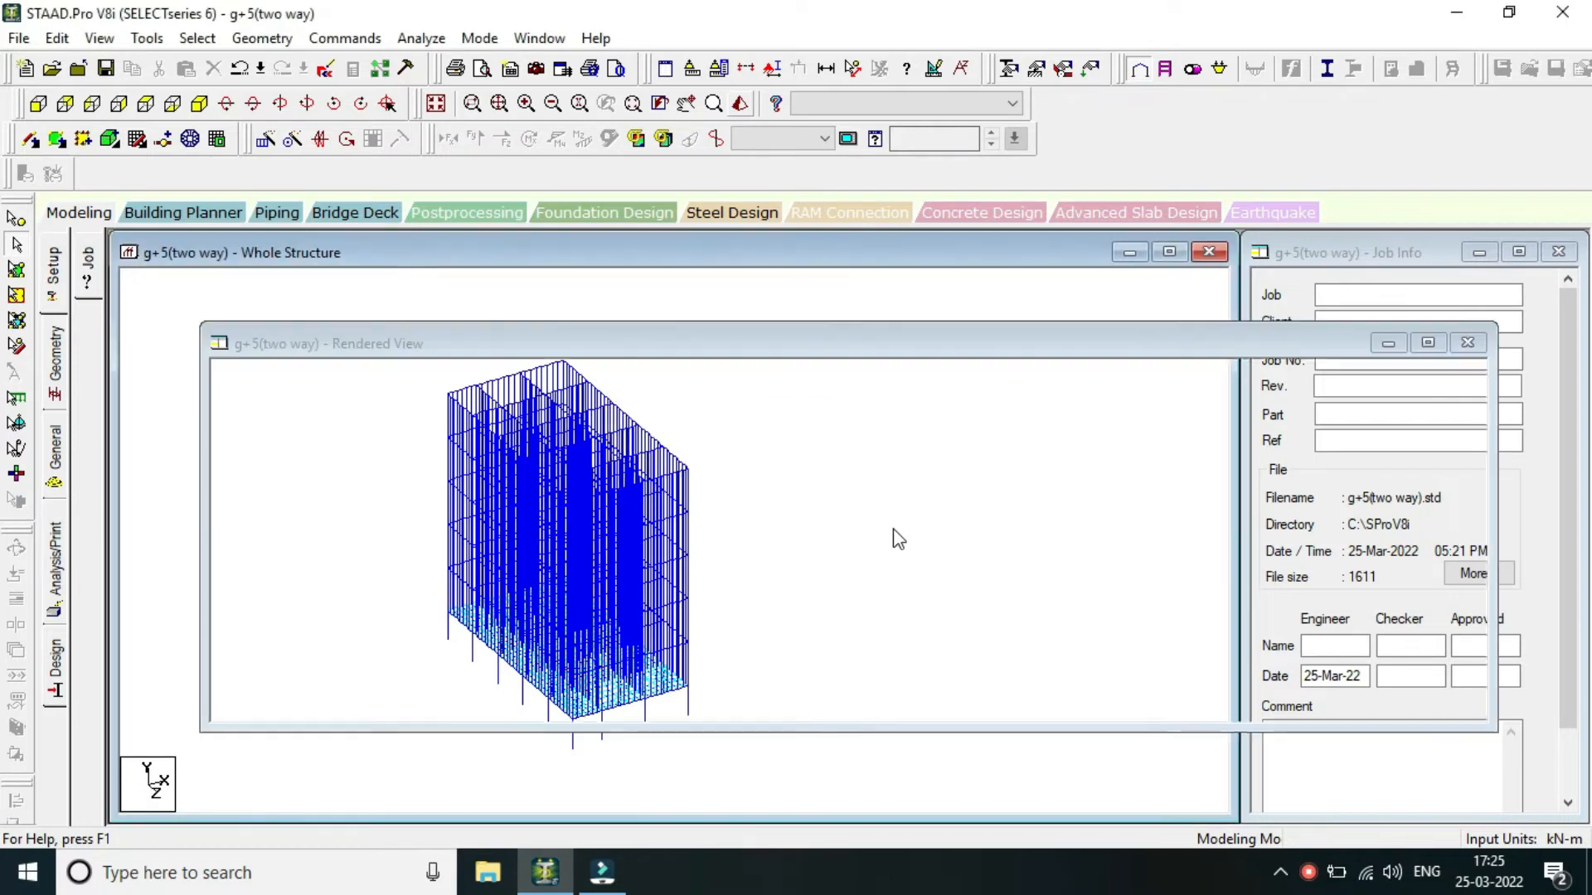
Examine the repeated frame in the 3D rendered view, close the rendering, and check the whole-structure view.
click(1056, 581)
drag(1056, 581, 466, 513)
drag(1191, 551, 1478, 440)
click(1468, 343)
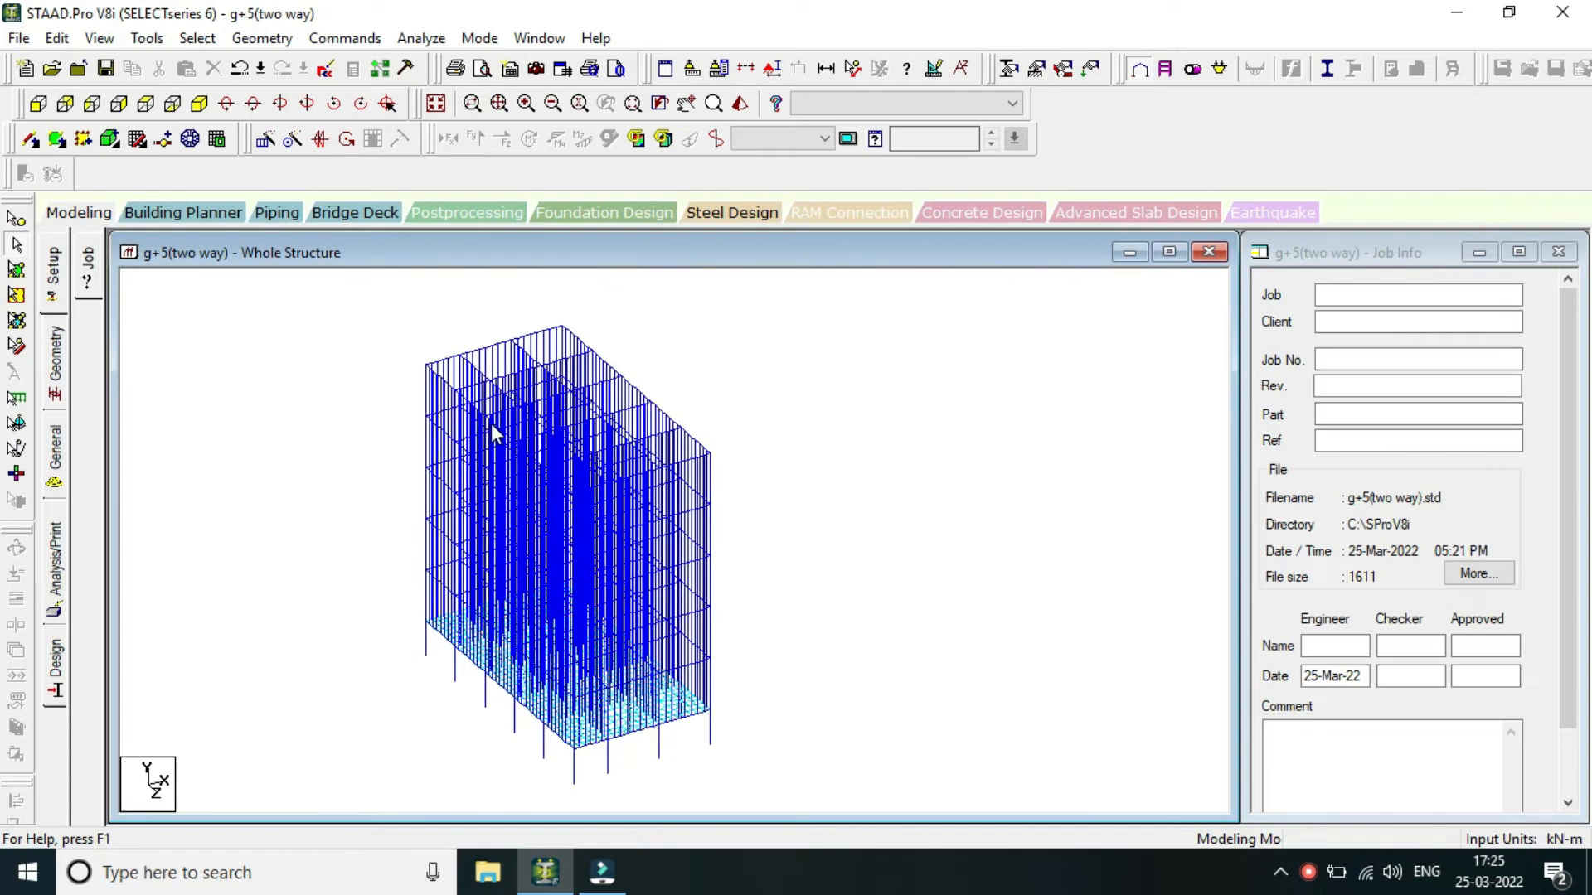
scroll(491, 422, down, 1)
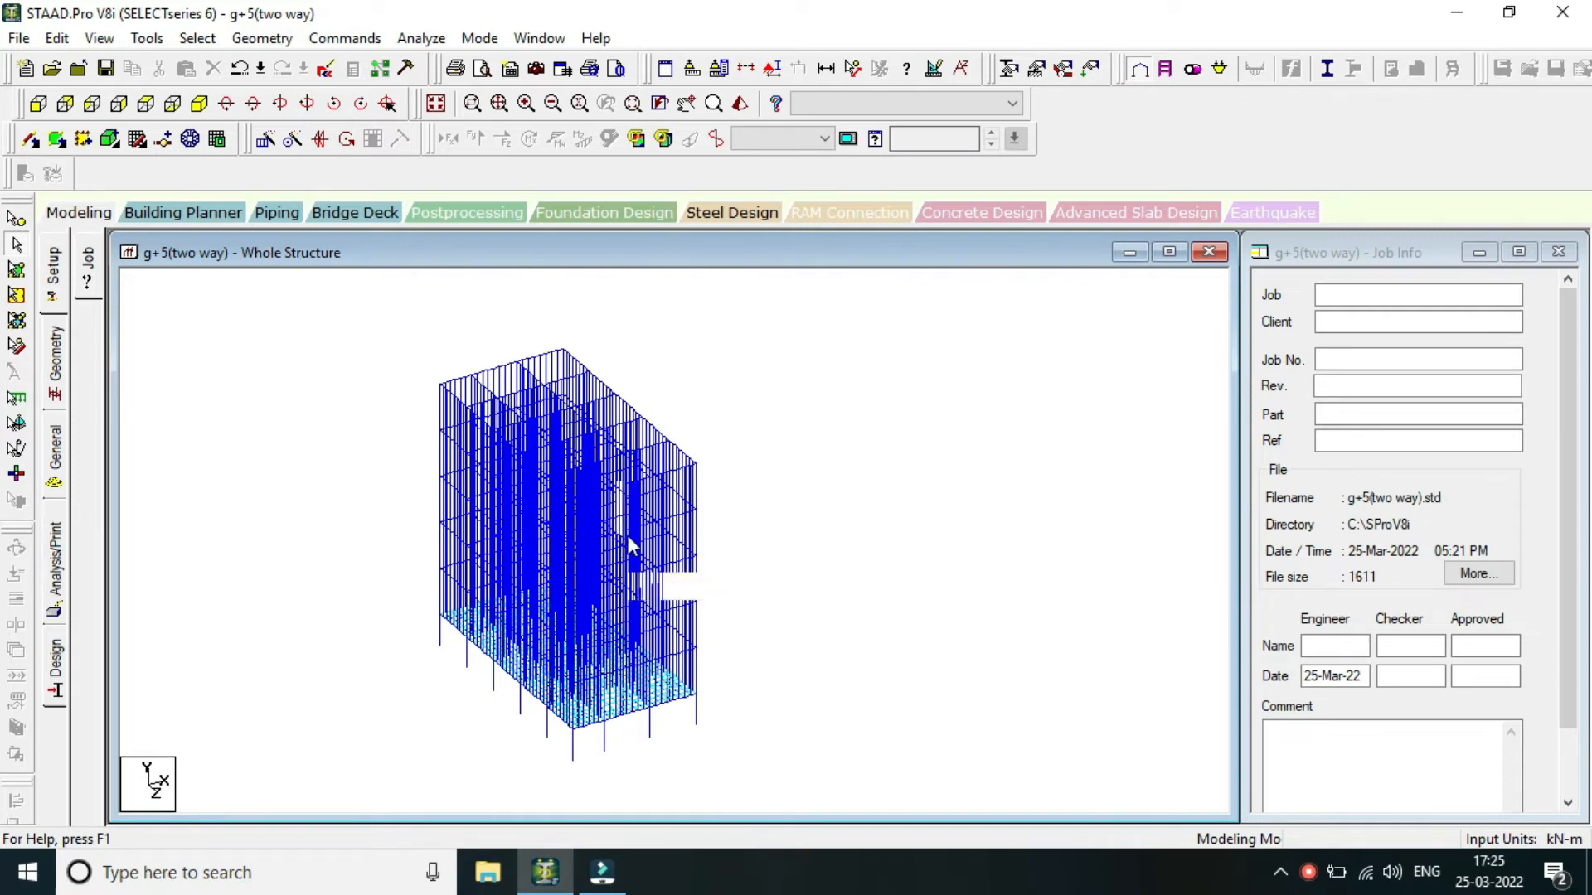
scroll(597, 575, down, 1)
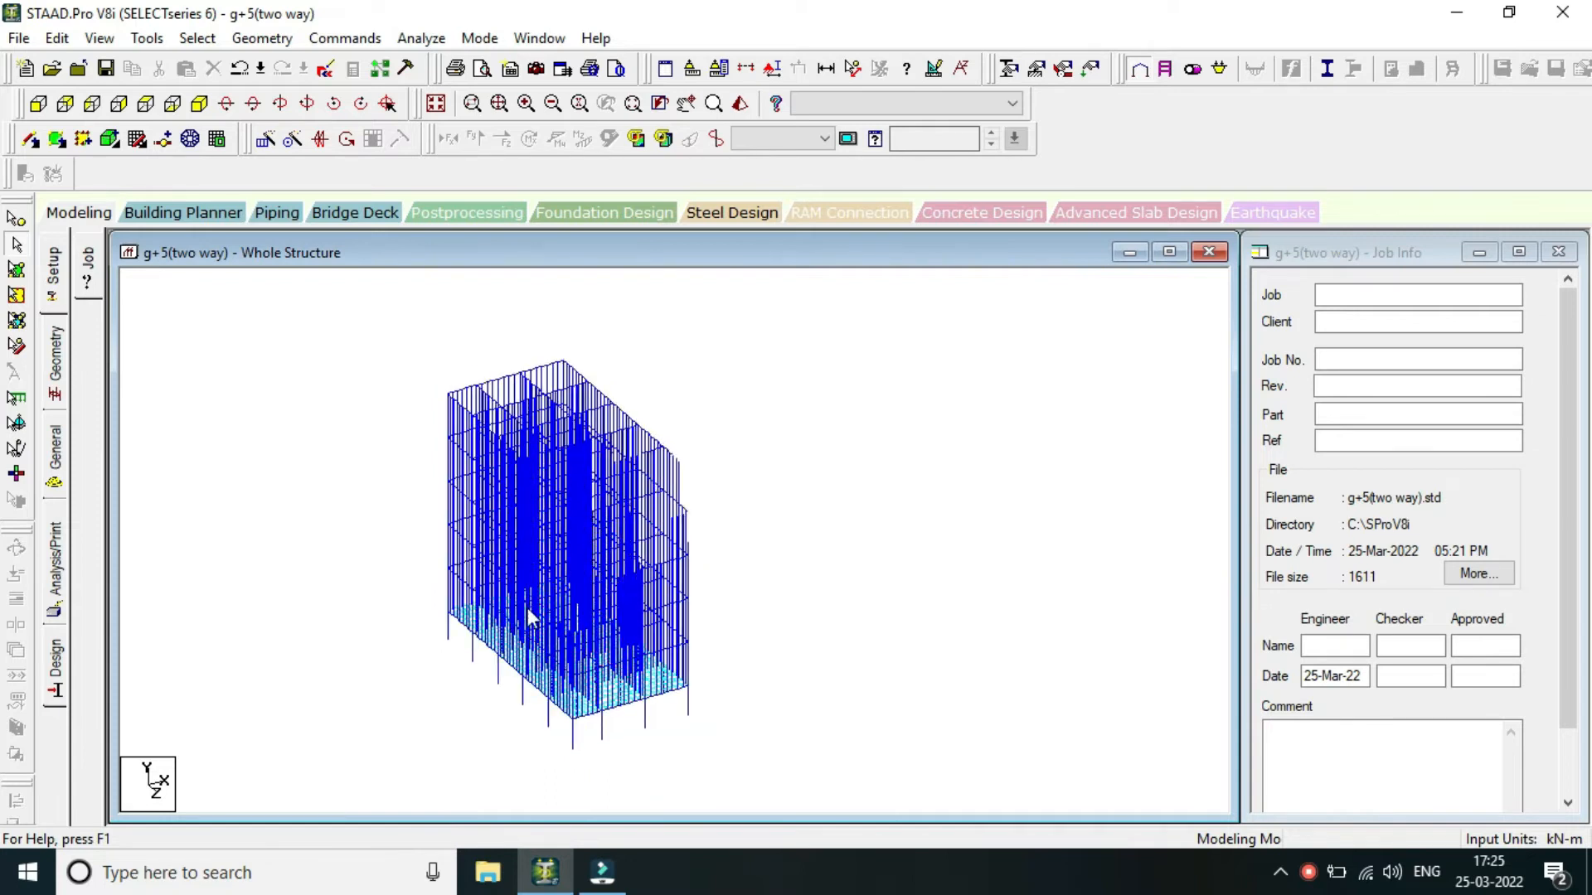
Select all slab plates, repeat them in global Y with 5 steps at 3 m spacing, and save the modified structure to the existing file.
click(17, 271)
drag(371, 506, 722, 738)
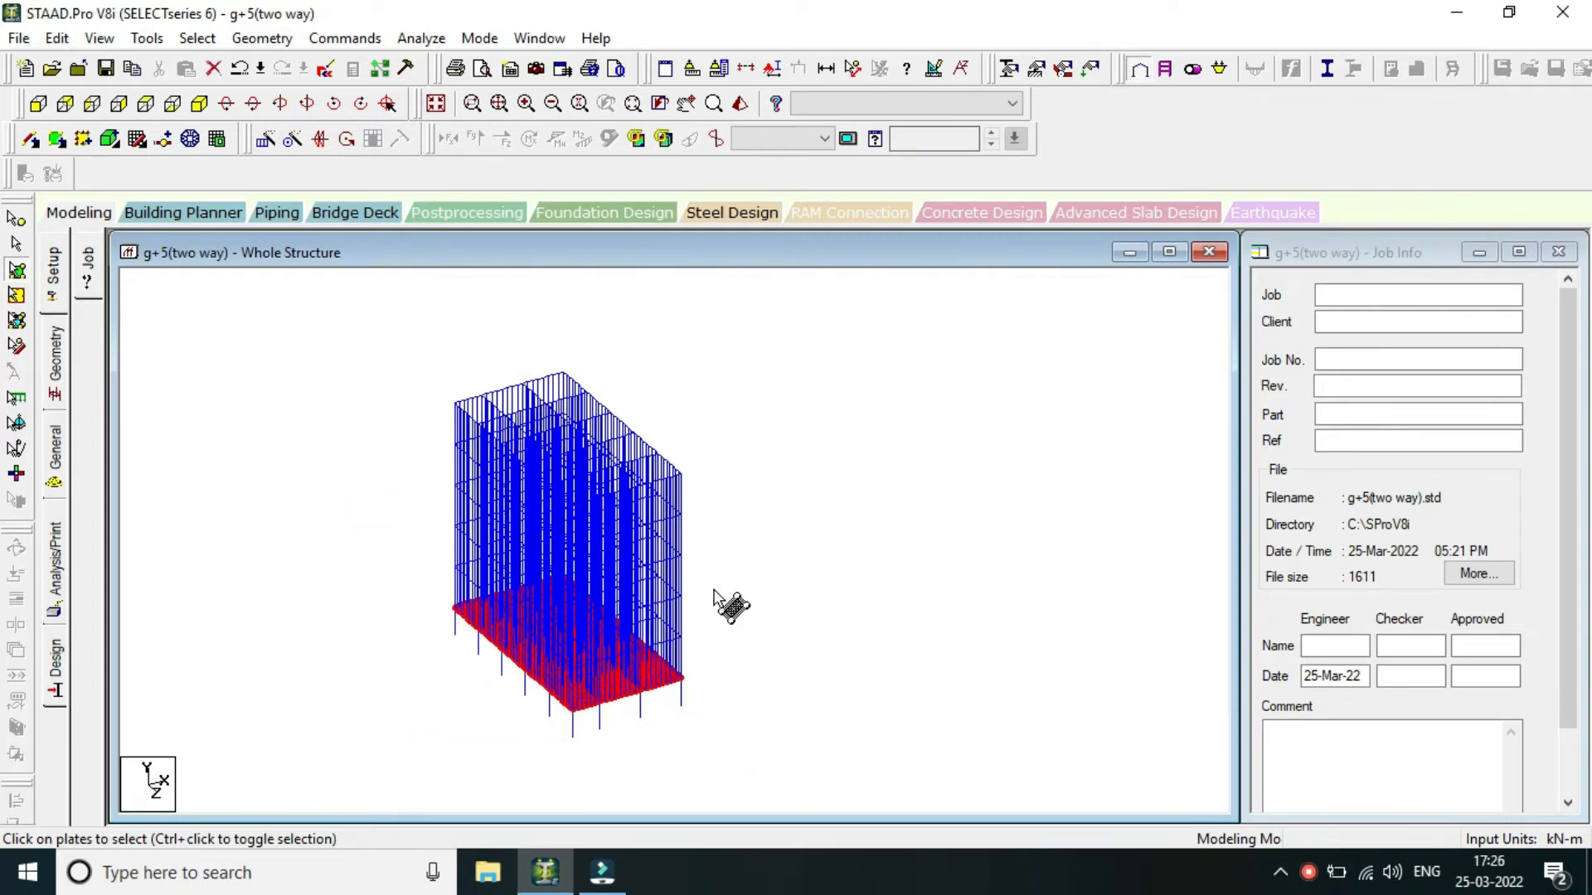
click(270, 141)
drag(808, 298, 977, 263)
click(745, 491)
double_click(995, 471)
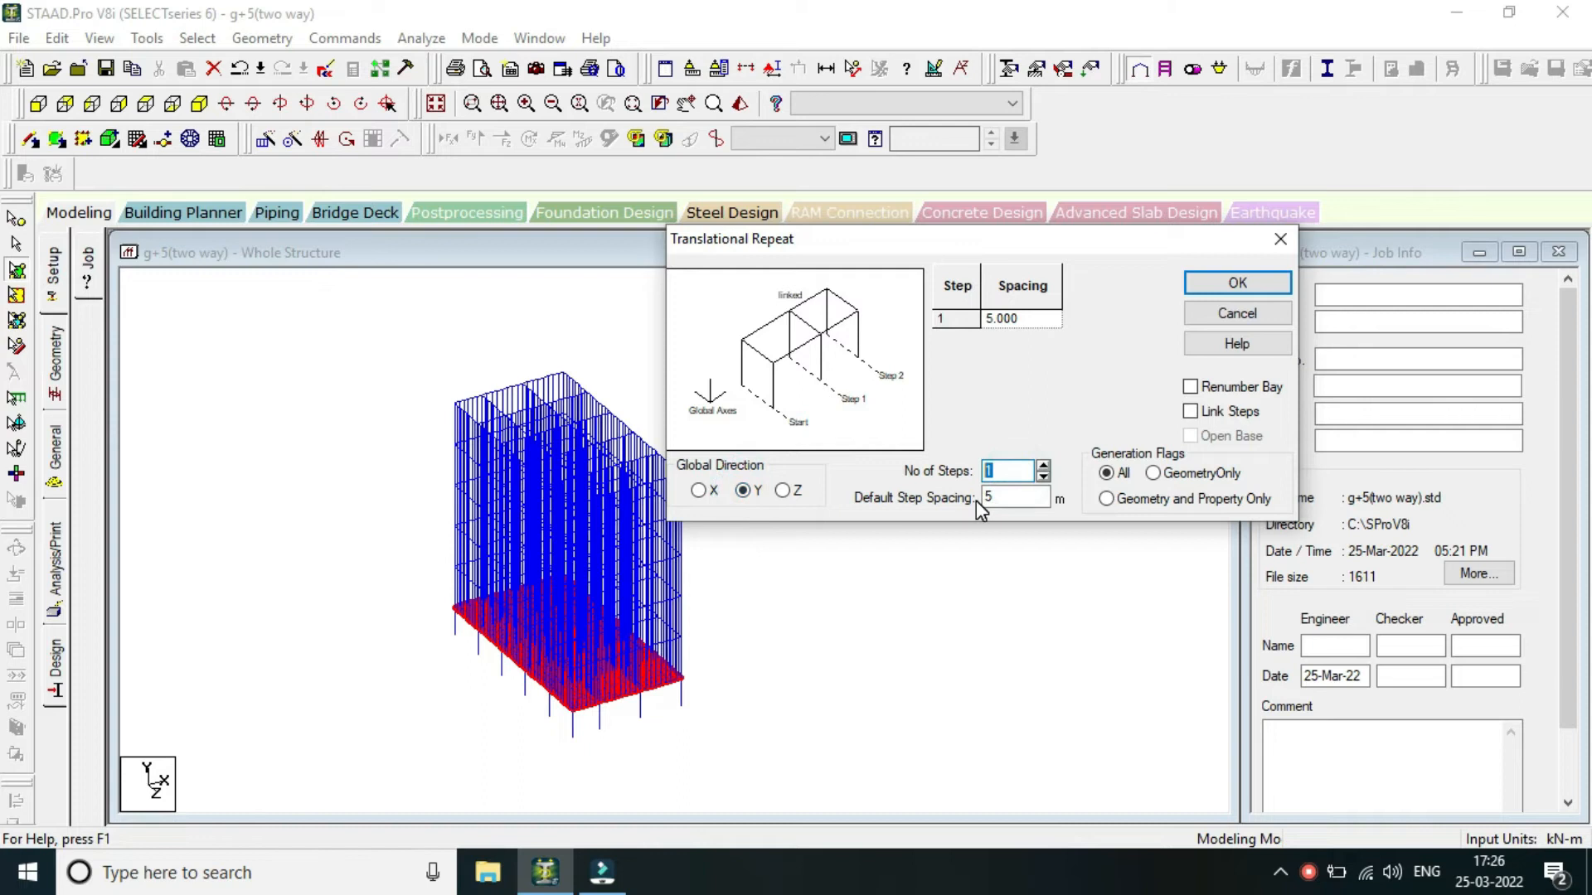
text(5)
double_click(999, 498)
text(3)
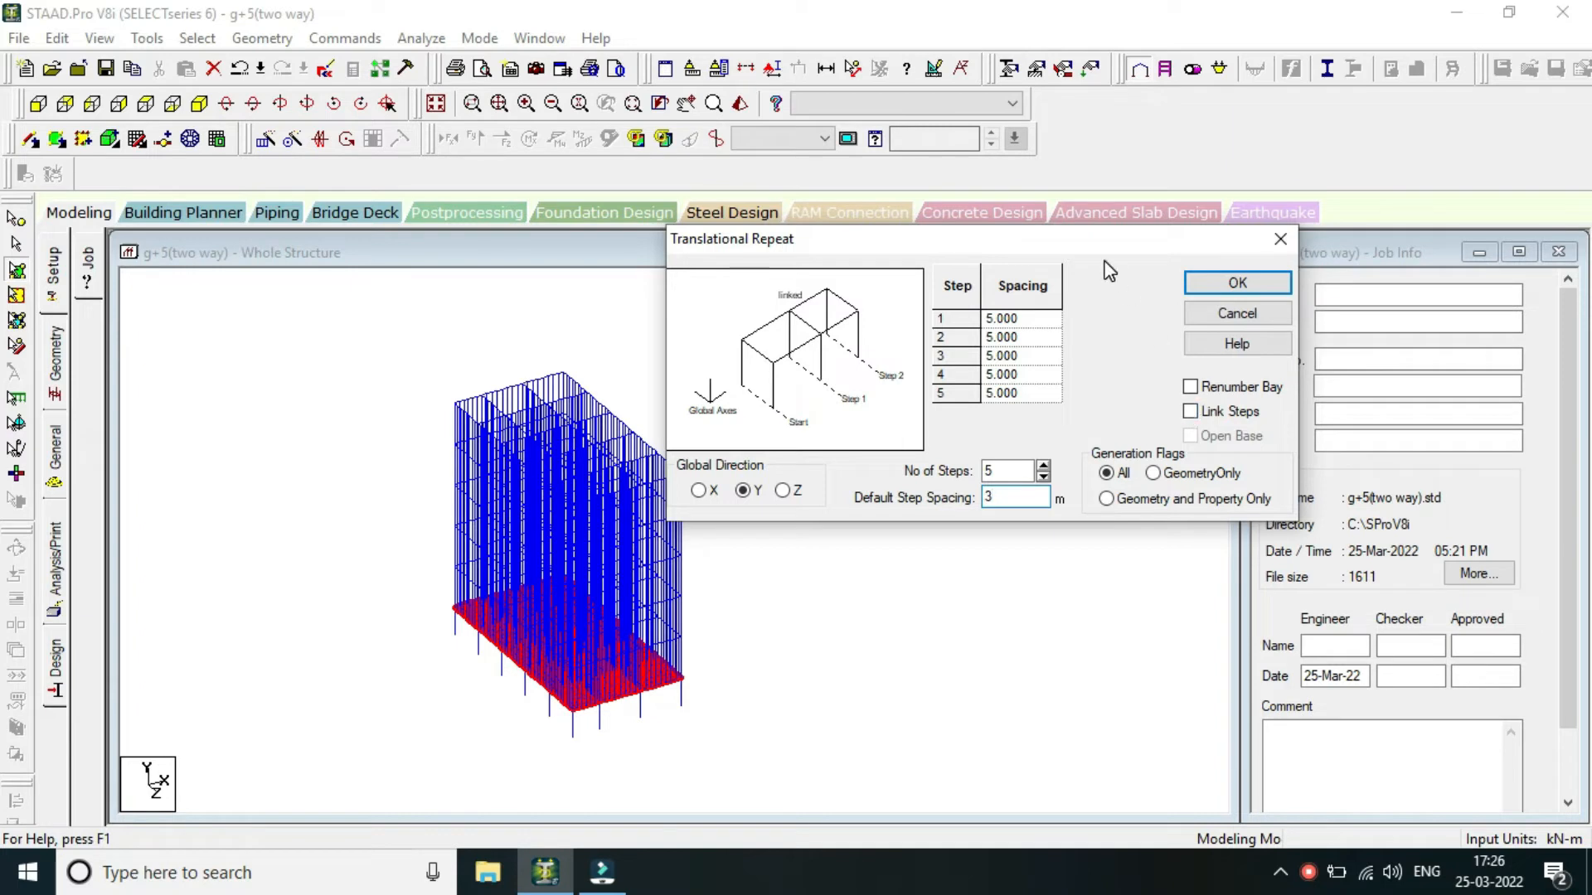
drag(1113, 240, 1200, 229)
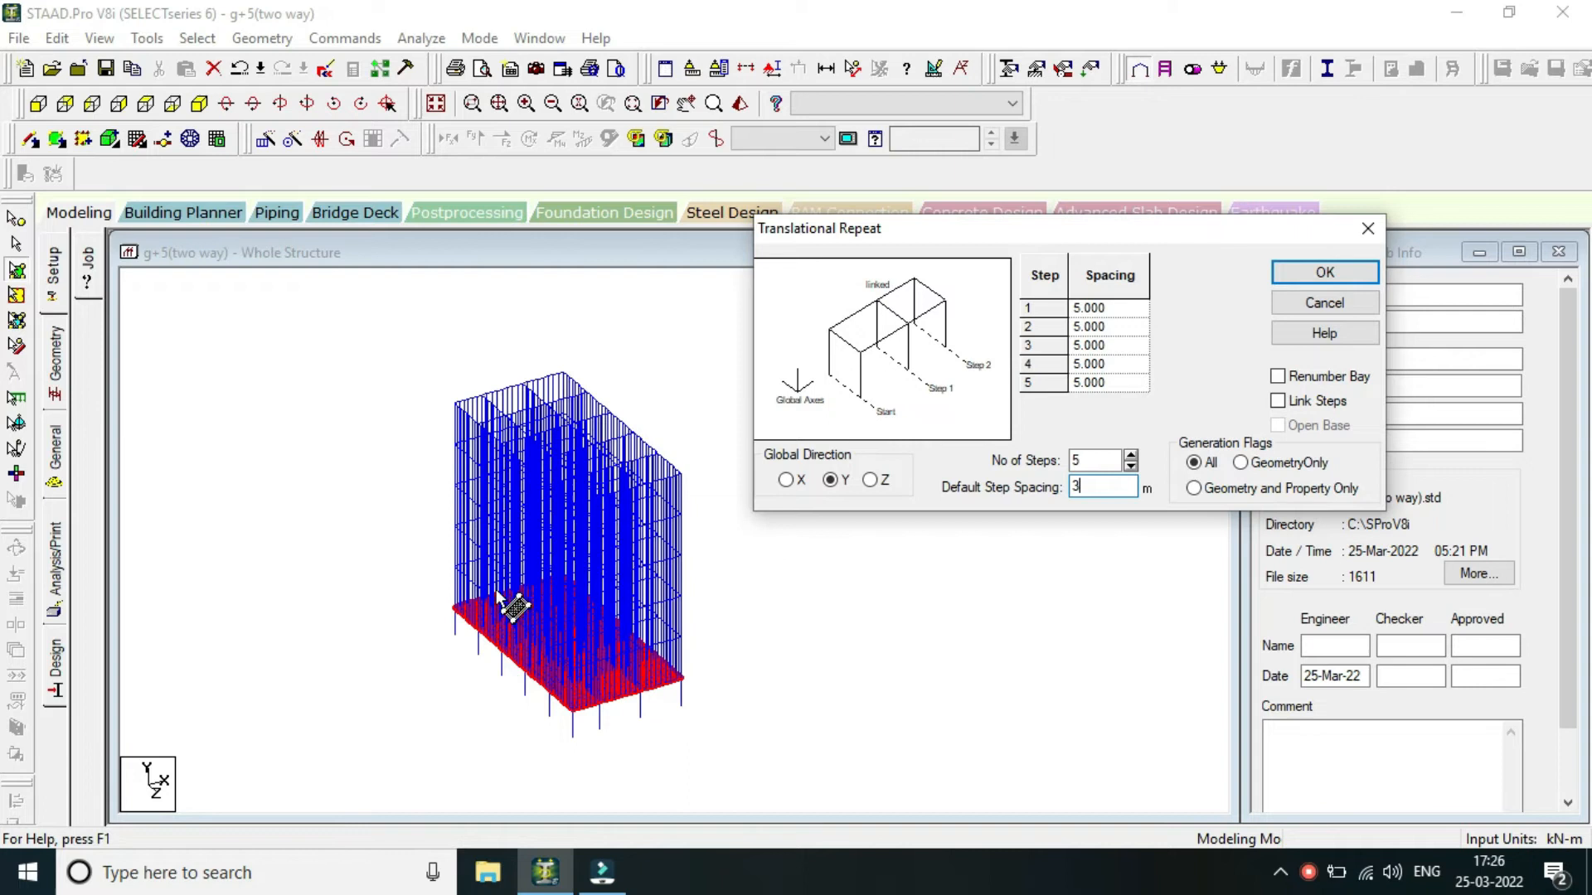
click(1325, 273)
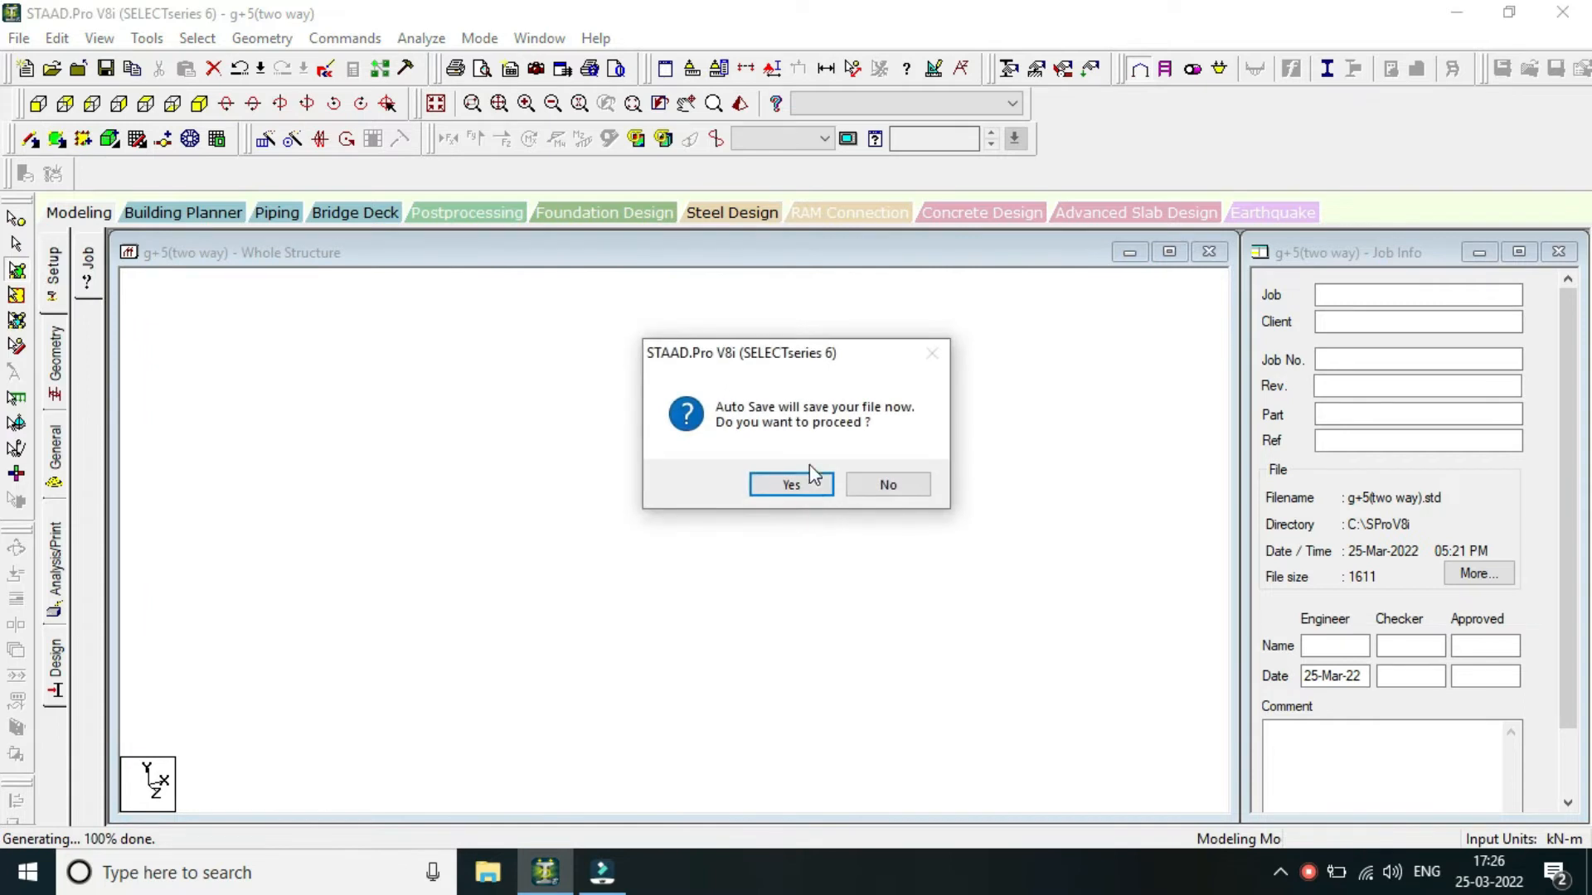
click(797, 485)
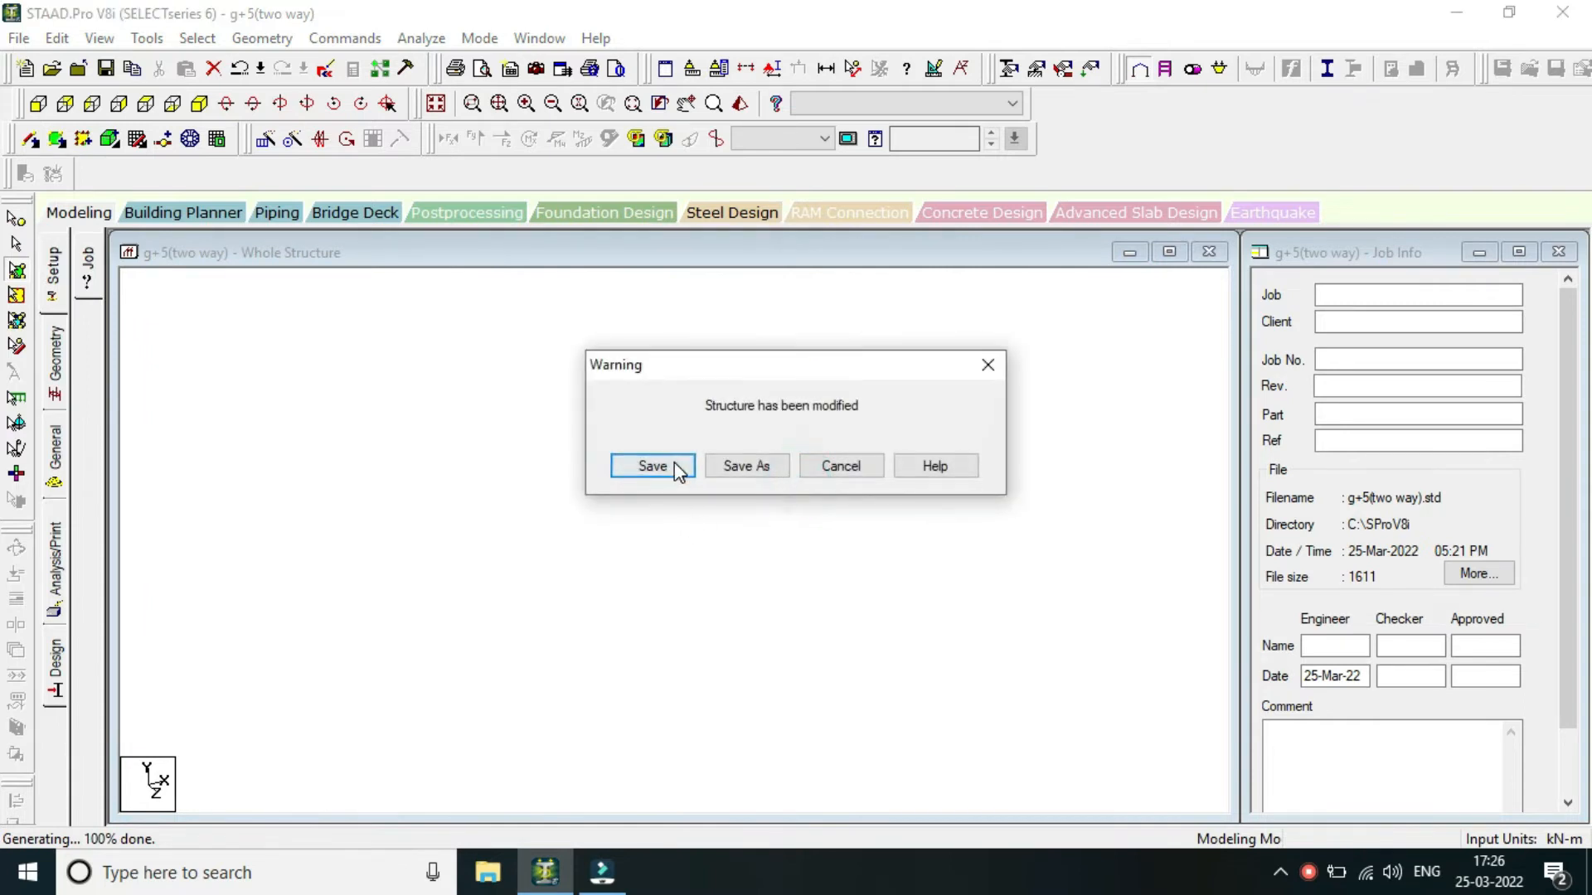
click(652, 466)
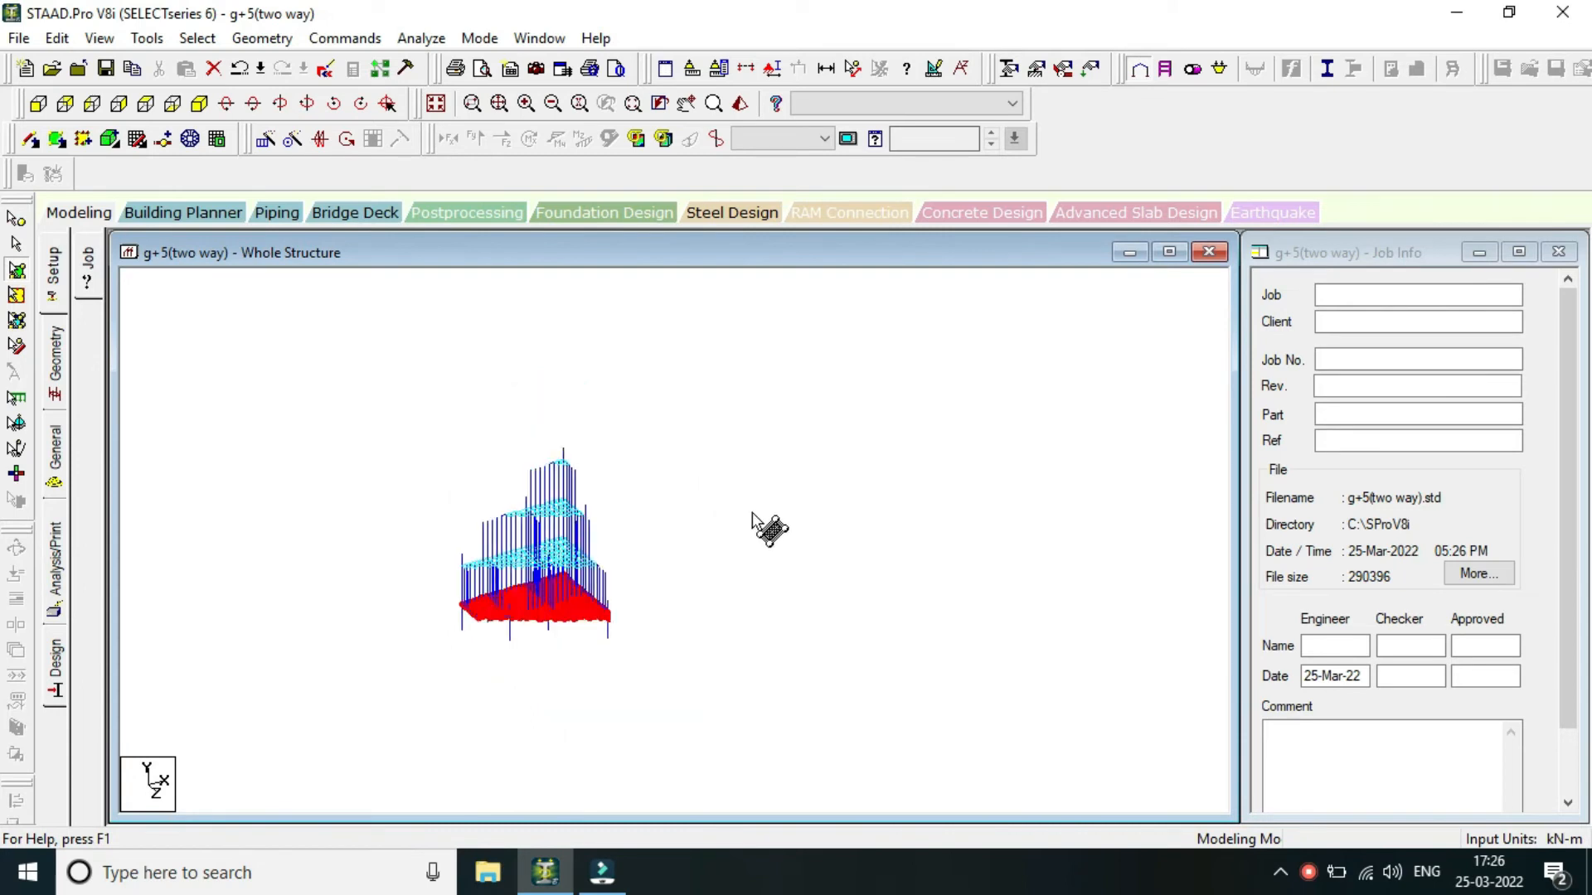
Select the slab plates on every floor and examine the stacked slabs in the whole-structure view.
drag(318, 366, 770, 754)
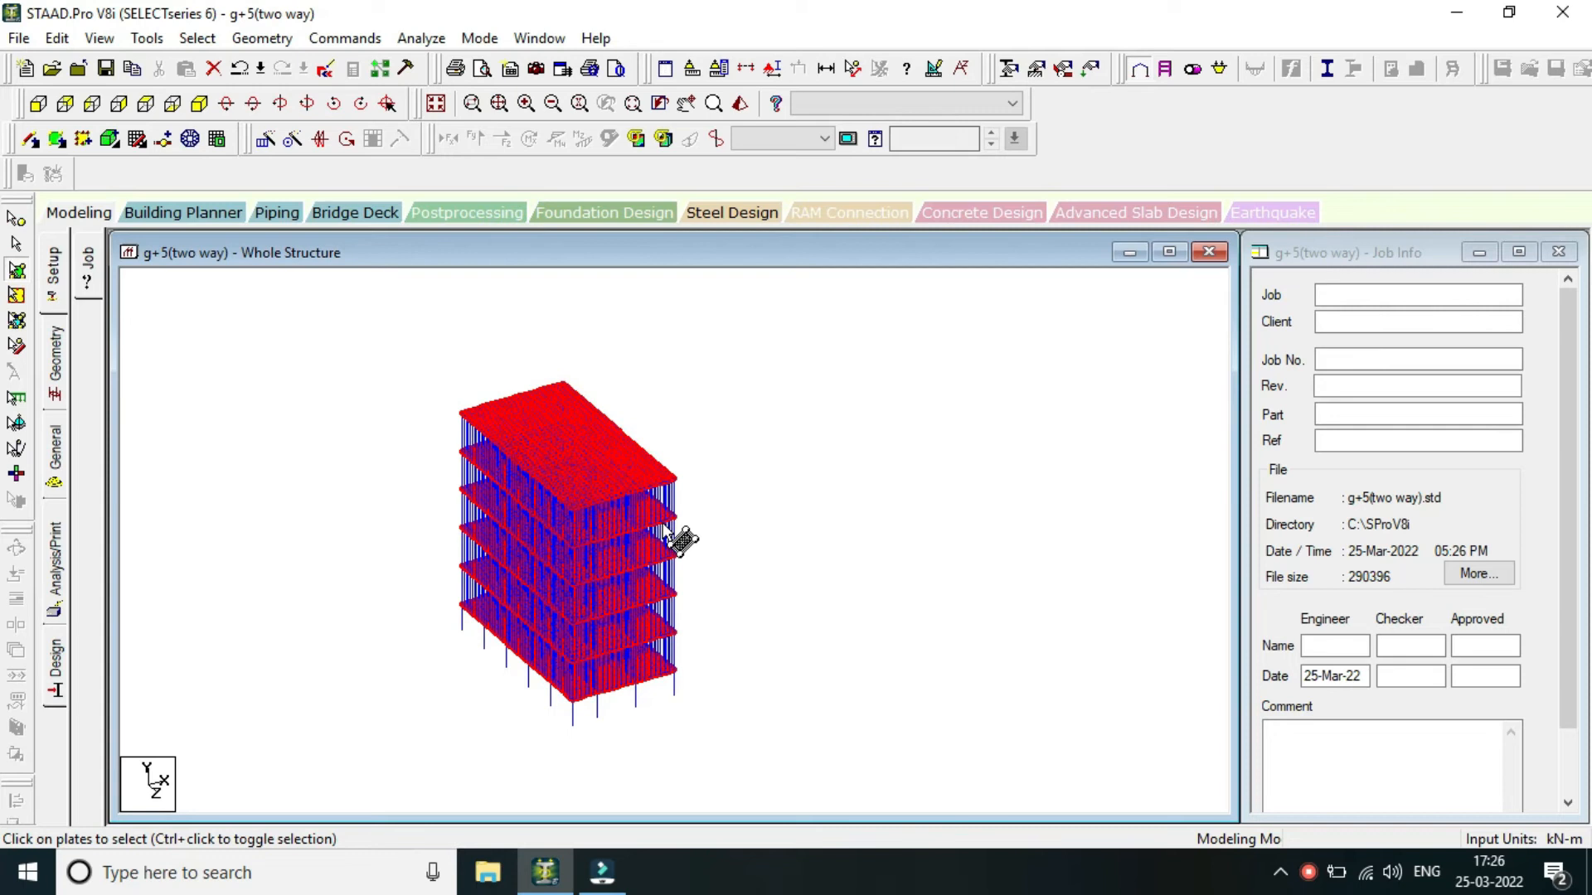
scroll(528, 508, up, 2)
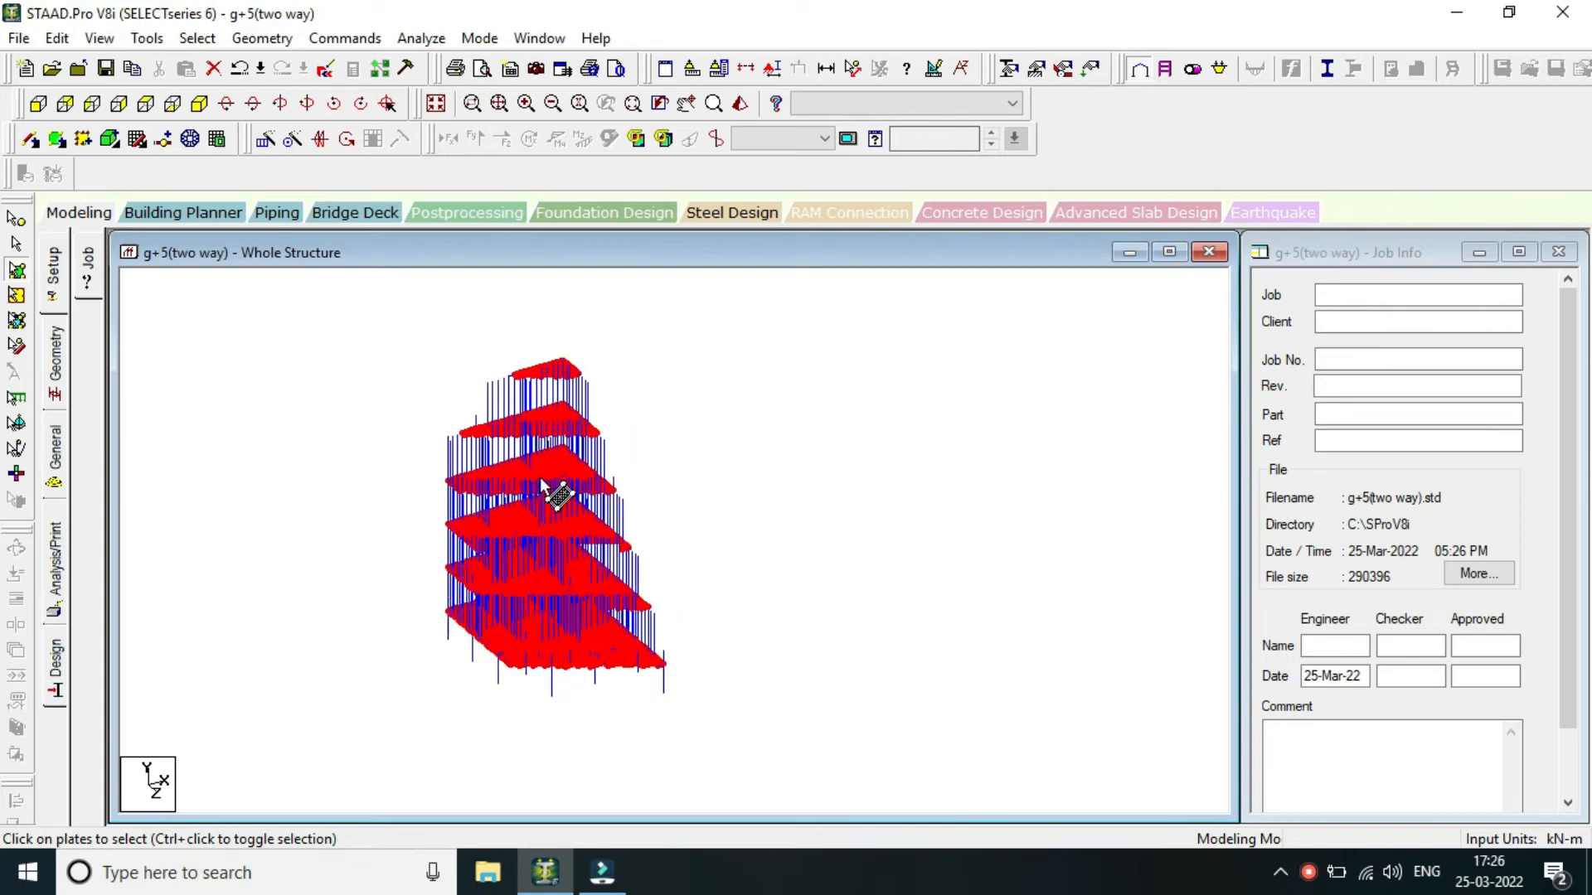
scroll(556, 451, down, 2)
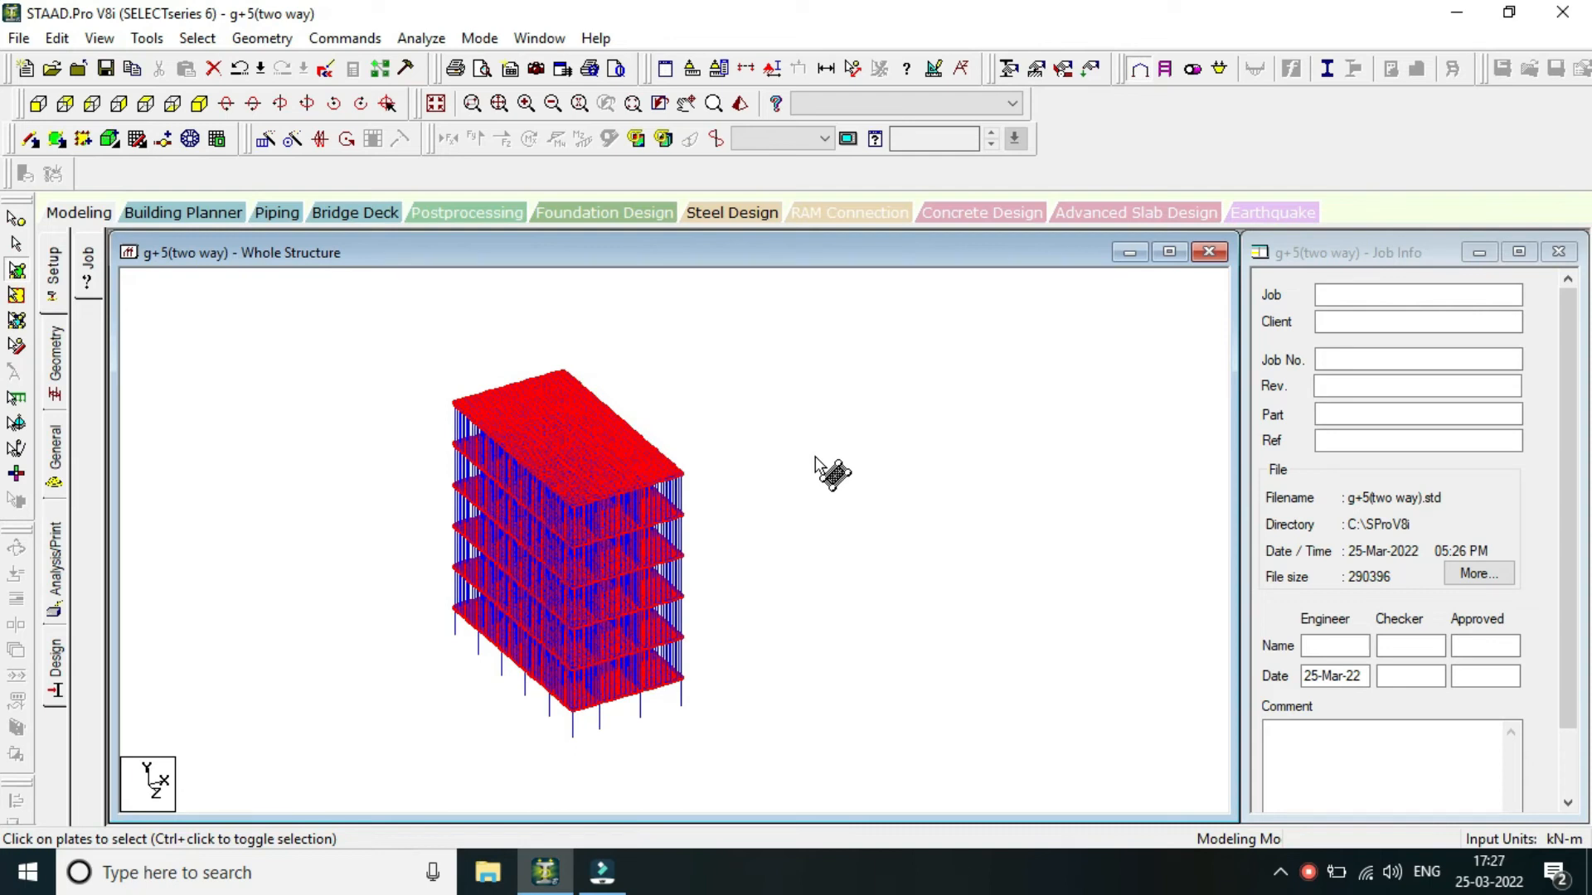
scroll(656, 483, up, 3)
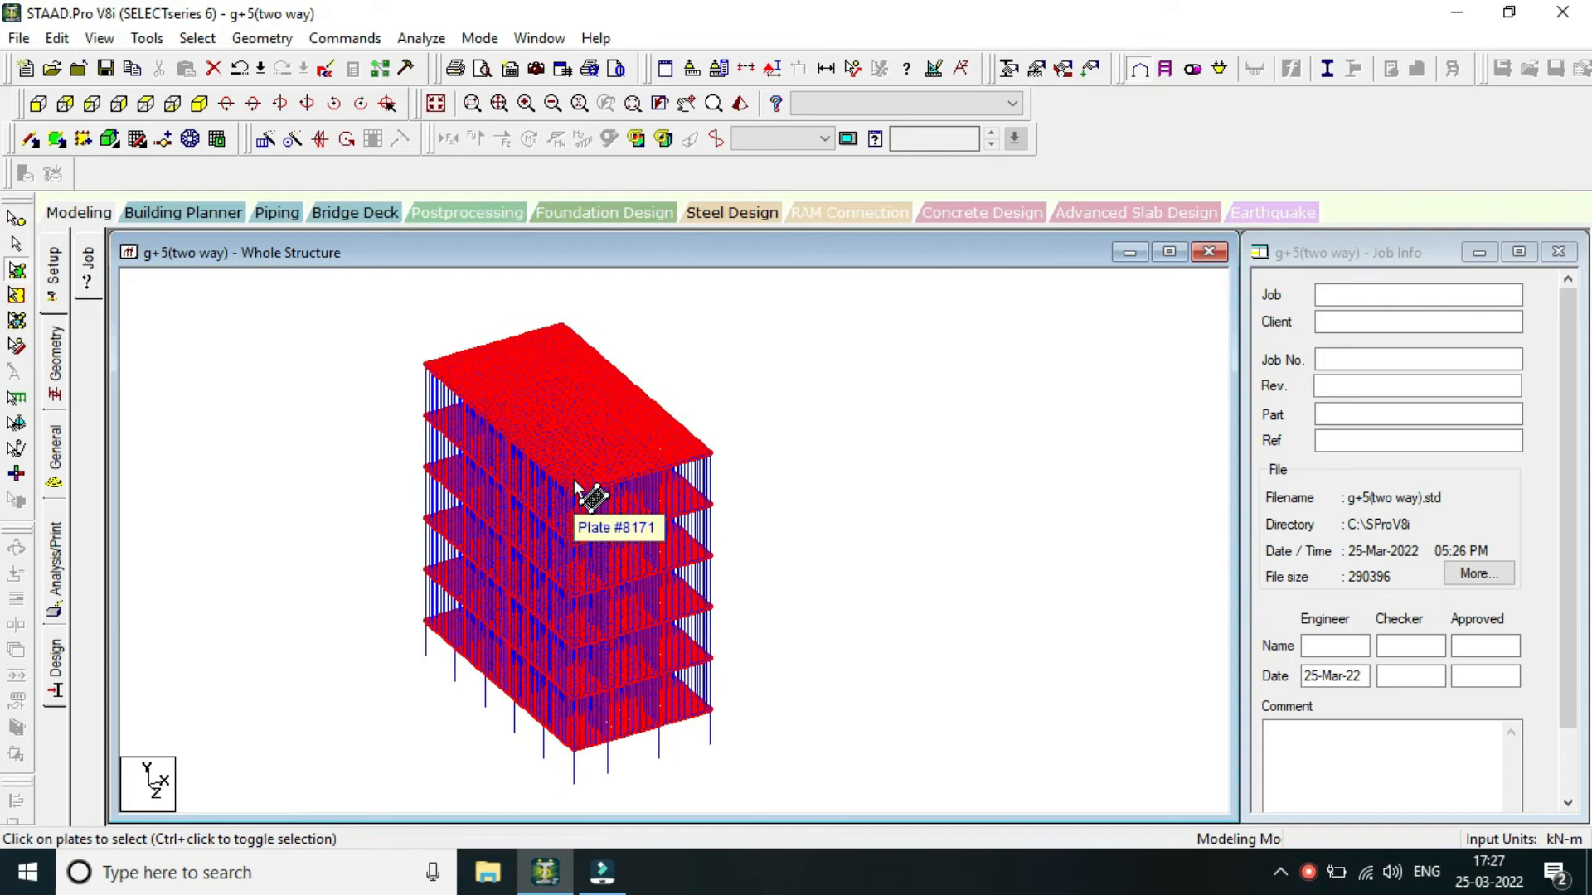
scroll(578, 489, down, 1)
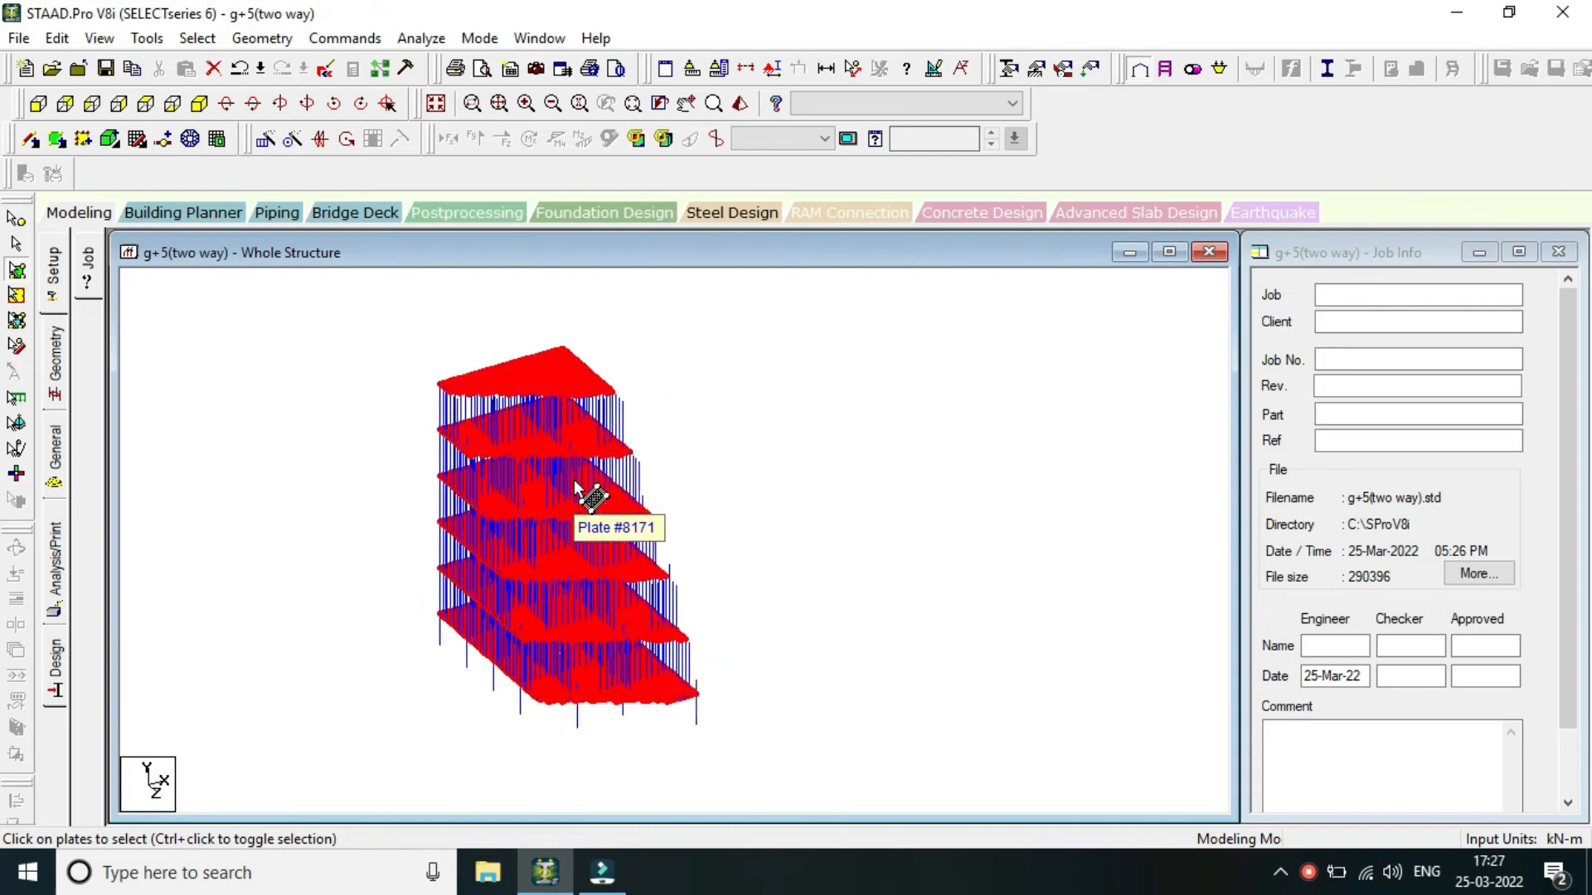
click(1309, 873)
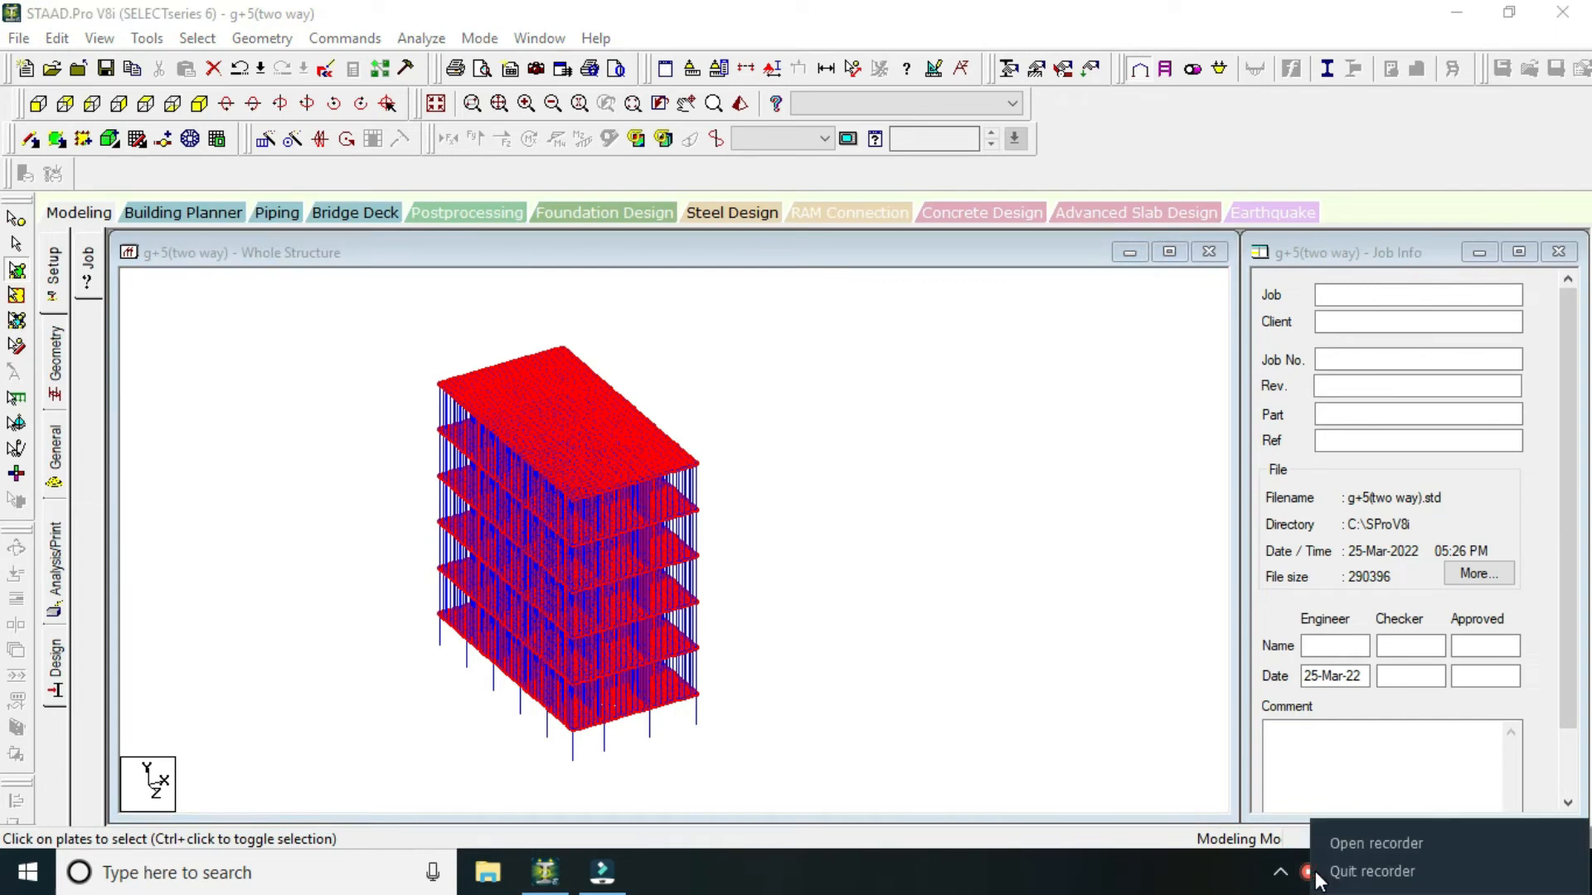
click(1329, 844)
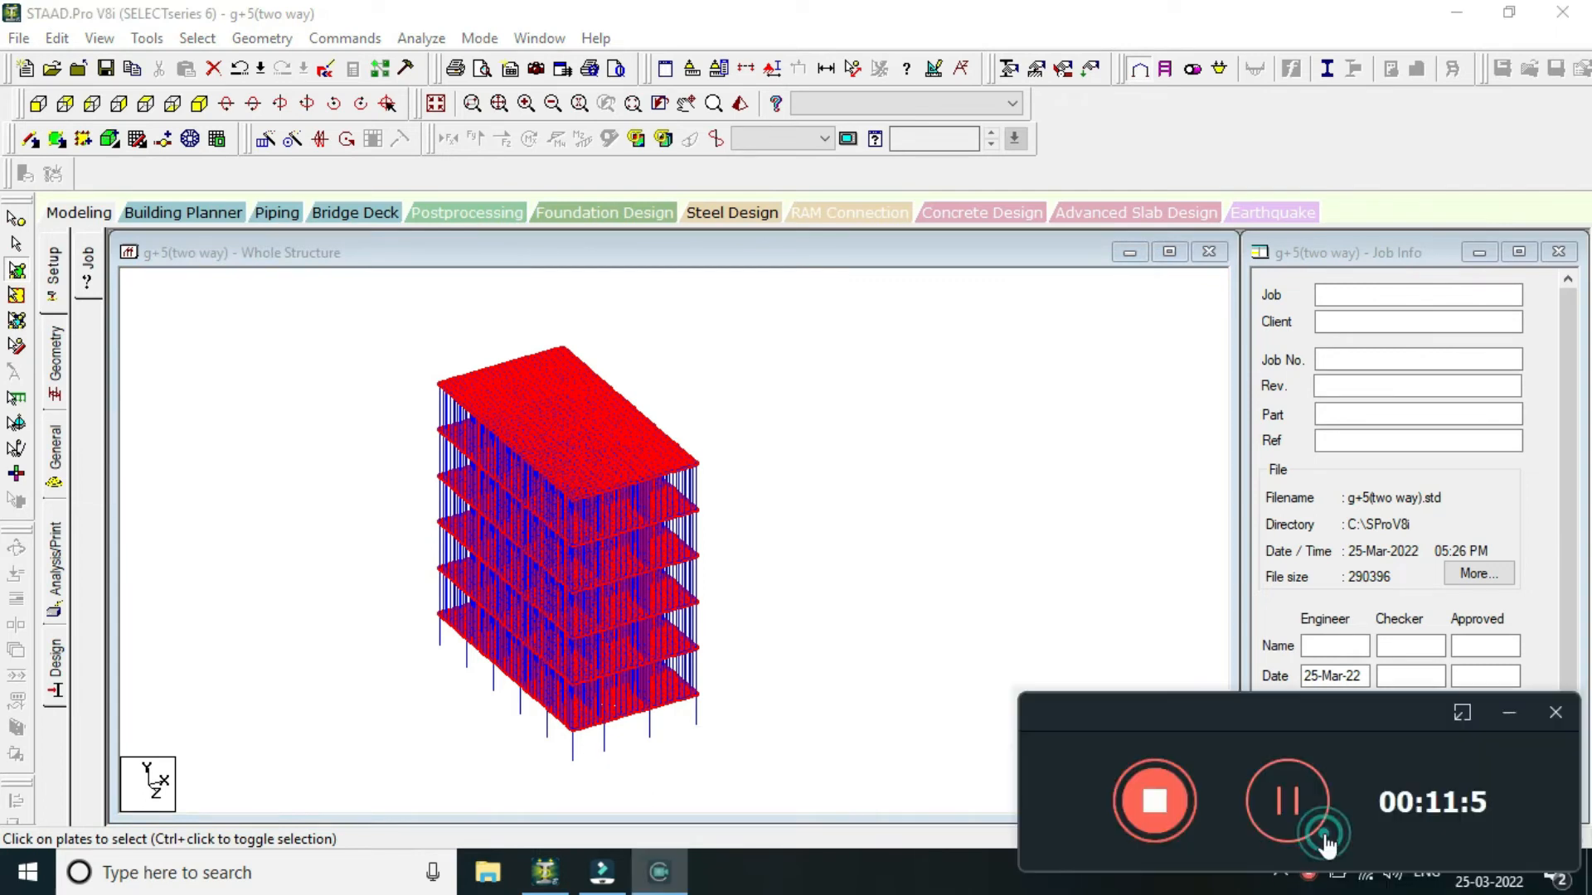
Clear the slab plate selection and examine the whole structure together with its node and beam geometry tables.
click(1508, 713)
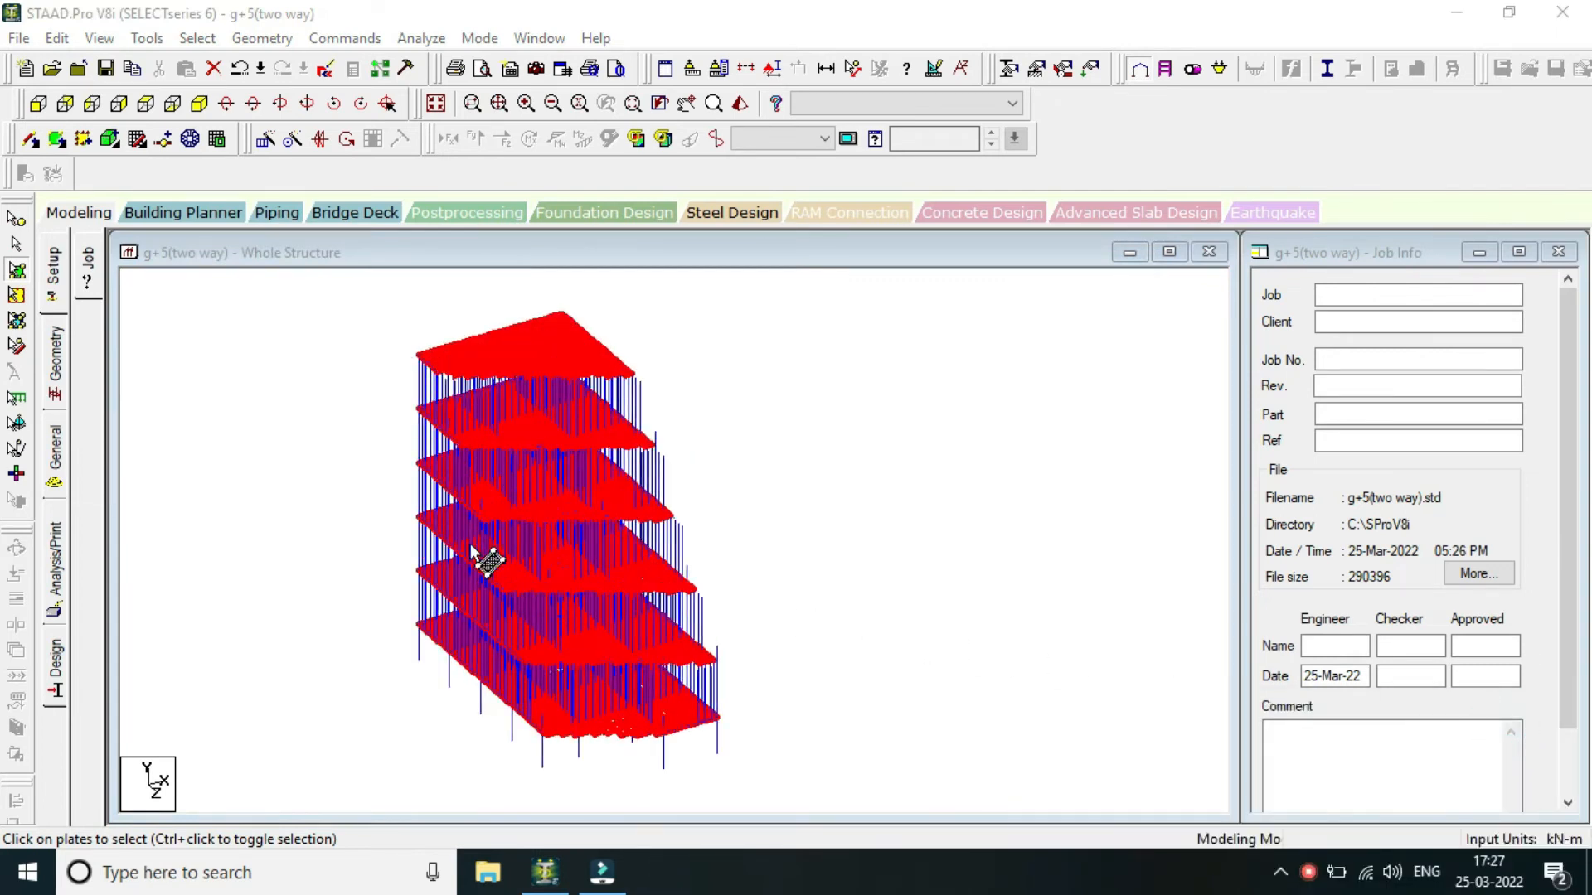
middle_drag(810, 549, 897, 485)
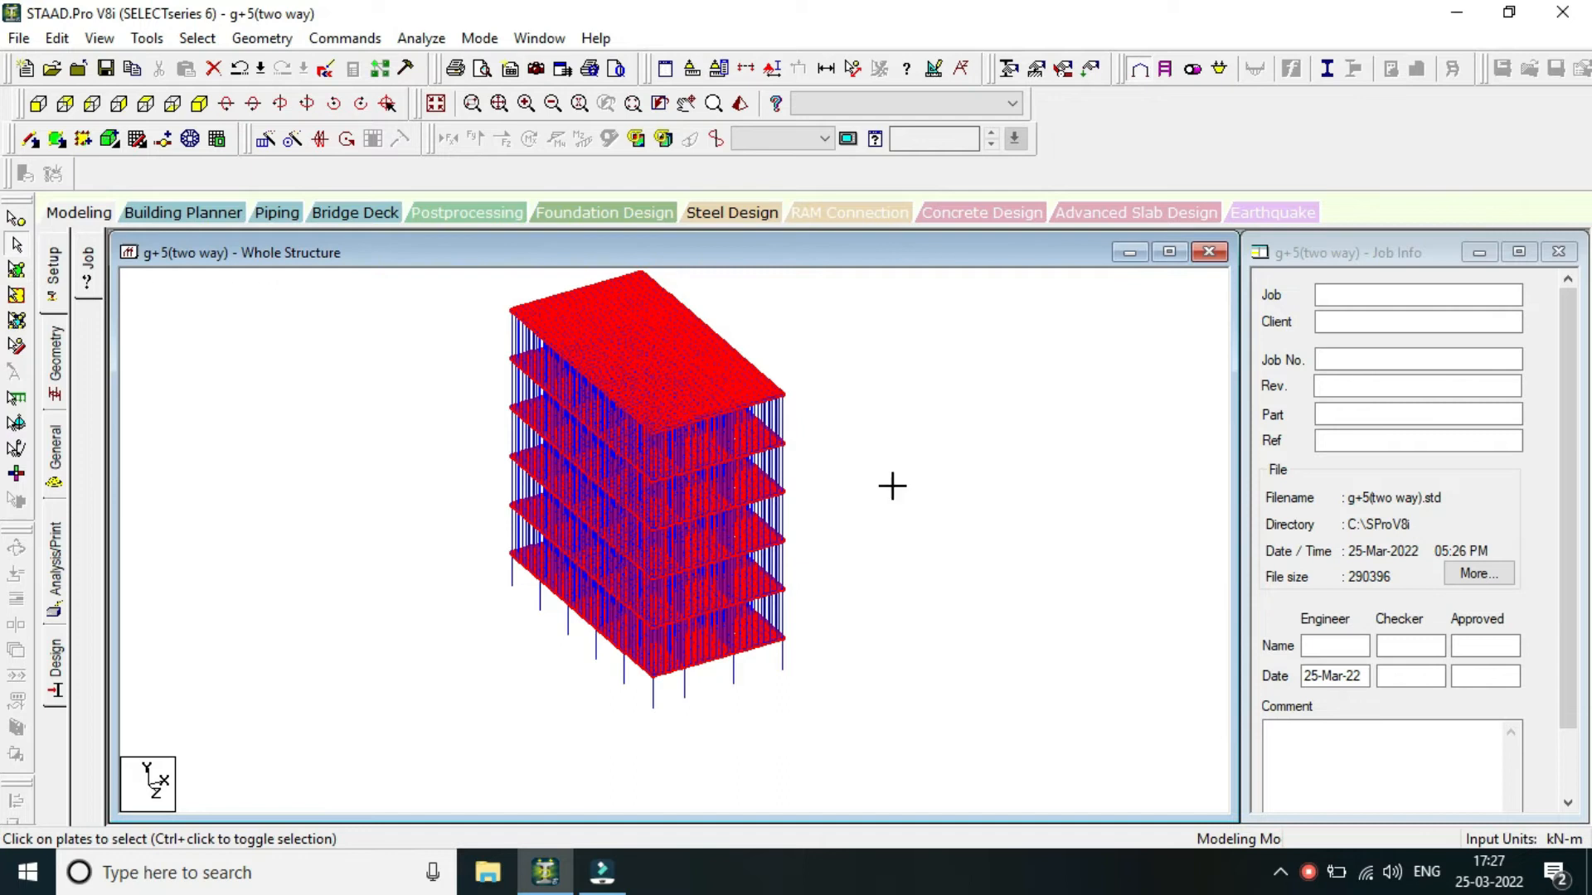
click(893, 486)
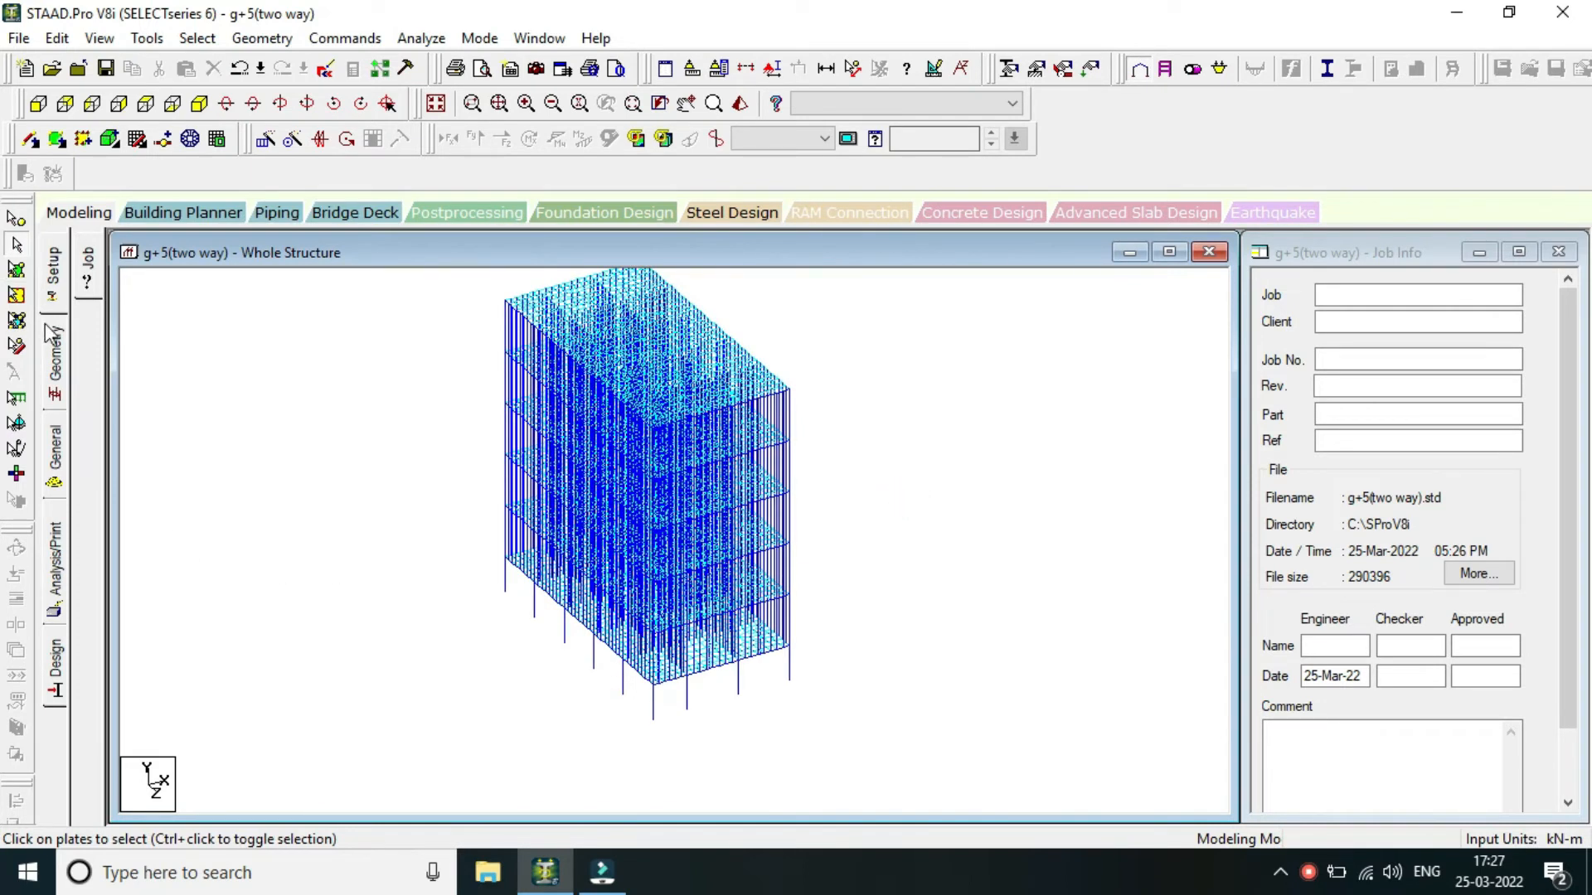
click(51, 355)
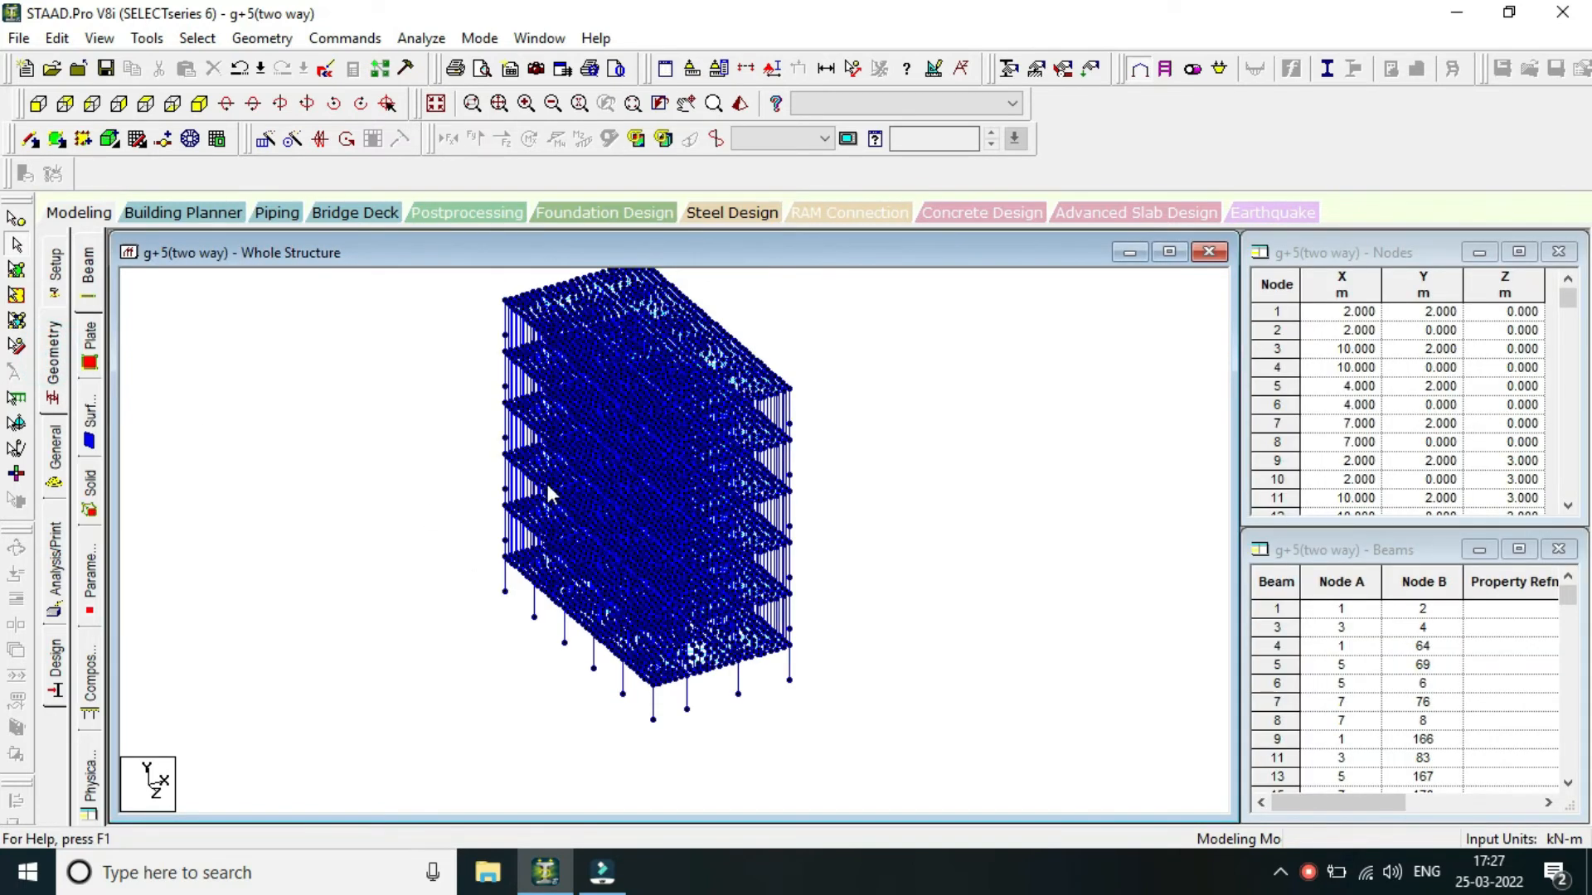
scroll(746, 565, up, 1)
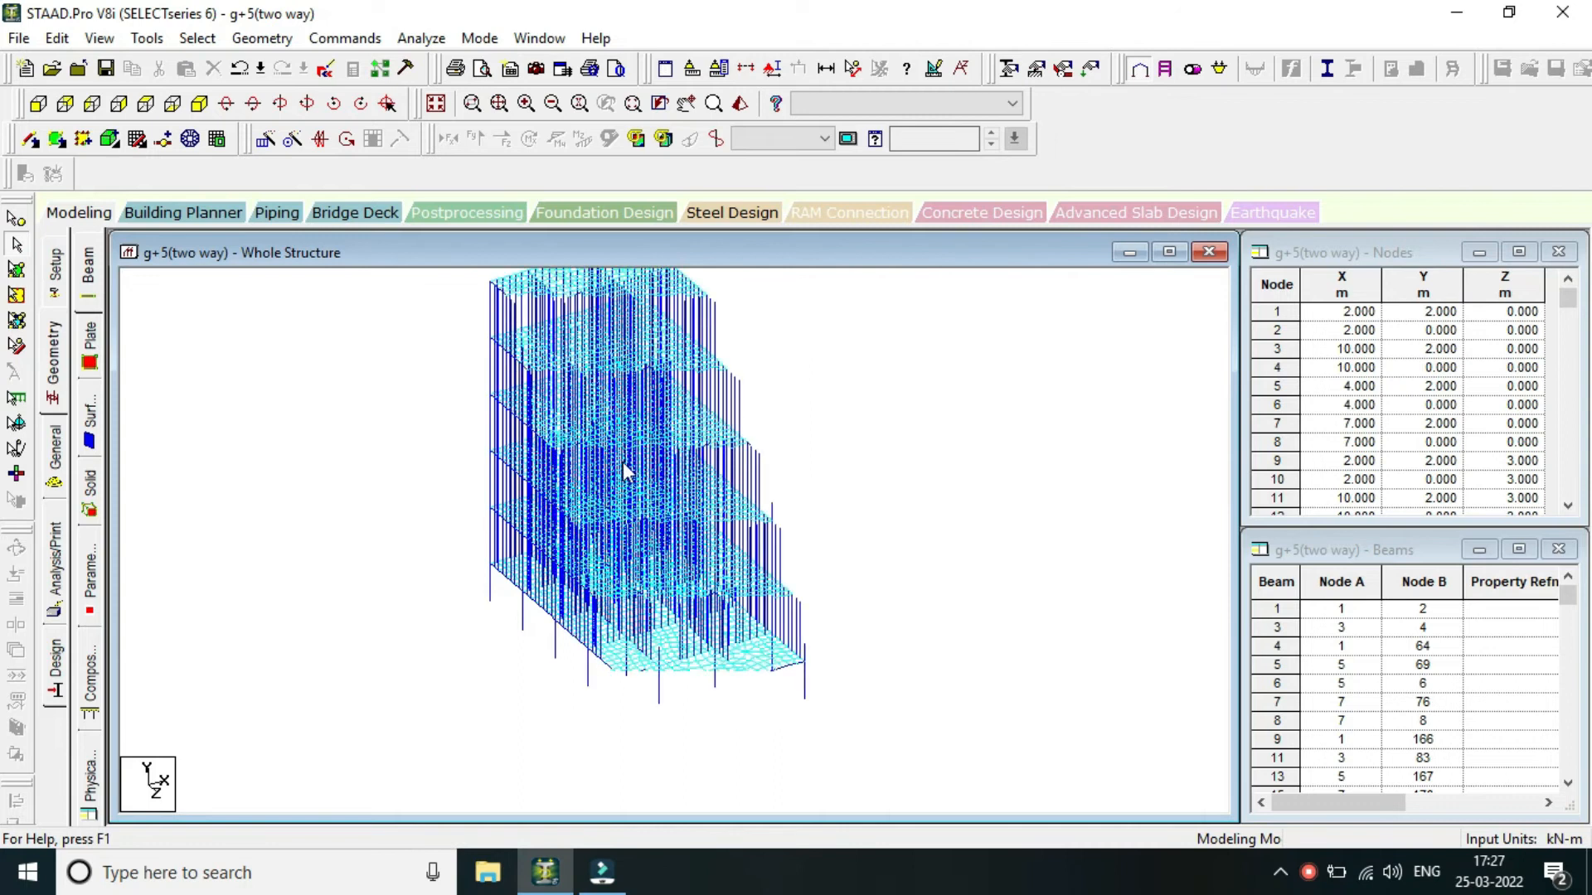
click(489, 383)
click(866, 349)
click(867, 349)
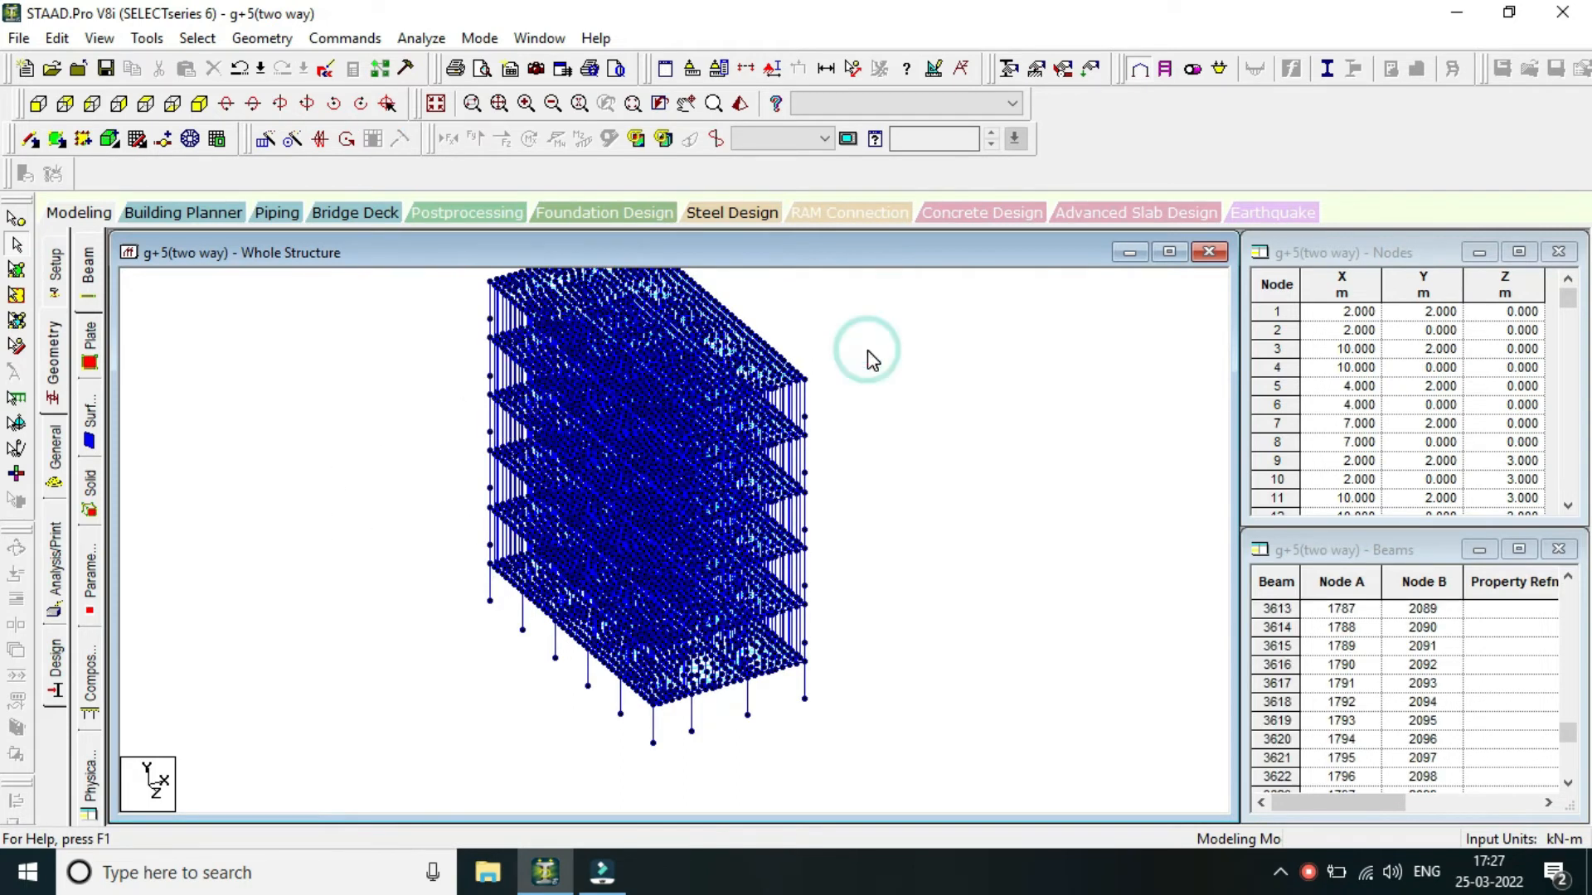
Define a rectangular concrete section with YD 0.45 m and ZD 0.30 m and add it to the structure's properties.
click(57, 450)
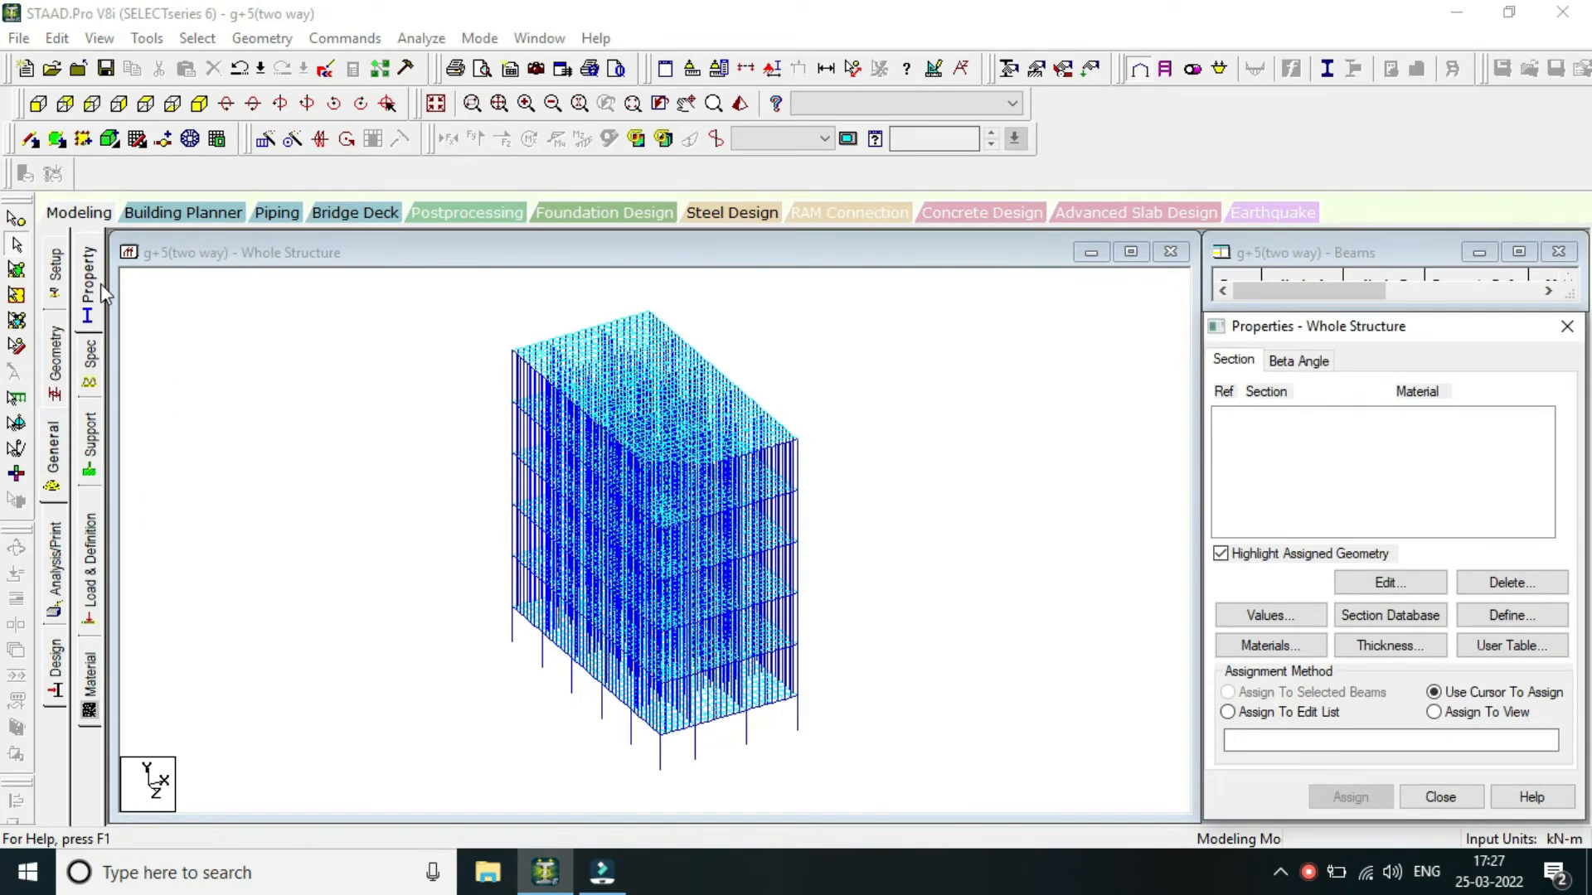
click(95, 287)
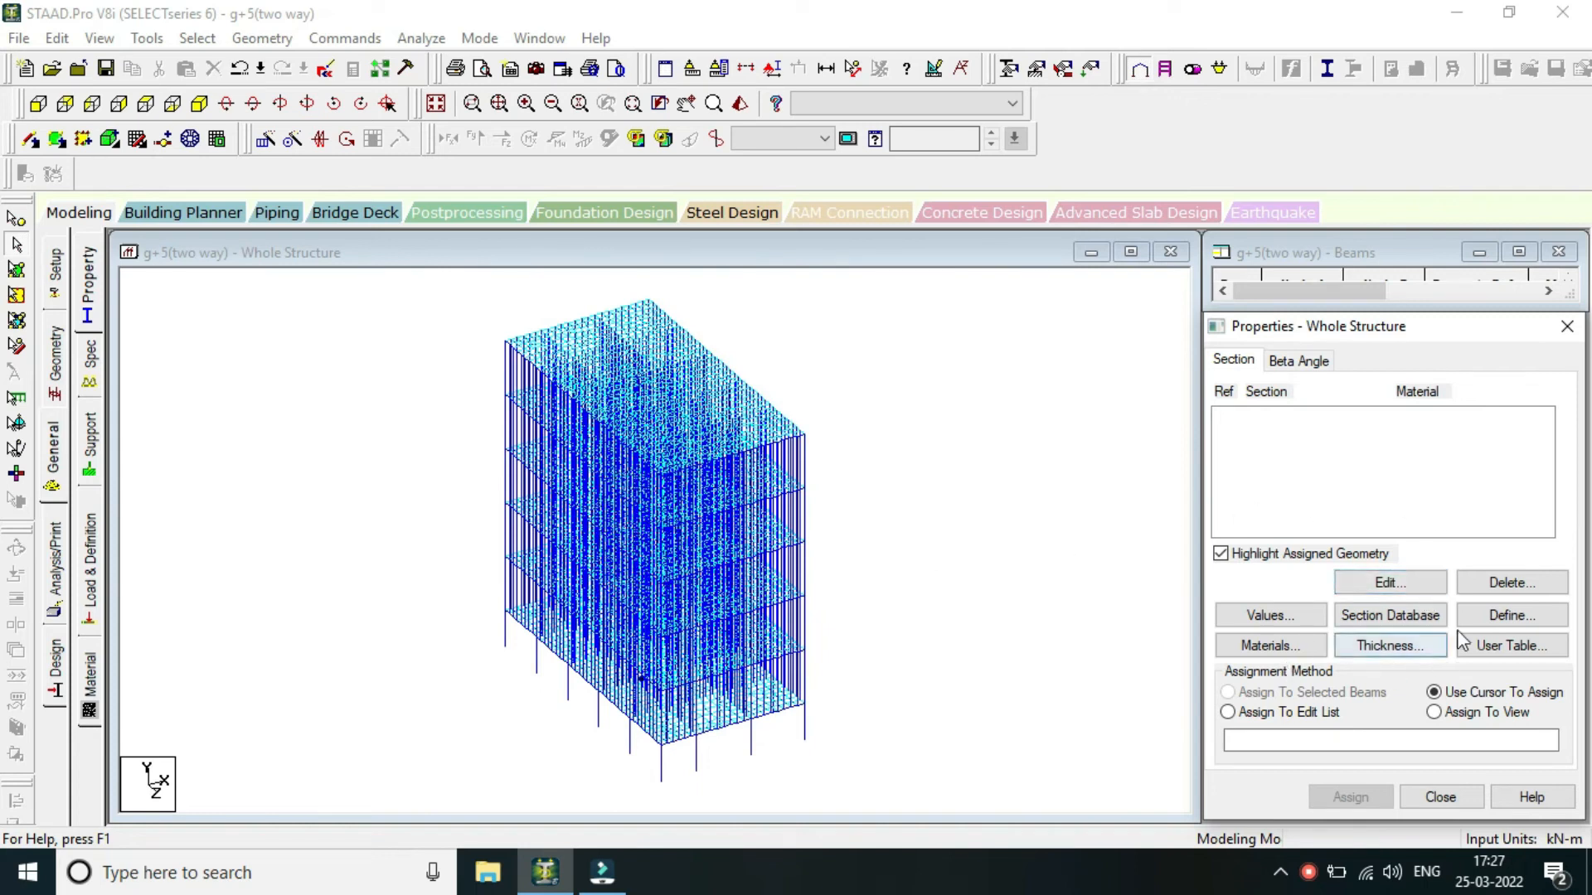
click(1497, 620)
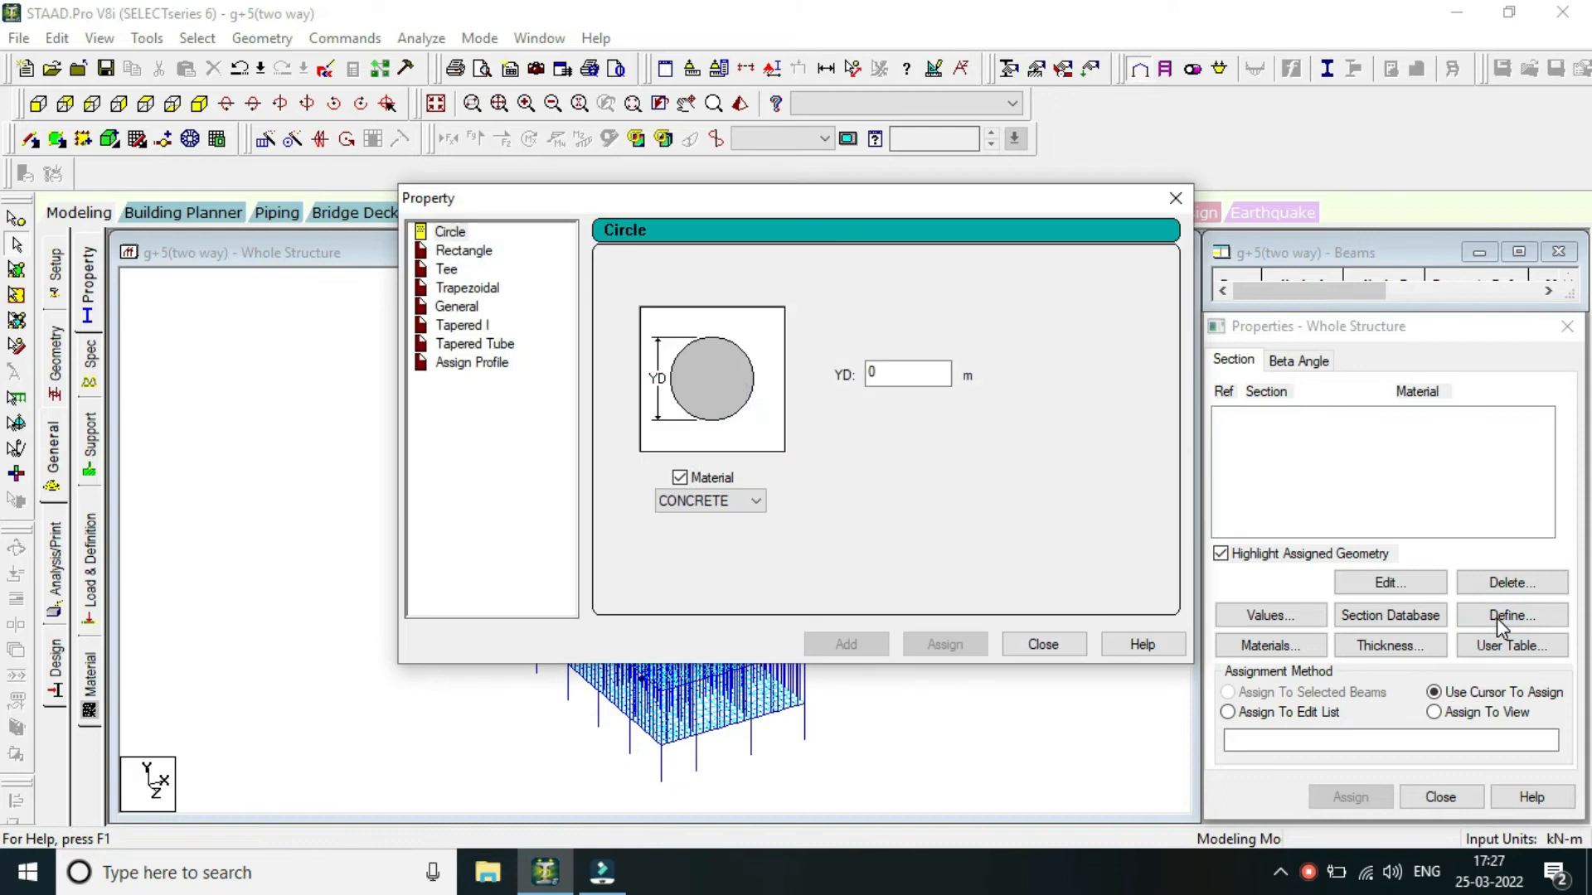
drag(739, 193, 1182, 250)
click(898, 306)
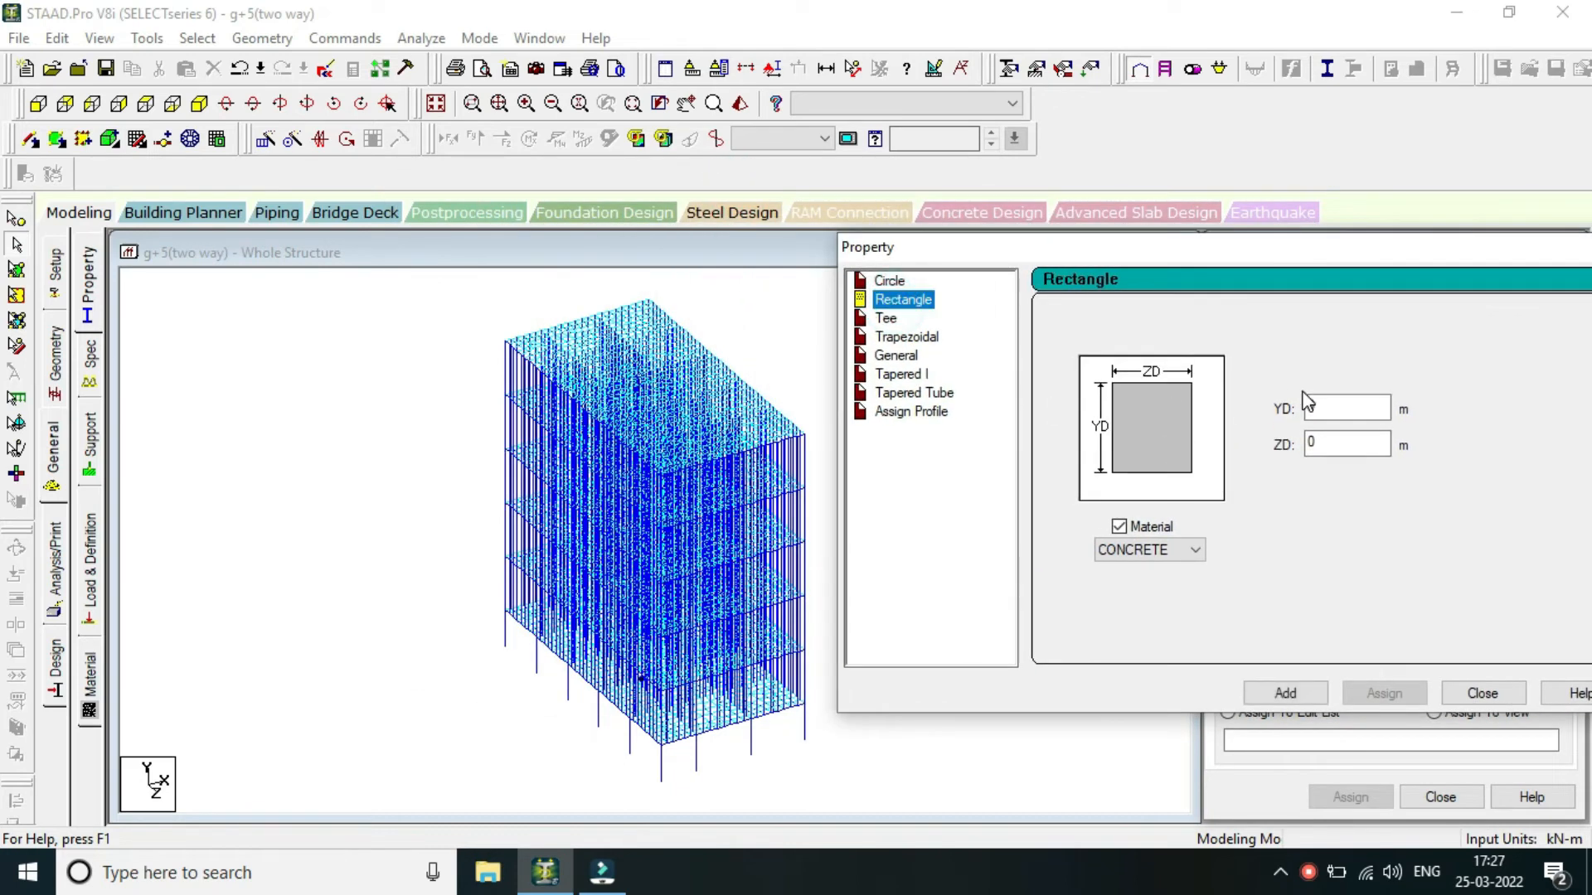
drag(1337, 403, 1241, 406)
text(.45)
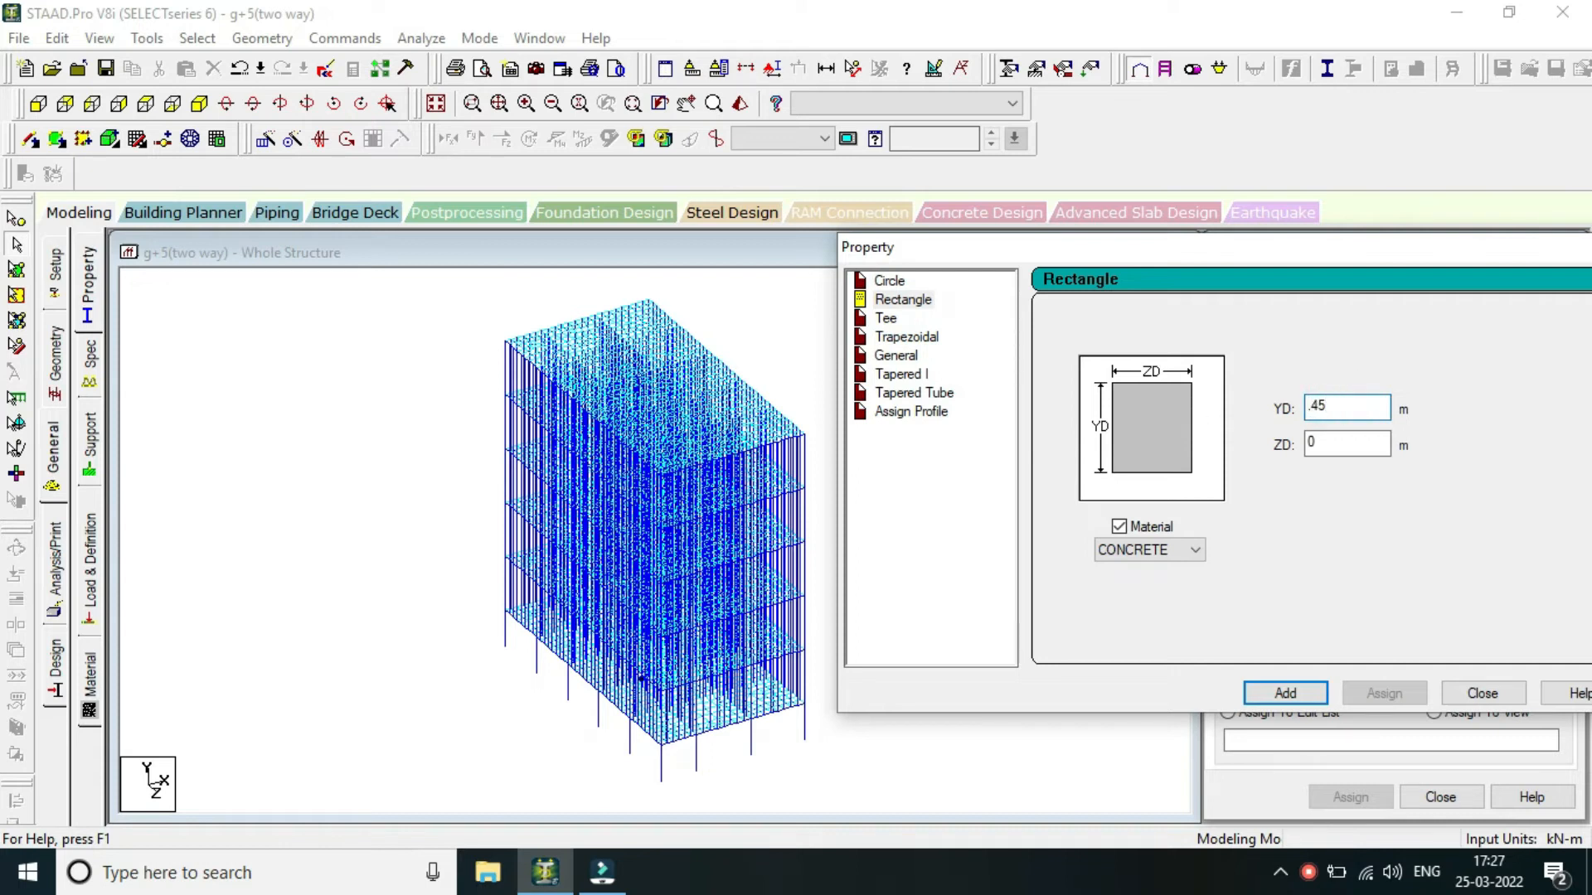
click(1362, 441)
text(.3)
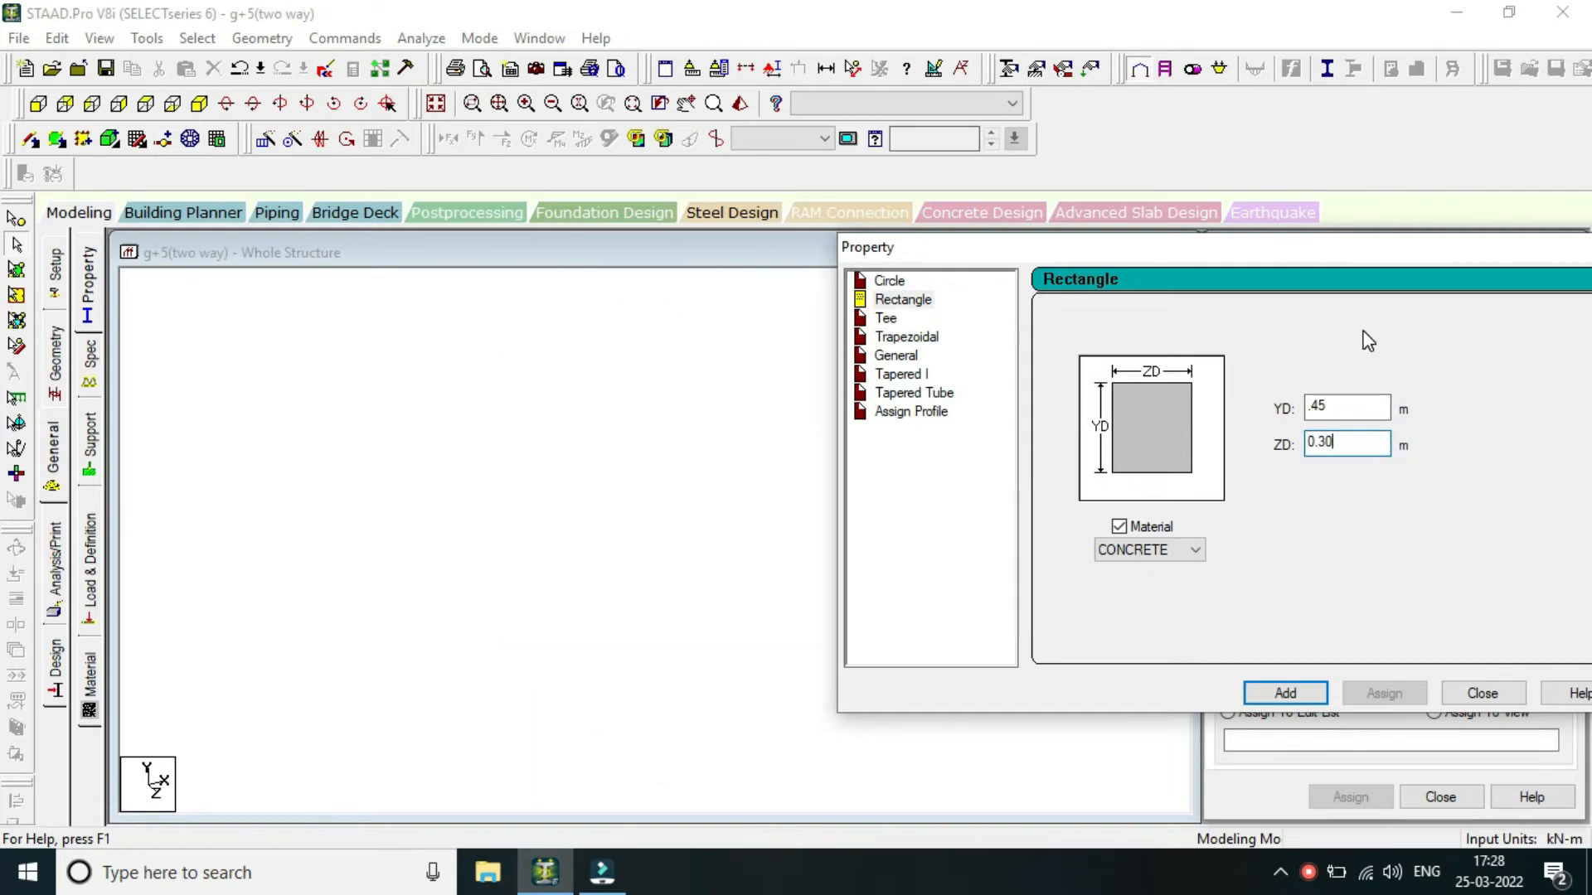
key(Return)
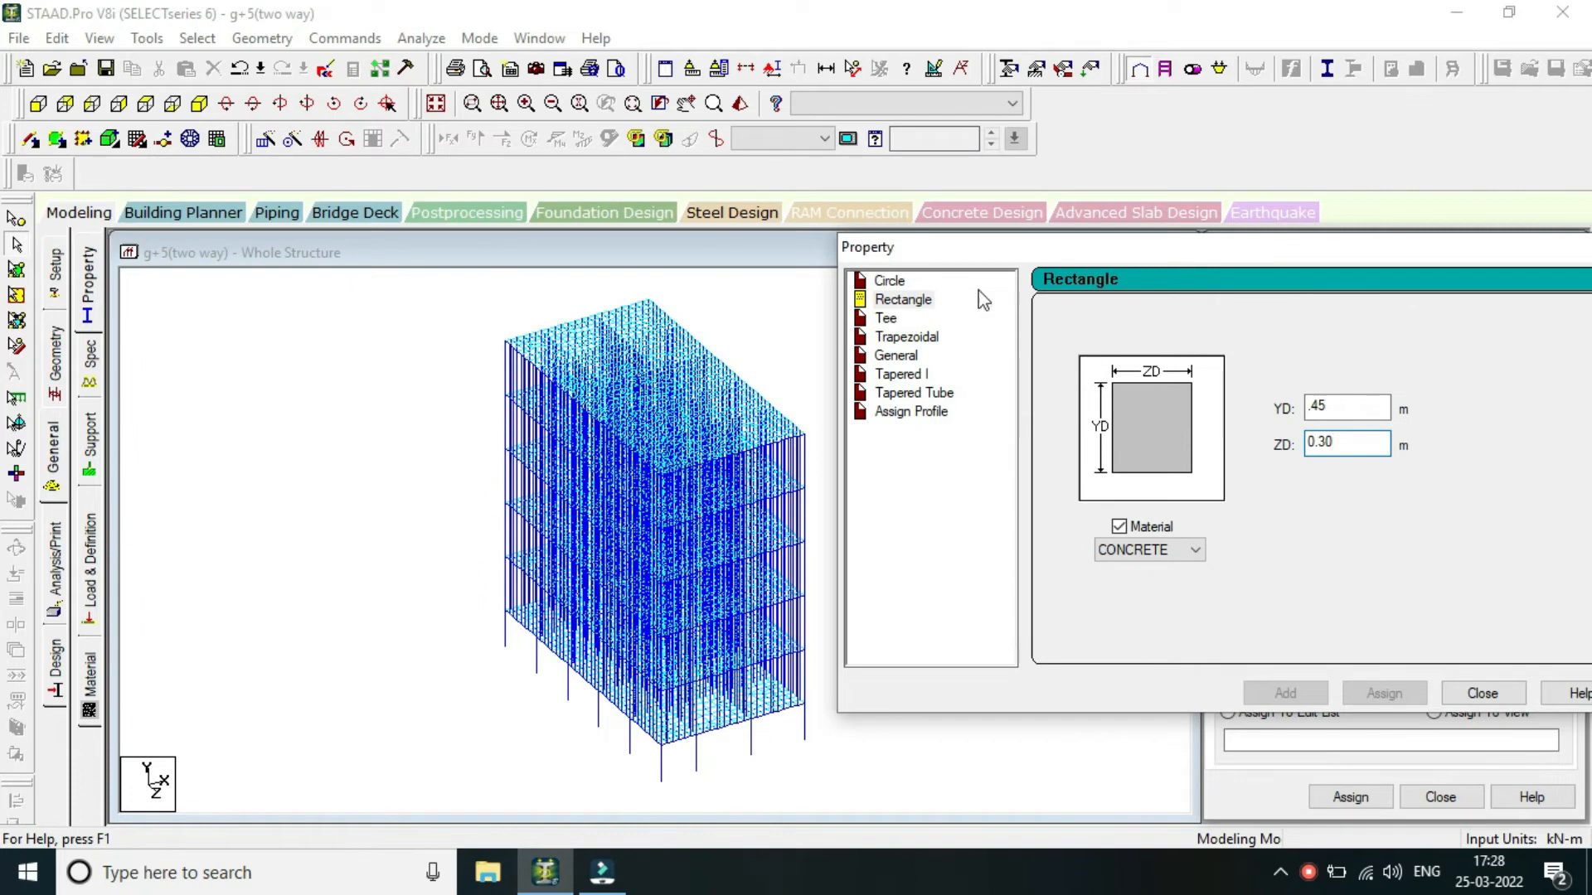
Add a second rectangular concrete section with YD and ZD of 0.30 m and close the section definition.
click(1345, 411)
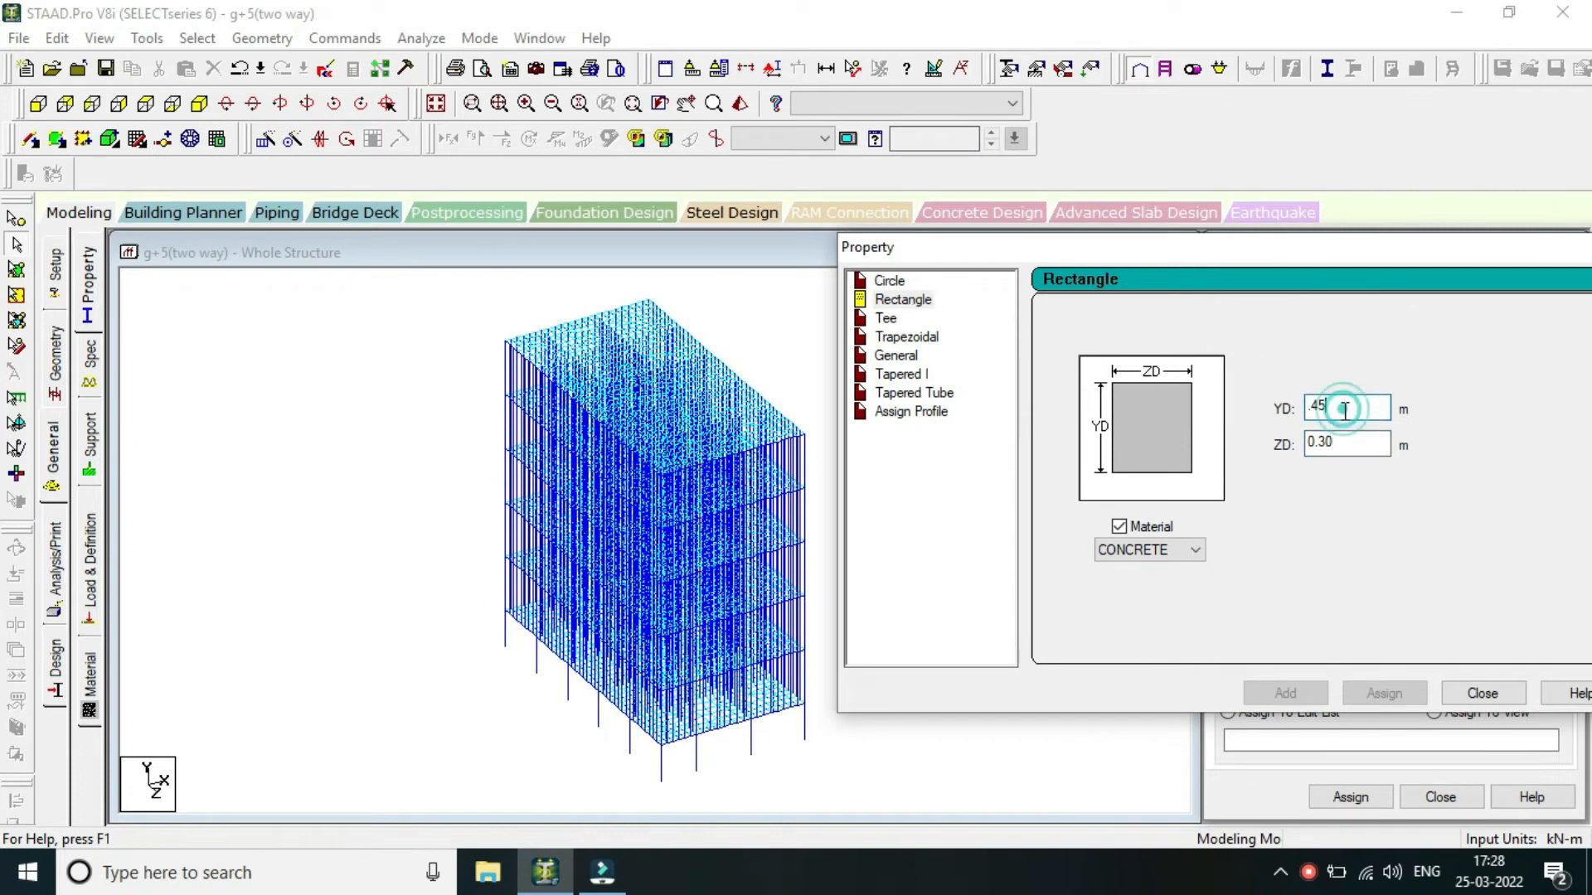
key(BackSpace)
key(BackSpace)
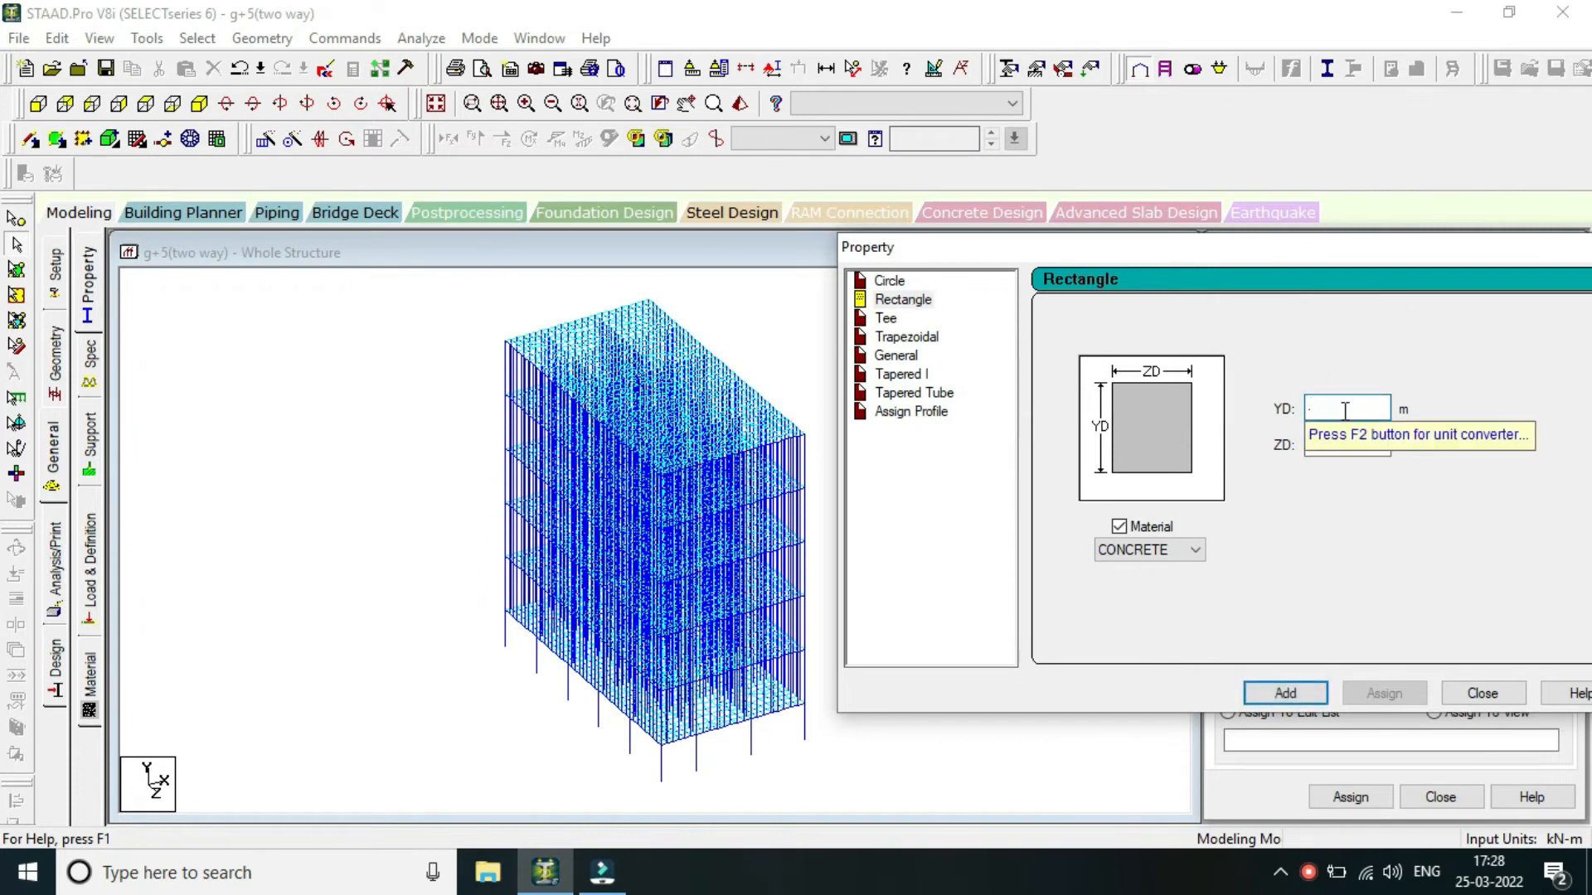
text(30)
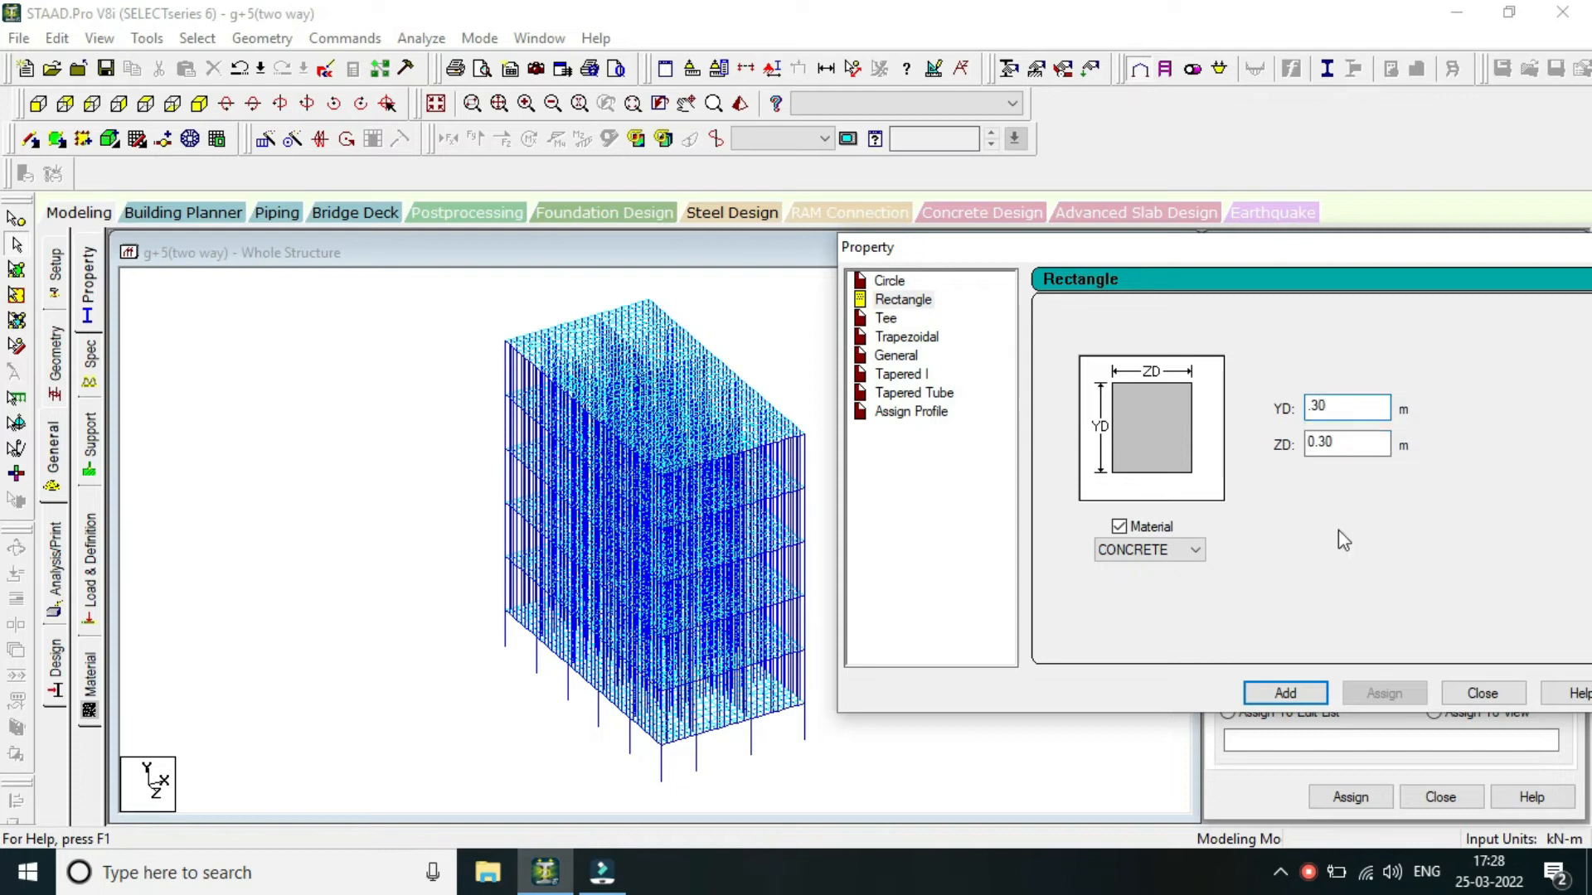
click(1314, 688)
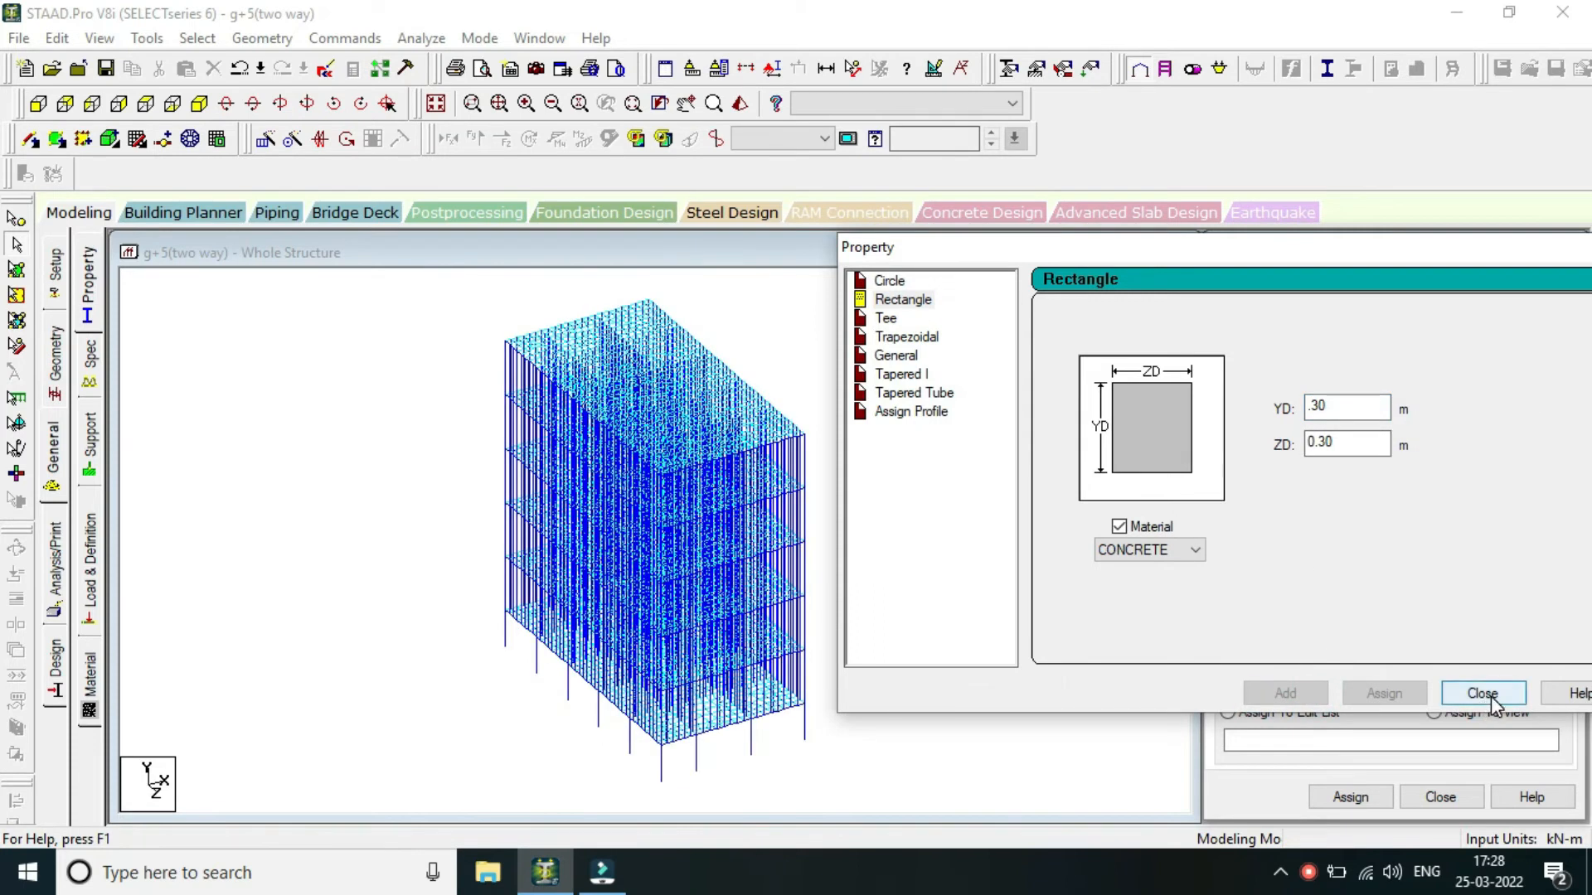
click(1489, 695)
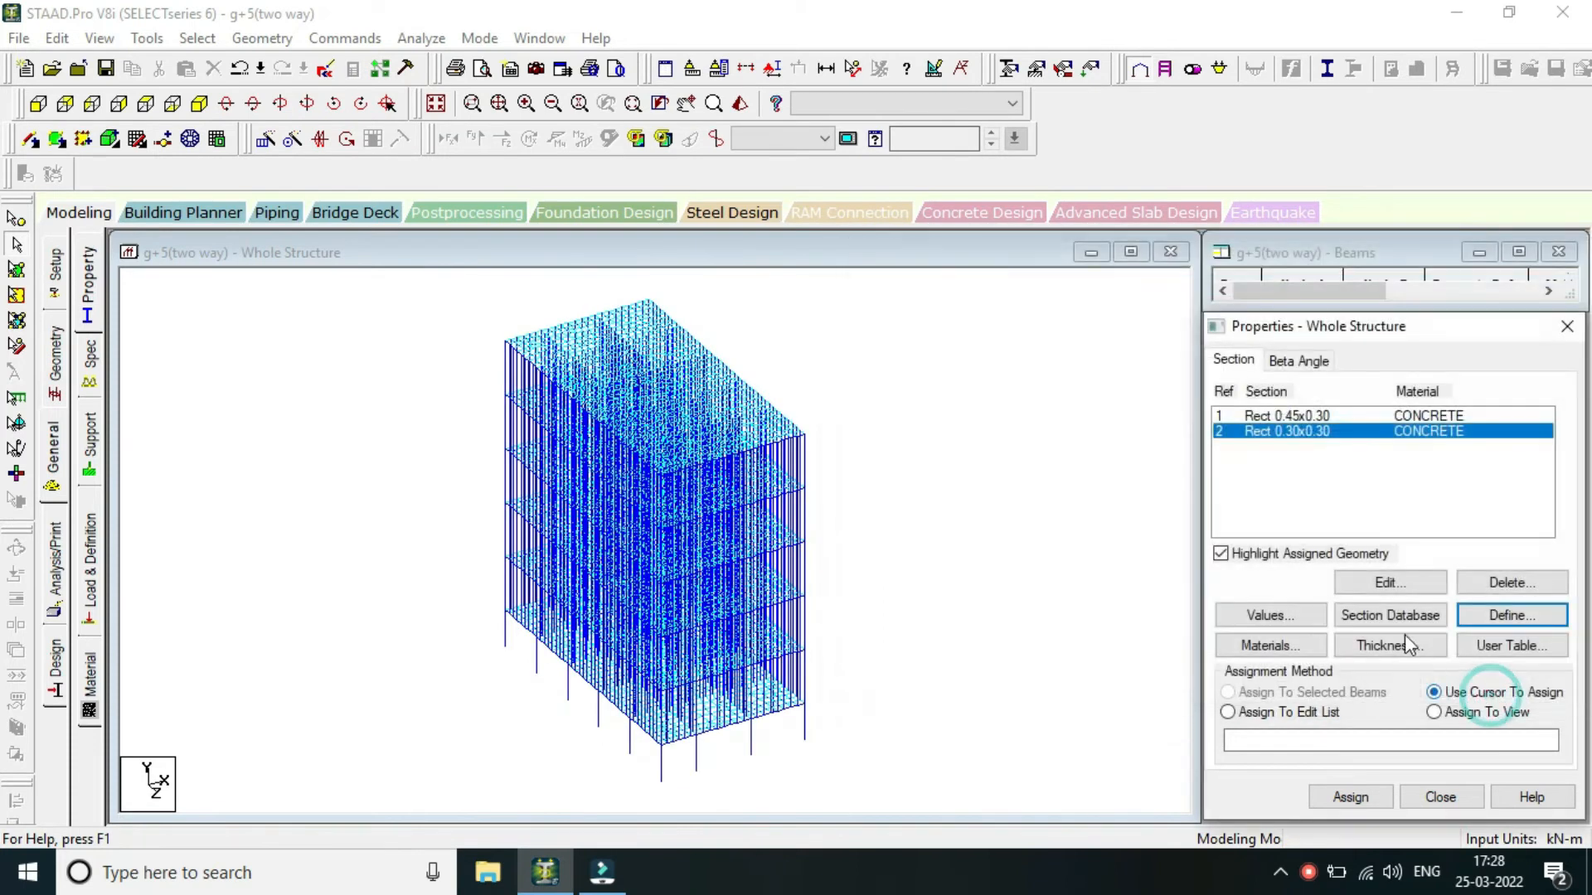
Compare the plate element thickness and surface thickness options, and close the dialog without adding a thickness.
click(1352, 415)
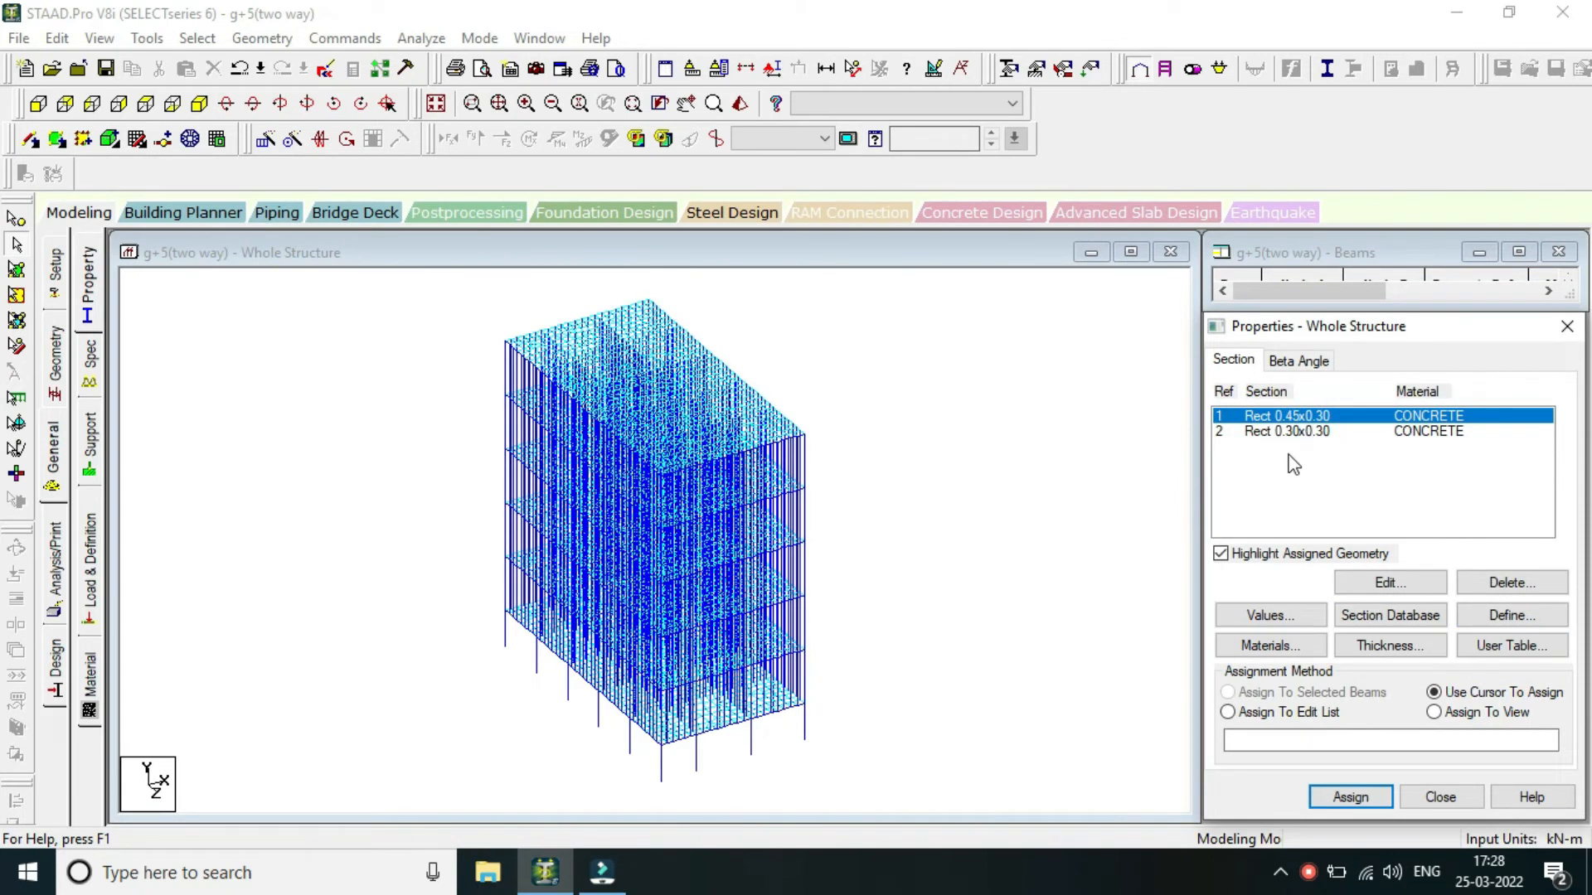
click(1381, 645)
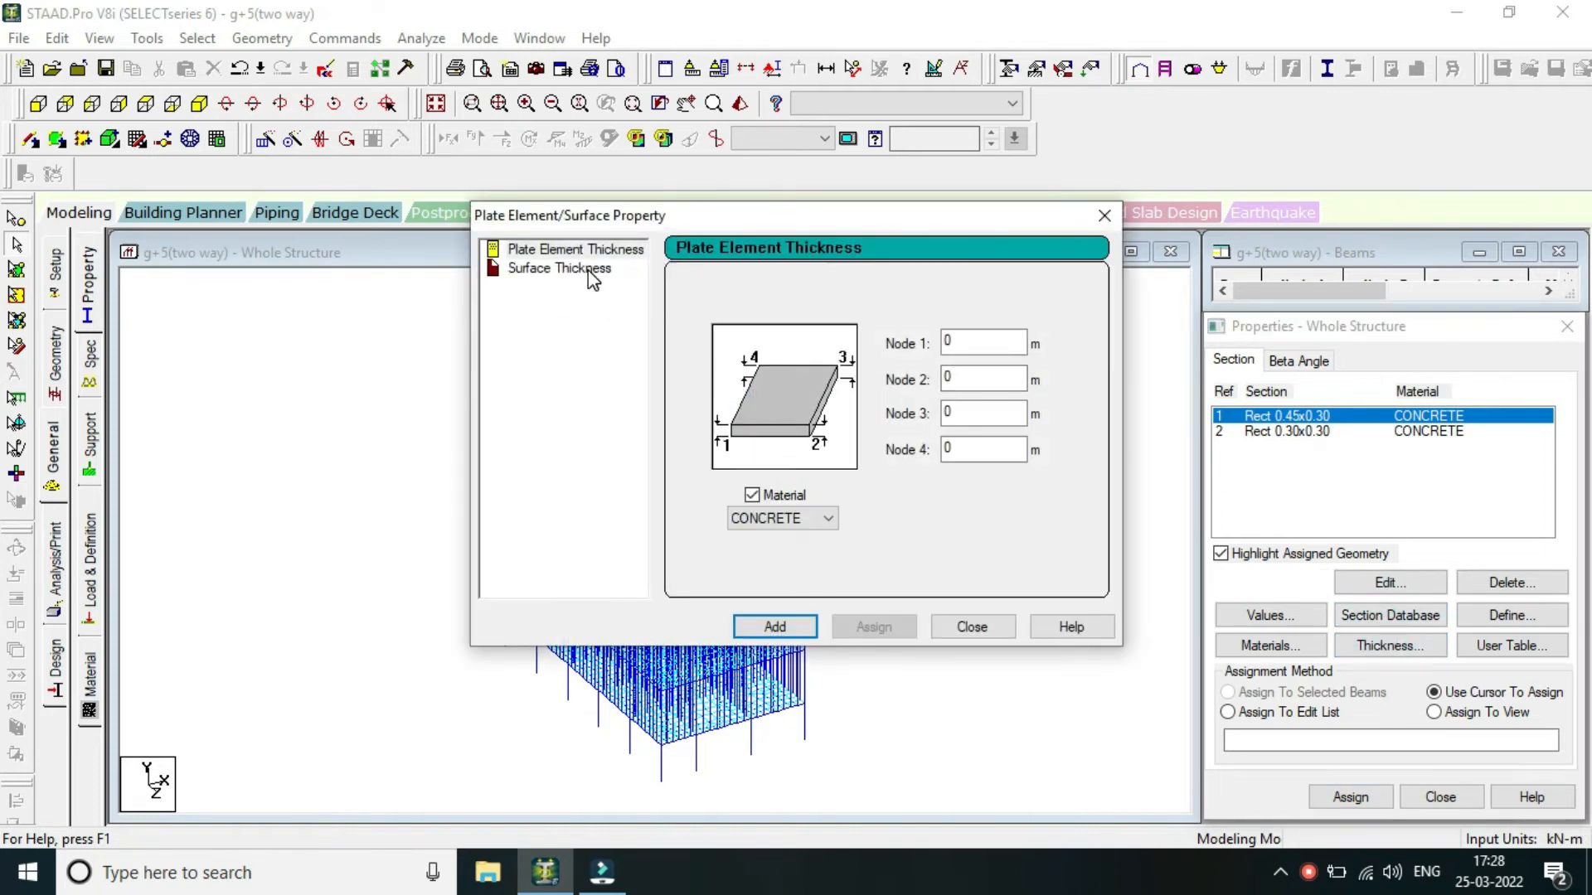
click(586, 268)
drag(746, 217, 1162, 206)
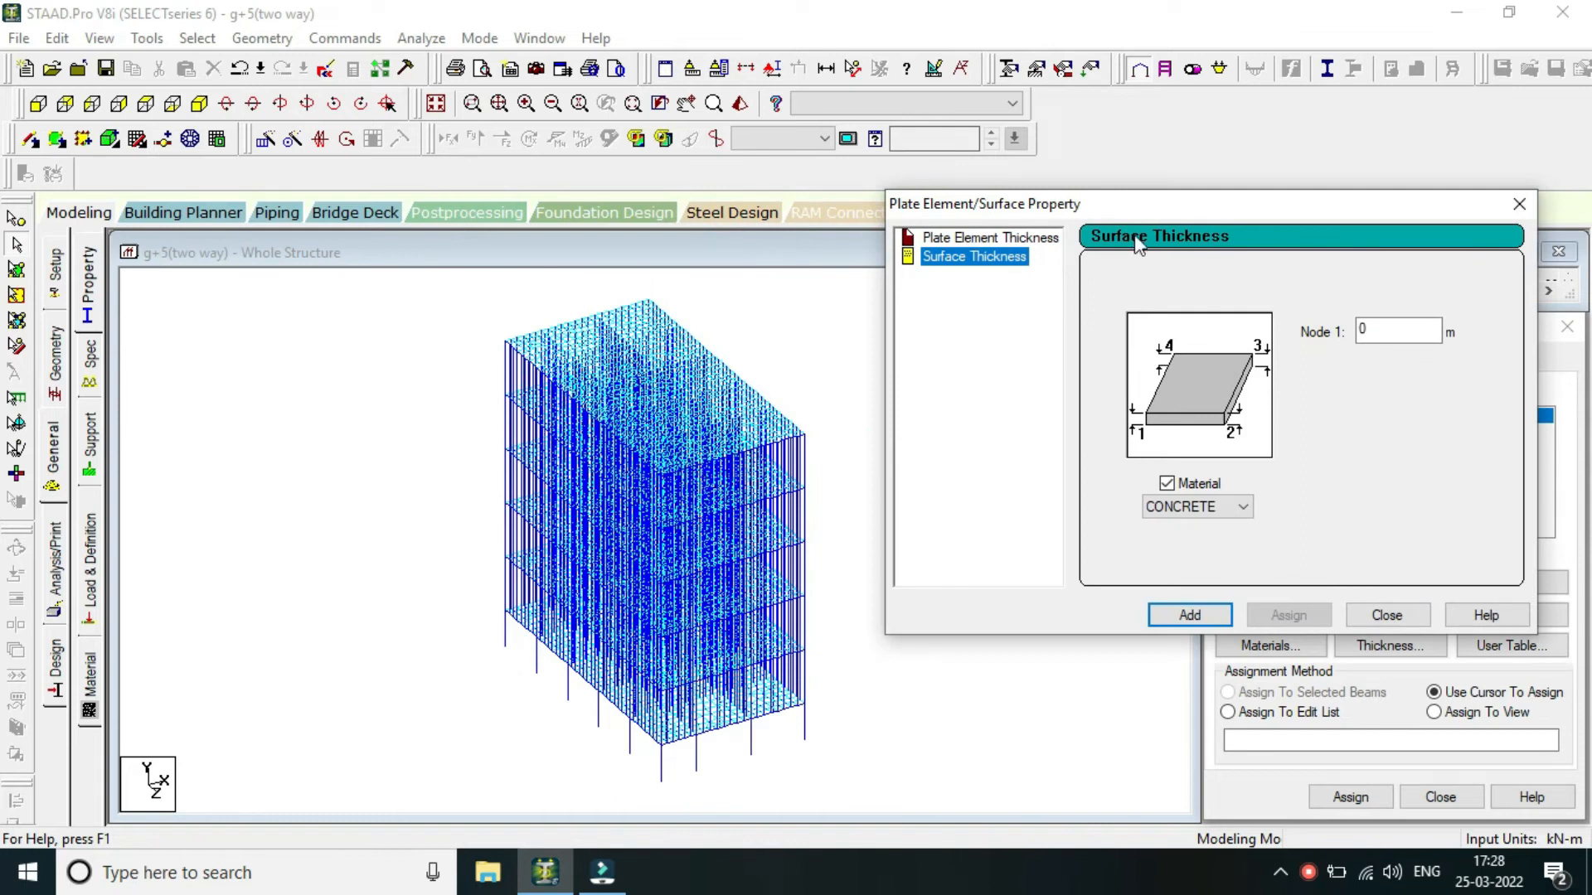
click(1039, 239)
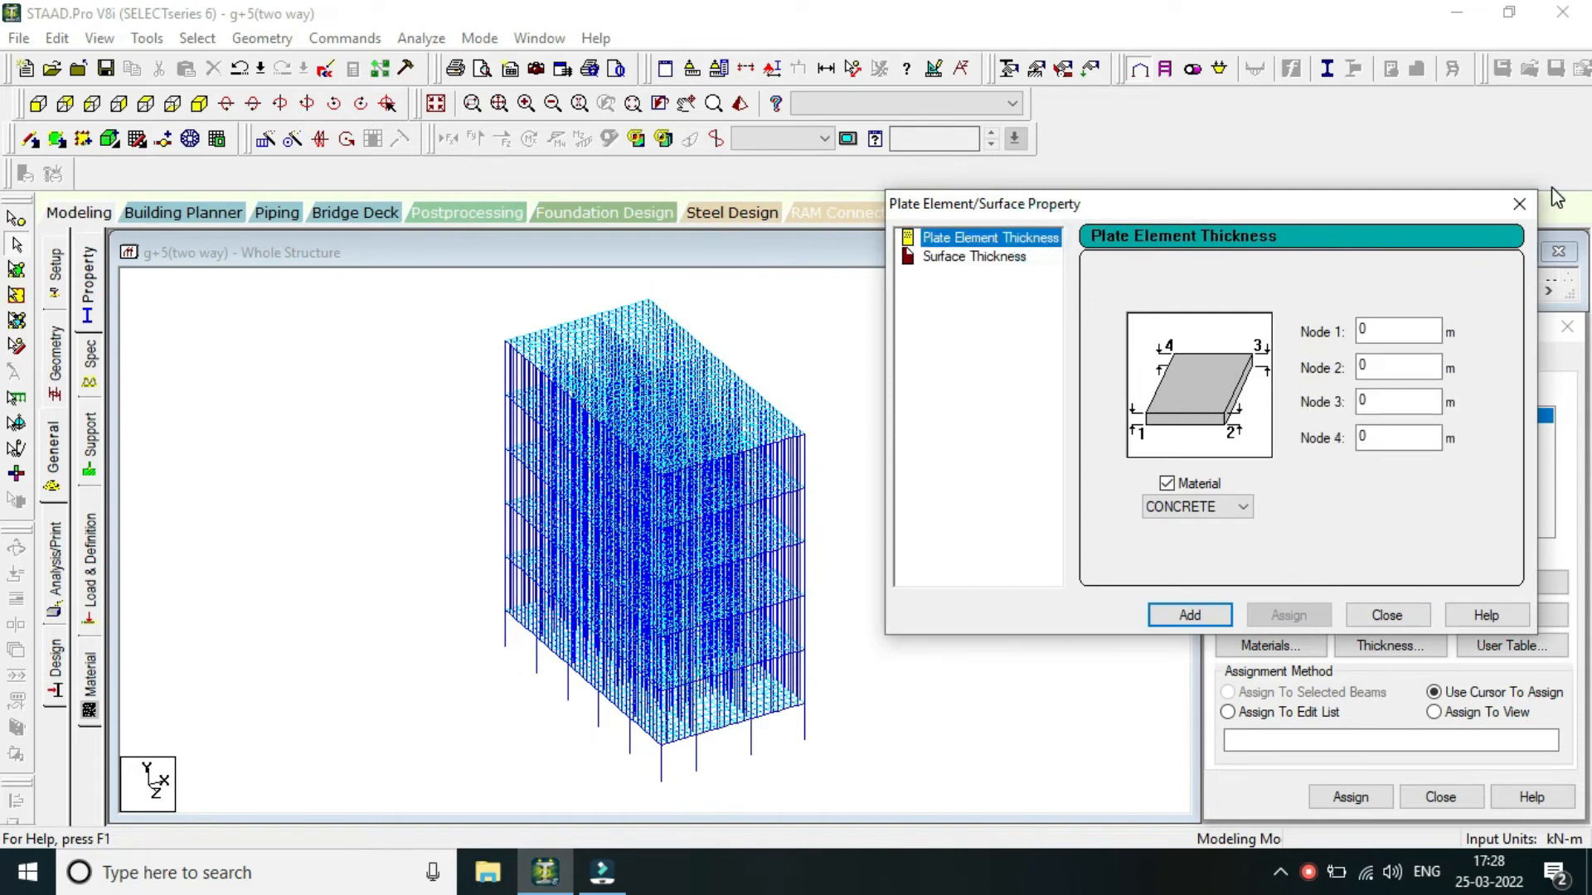
click(1525, 206)
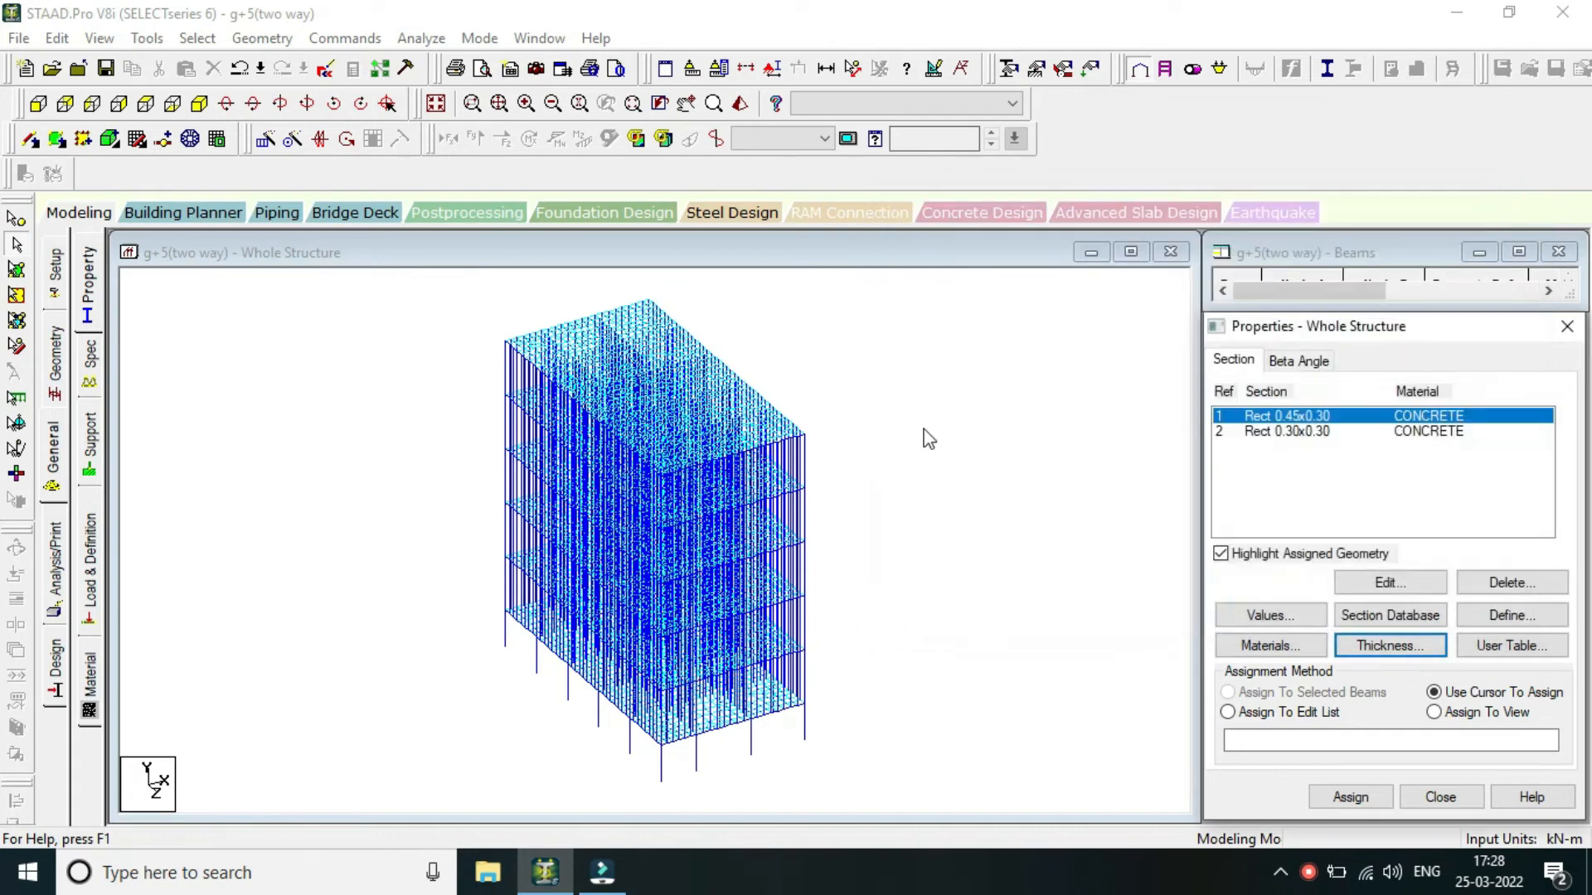
Try to window-select the building's slabs with the surface cursor and the plates cursor.
click(1005, 411)
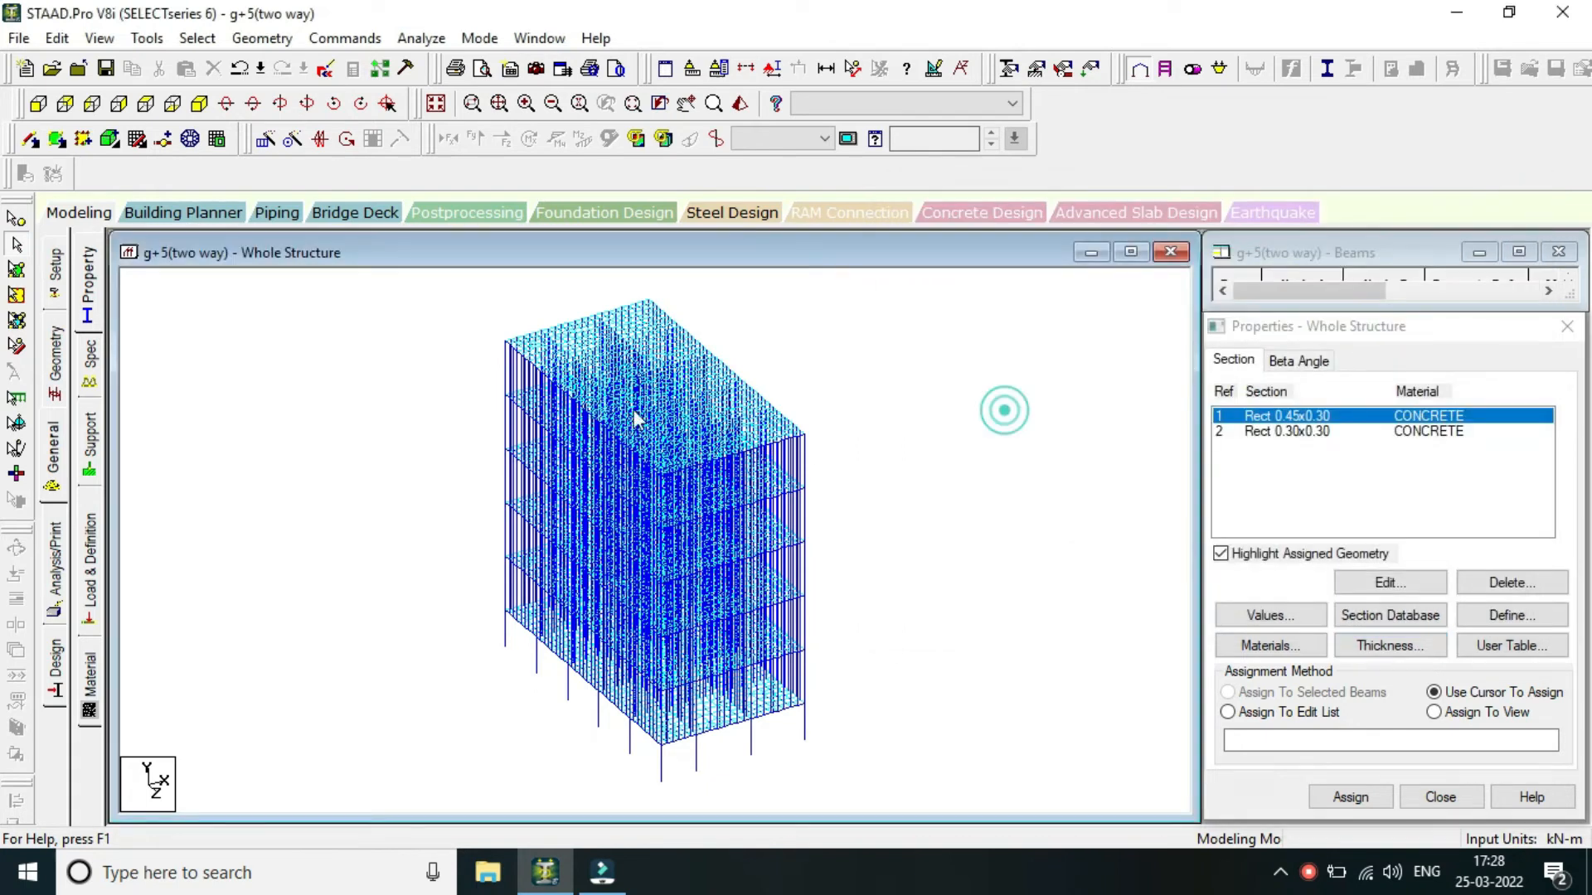
click(17, 296)
drag(387, 366, 782, 650)
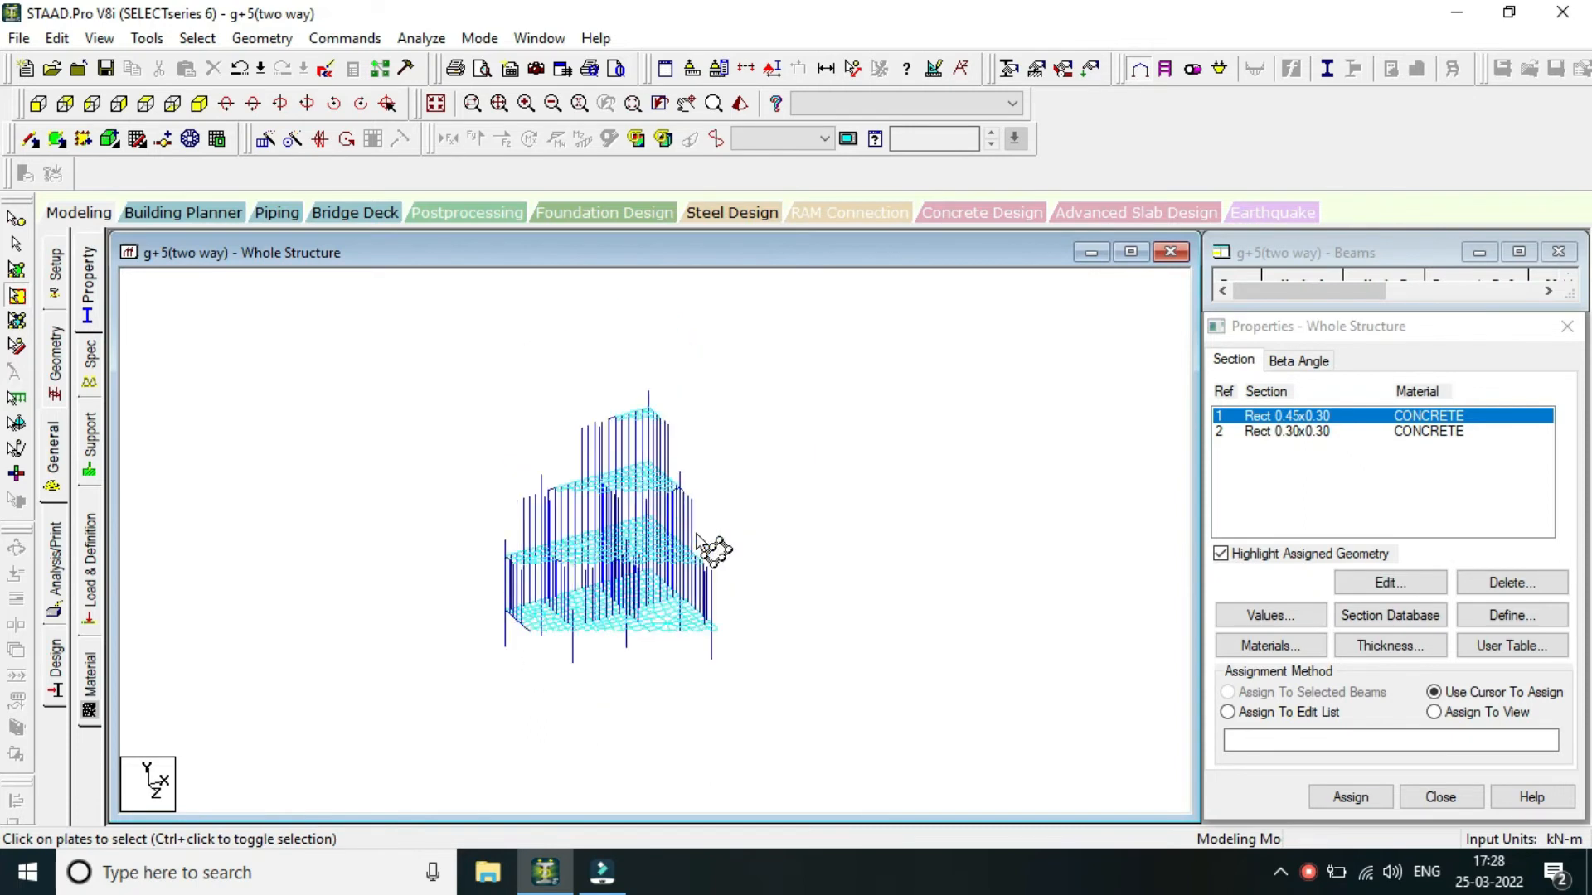
click(24, 270)
scroll(476, 393, down, 1)
drag(432, 349, 747, 572)
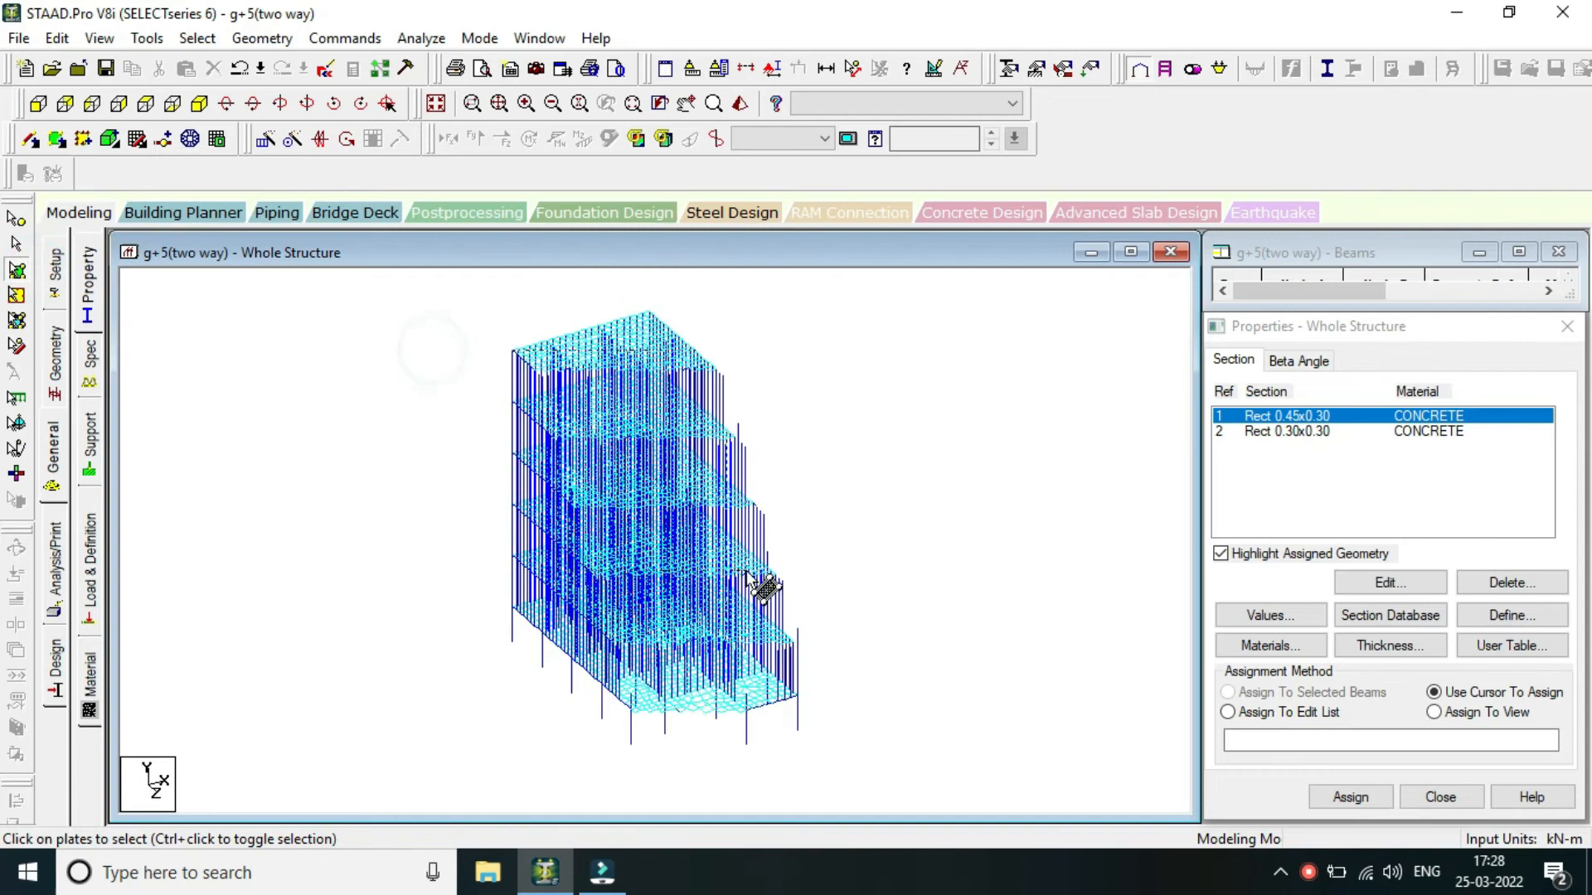
click(1041, 539)
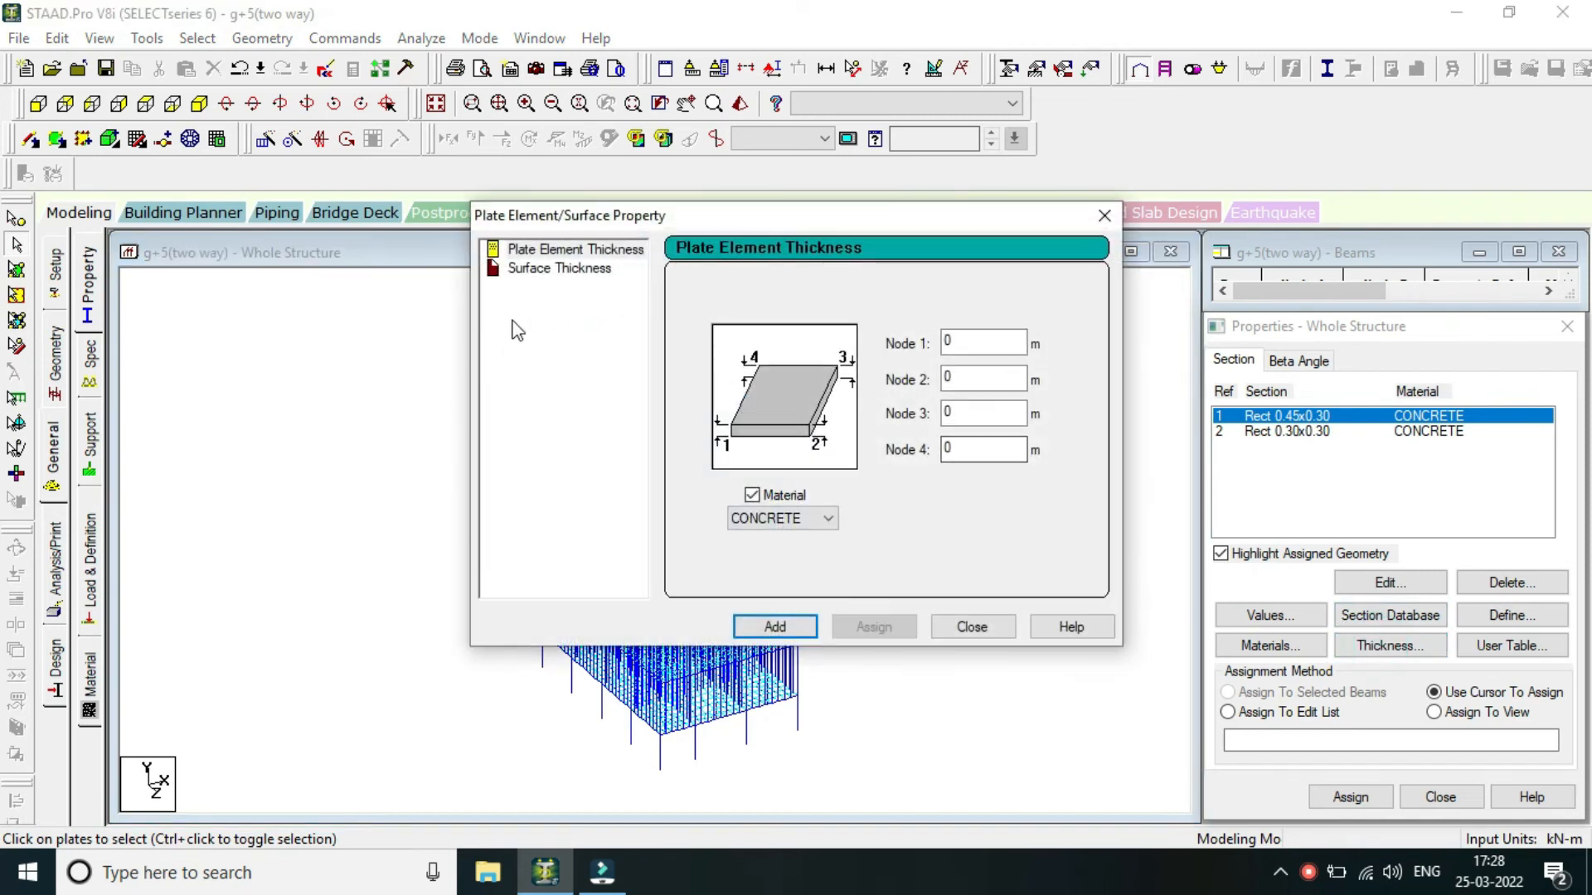
Add a concrete plate element thickness of 0.15 m at all four nodes and close the thickness definition.
click(986, 337)
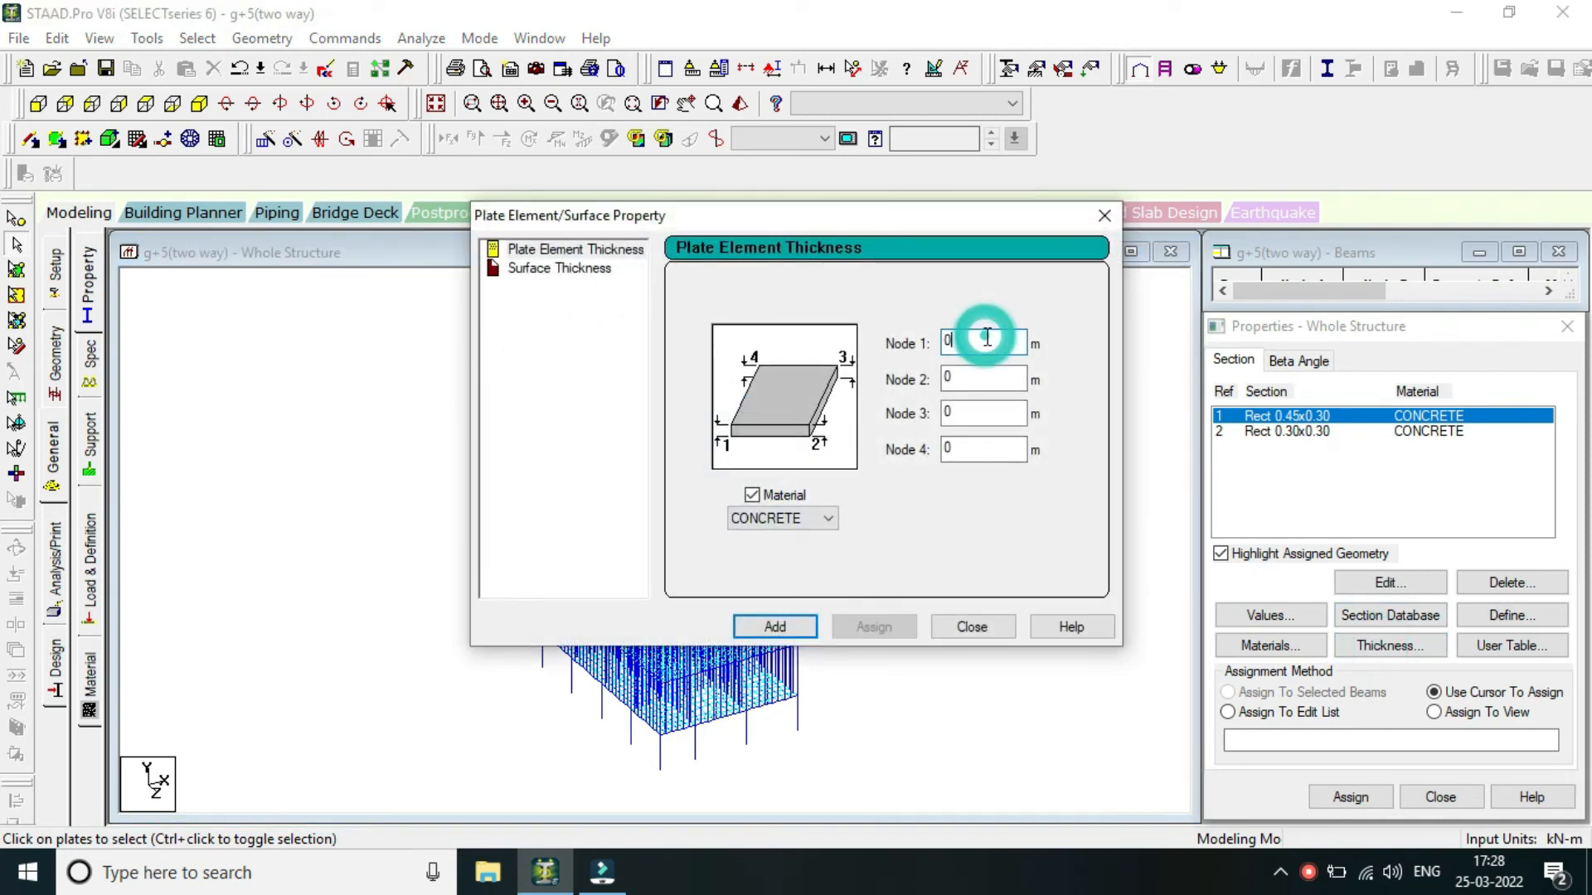
text(.15)
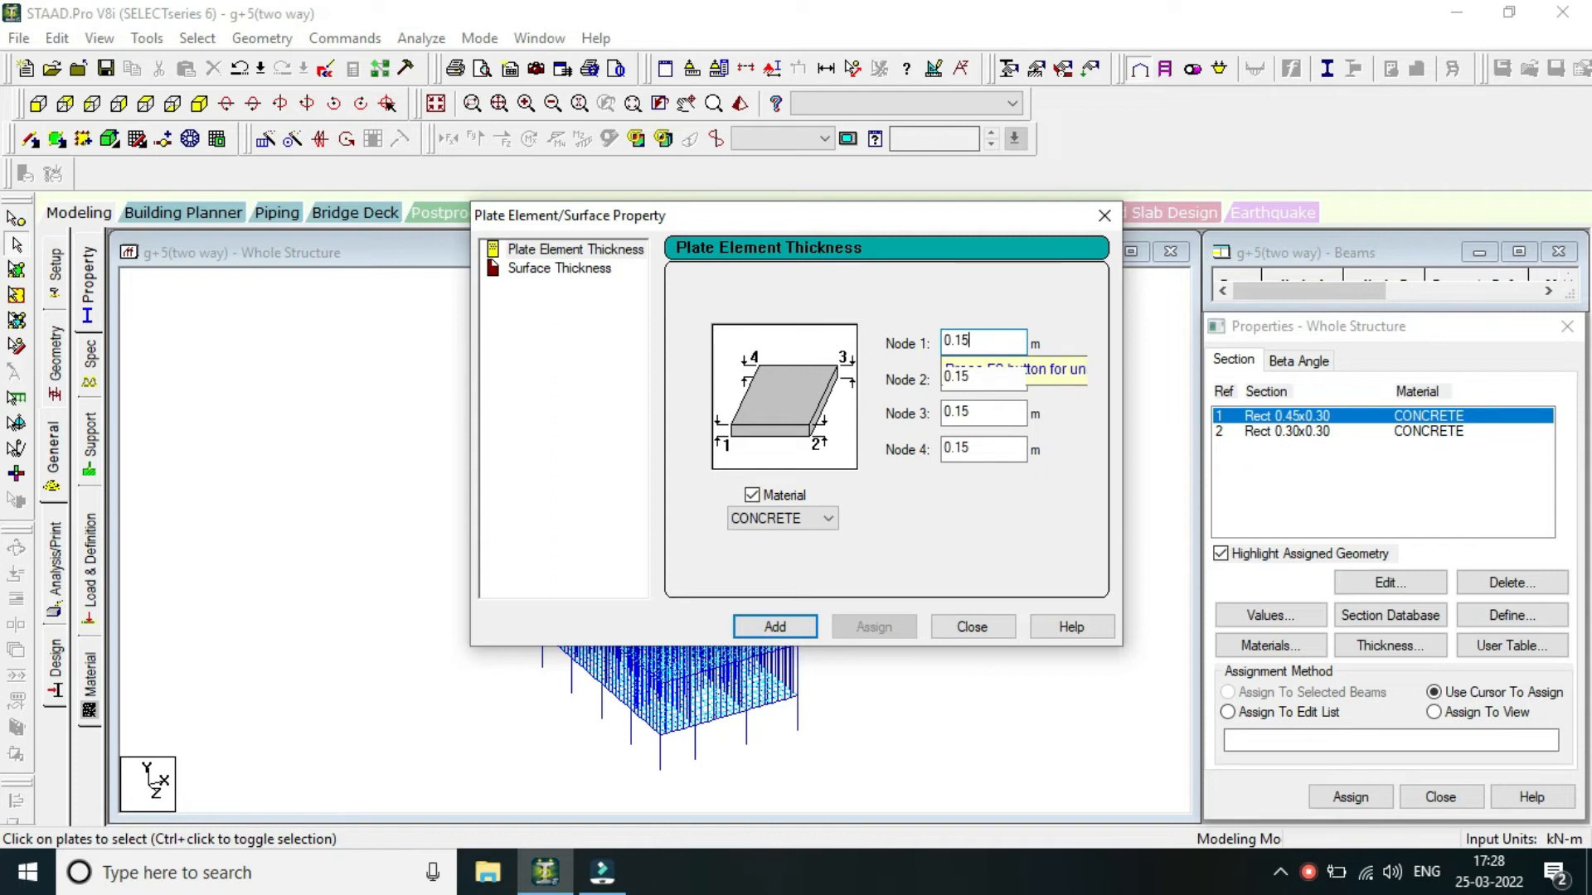
click(767, 634)
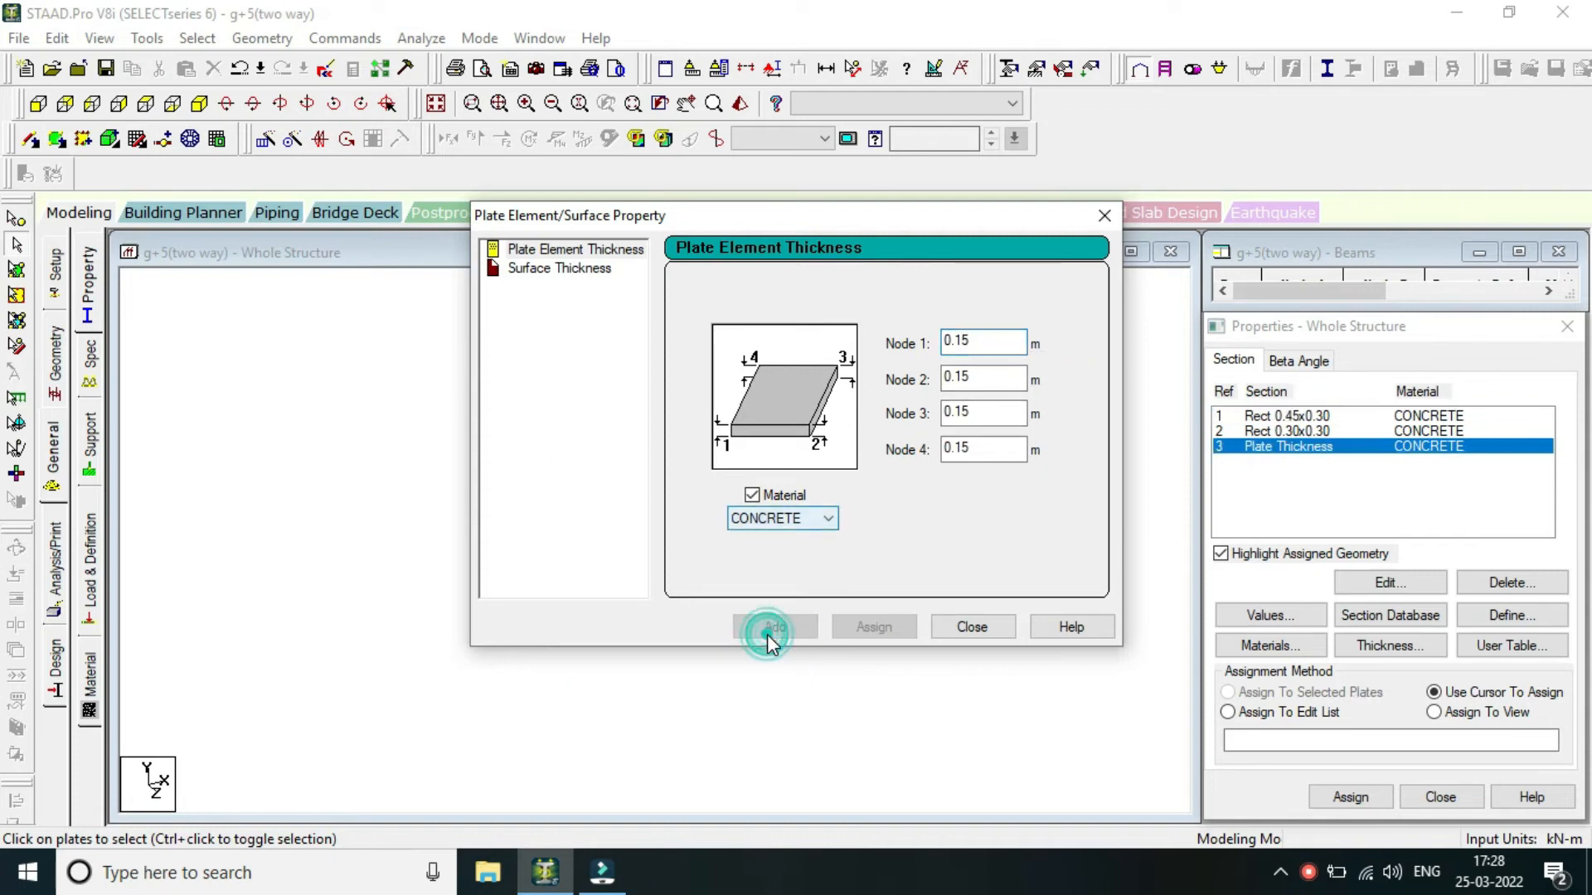
click(1002, 628)
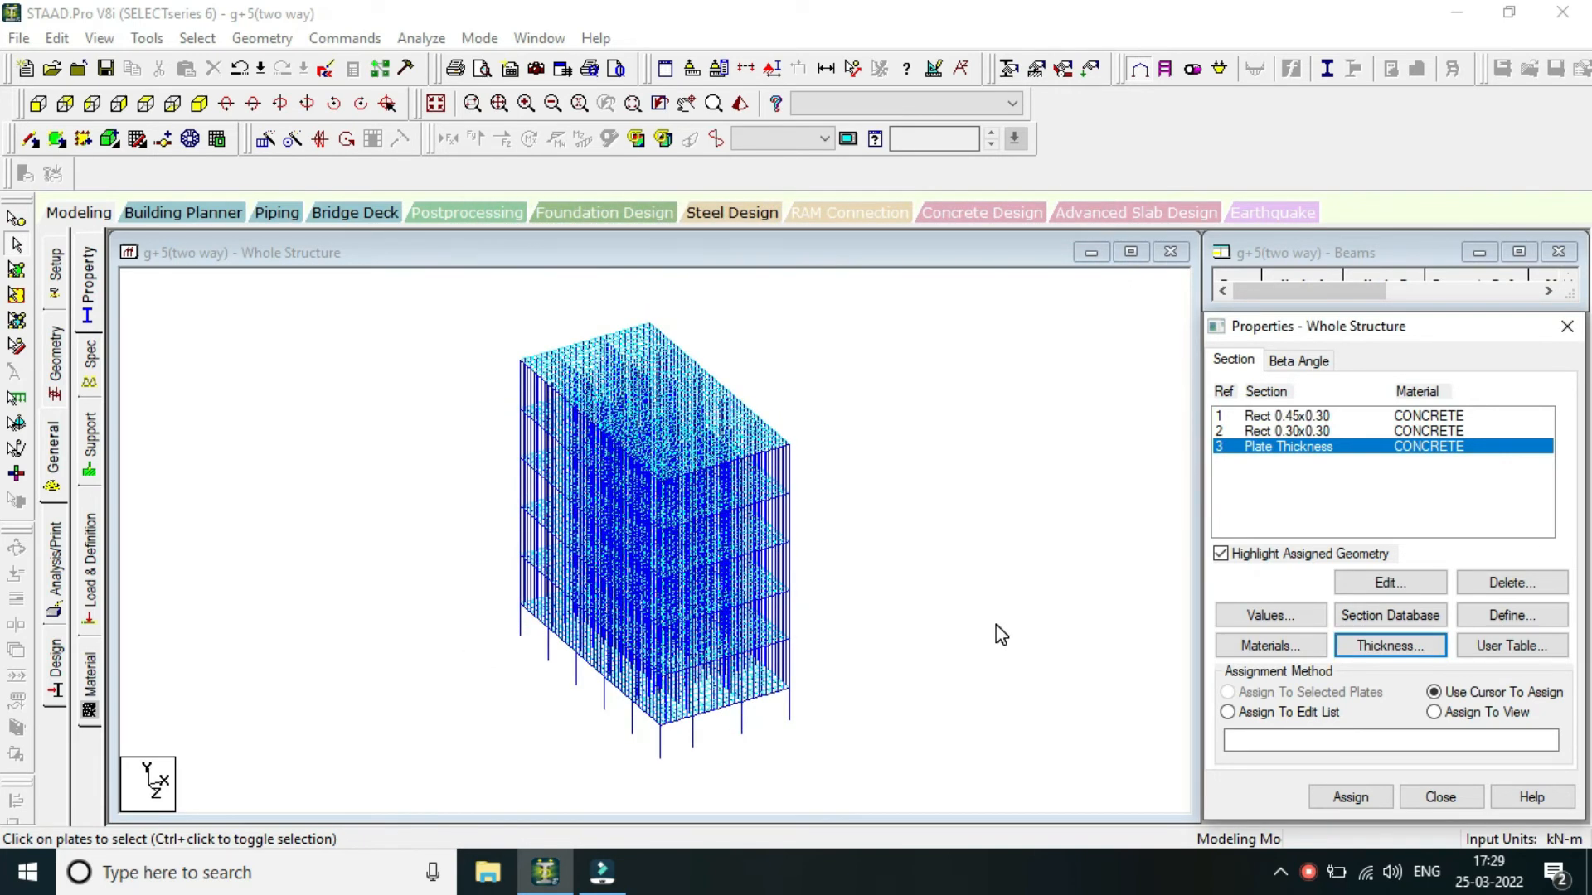
Choose the Rect 0.45x0.30 concrete section as the property for assignment.
scroll(997, 624, up, 1)
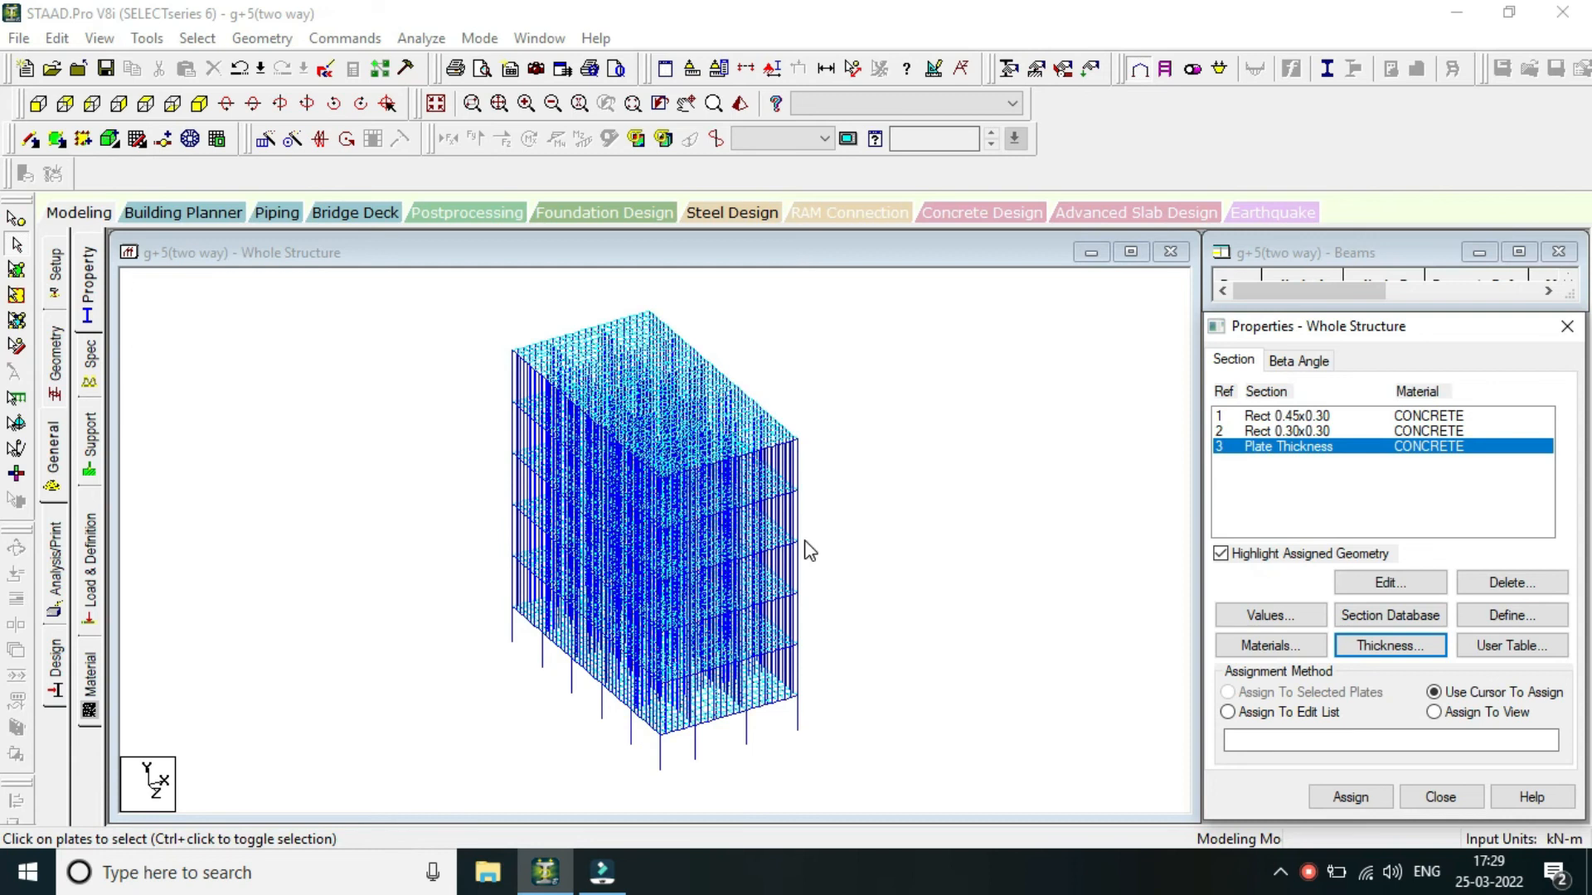
click(1319, 417)
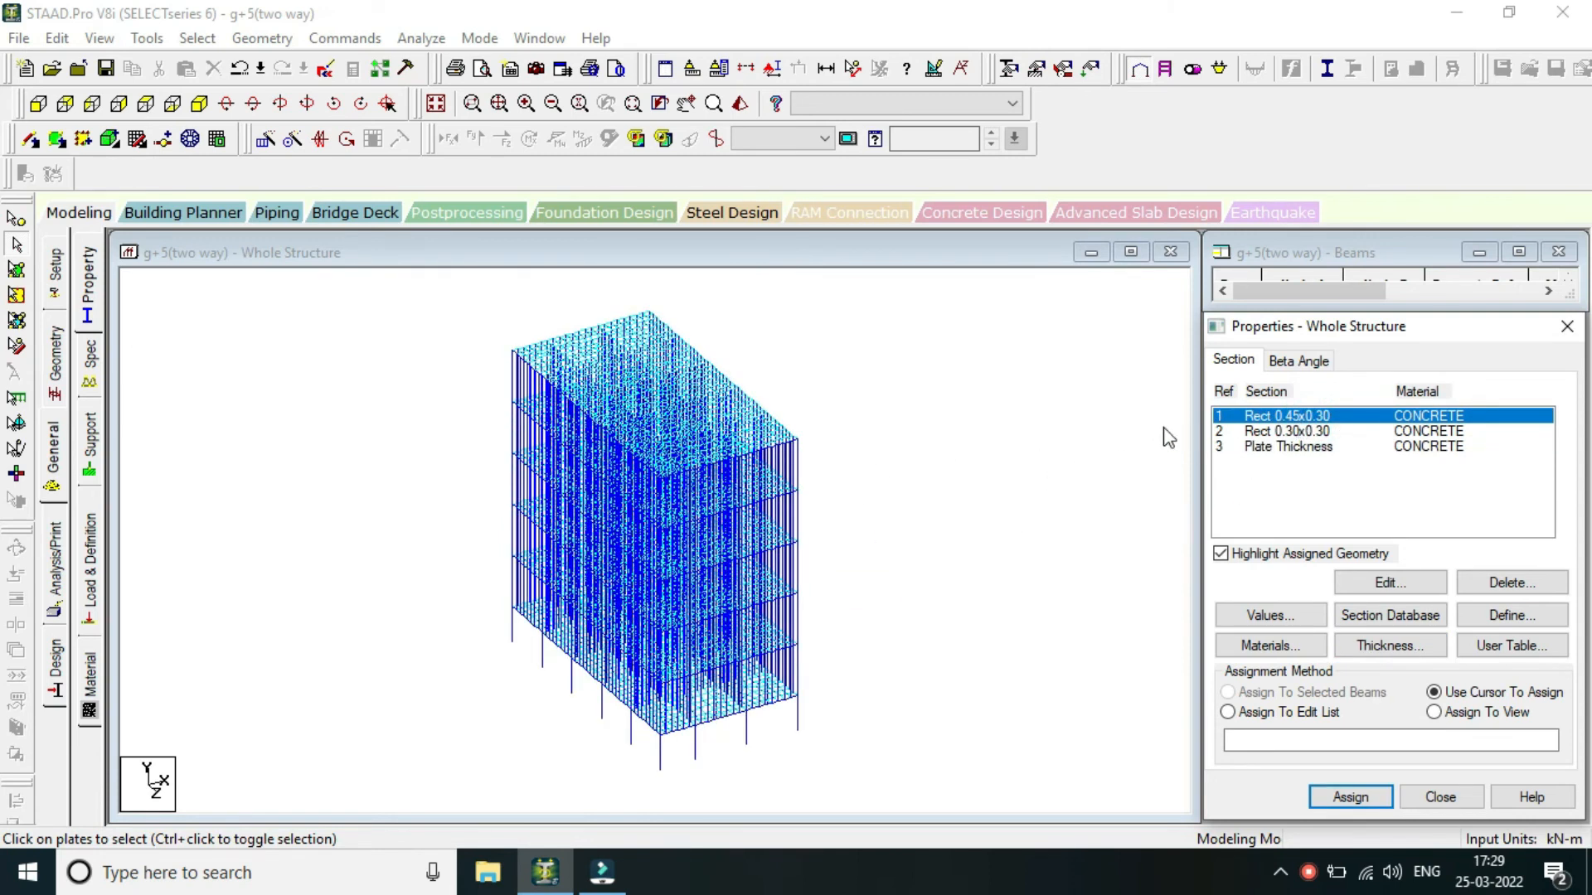
scroll(1161, 437, up, 1)
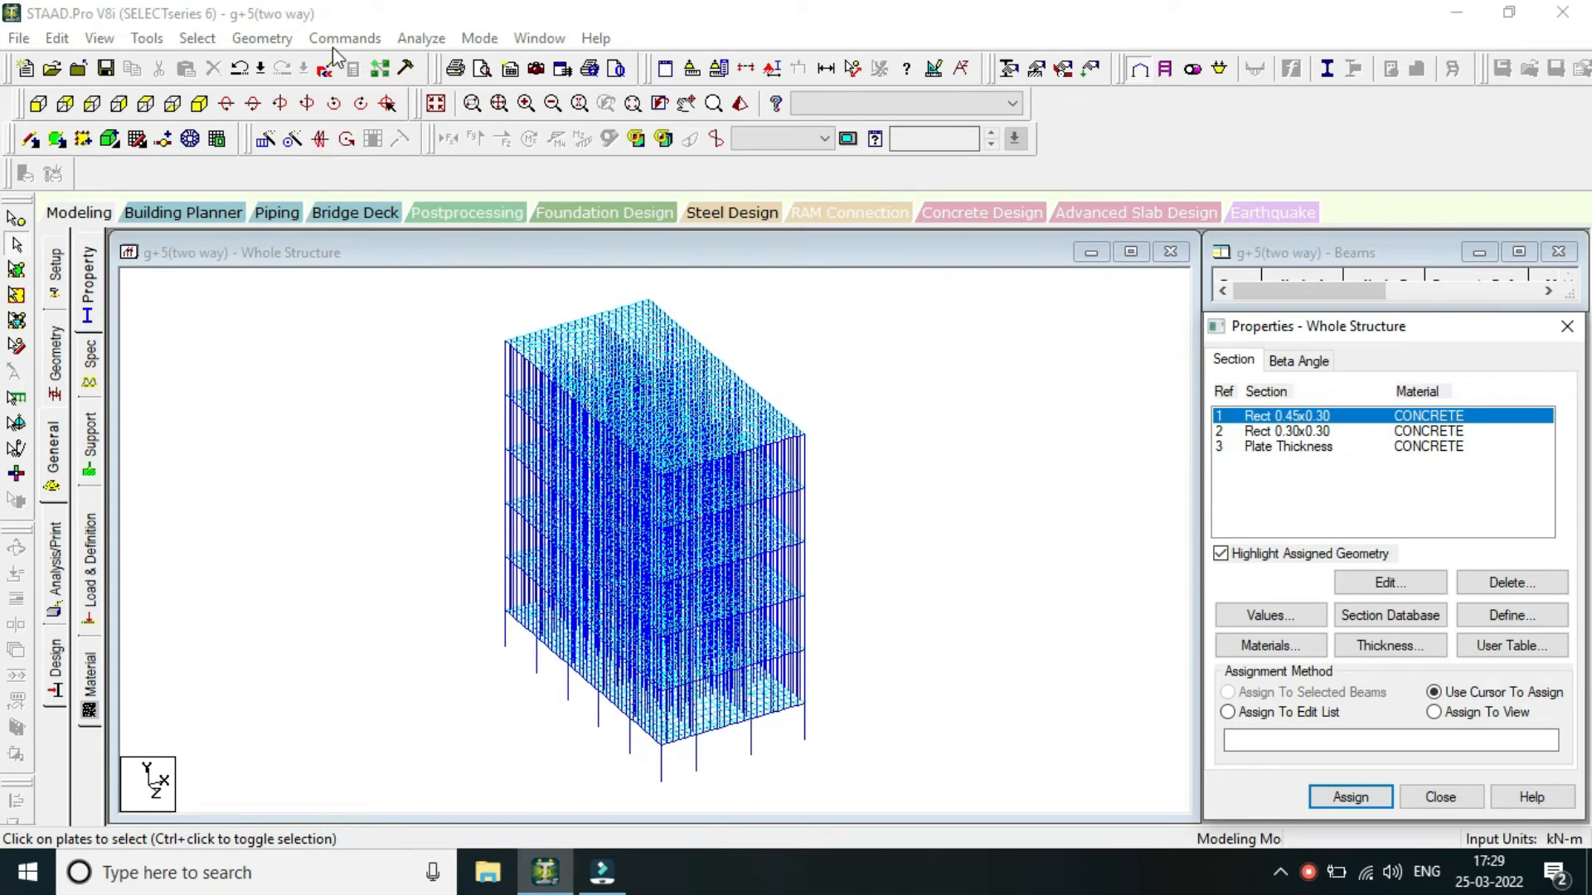
Try selecting all beams parallel to Y, check the selection in a side view, and clear it.
click(193, 40)
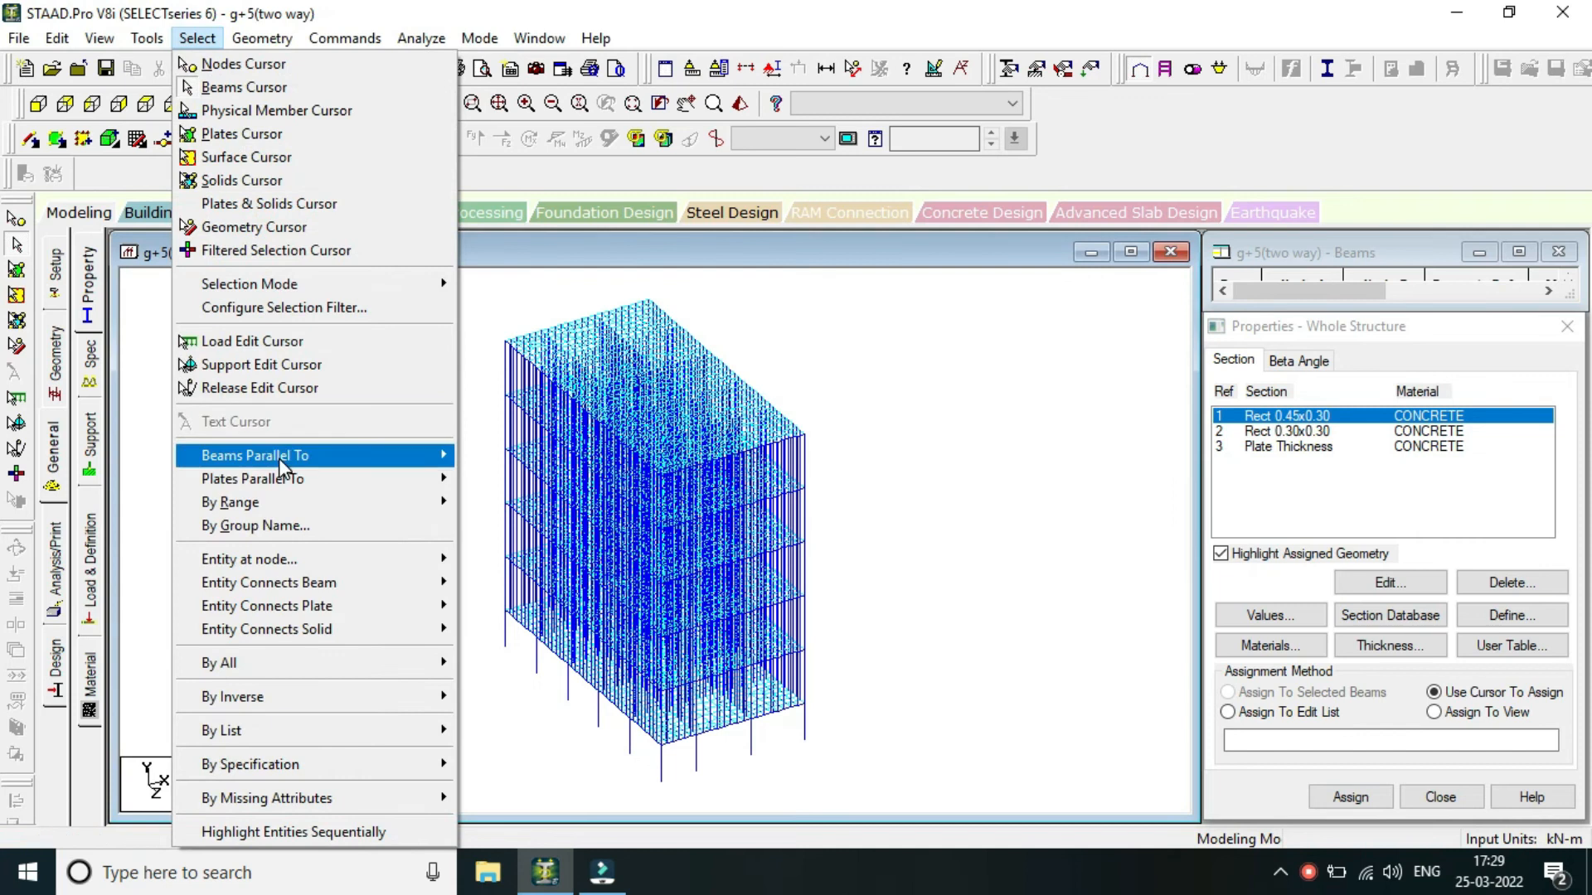
mouse_move(282, 465)
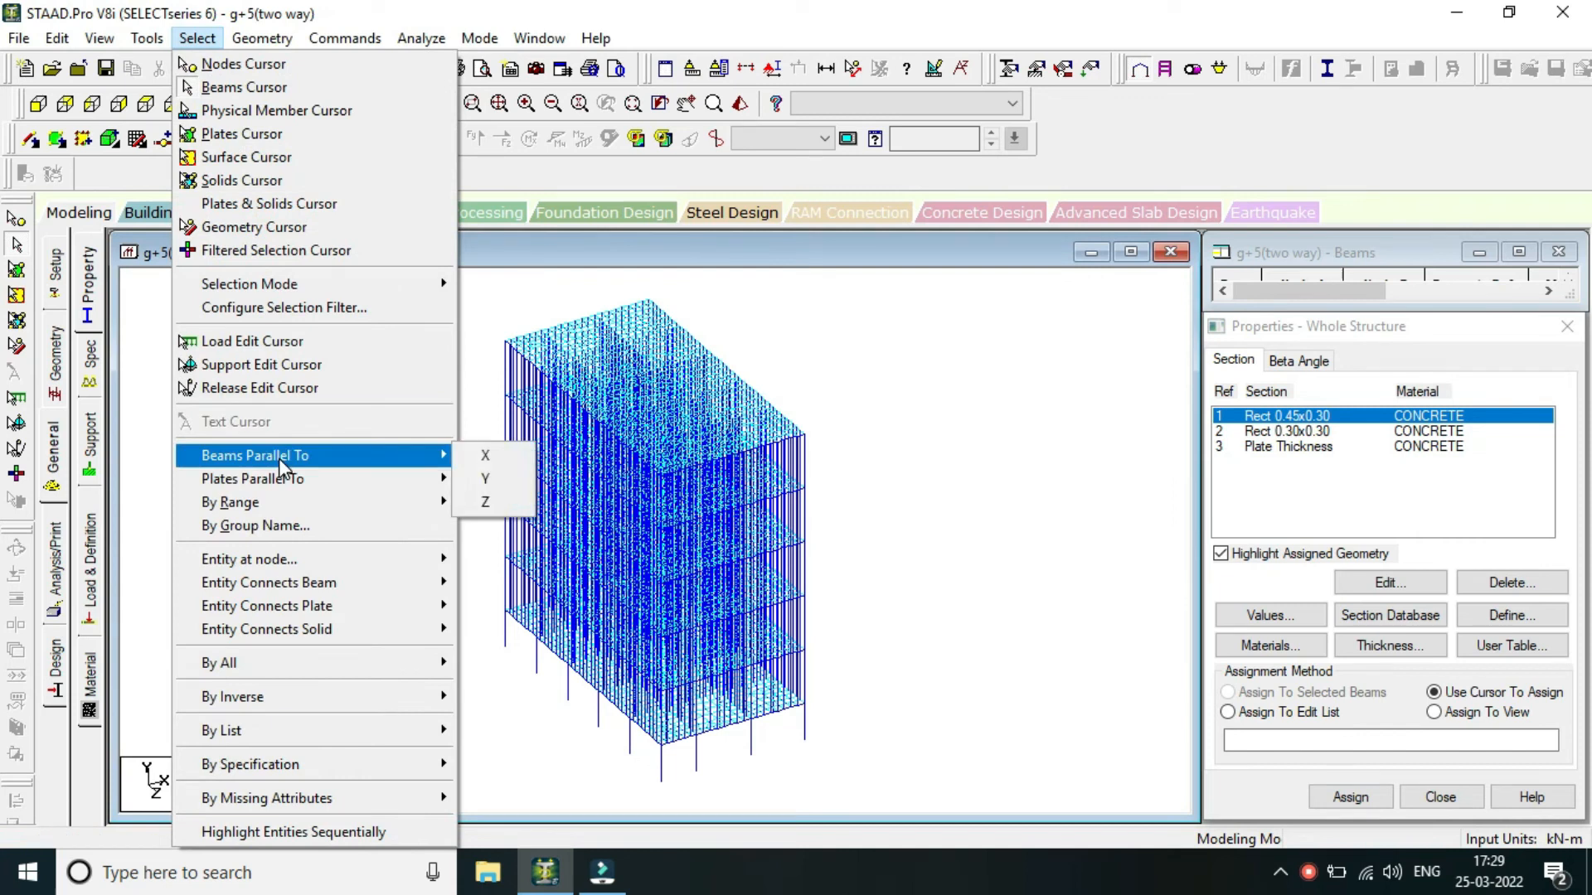
click(496, 481)
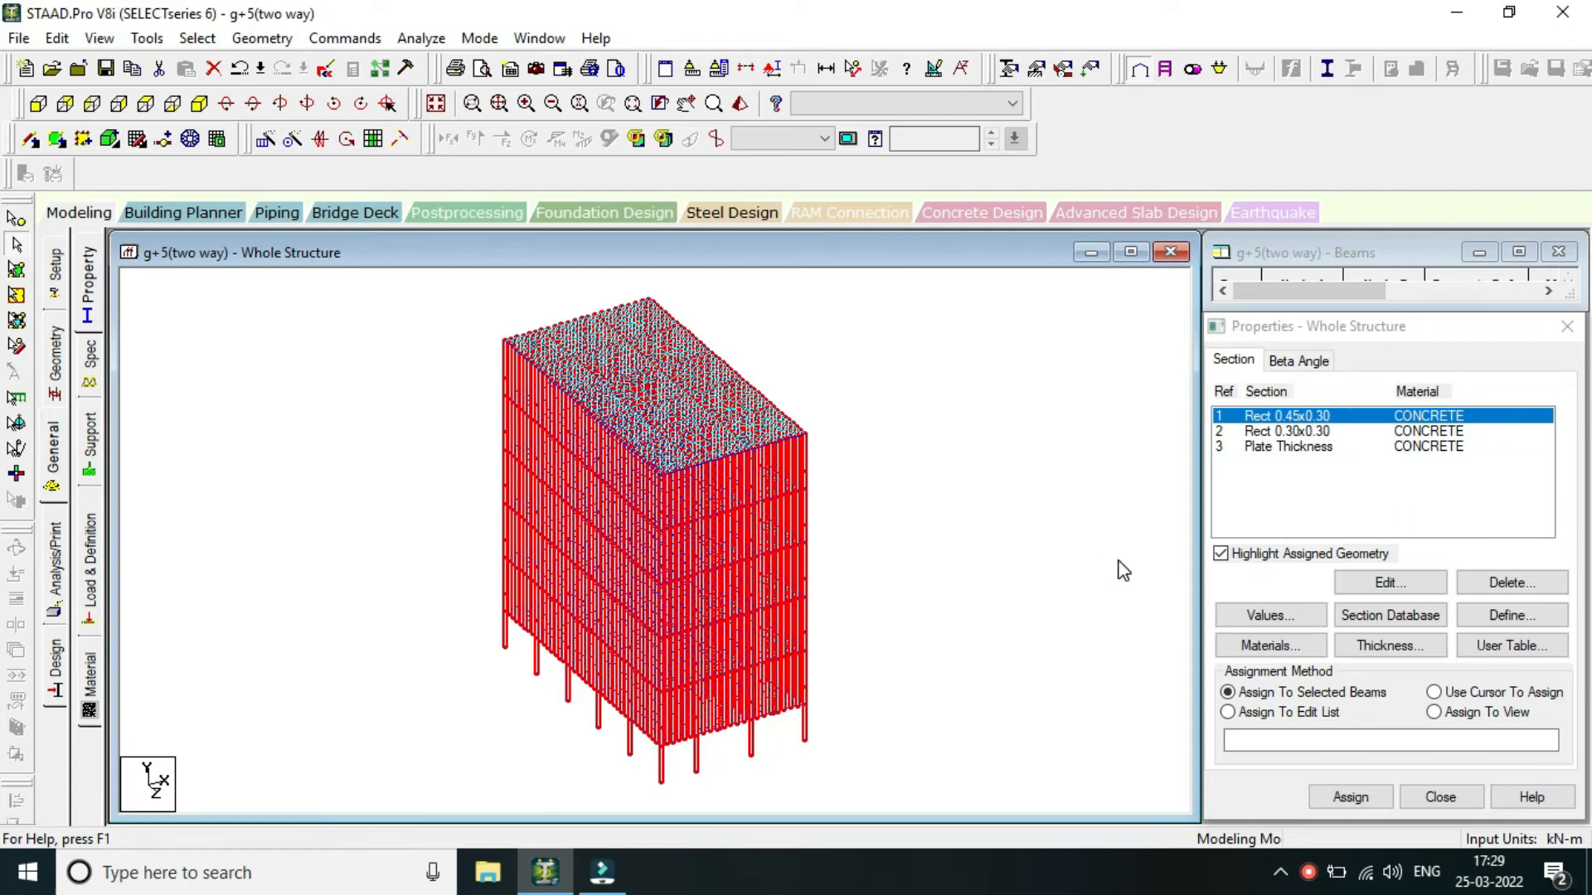
scroll(811, 479, down, 1)
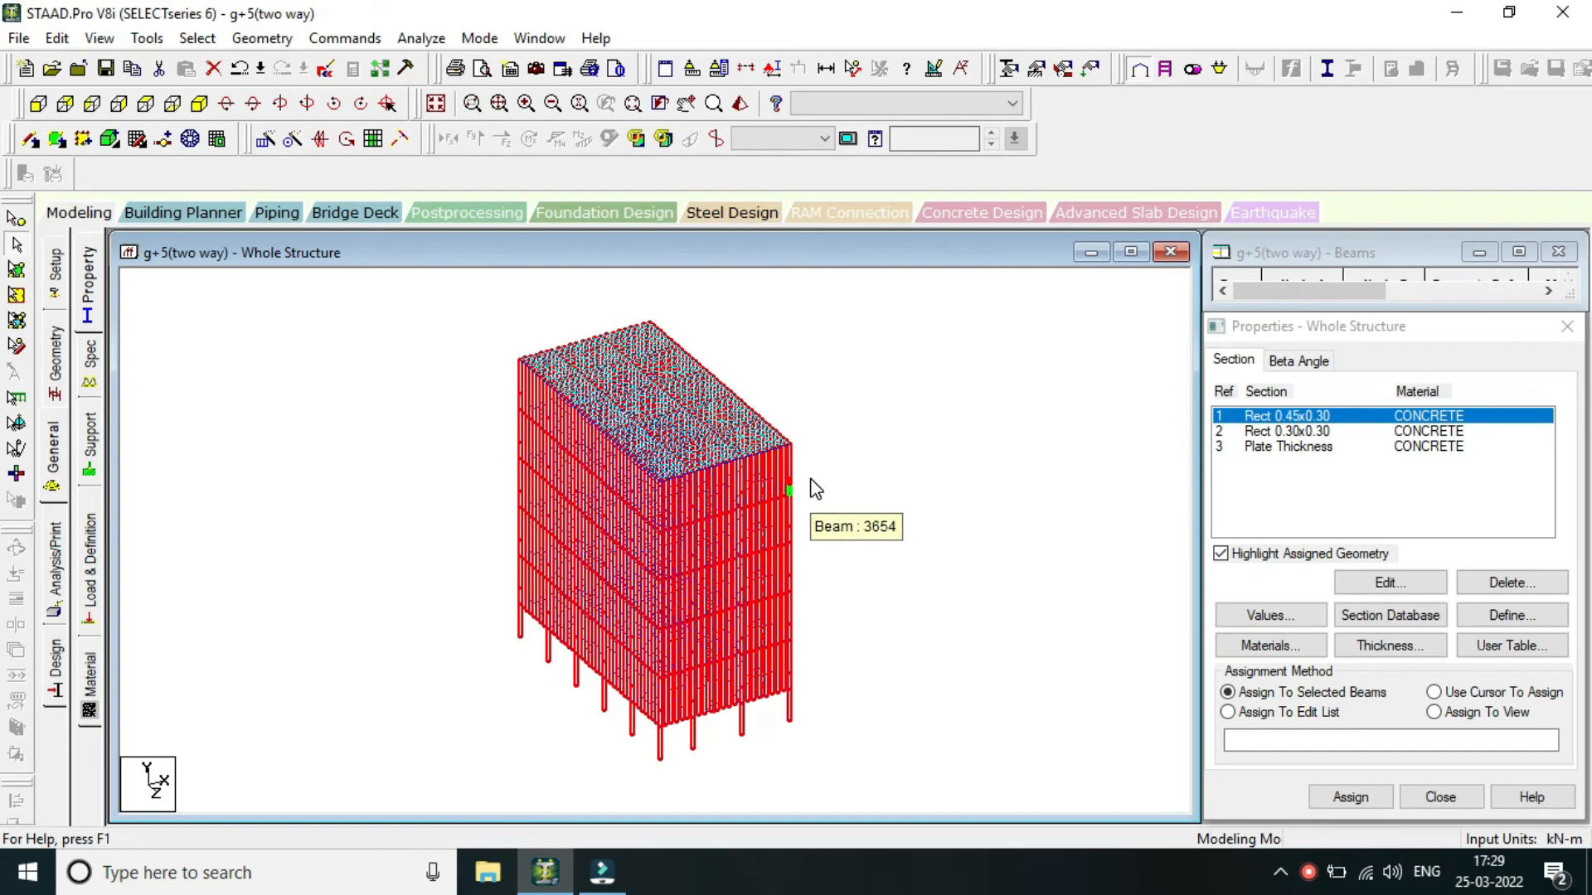
click(97, 107)
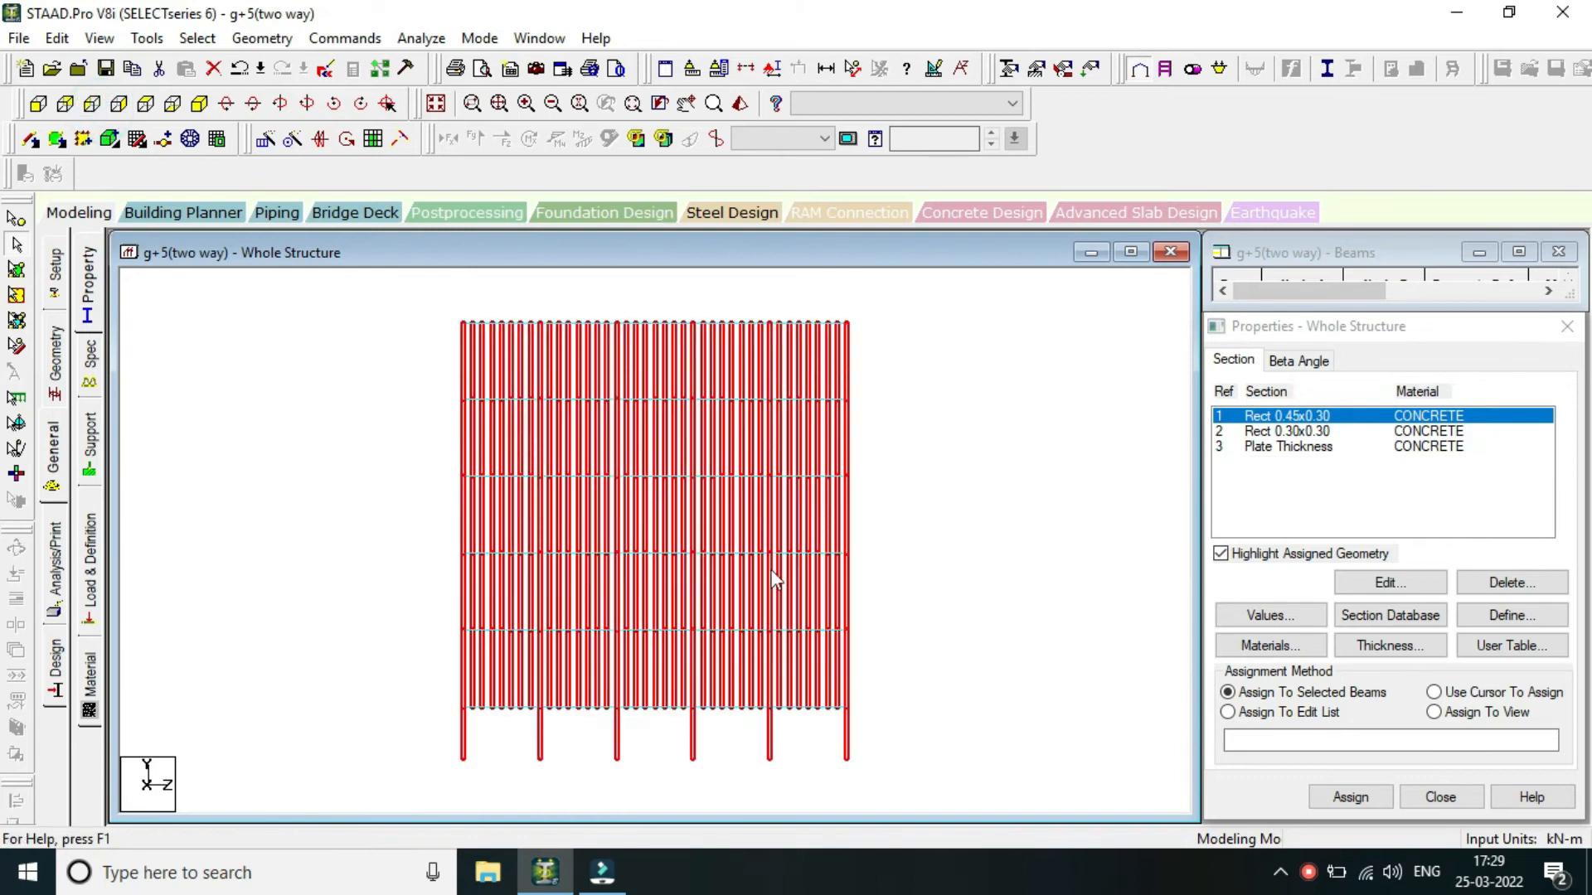
click(940, 563)
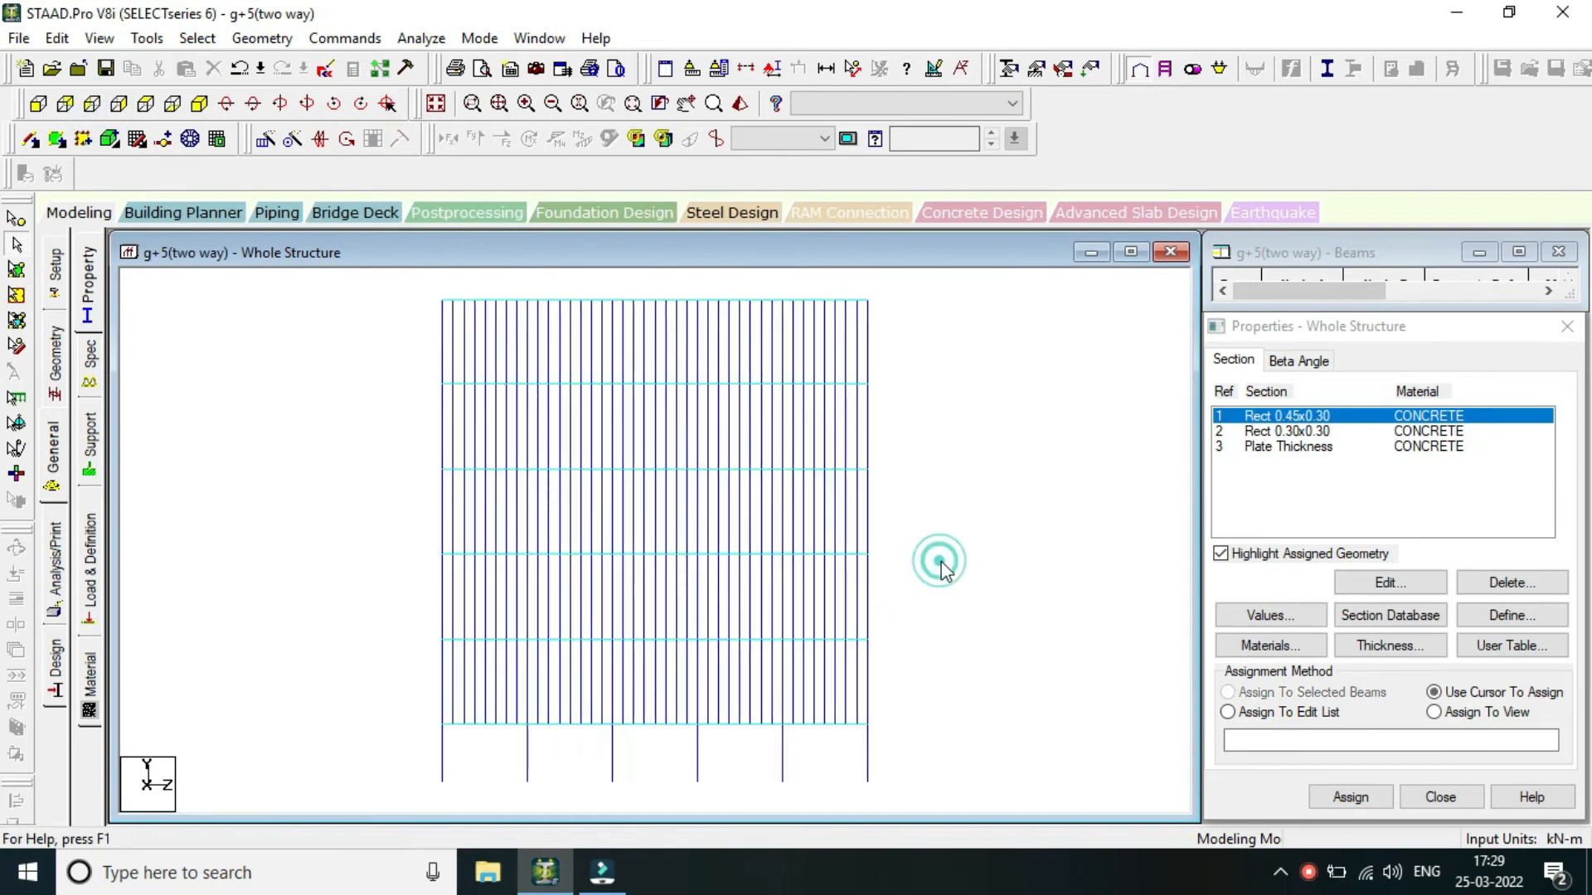
Try picking vertical members one by one in the second storey from the top, and clear the selection.
scroll(841, 466, up, 1)
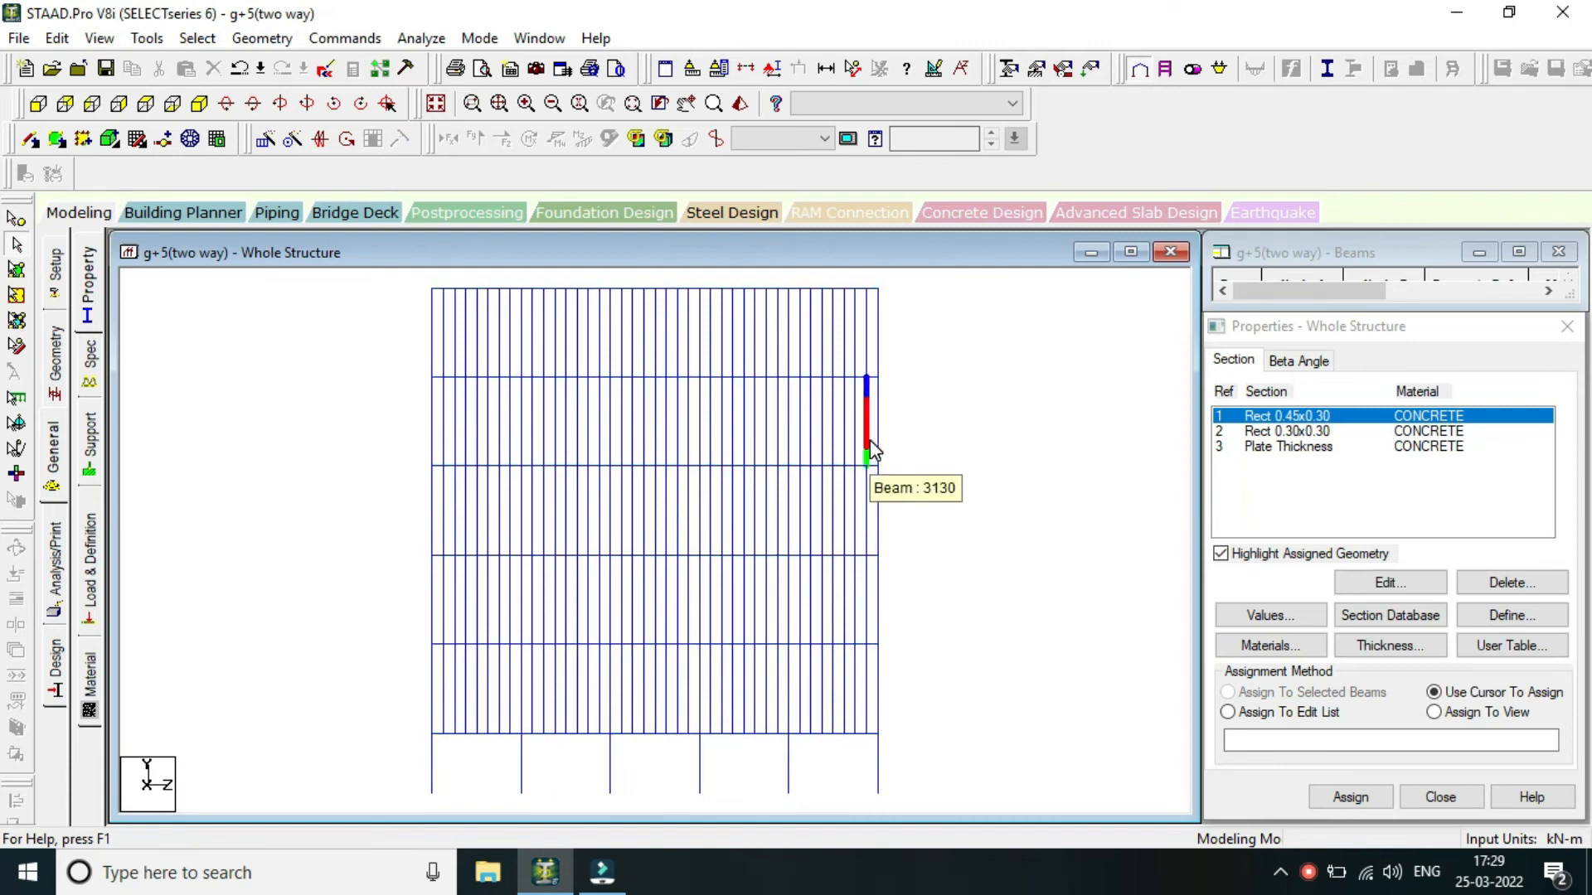
click(866, 452)
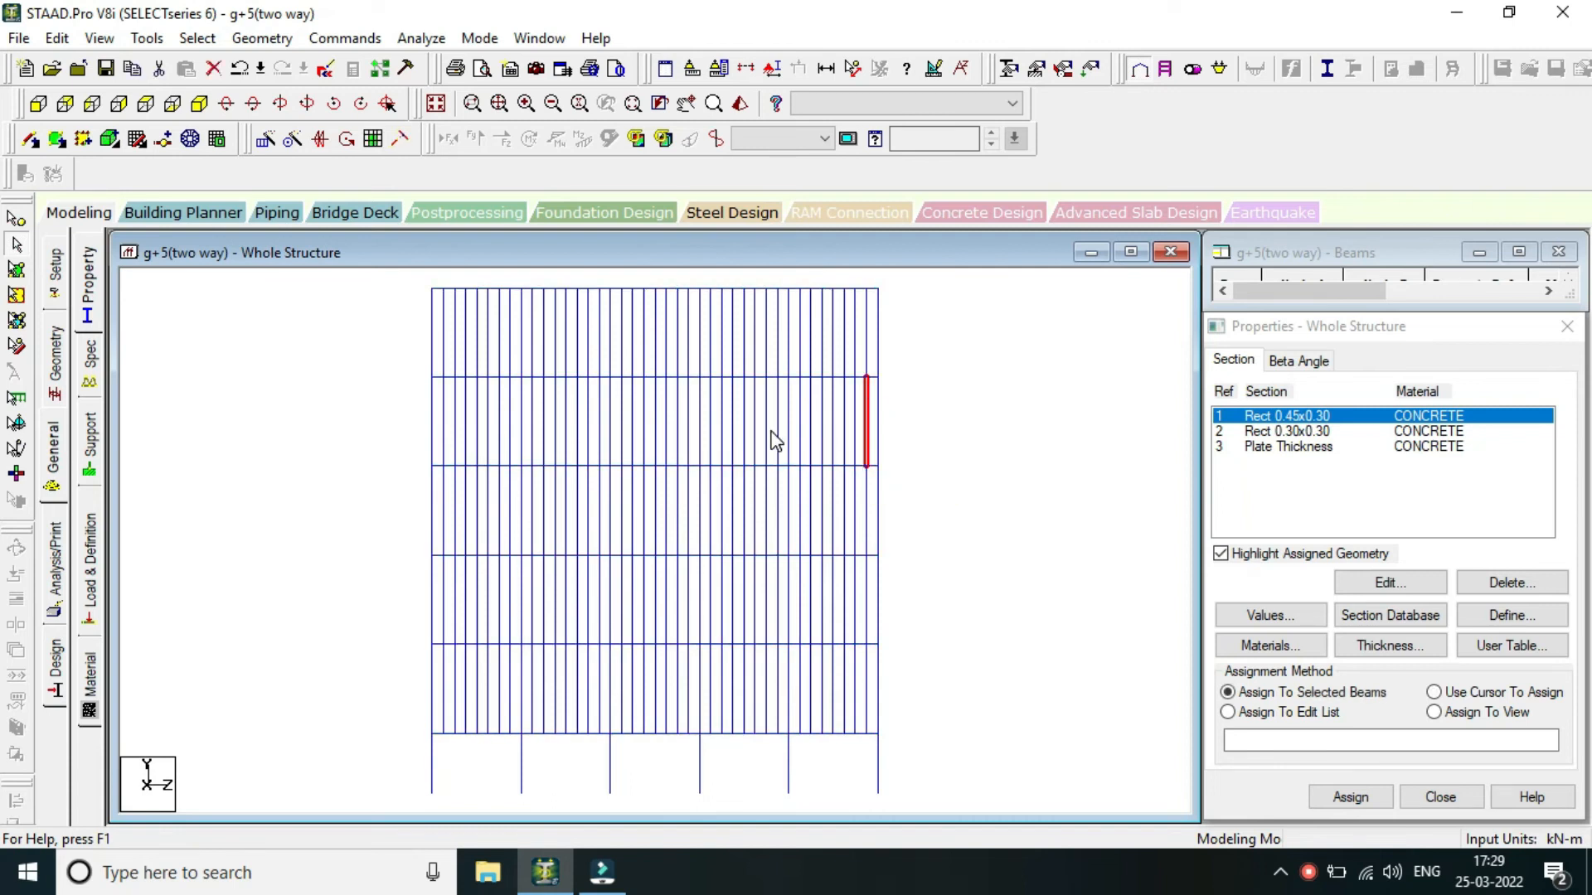
ctrl+click(855, 433)
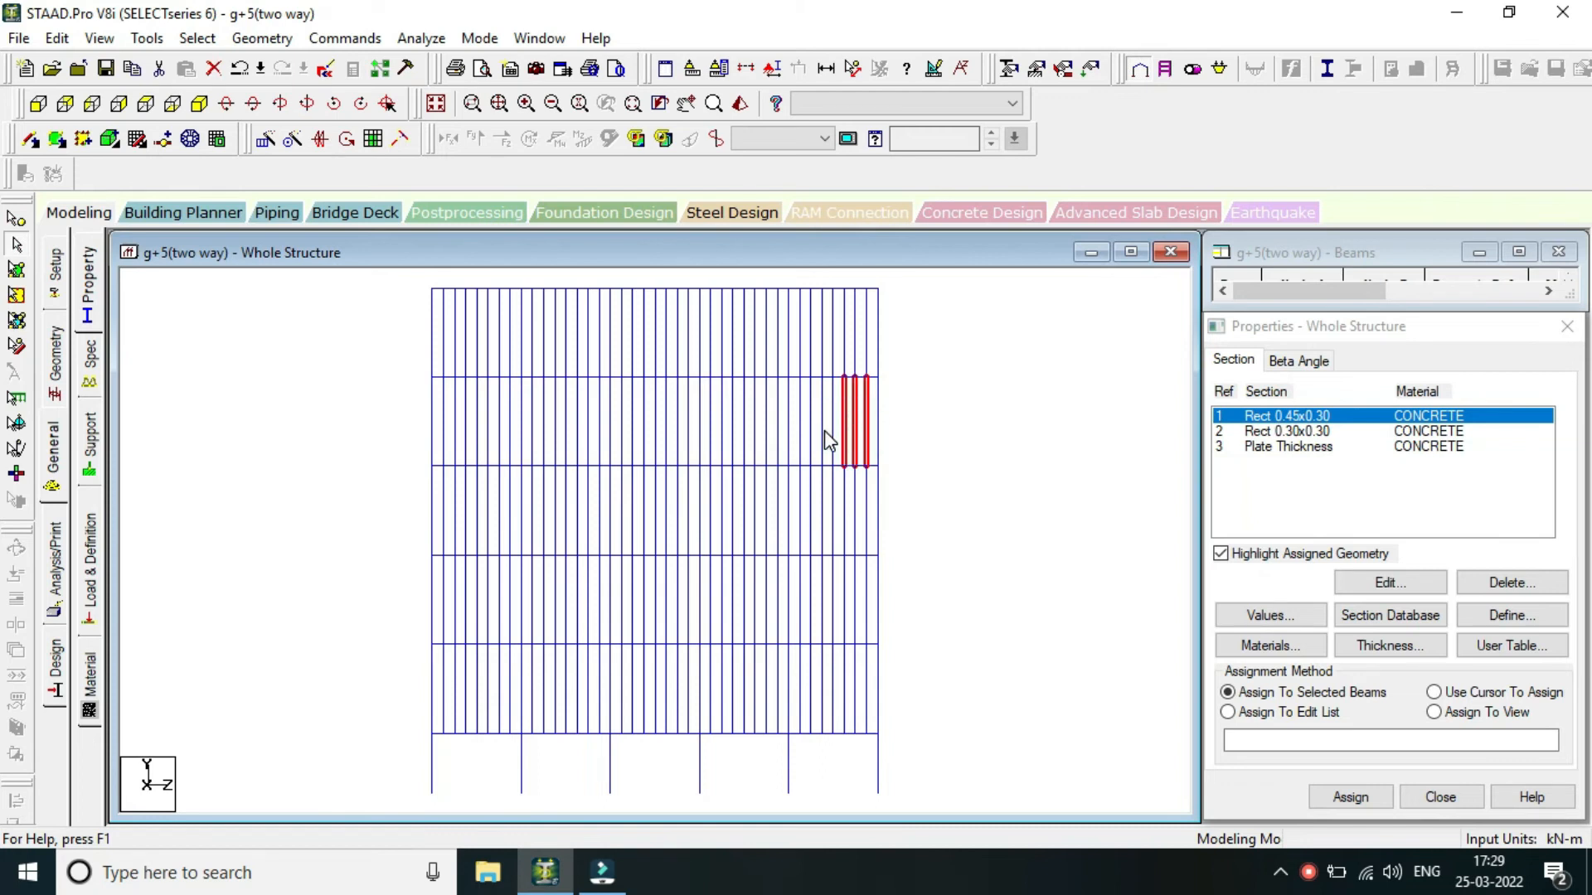
ctrl+click(821, 428)
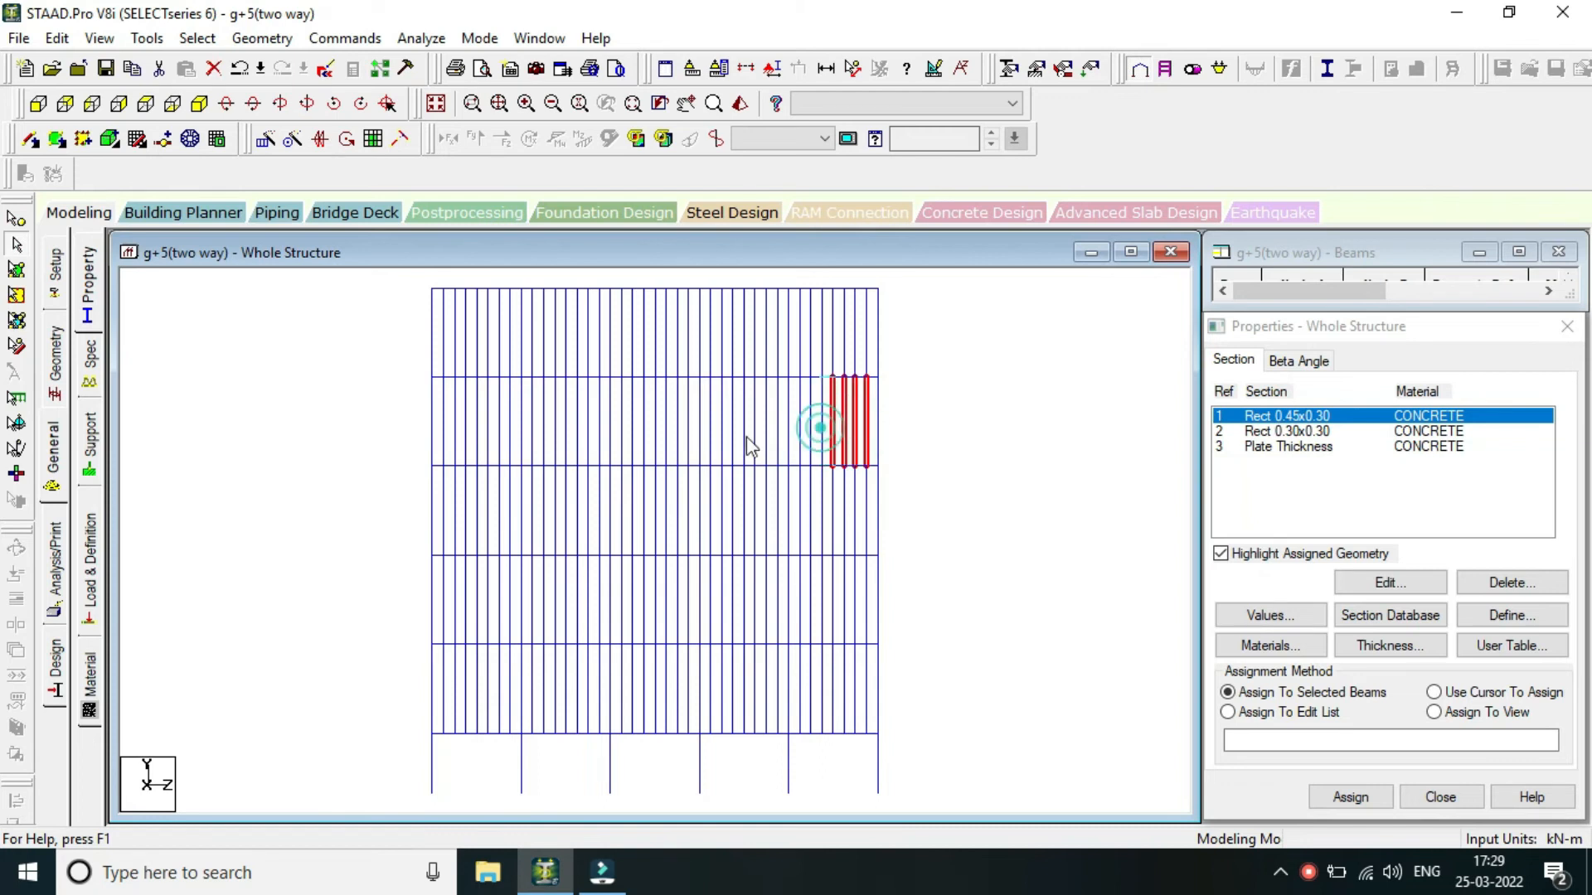
ctrl+click(444, 406)
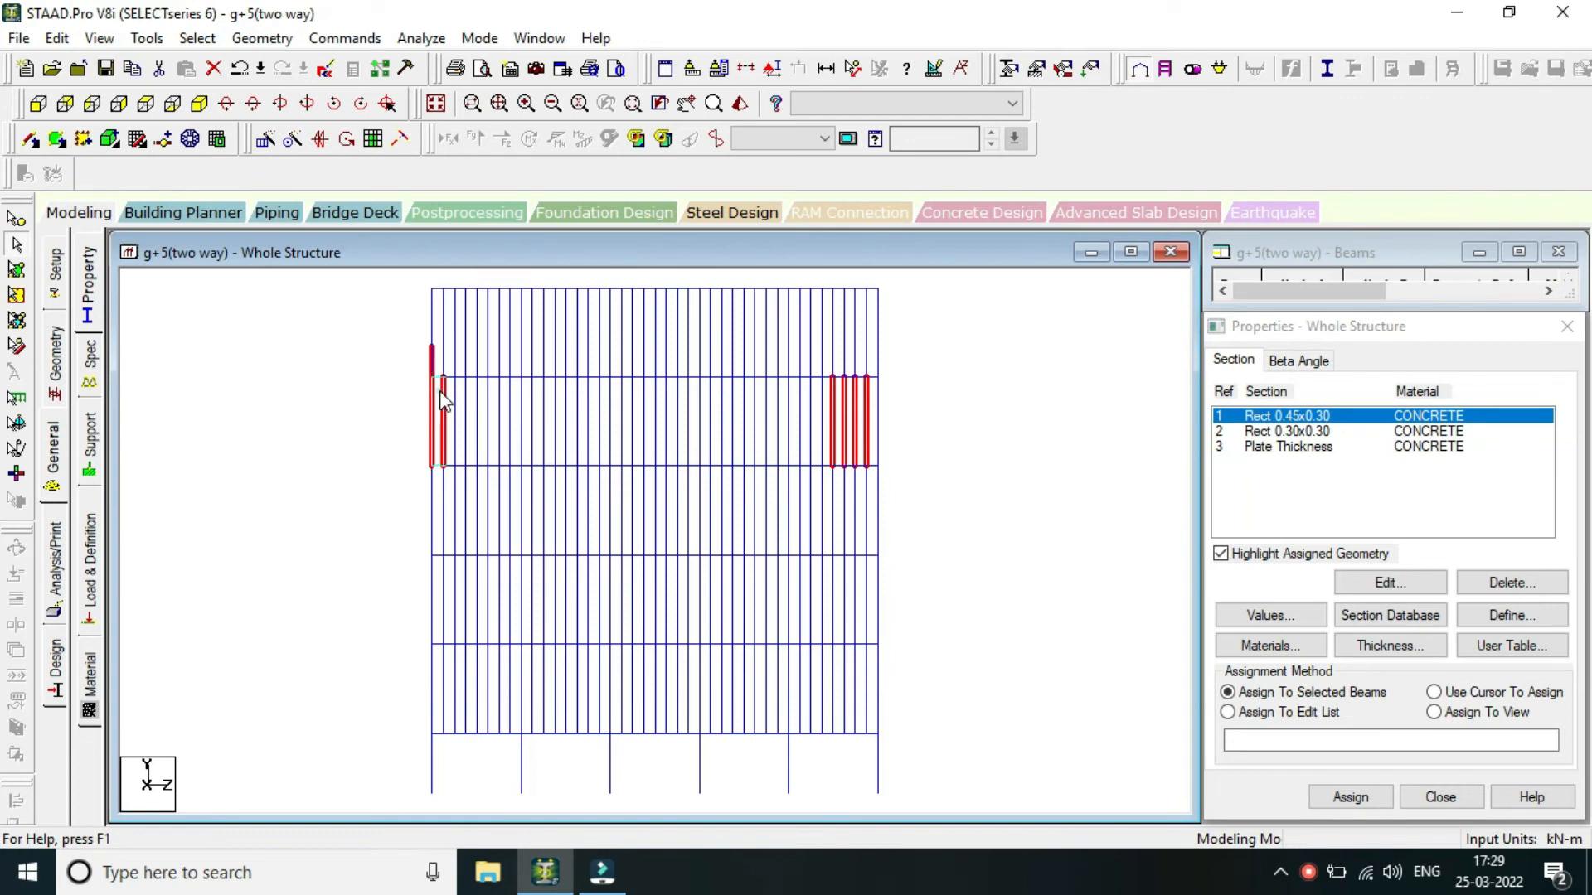
ctrl+click(500, 408)
ctrl+click(431, 418)
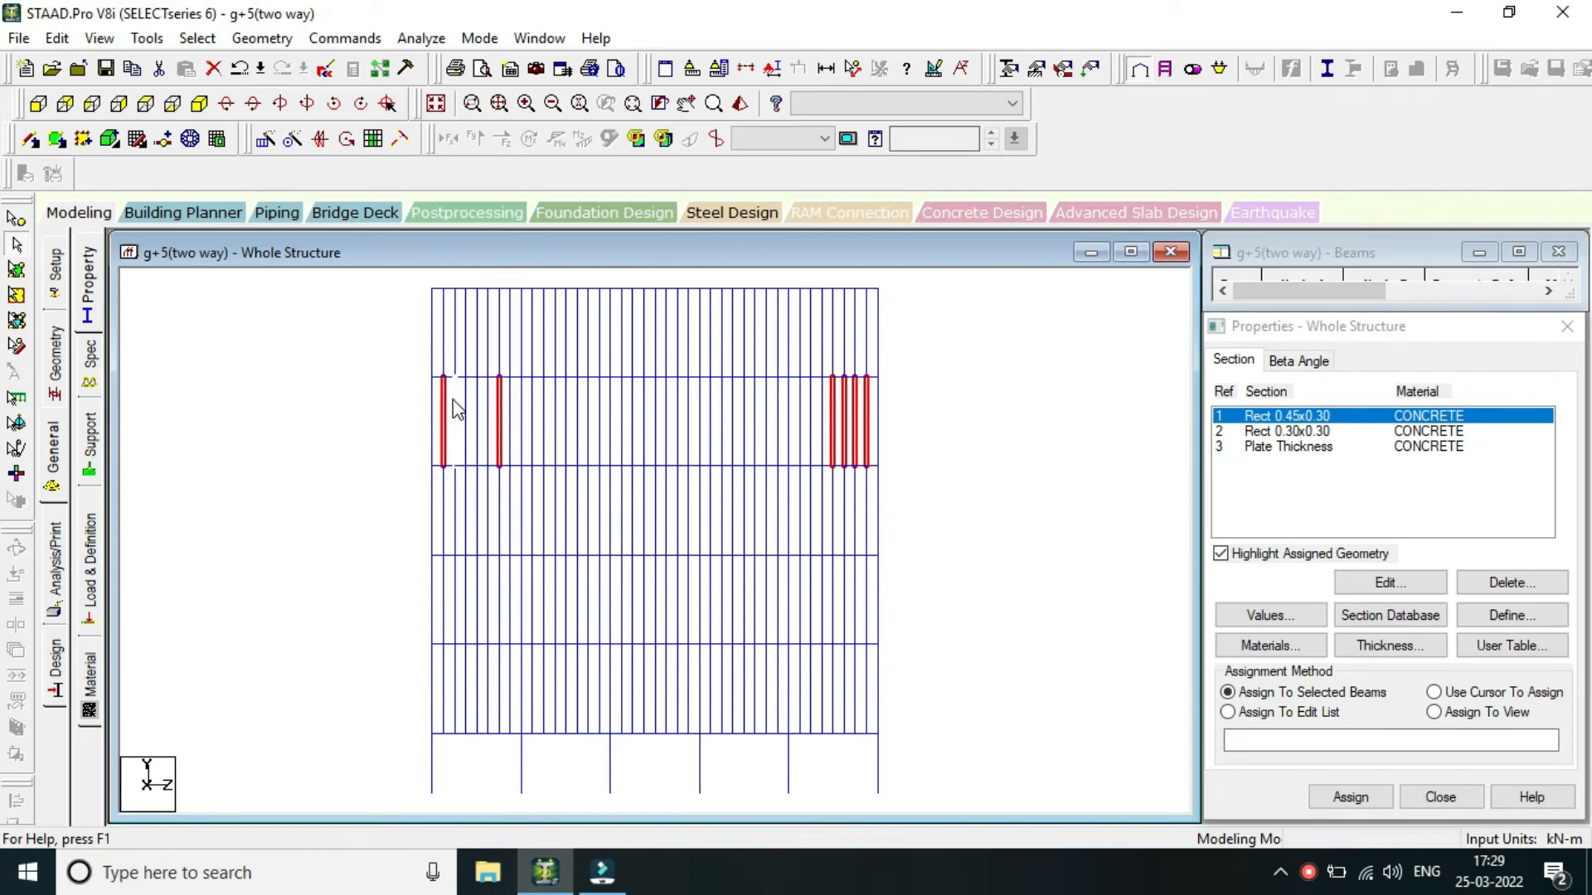
ctrl+click(465, 412)
ctrl+click(477, 419)
ctrl+click(487, 424)
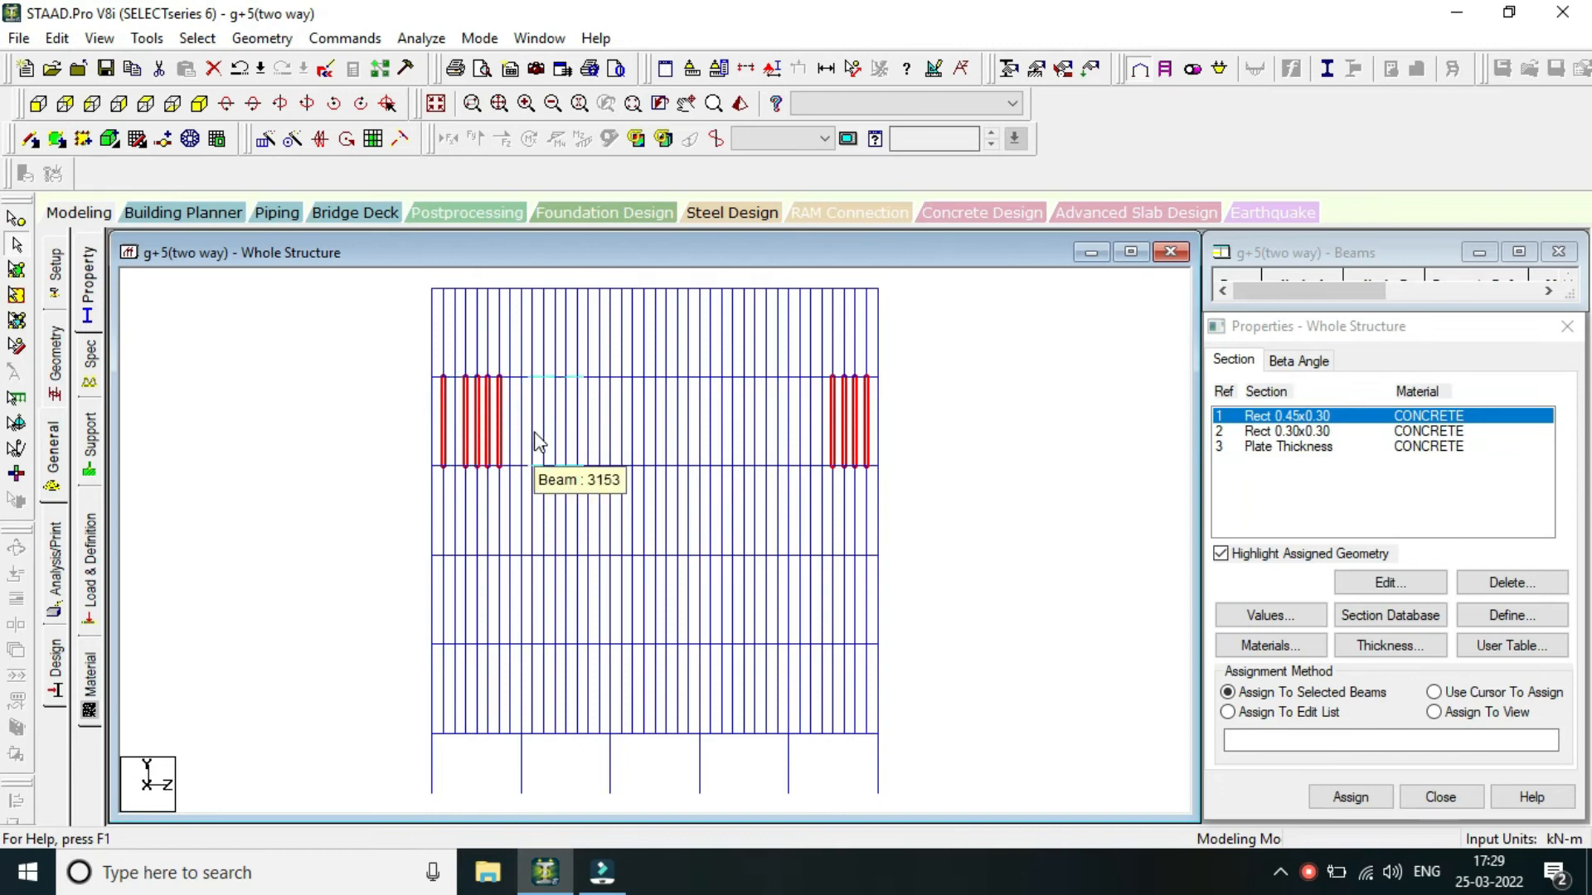
click(1069, 517)
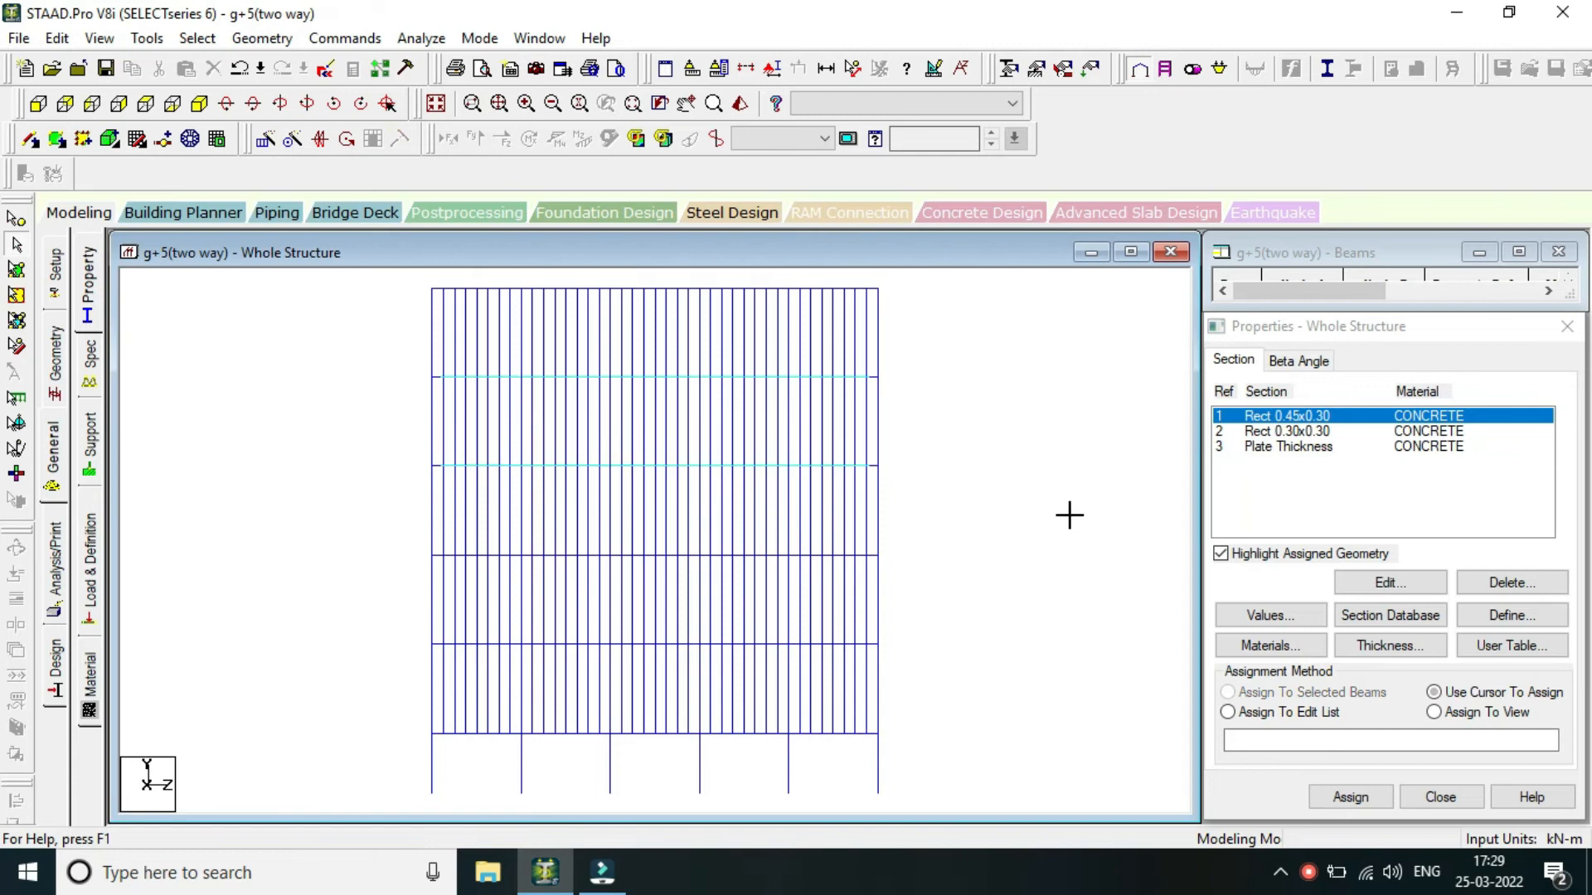
Return to the isometric view and assign the Rect 0.45x0.30 section to all beams parallel to Y.
scroll(933, 519, down, 2)
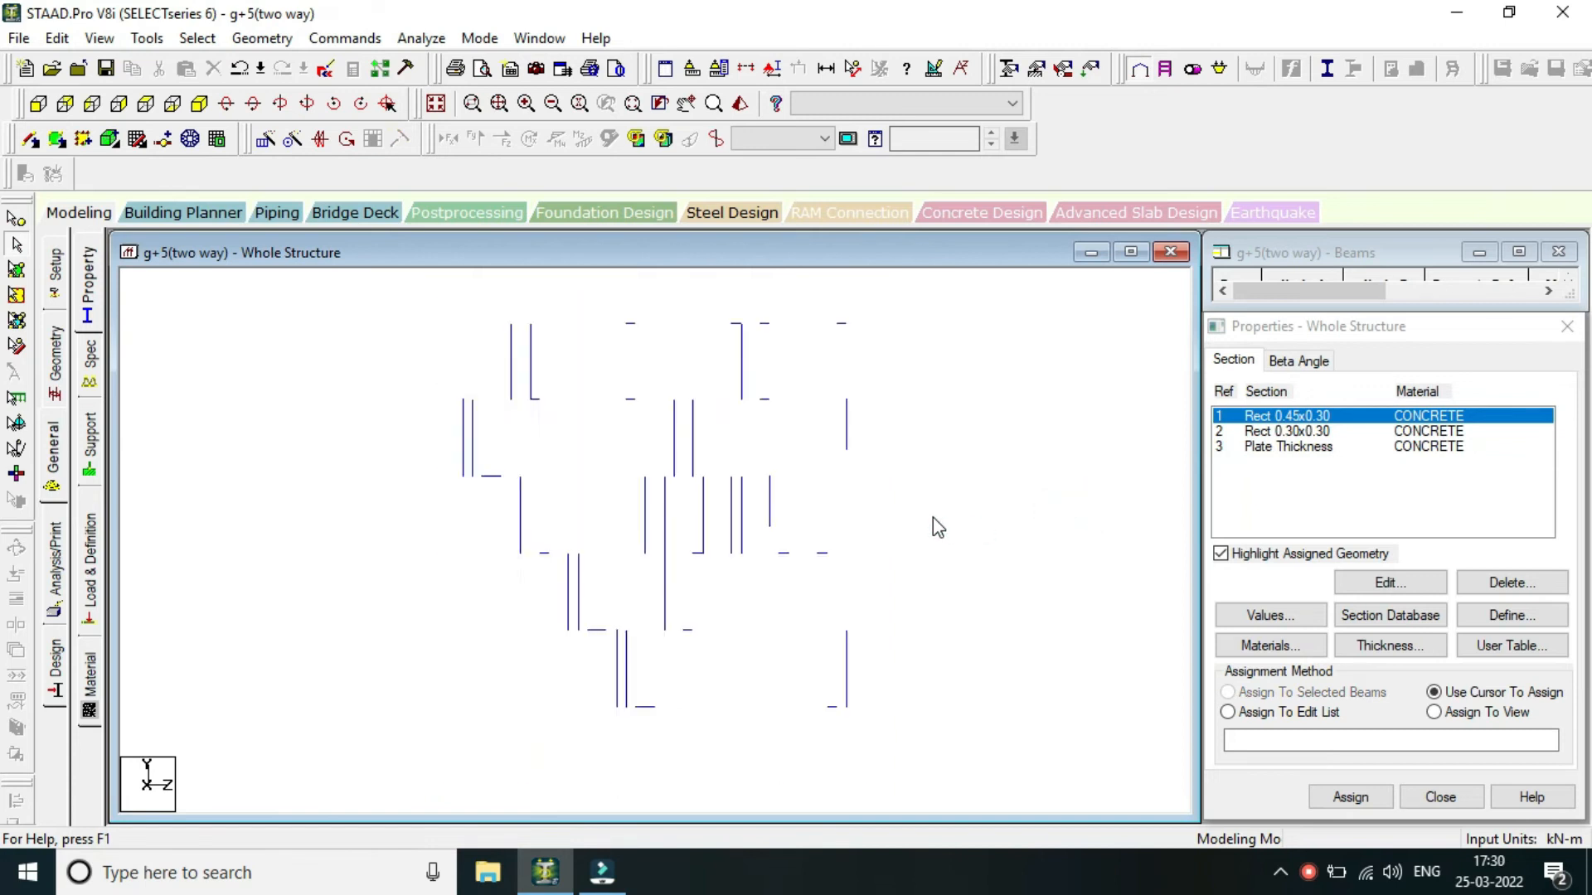
click(225, 105)
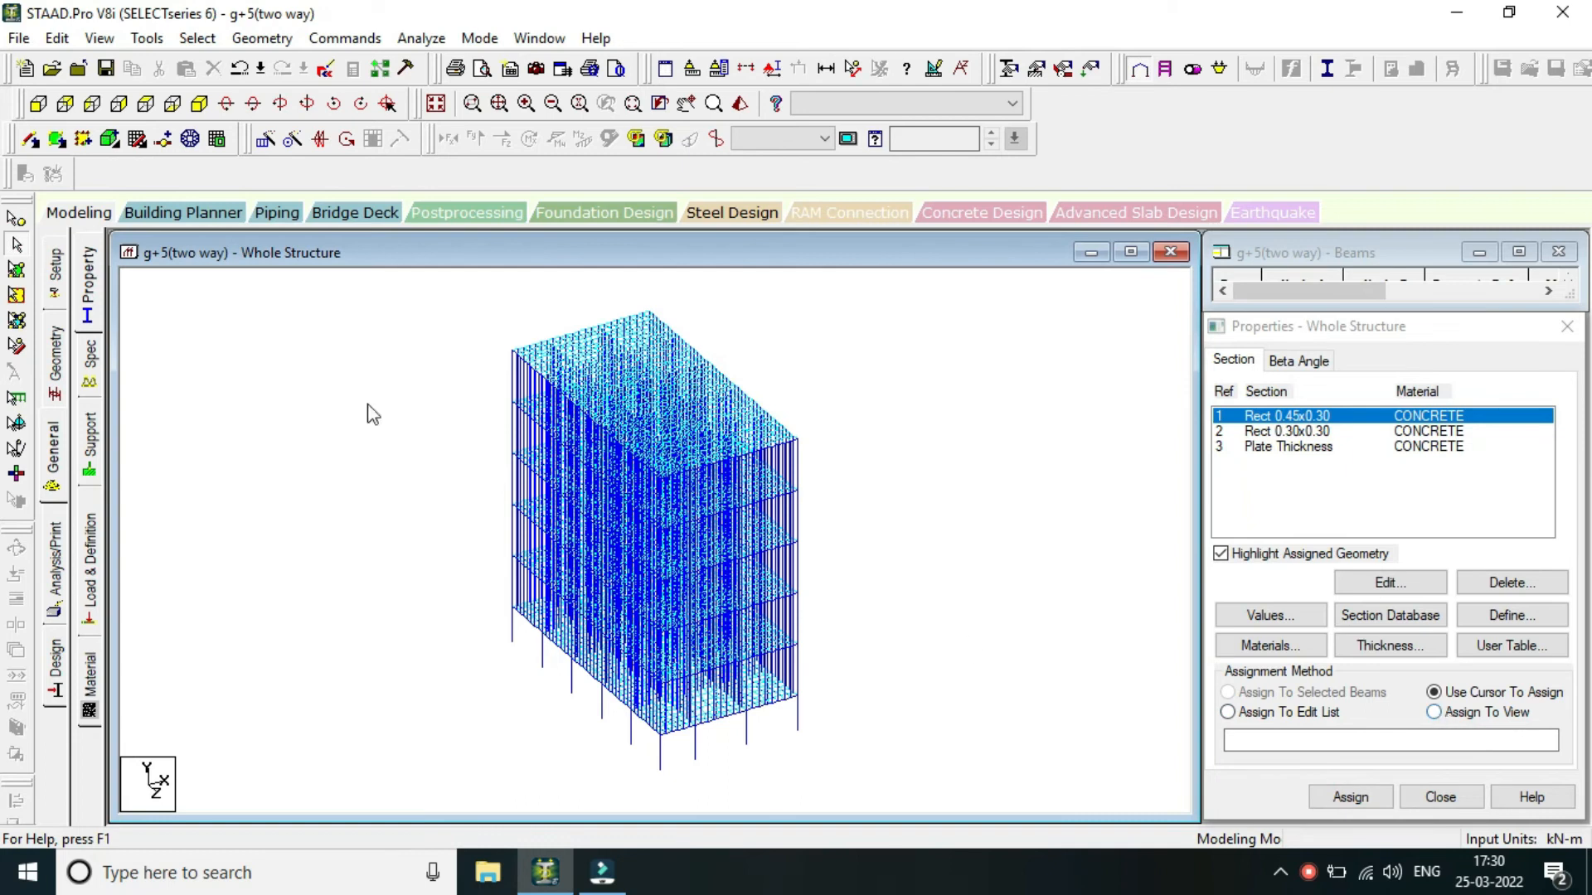
click(195, 34)
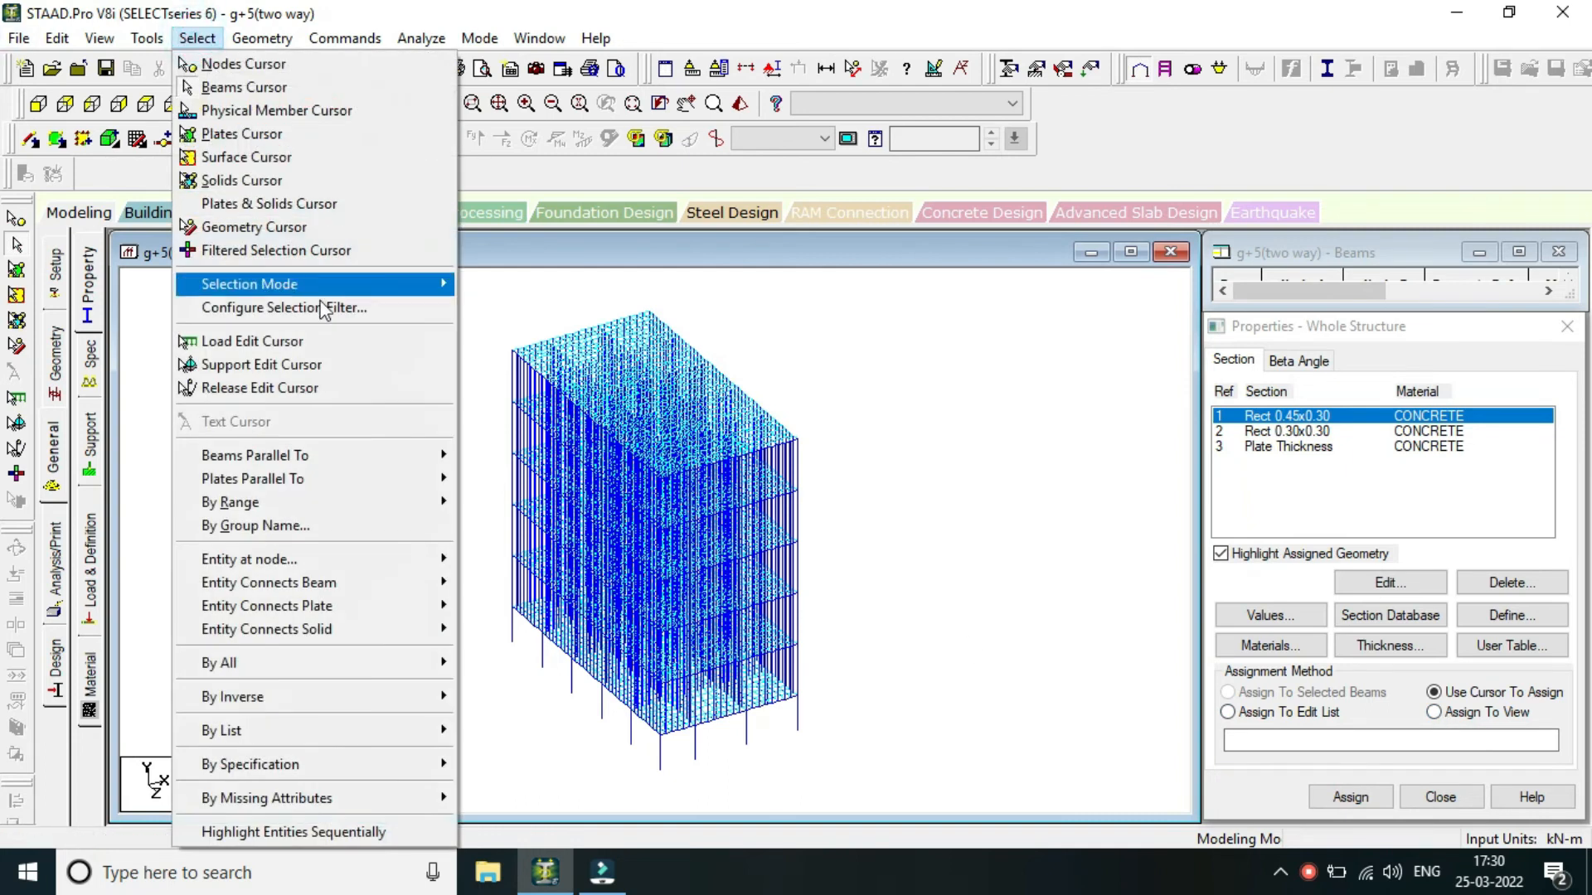
mouse_move(330, 452)
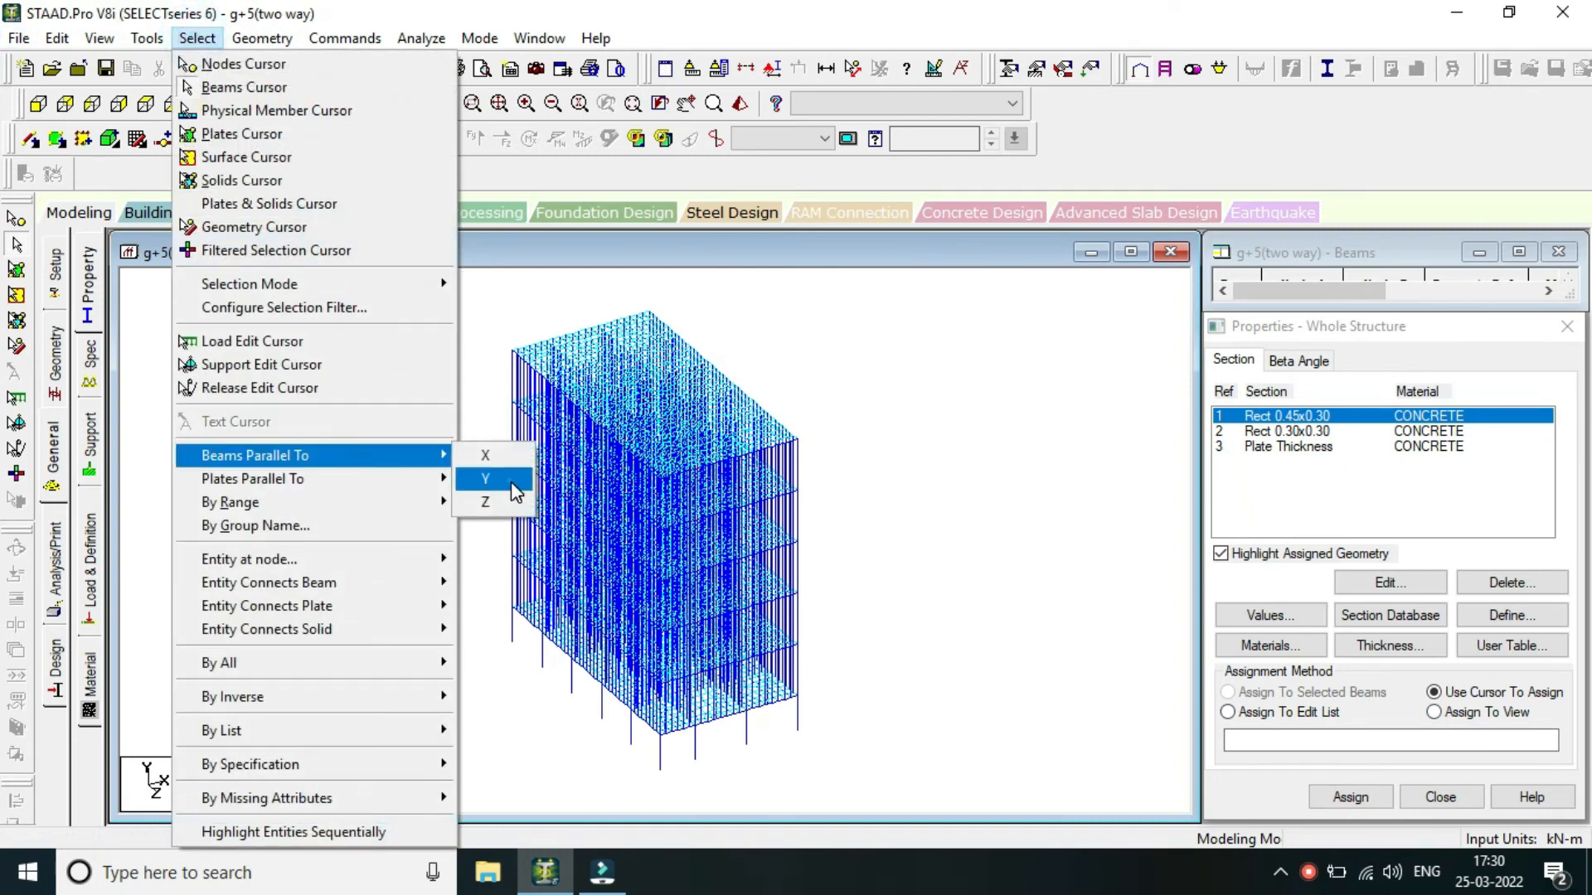
click(511, 481)
click(1351, 797)
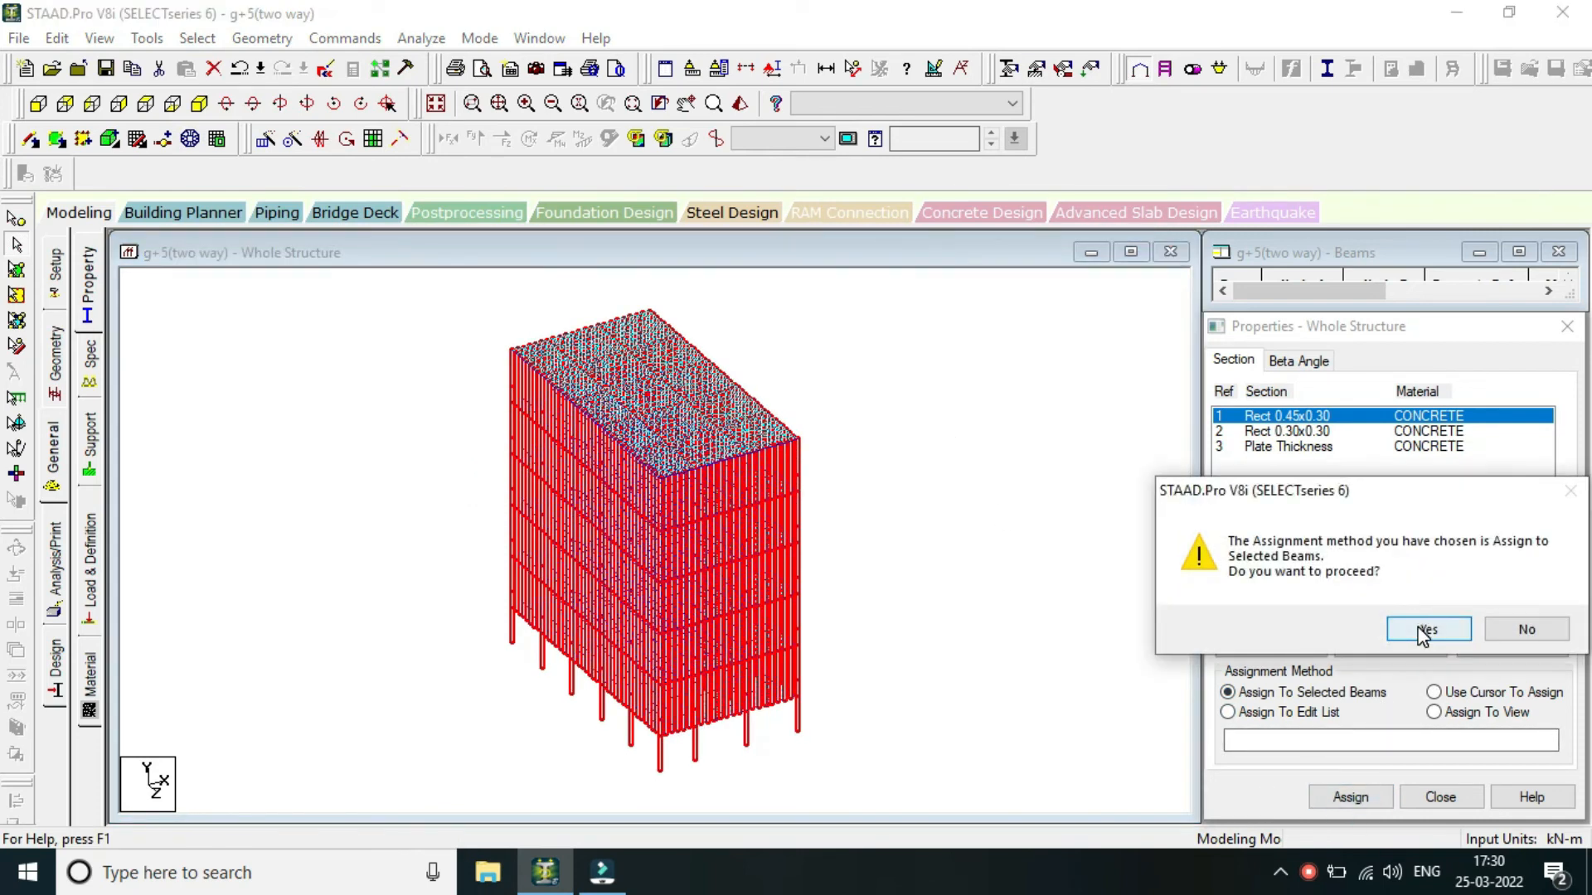
click(1423, 633)
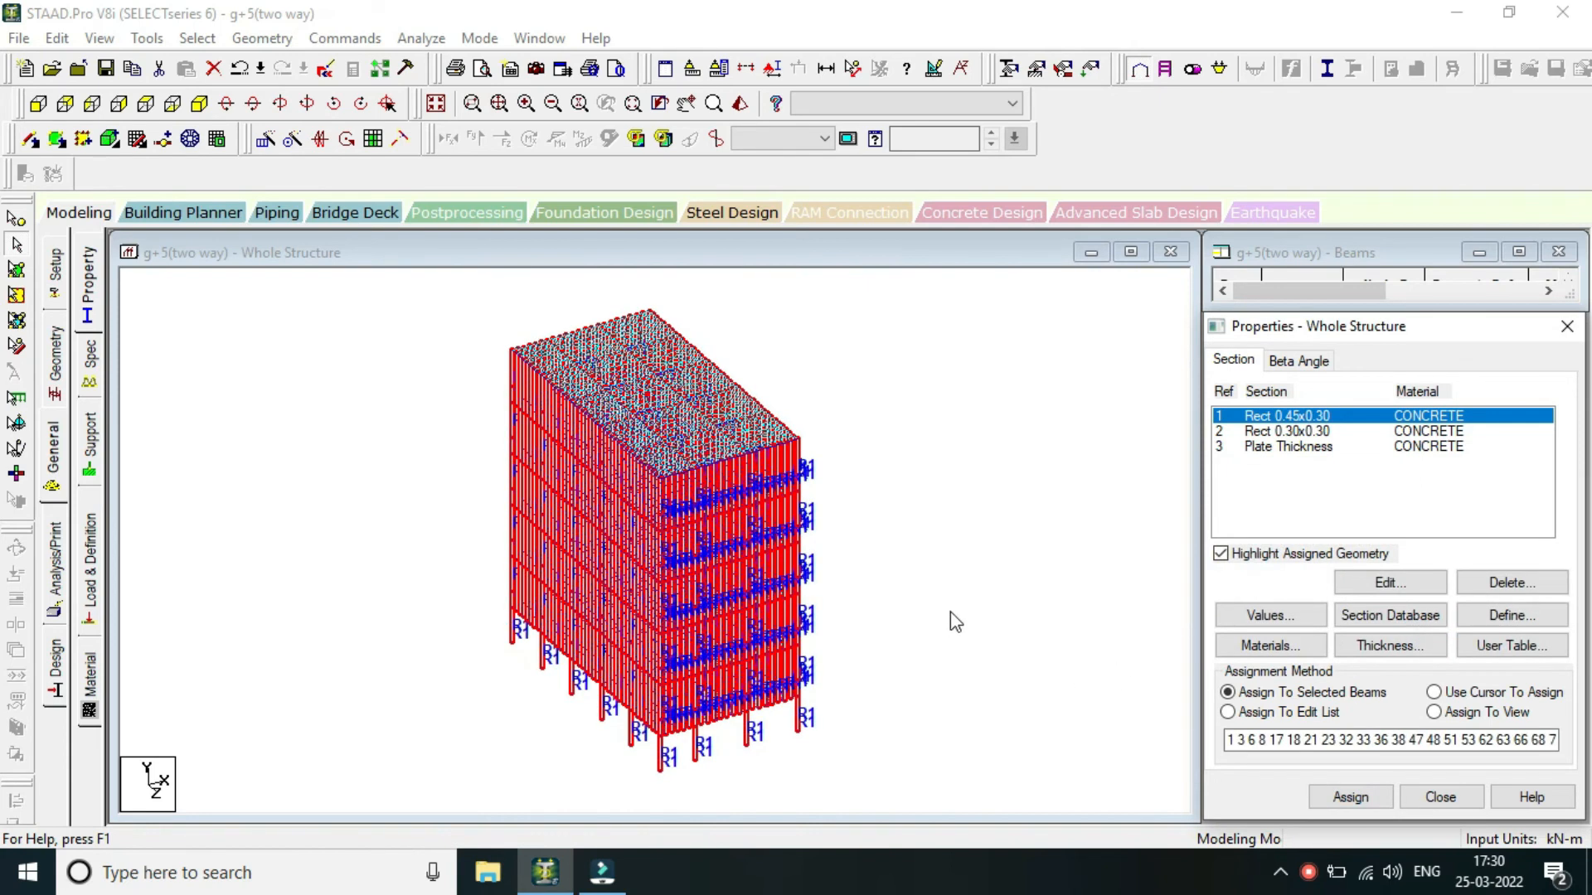
Assign the Rect 0.30x0.30 section to all beams parallel to X and Z, and clear the selection.
click(1327, 431)
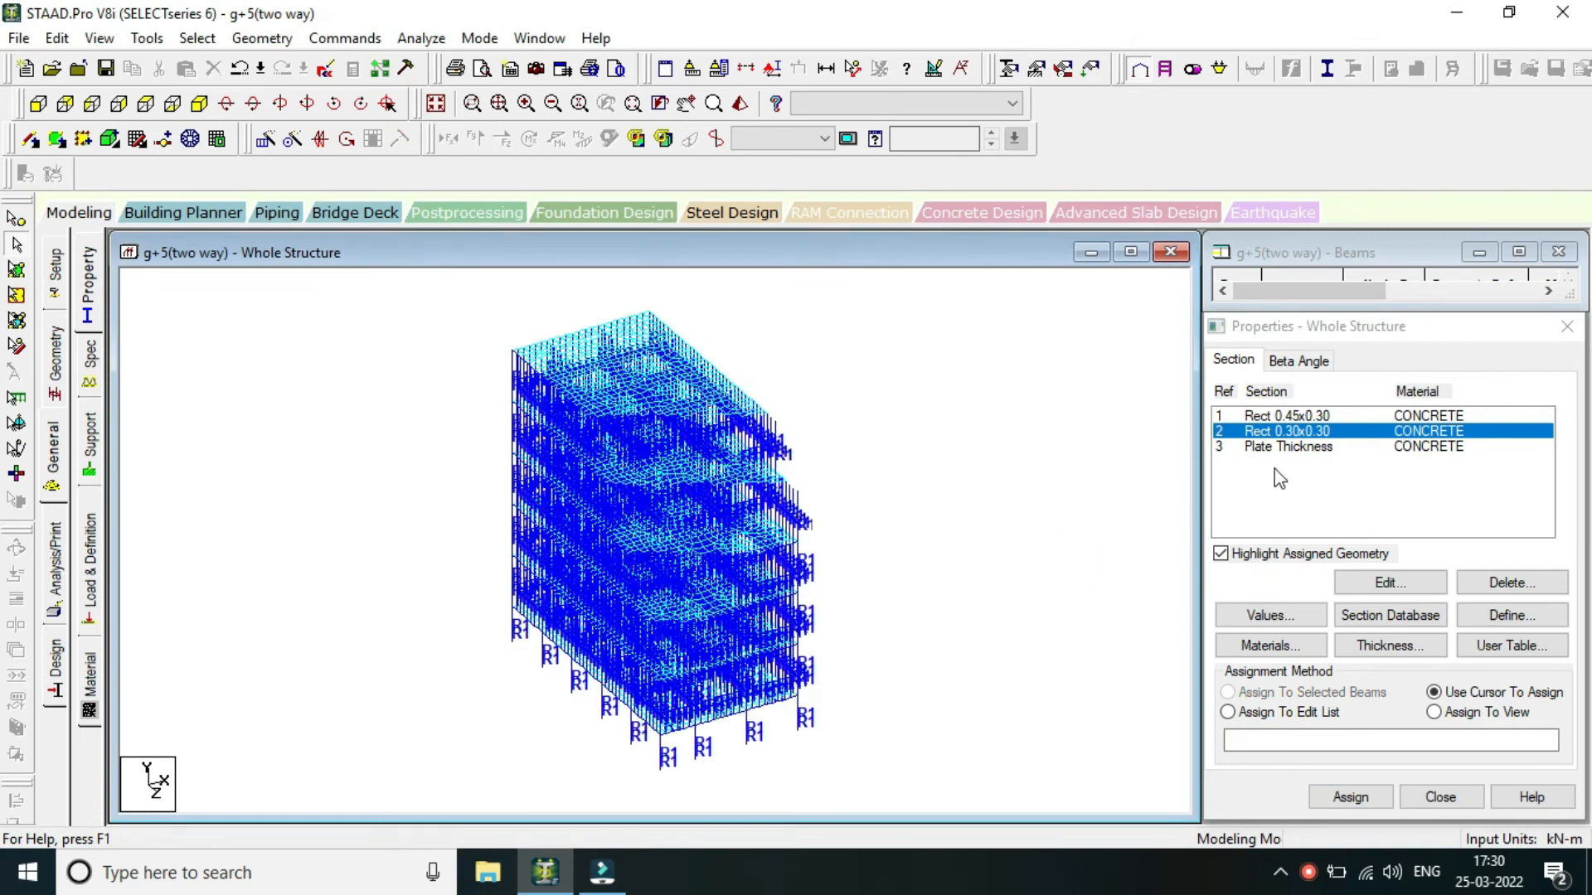
click(262, 38)
click(197, 38)
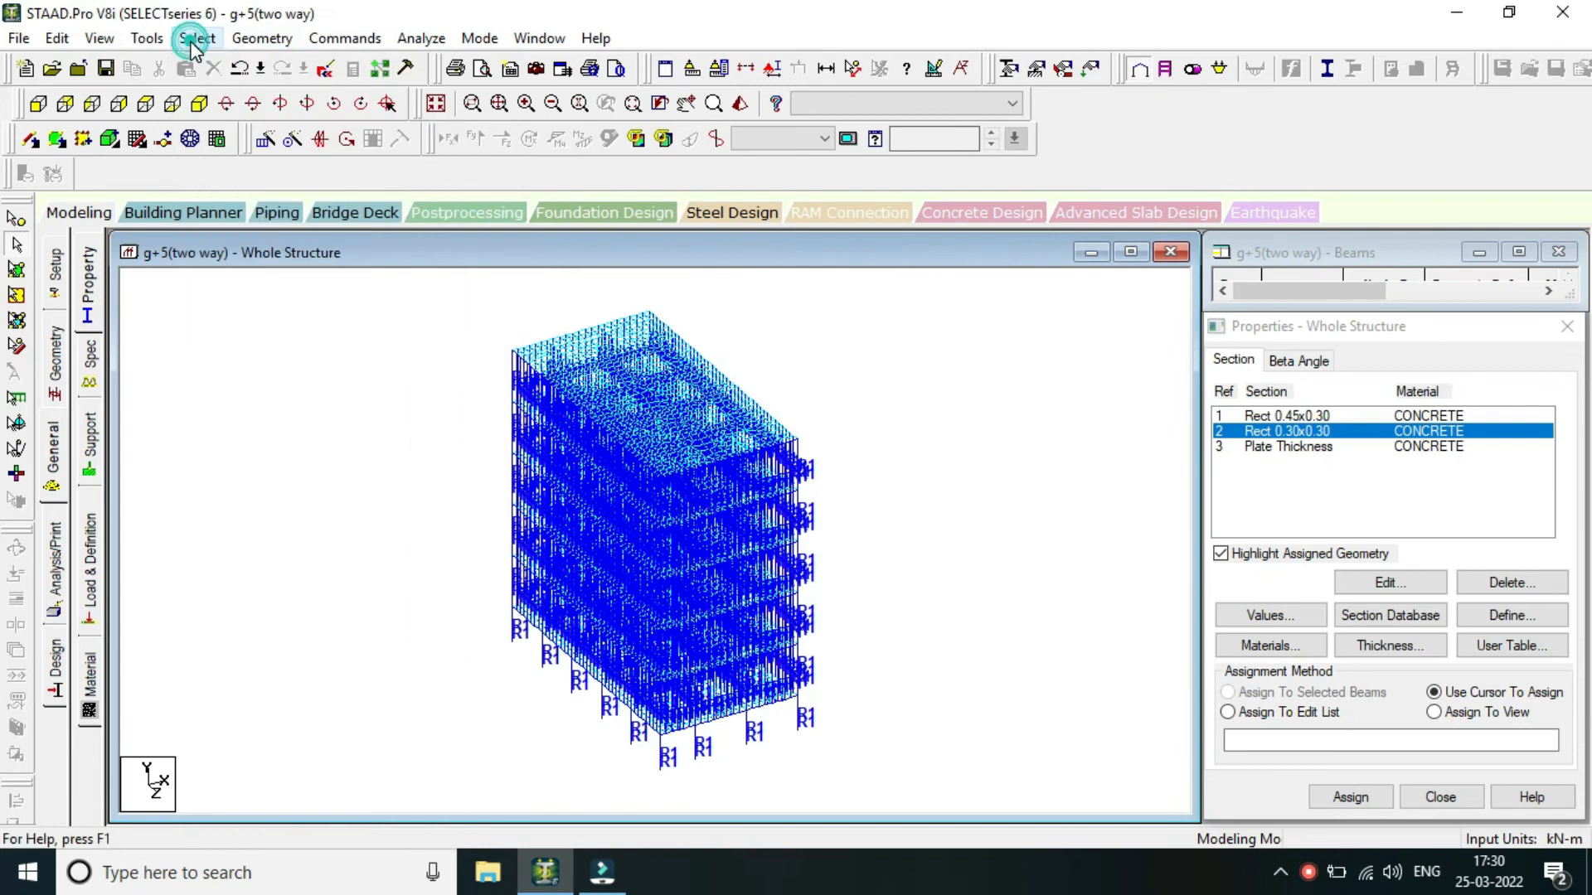
click(197, 39)
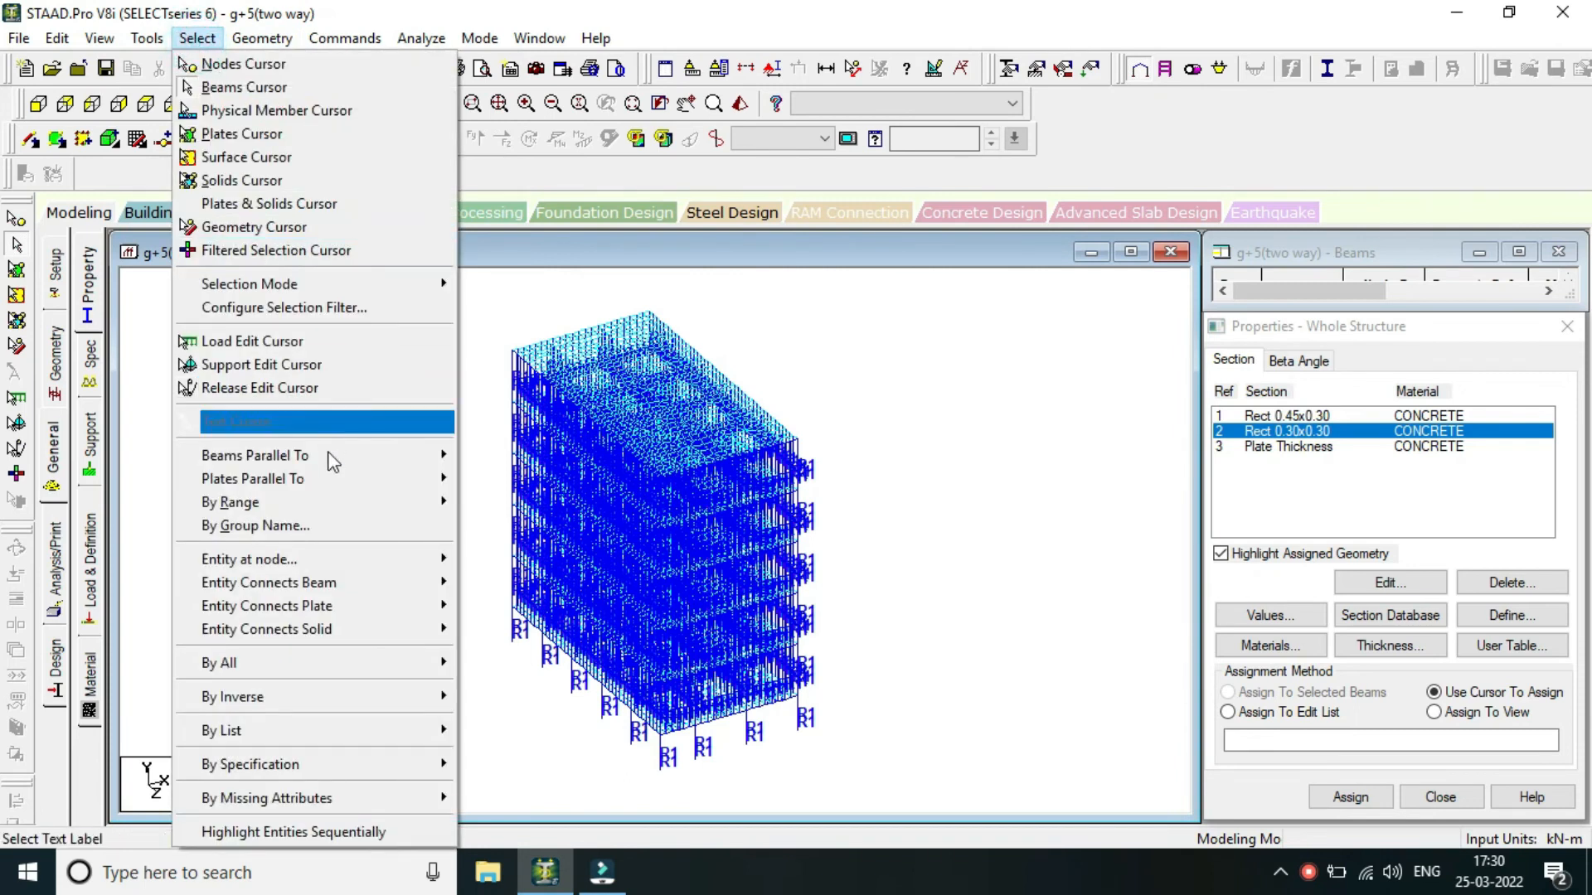
mouse_move(331, 456)
click(490, 454)
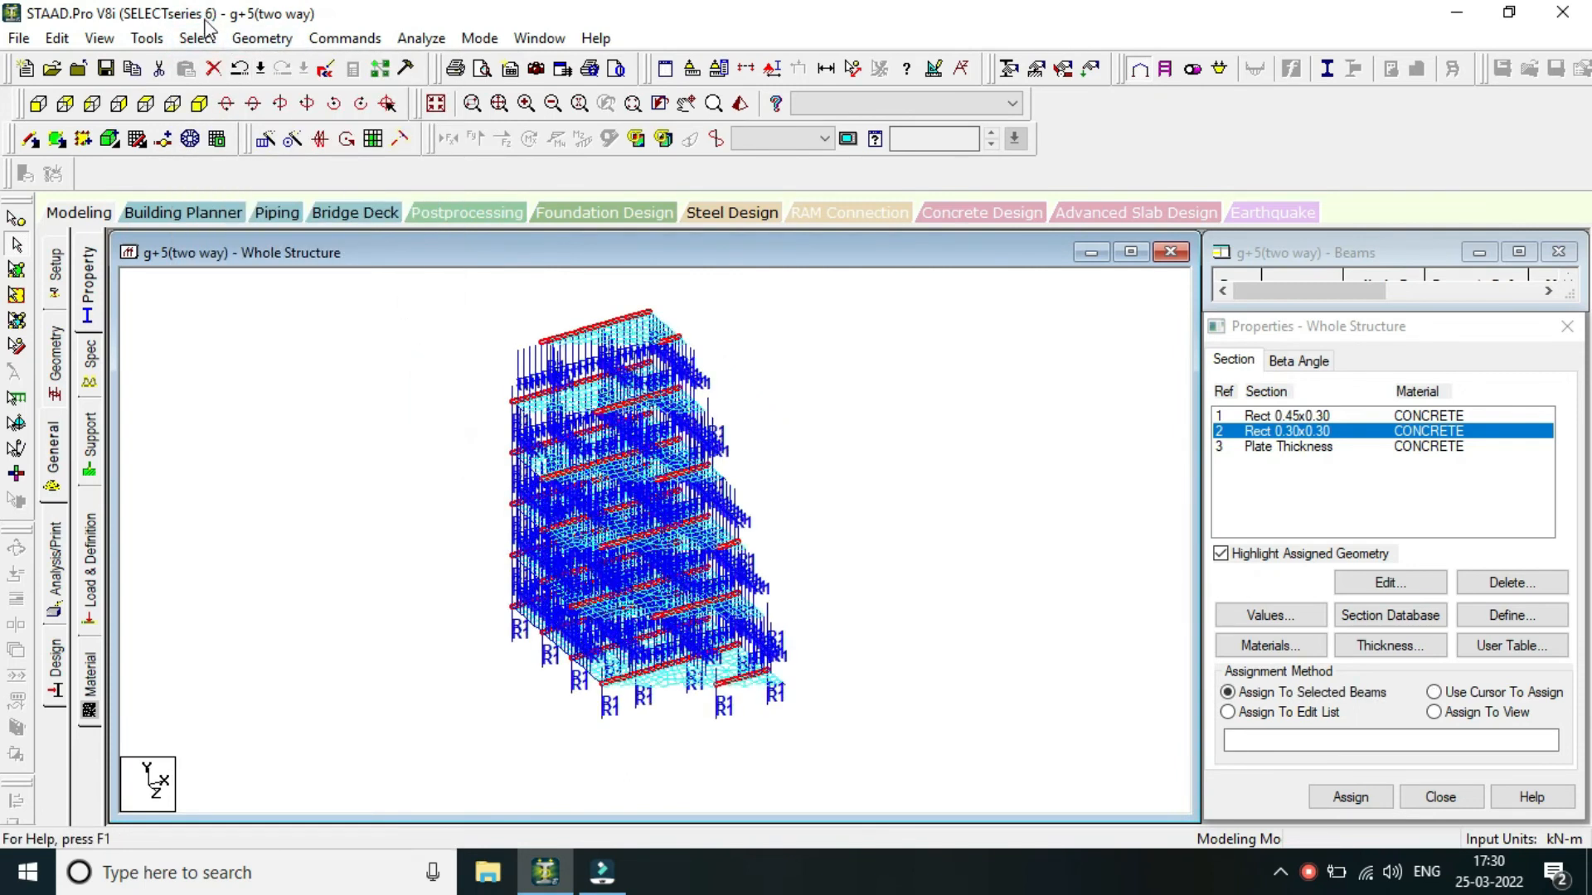
click(197, 39)
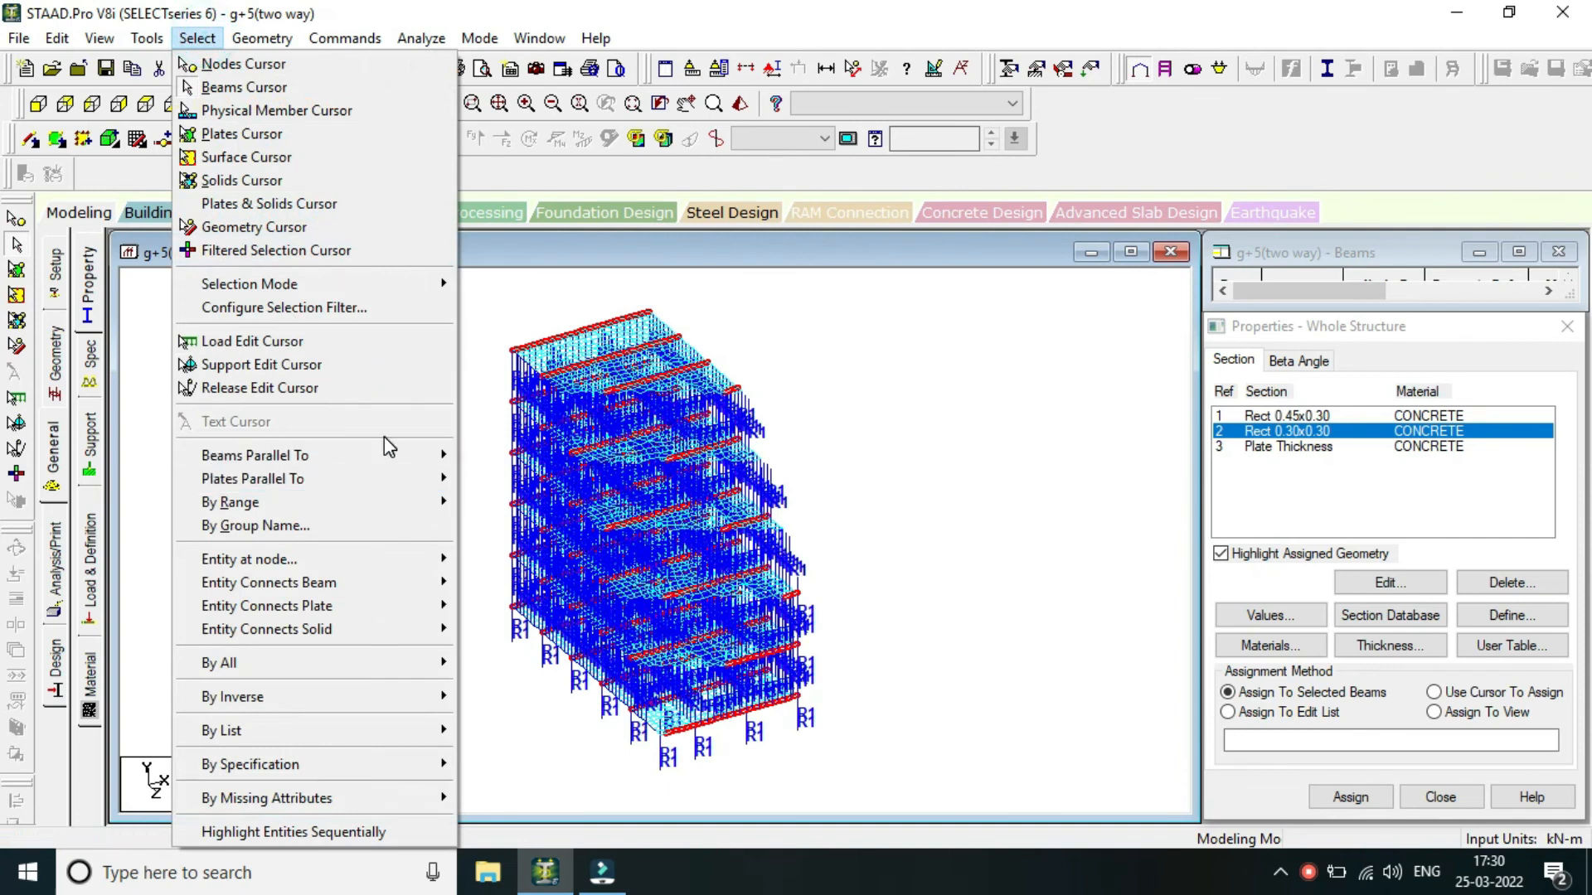
mouse_move(385, 455)
click(507, 498)
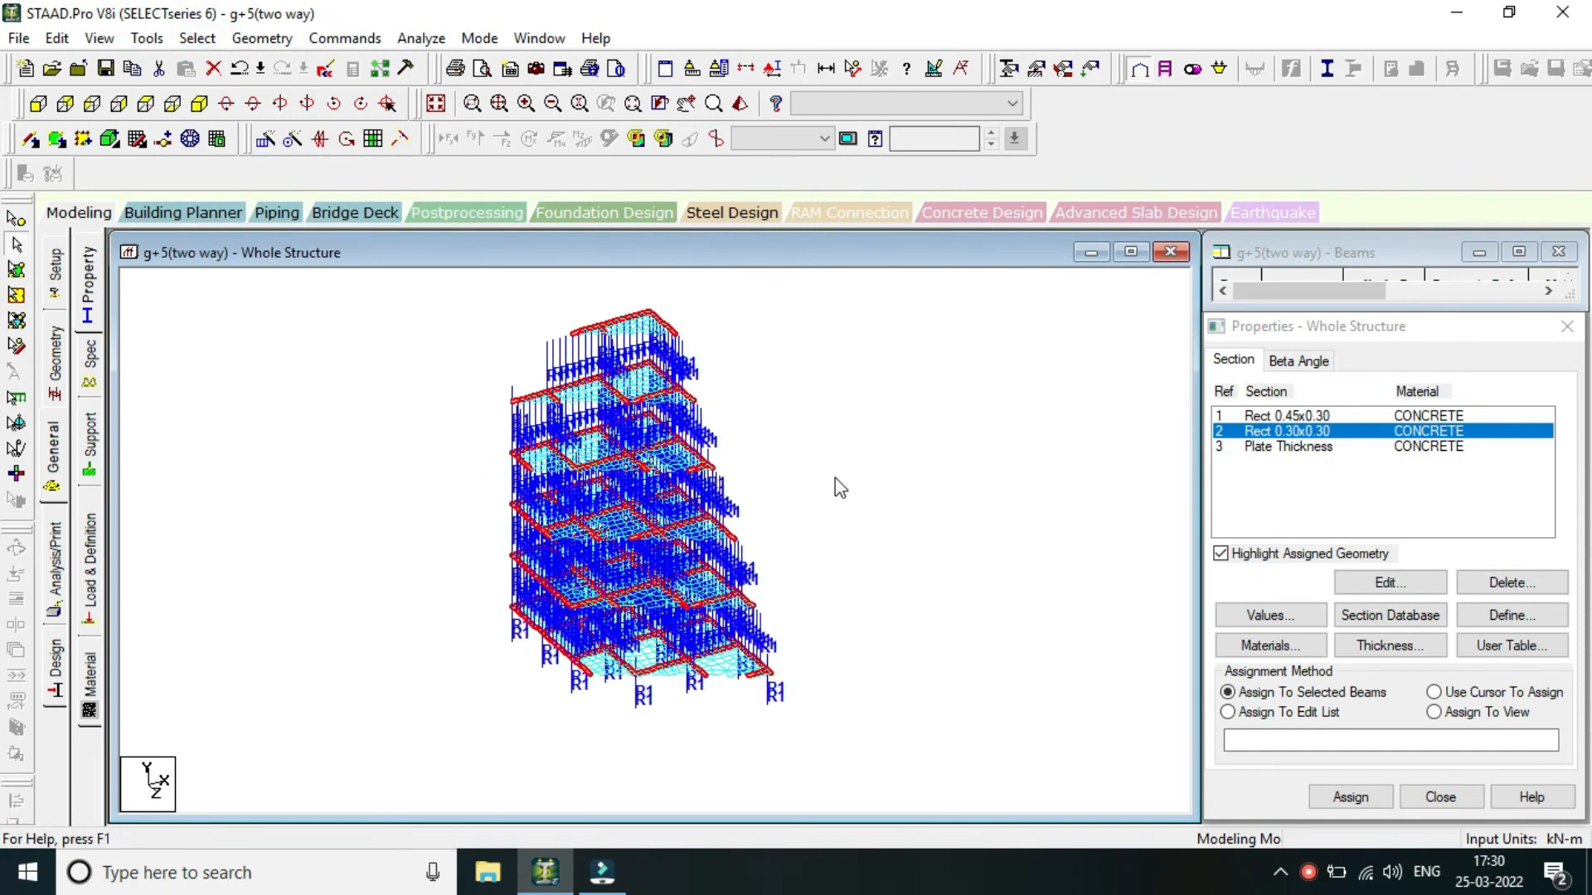
click(1376, 798)
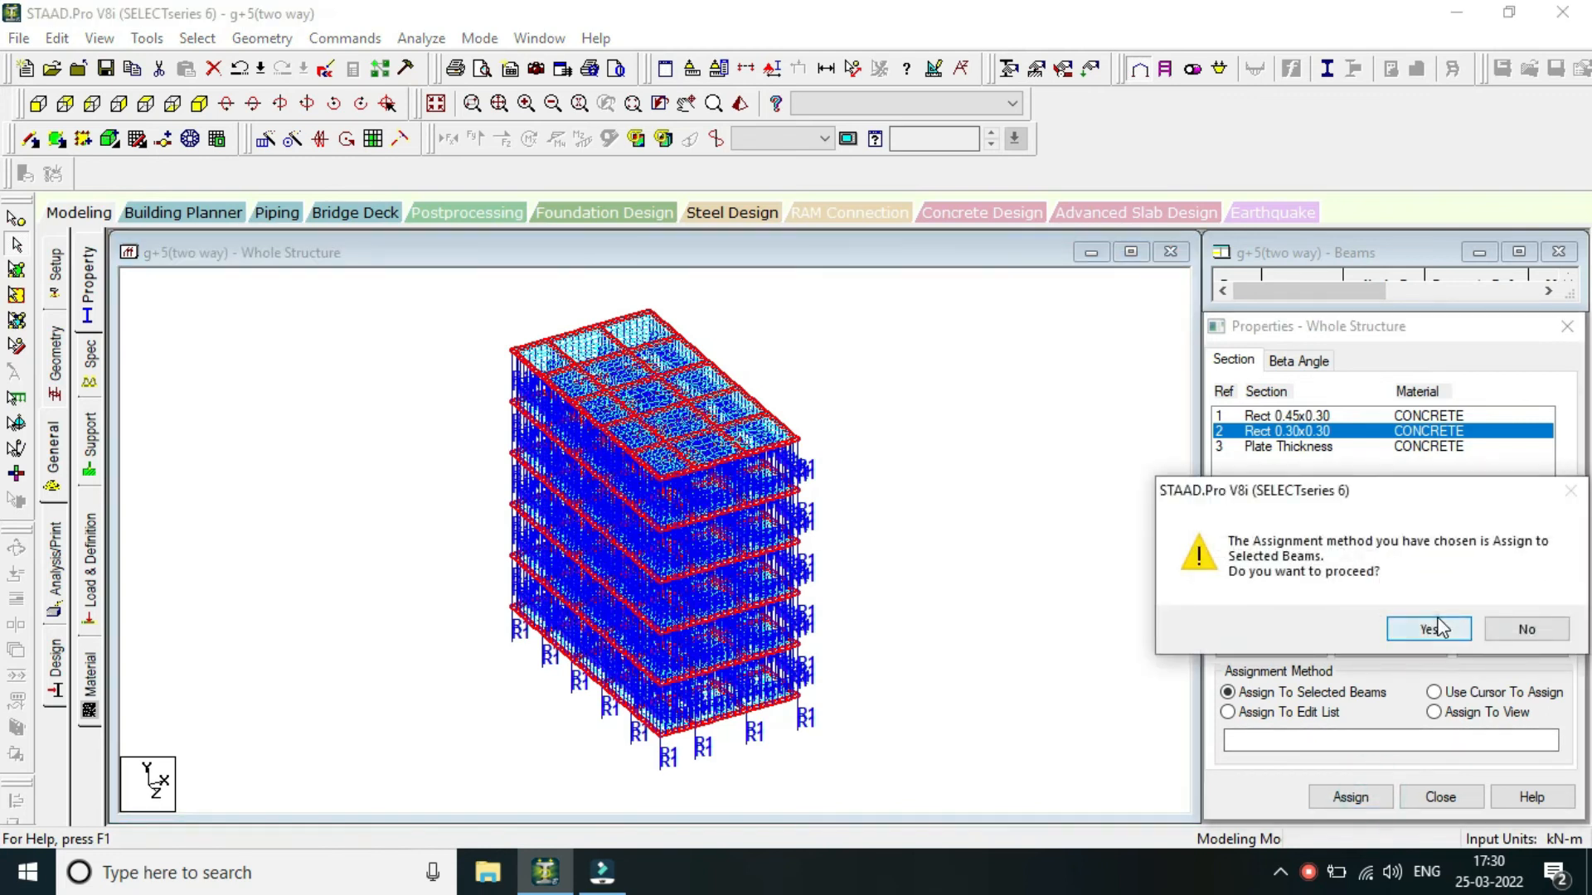
click(1428, 629)
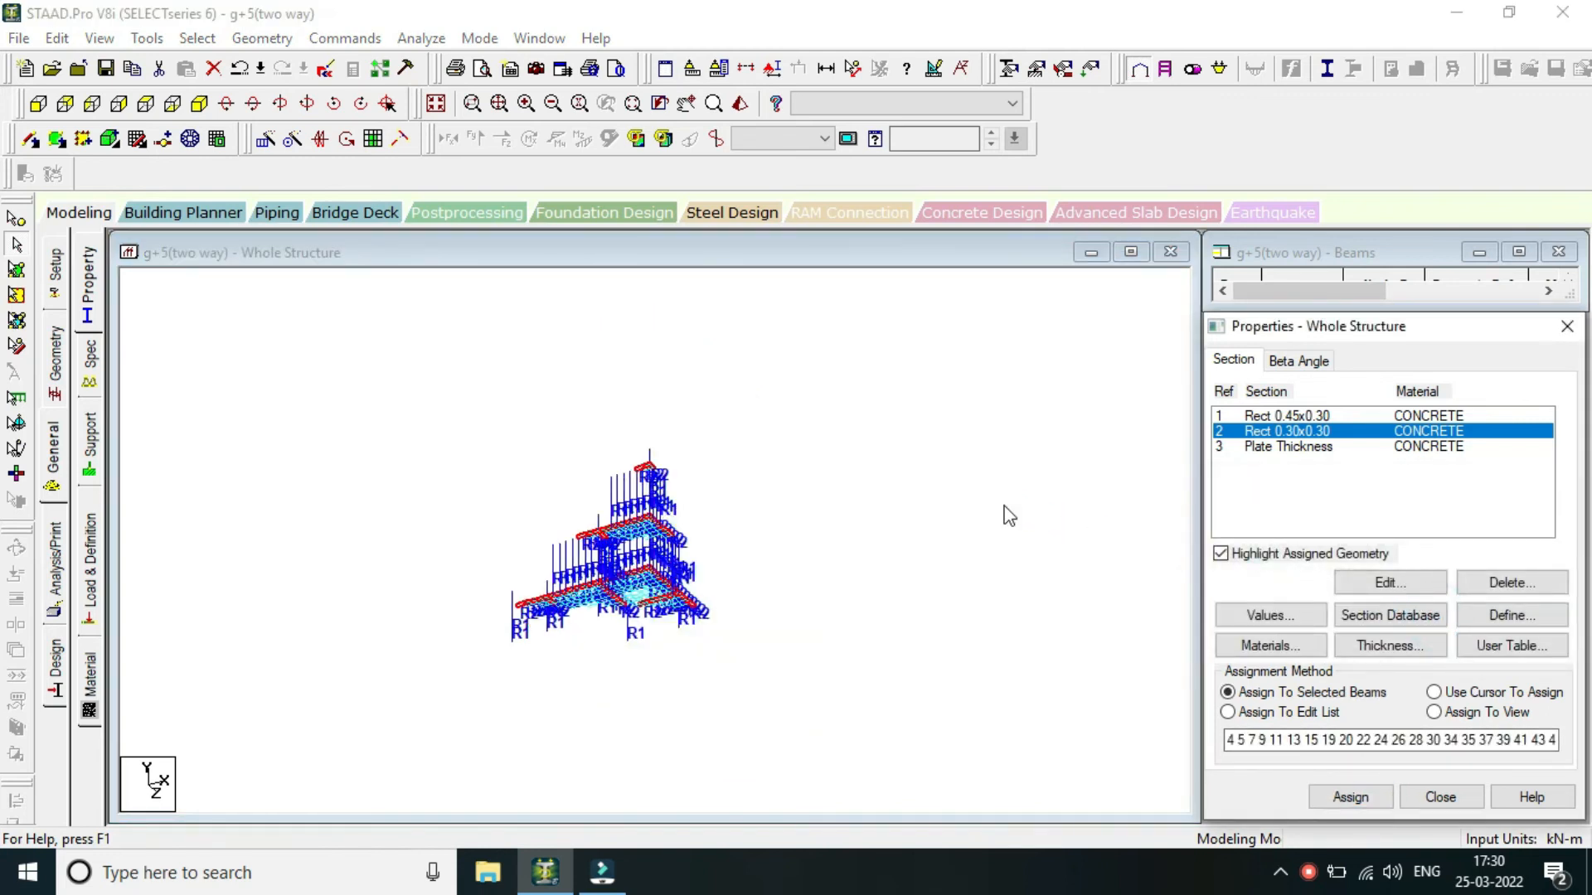
click(953, 514)
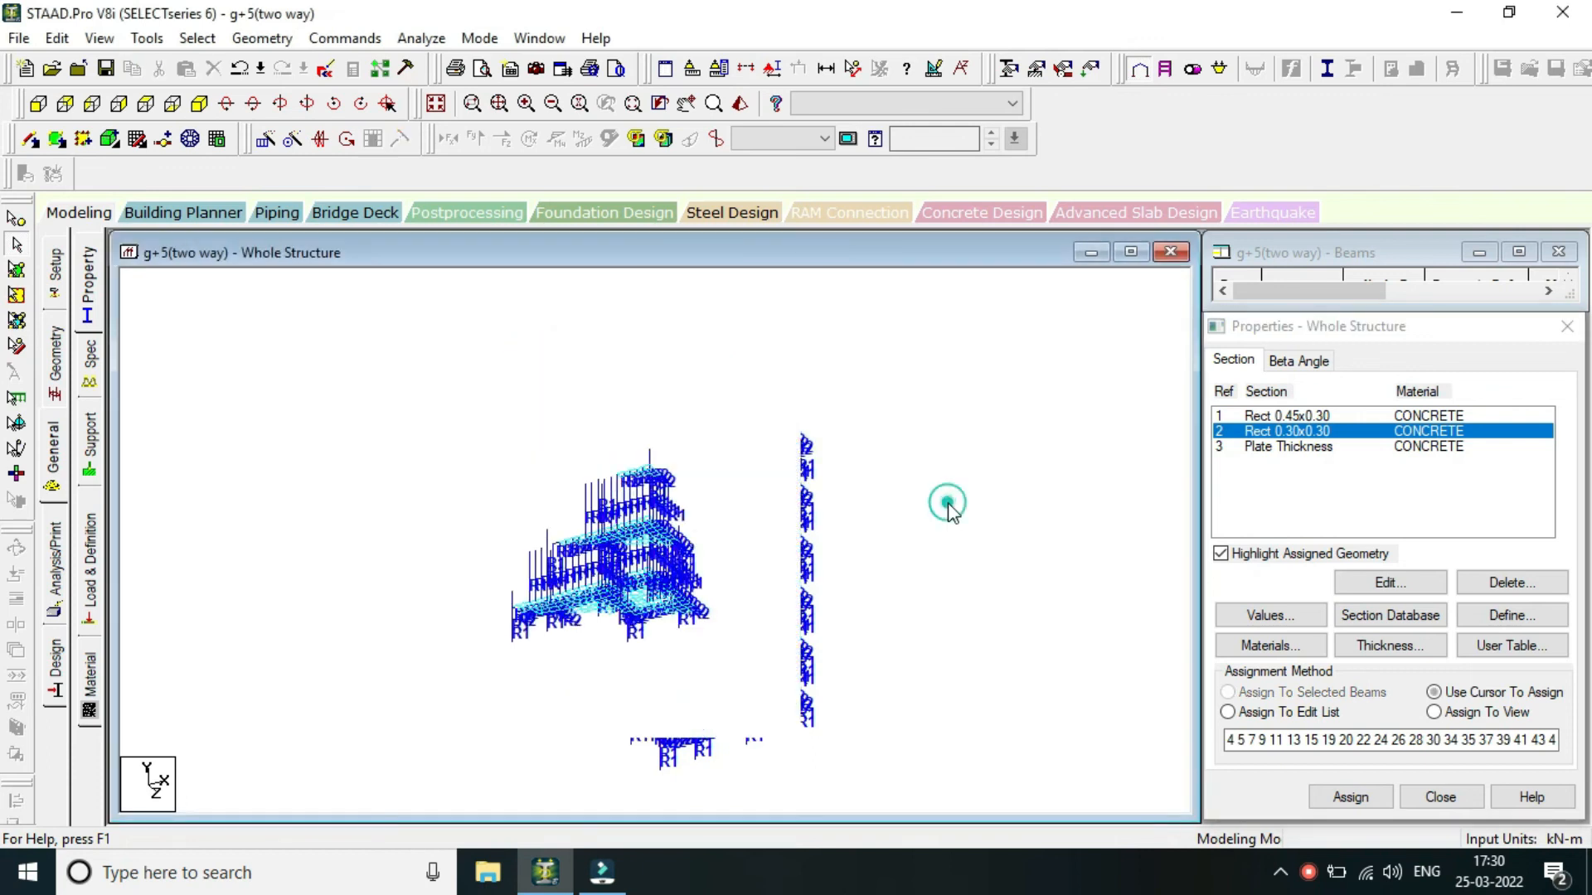
Assign the plate thickness property to all slab plates using the Assign To View method.
click(1266, 449)
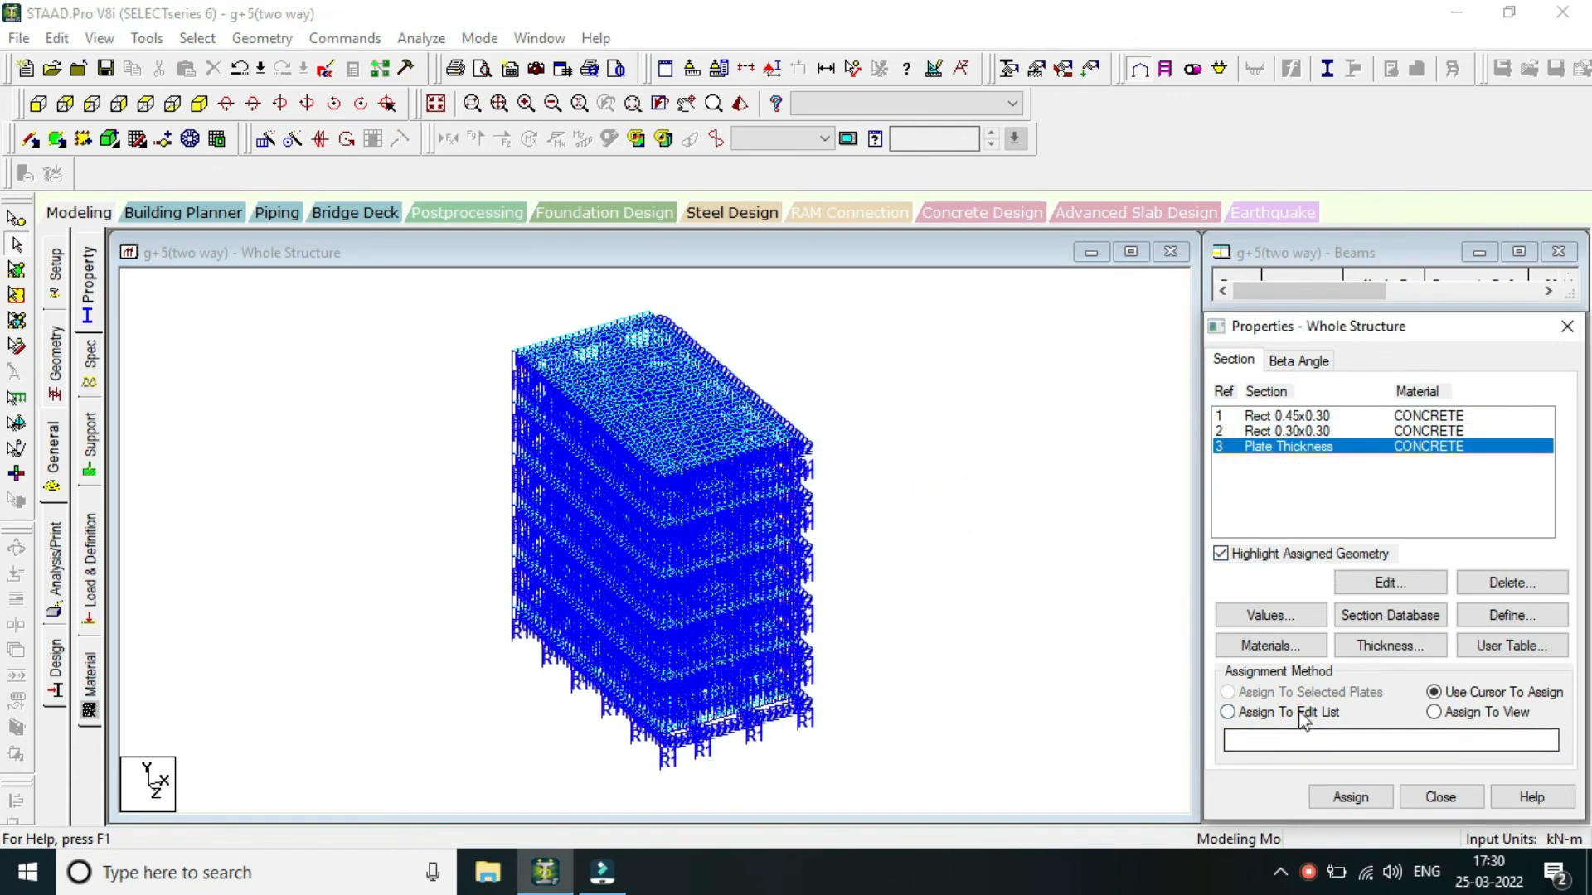
click(1434, 713)
click(1351, 797)
click(1431, 627)
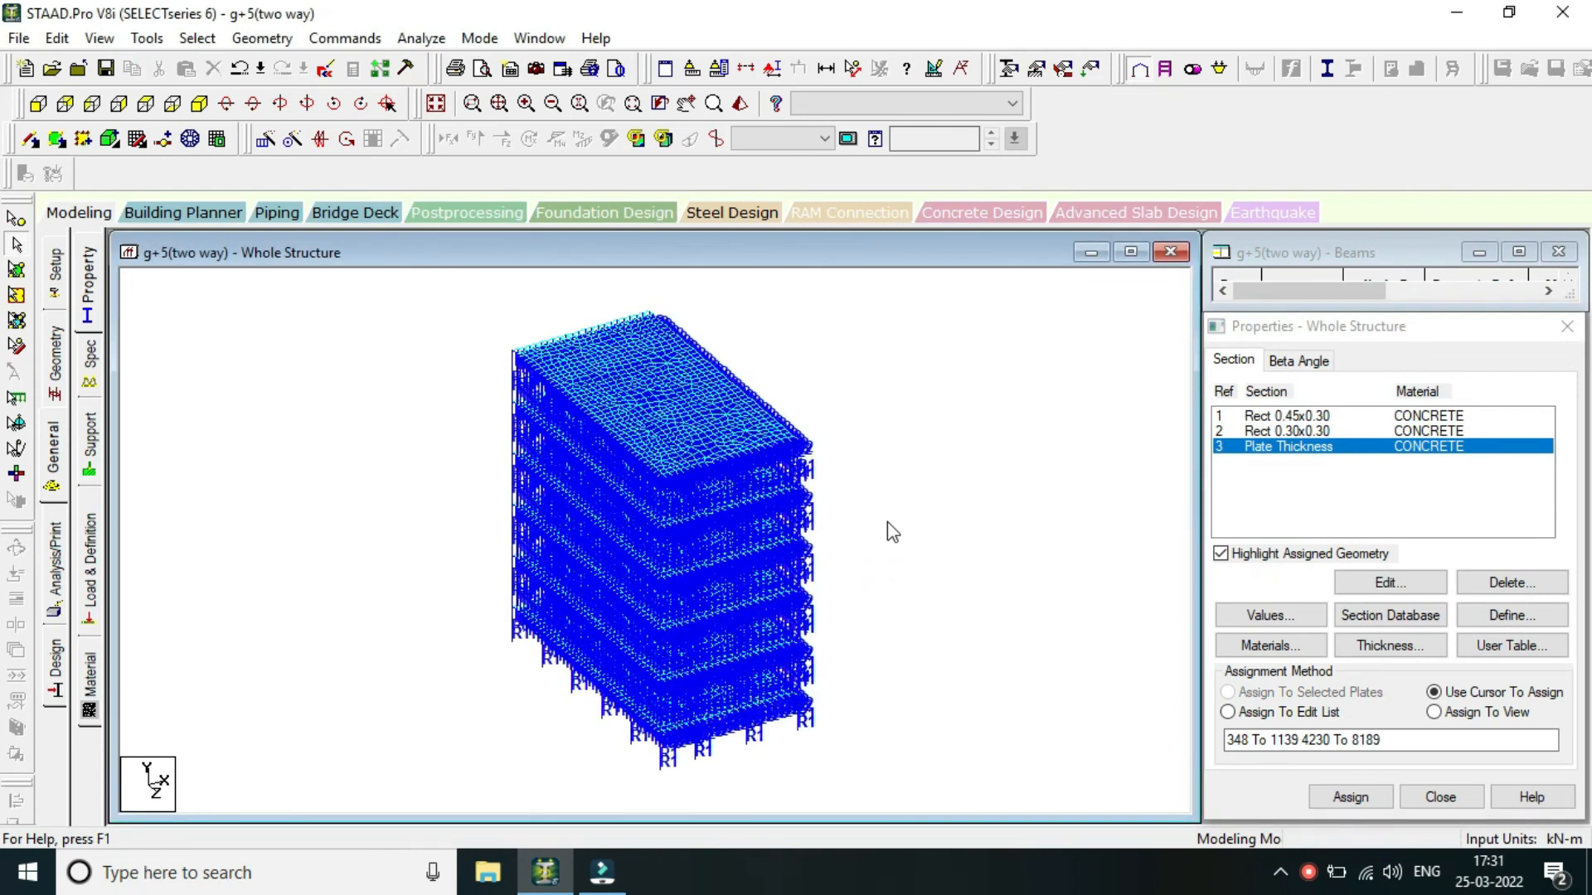
scroll(714, 439, up, 1)
scroll(714, 439, down, 1)
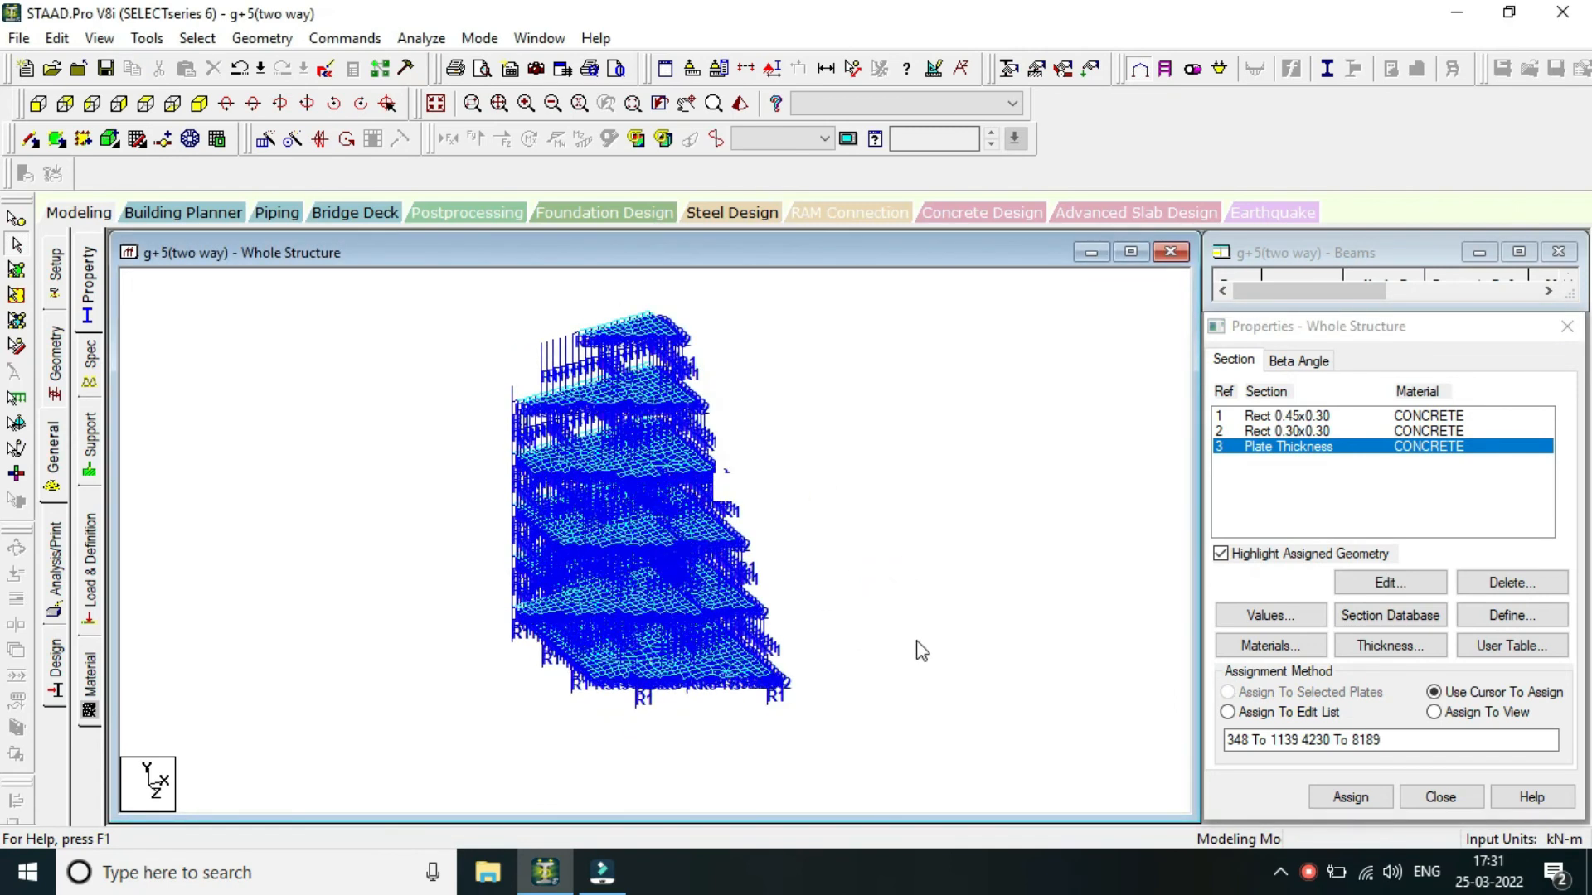
right_click(1309, 872)
click(1349, 839)
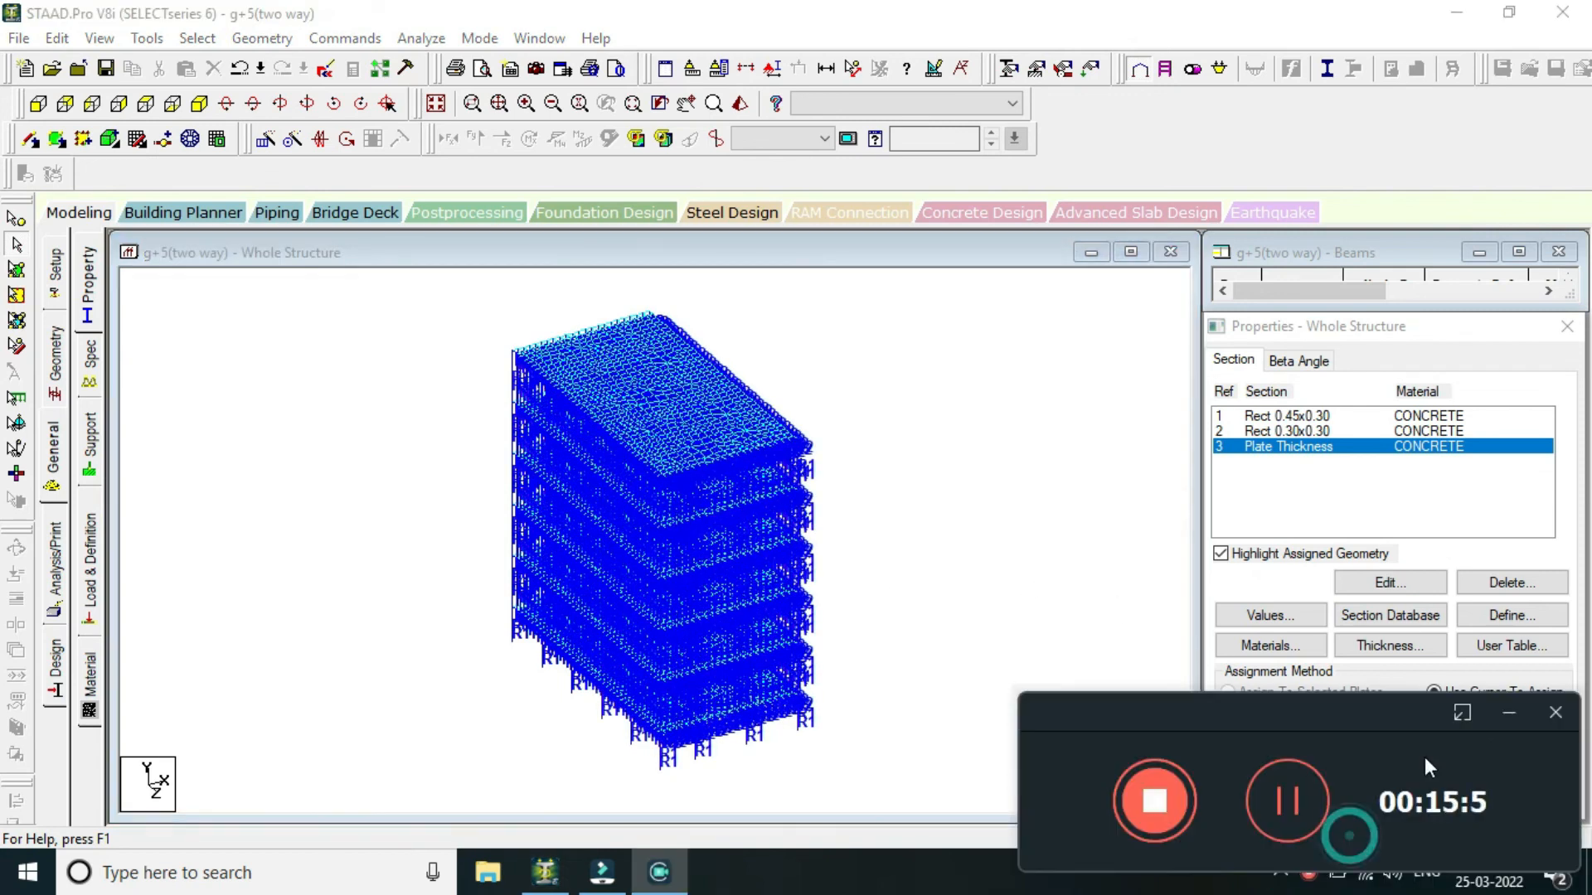
click(1508, 711)
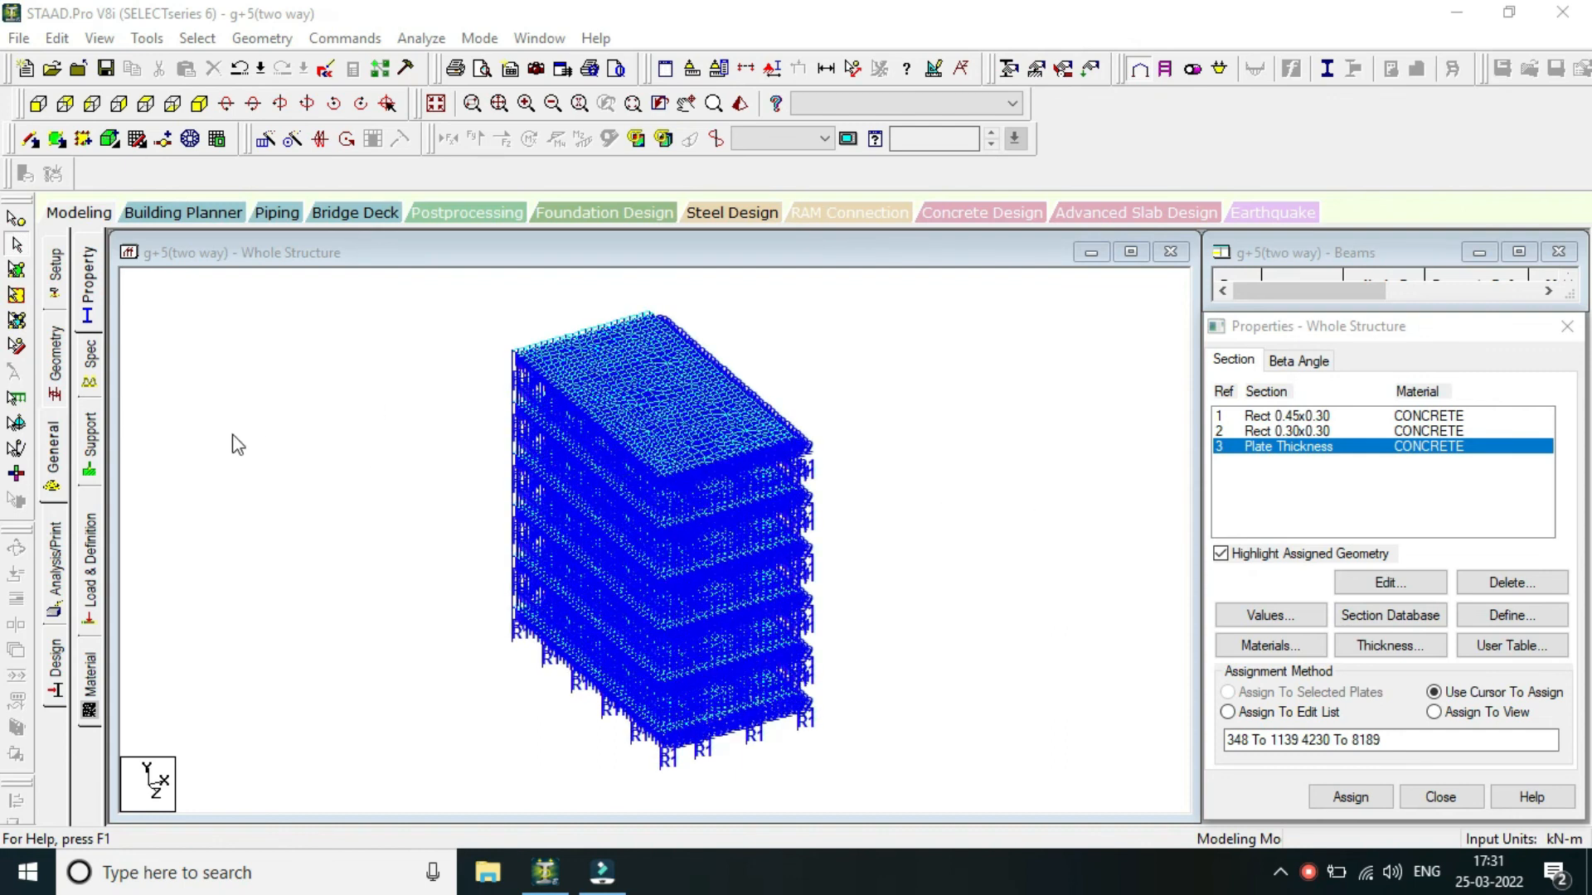
Open the support definitions, switch to a side view of the structure, and create a fixed support.
click(90, 448)
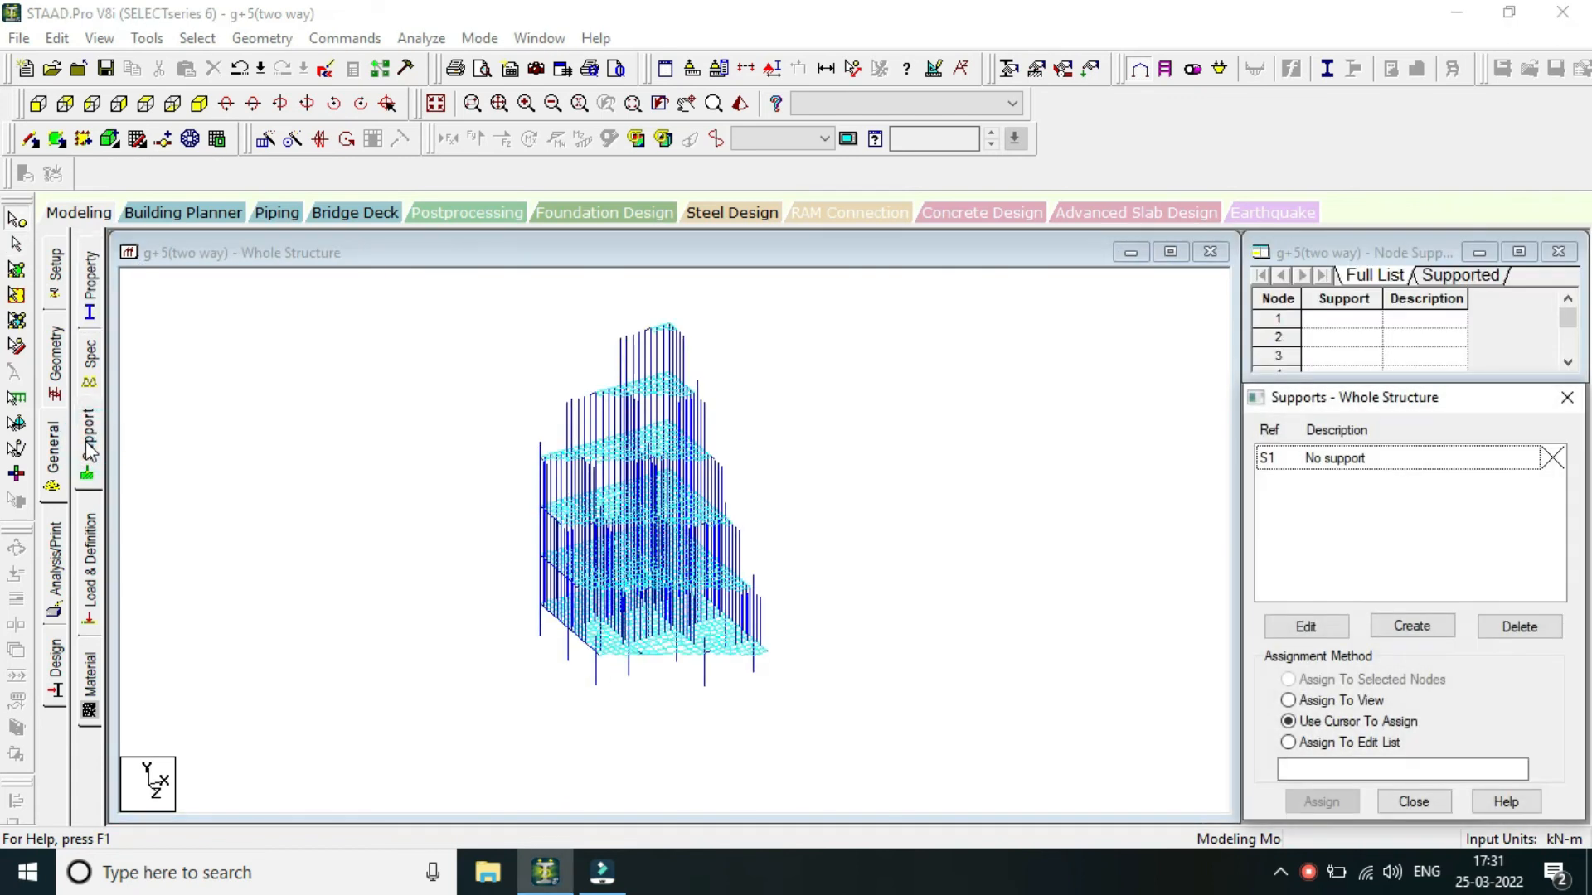
click(92, 104)
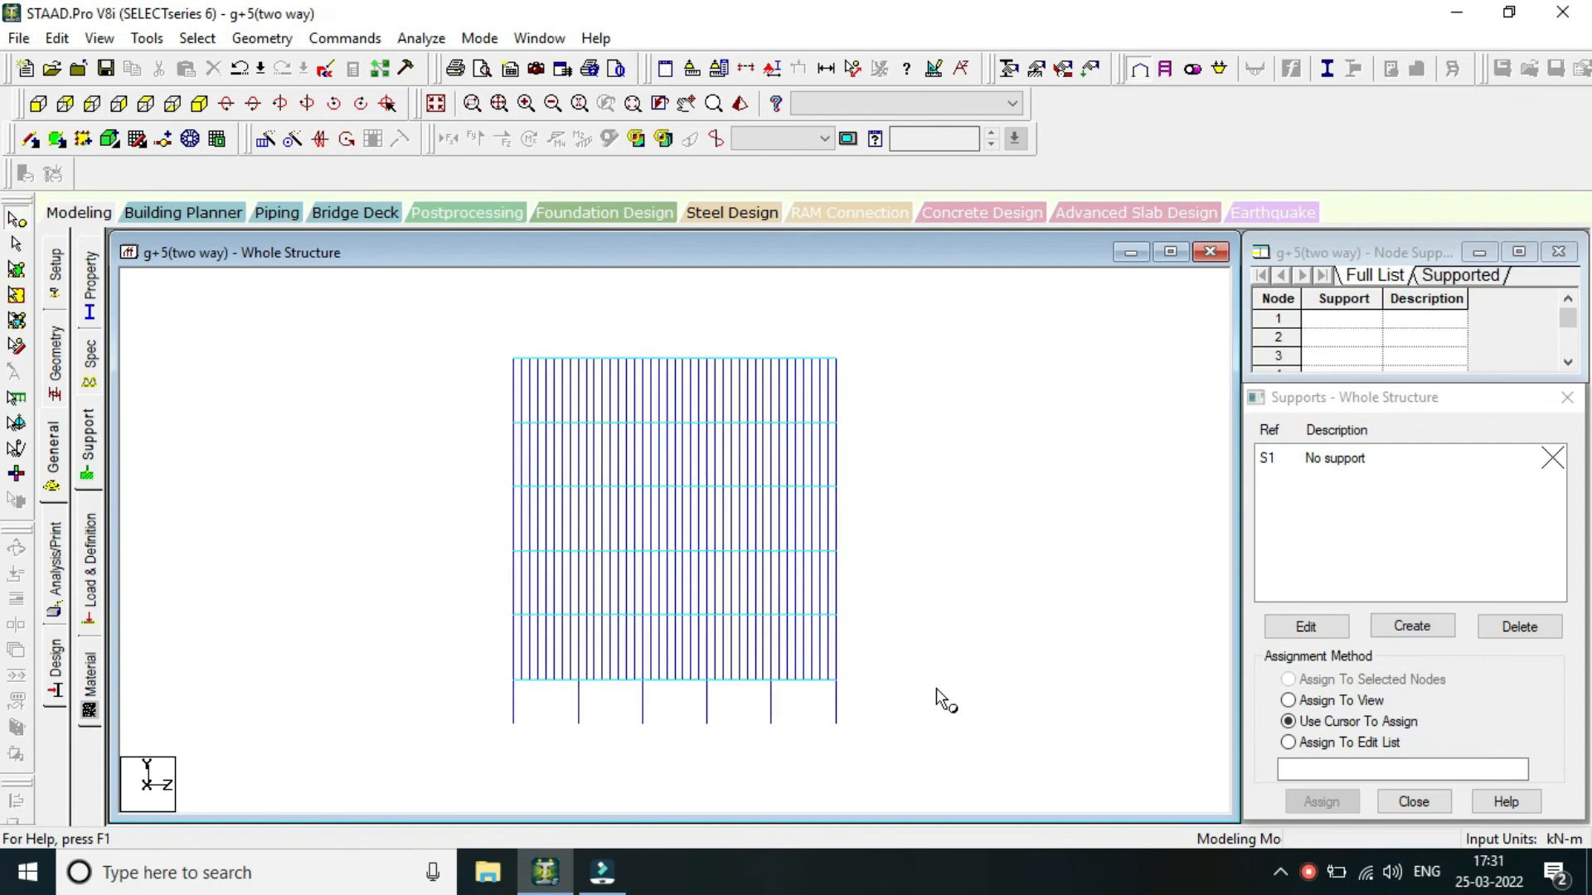
click(1412, 630)
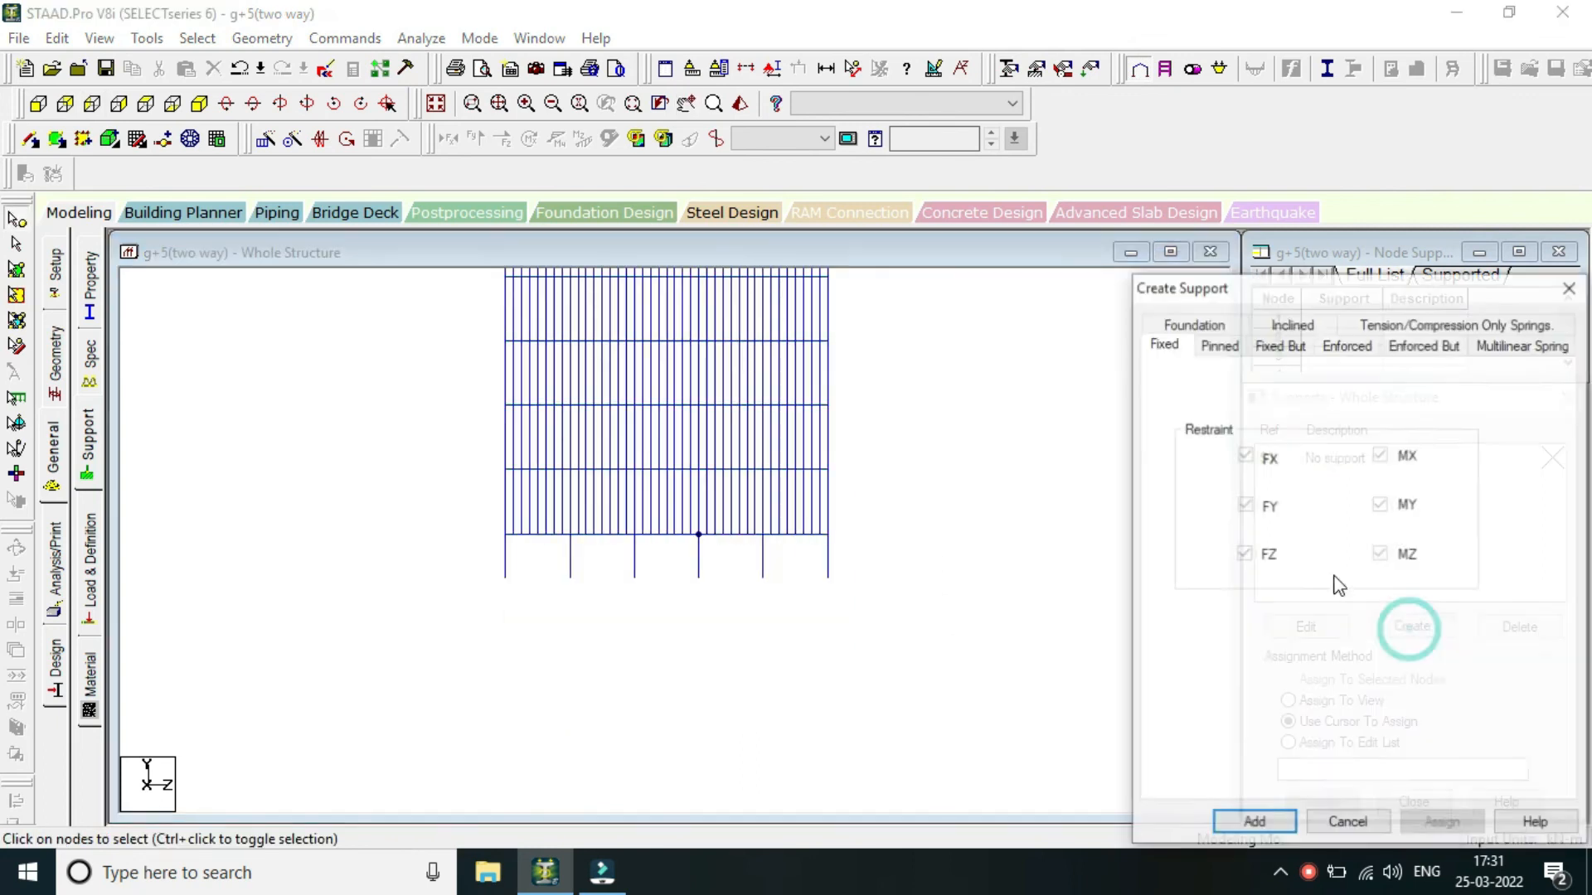
click(1273, 826)
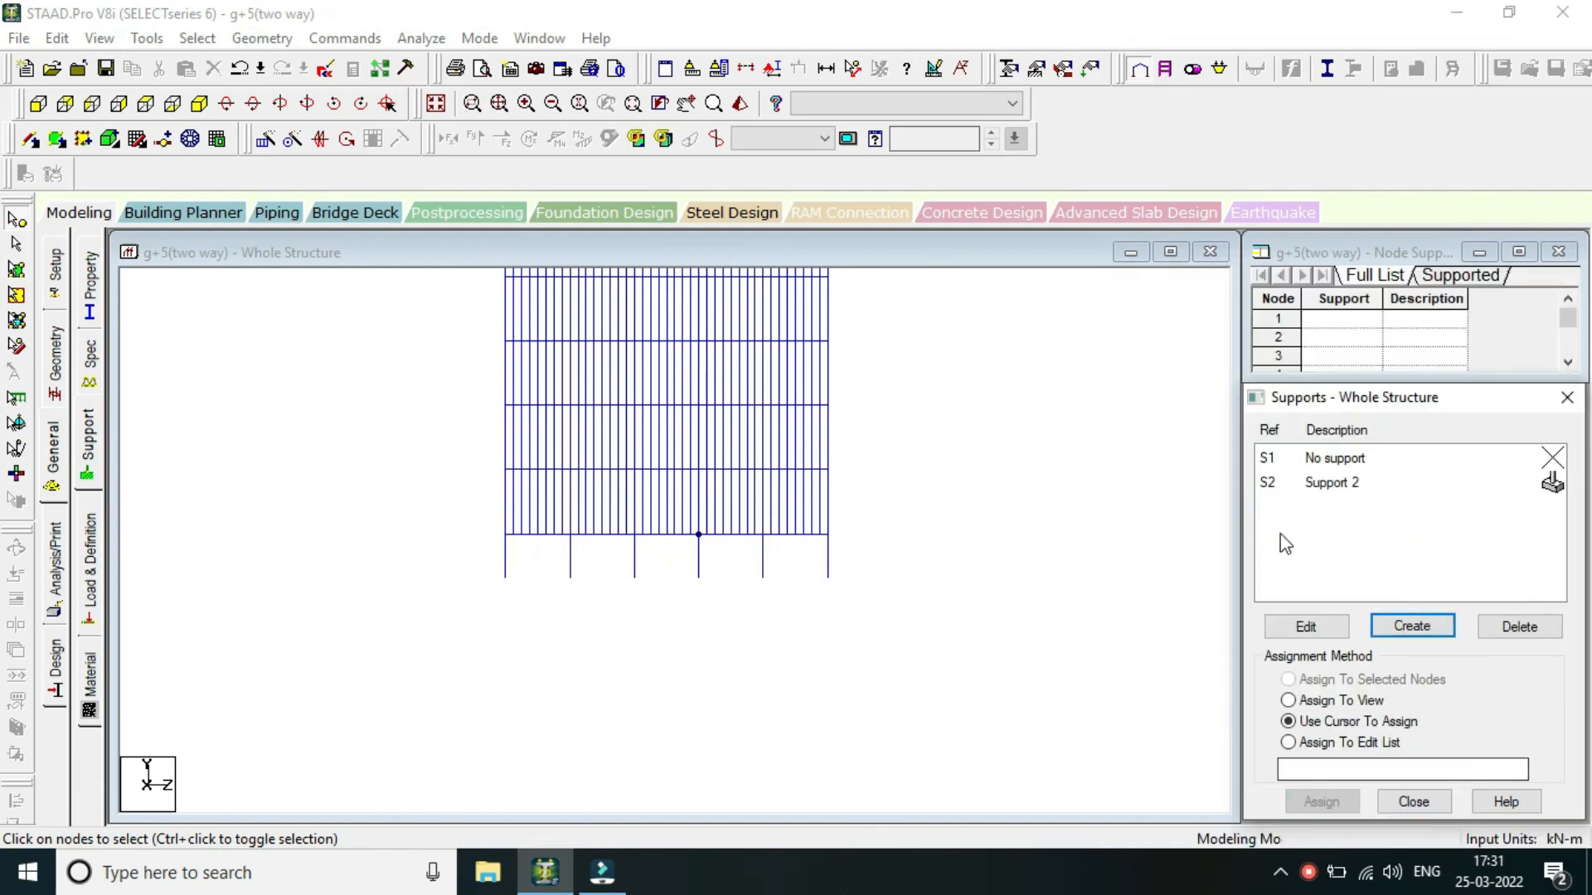
Select all bottom nodes of the ground-level columns and assign Support 2 to them using Assign To Selected Nodes.
click(1327, 483)
click(1322, 802)
click(471, 618)
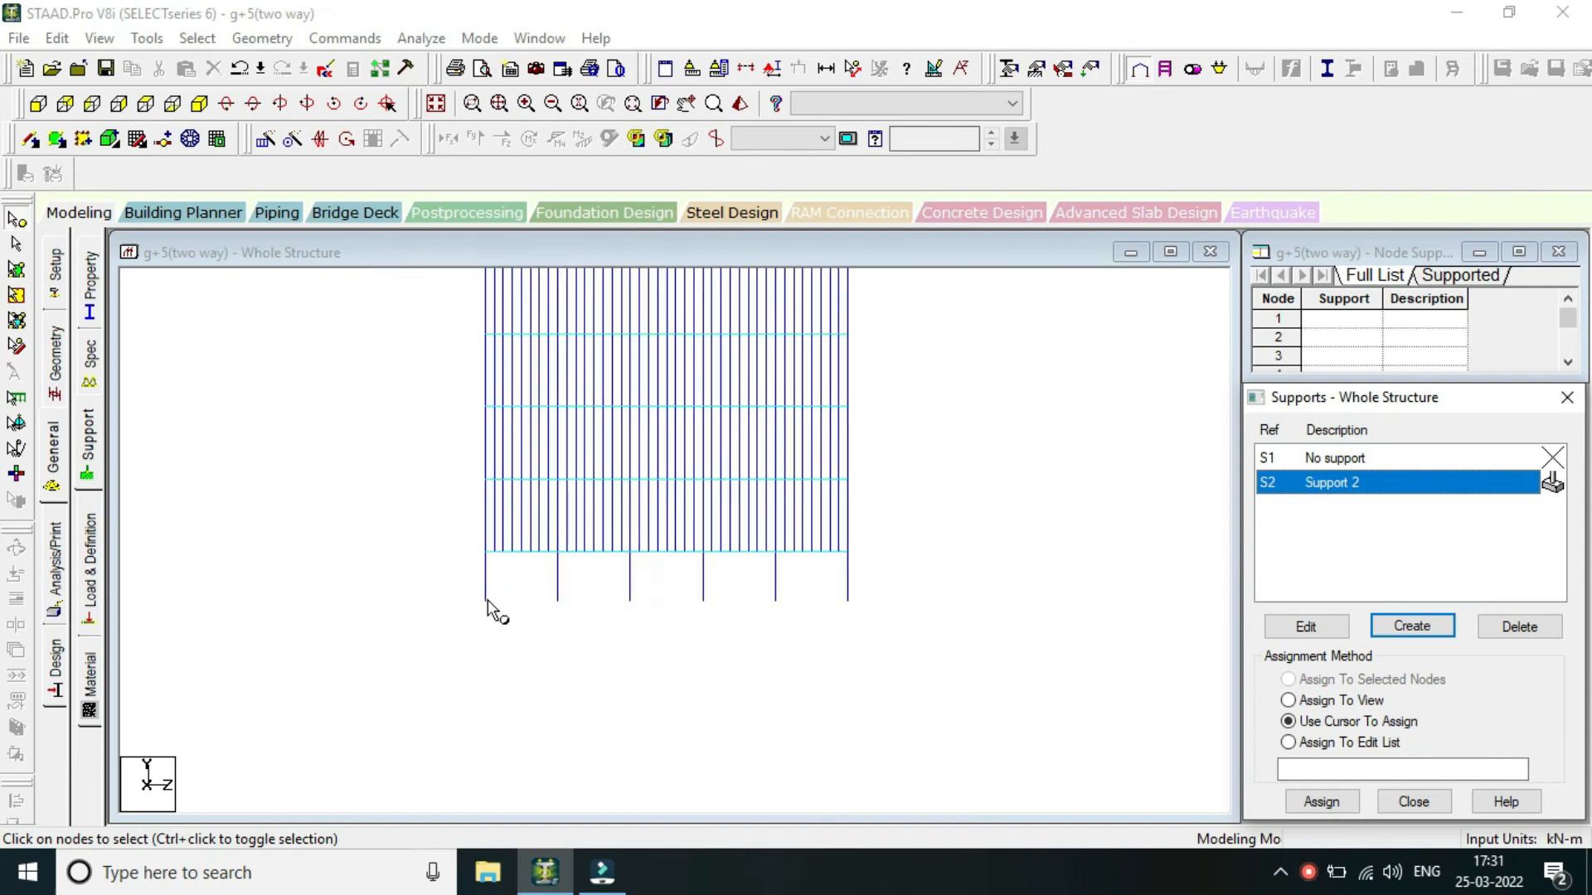
drag(462, 594, 872, 622)
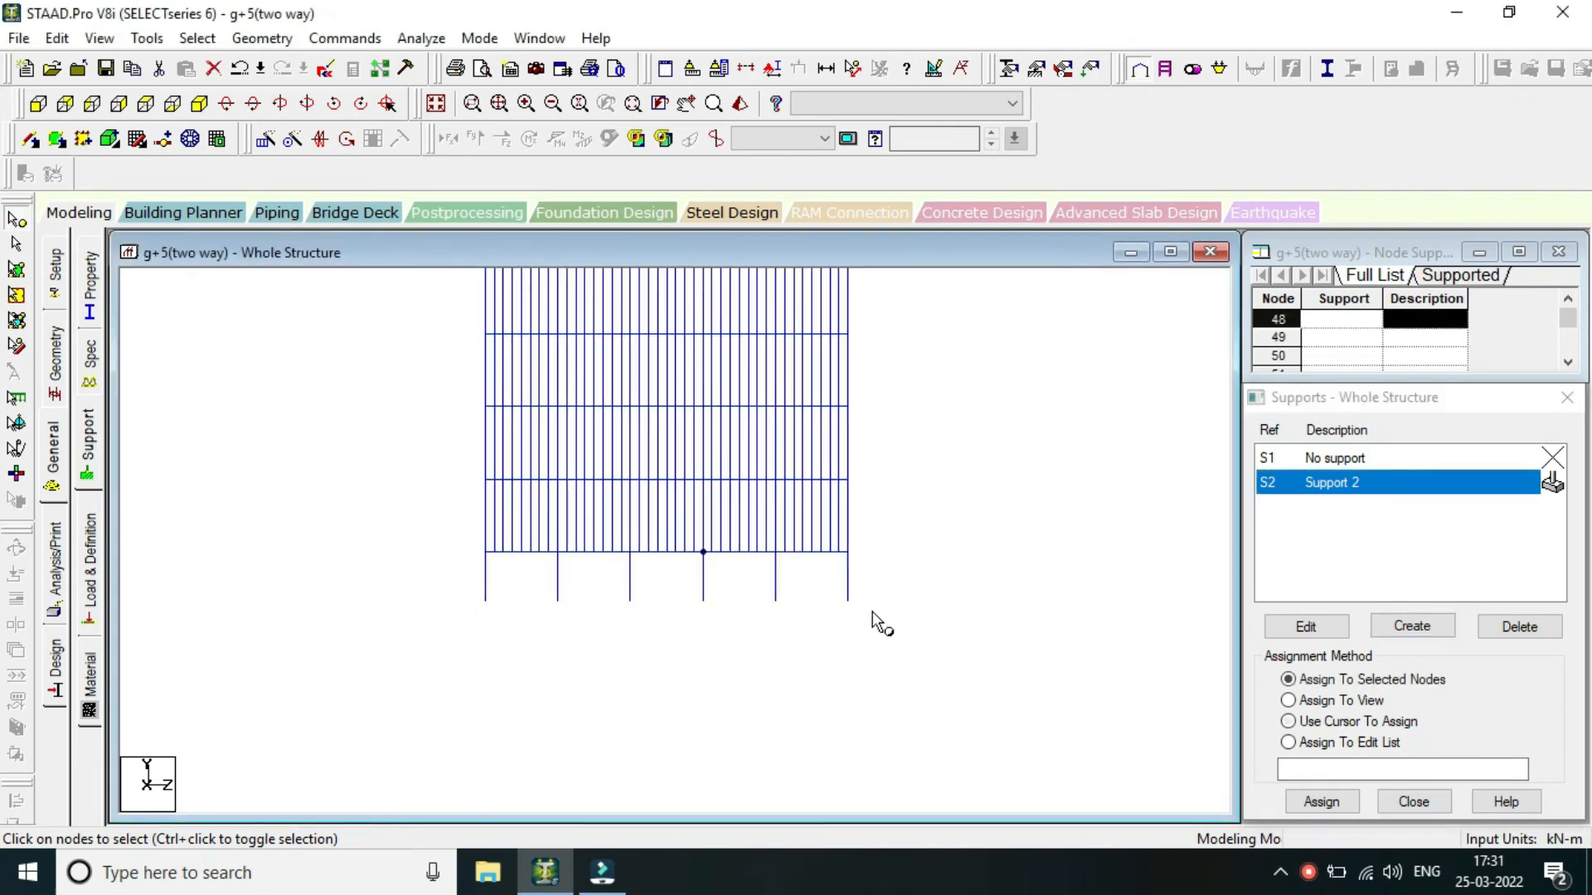
click(1353, 808)
click(1439, 665)
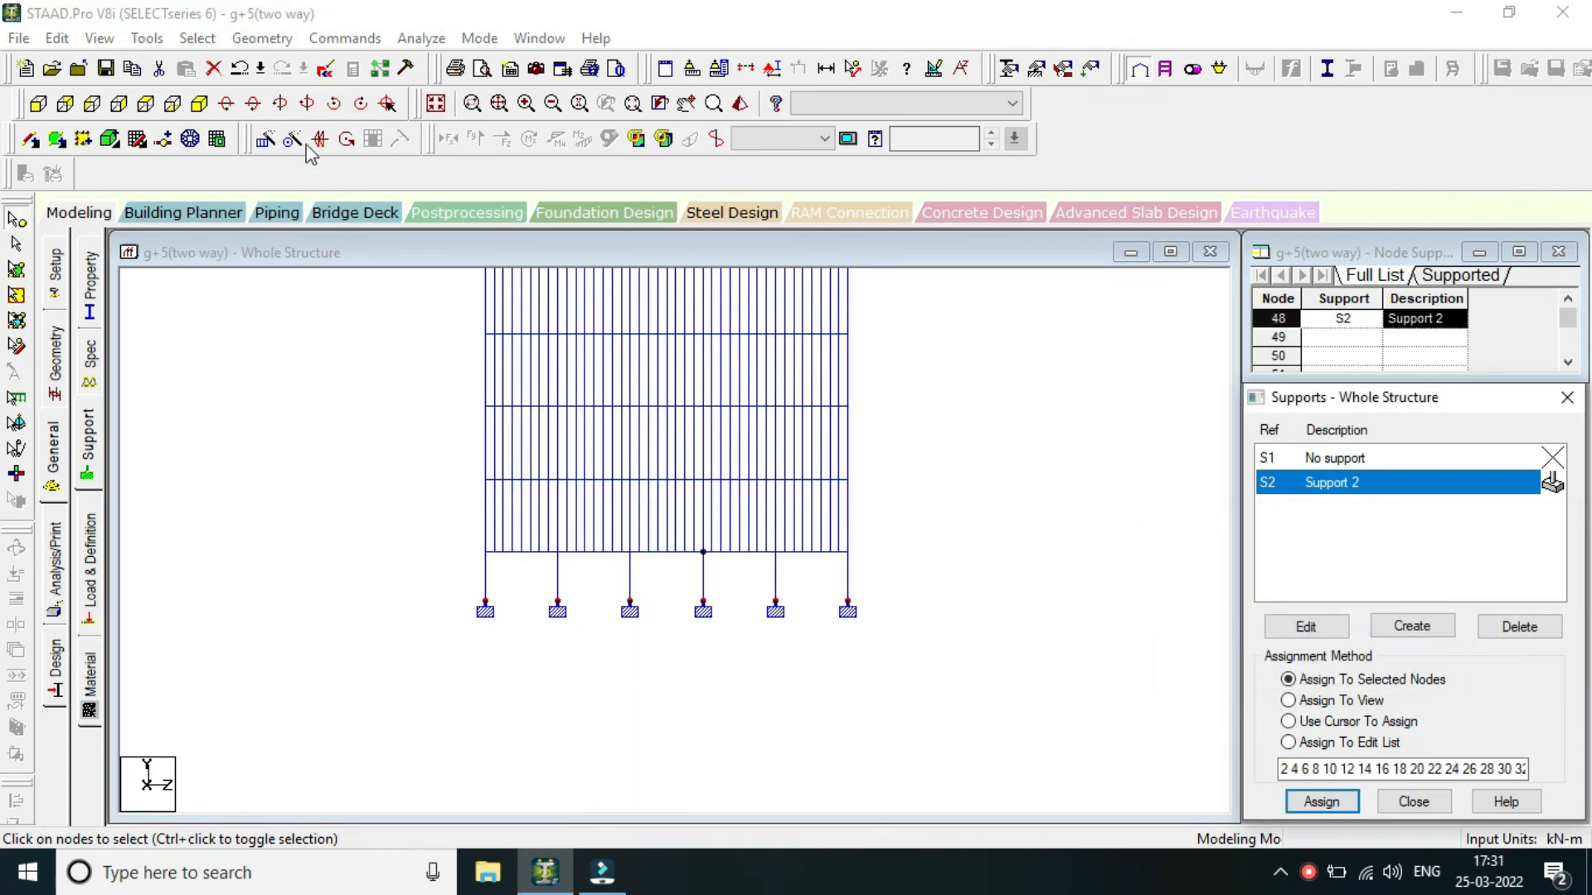
Return to the isometric view, accept the auto save, and inspect the supports at the column bases.
click(198, 104)
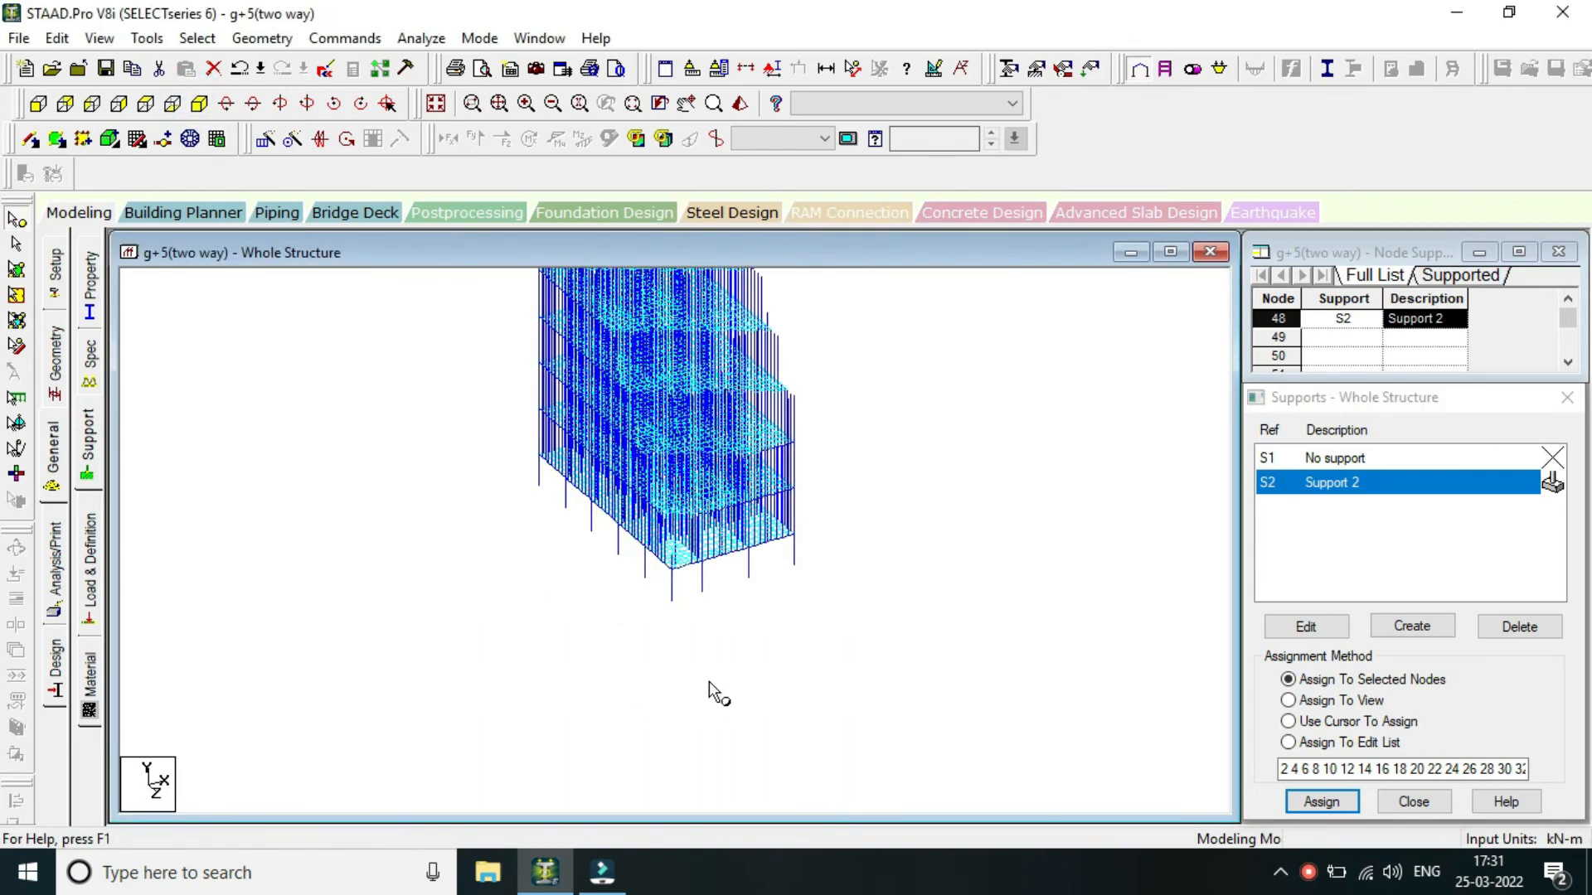
scroll(759, 651, up, 1)
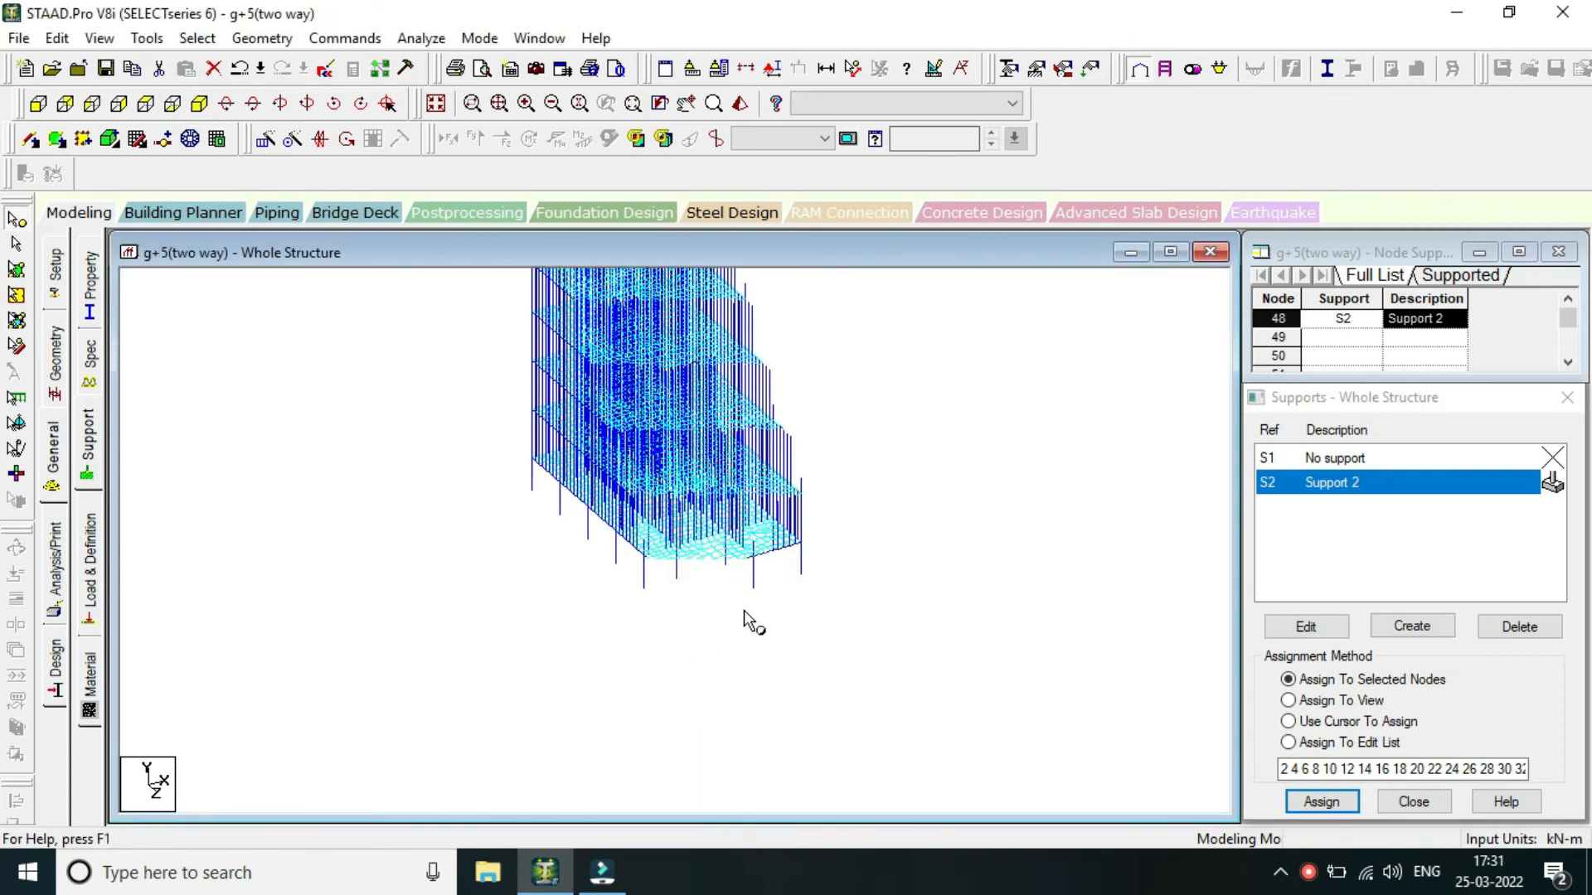
scroll(785, 636, up, 2)
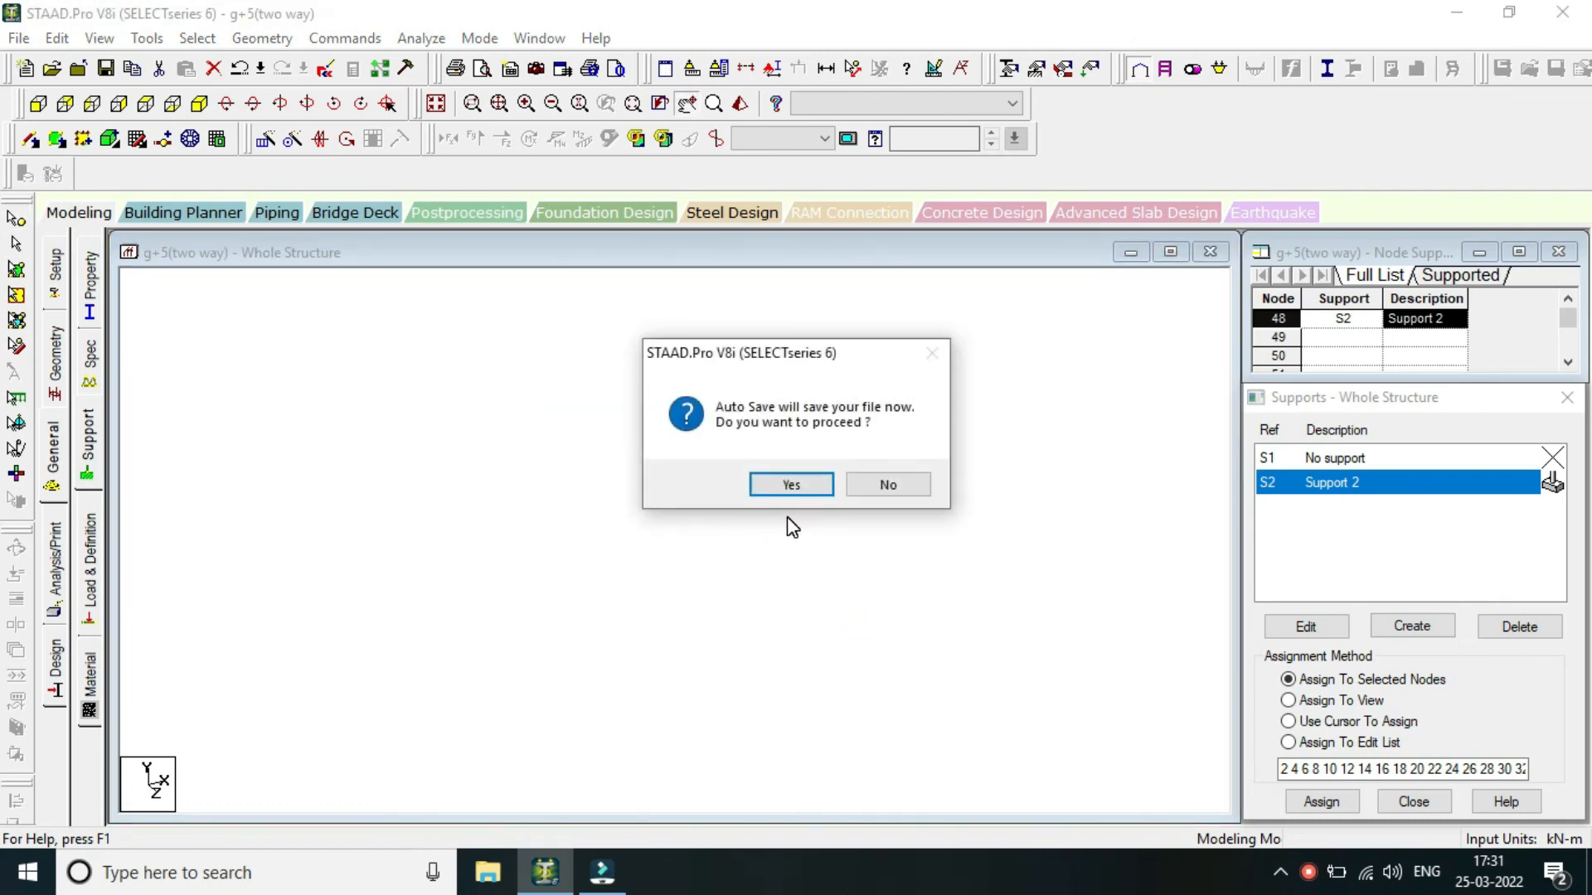
key(Return)
key(Return)
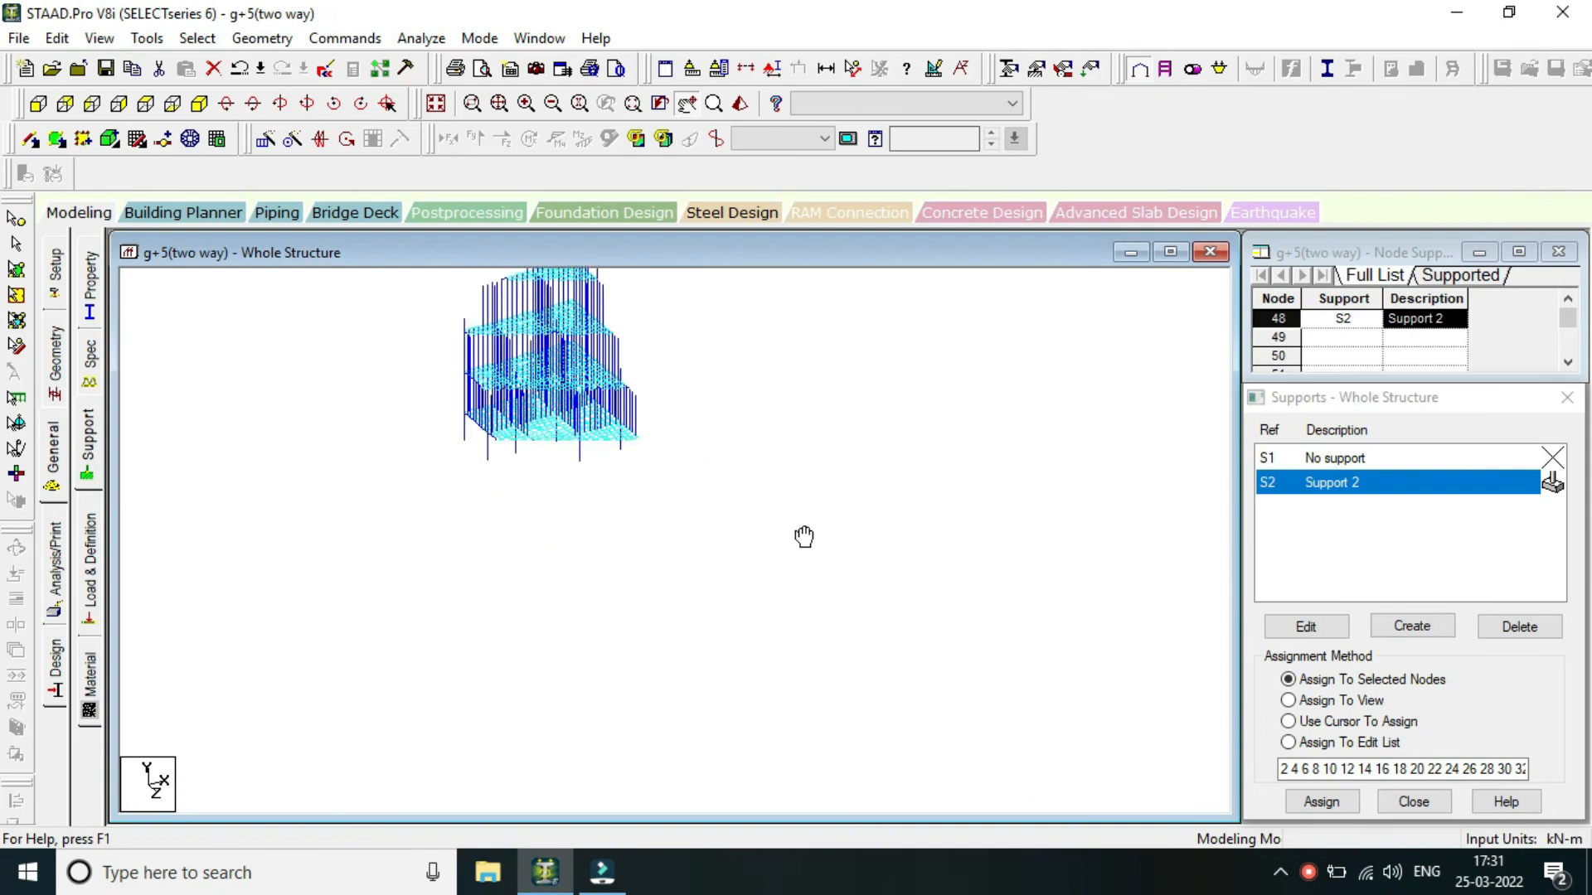
drag(803, 540, 282, 530)
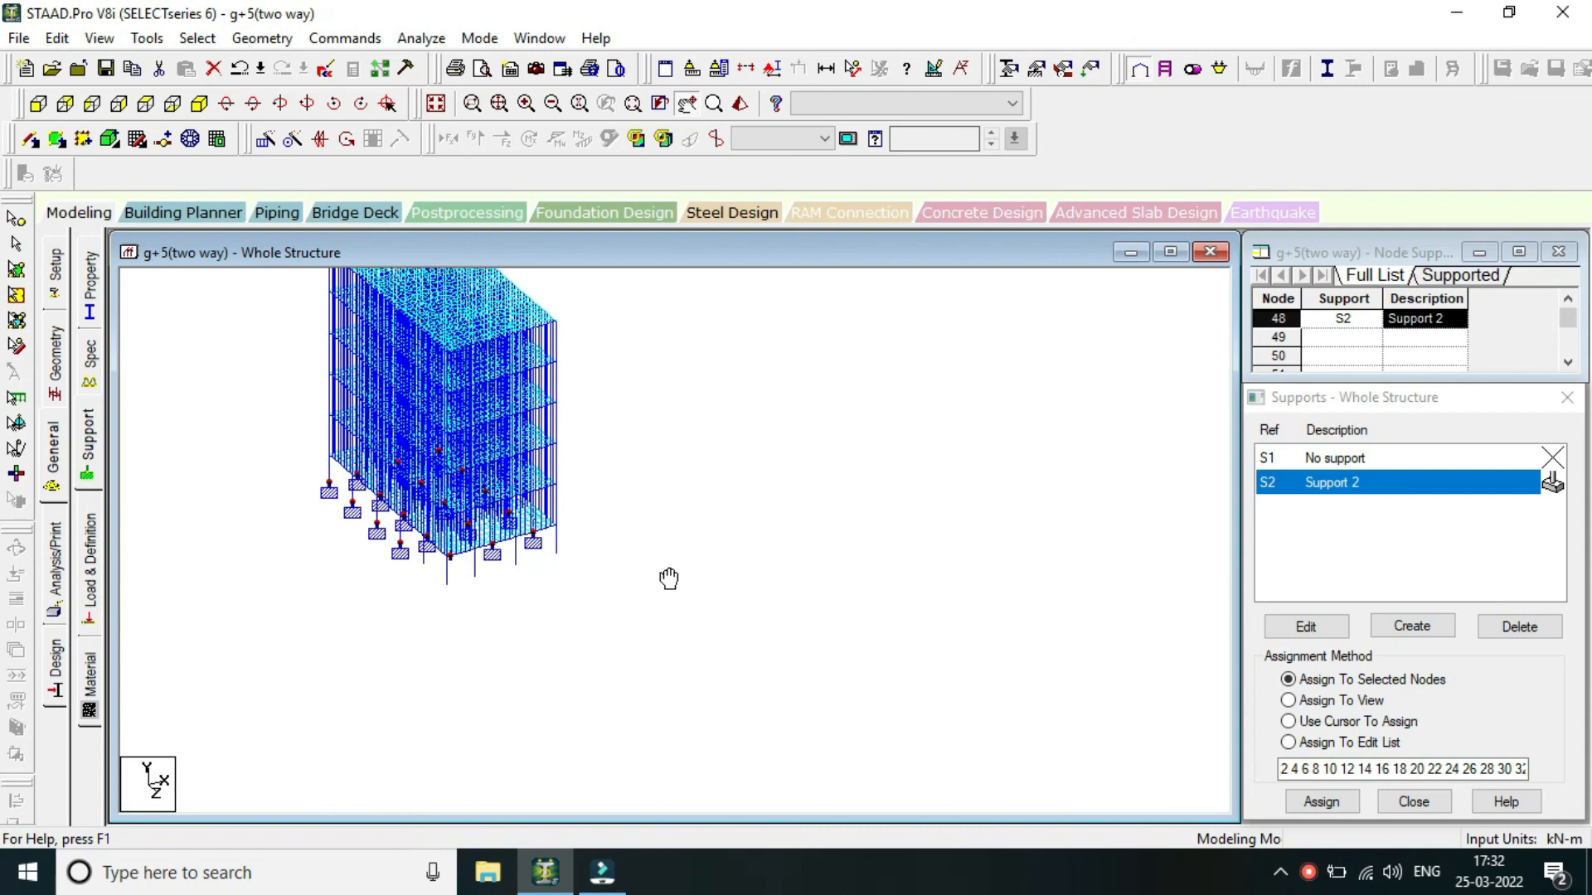
Check the structure in the 3D rendered view and close the rendering window.
click(740, 104)
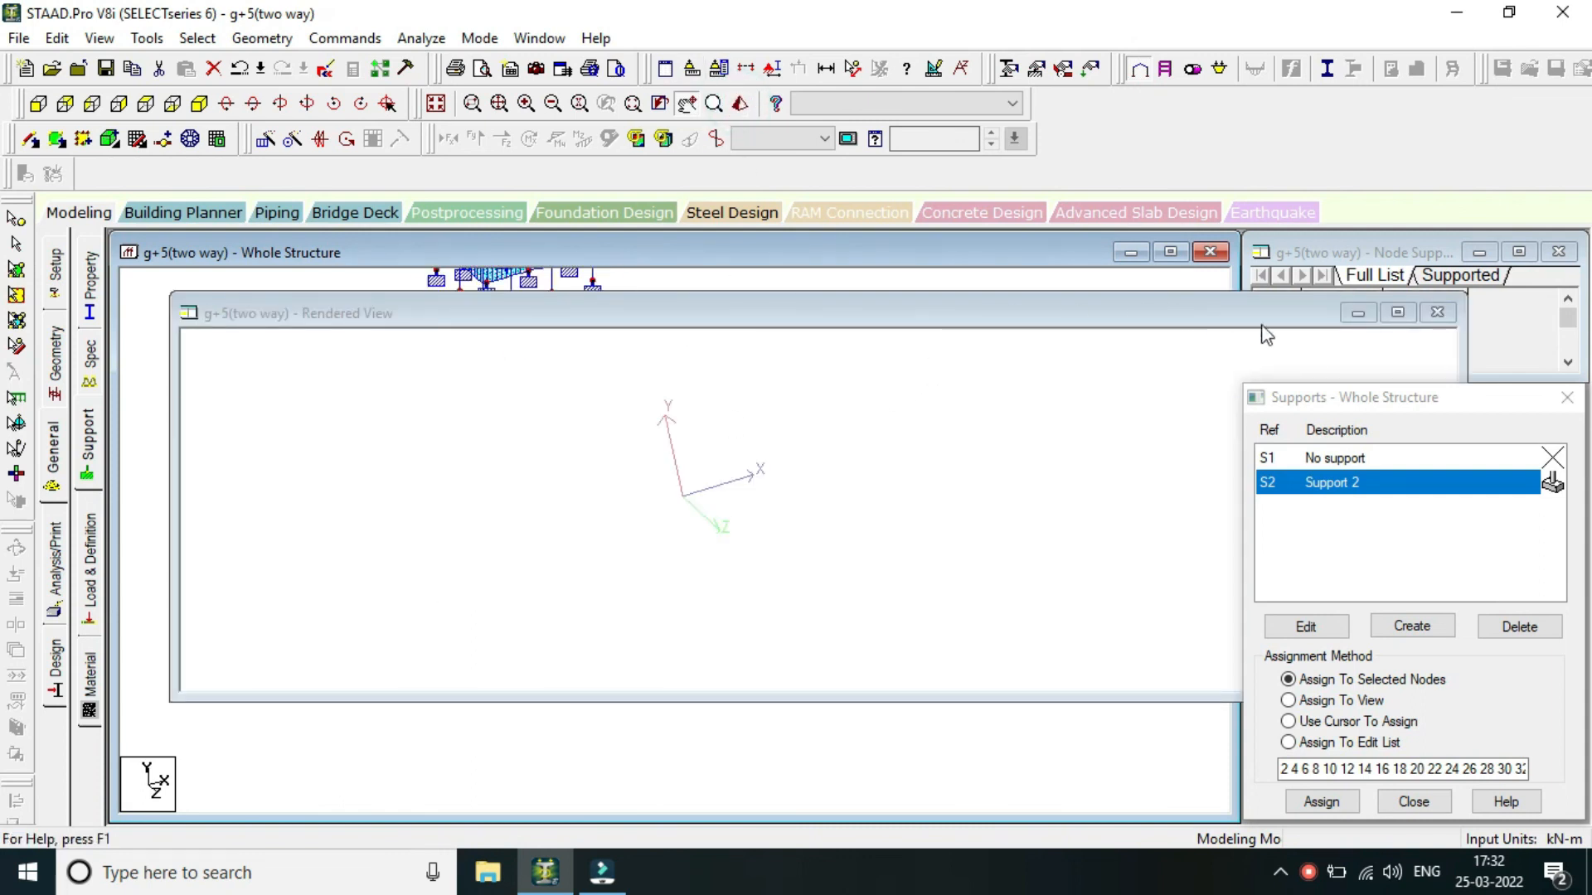
click(1432, 313)
right_click(829, 377)
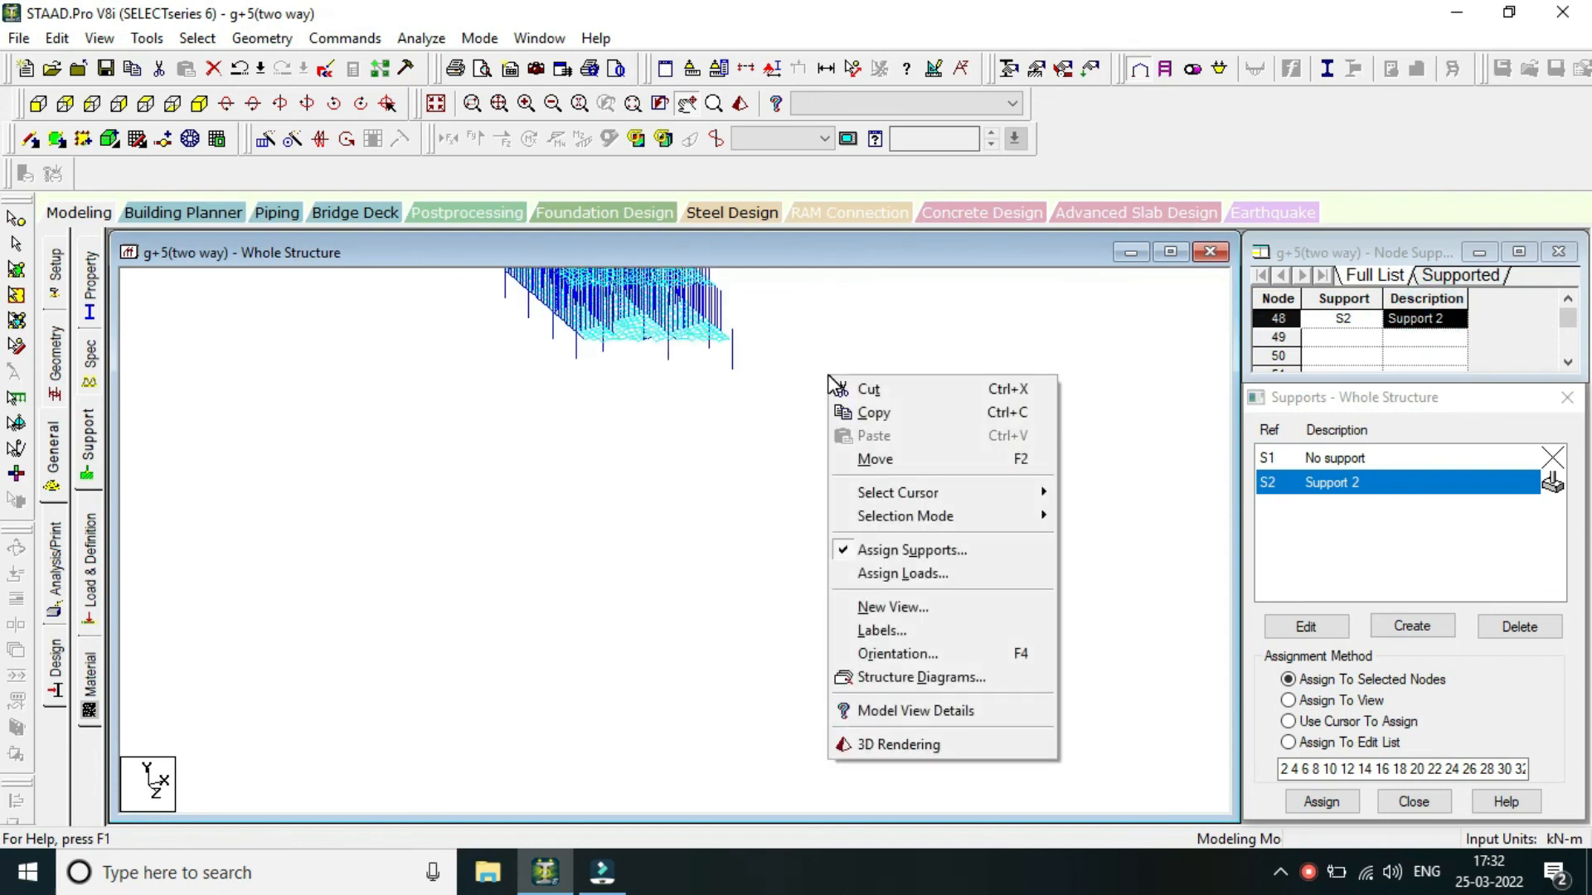
key(Escape)
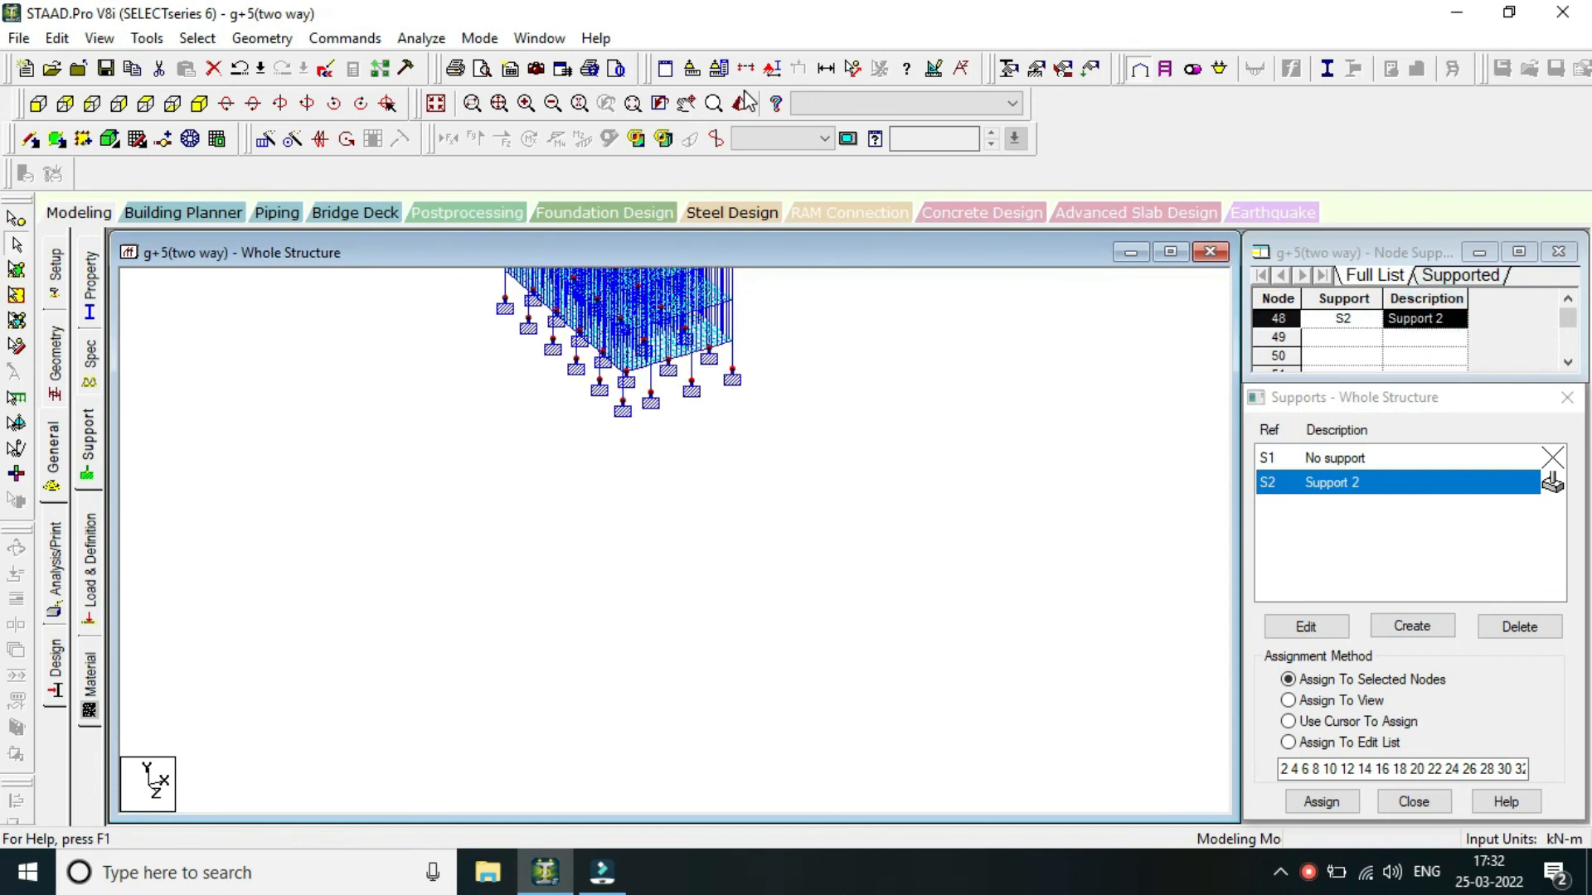
click(742, 103)
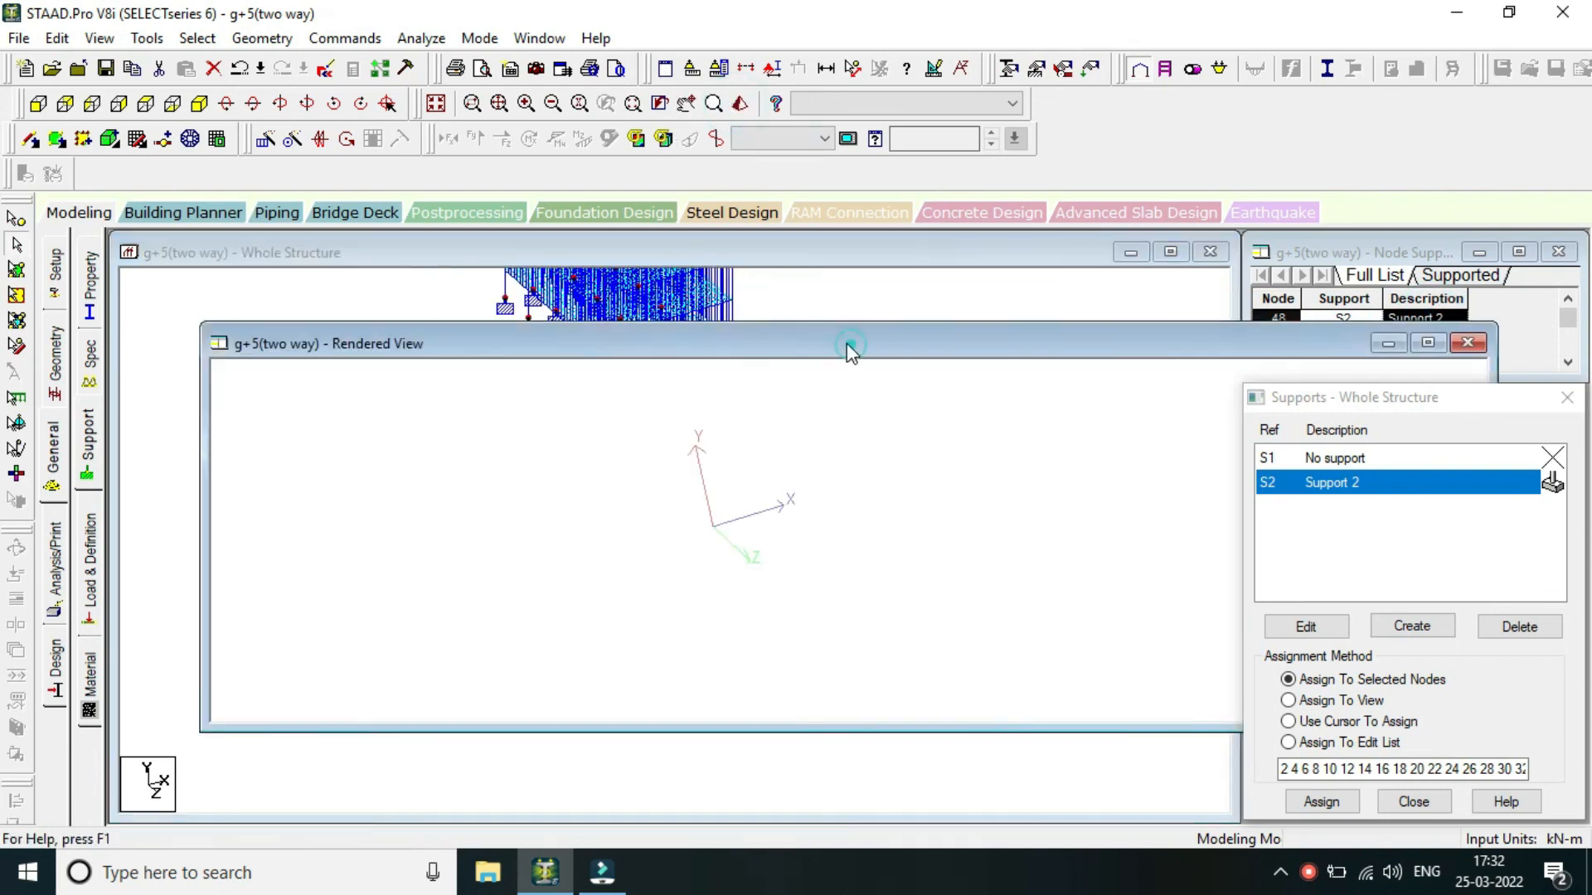
drag(848, 343, 558, 300)
click(875, 283)
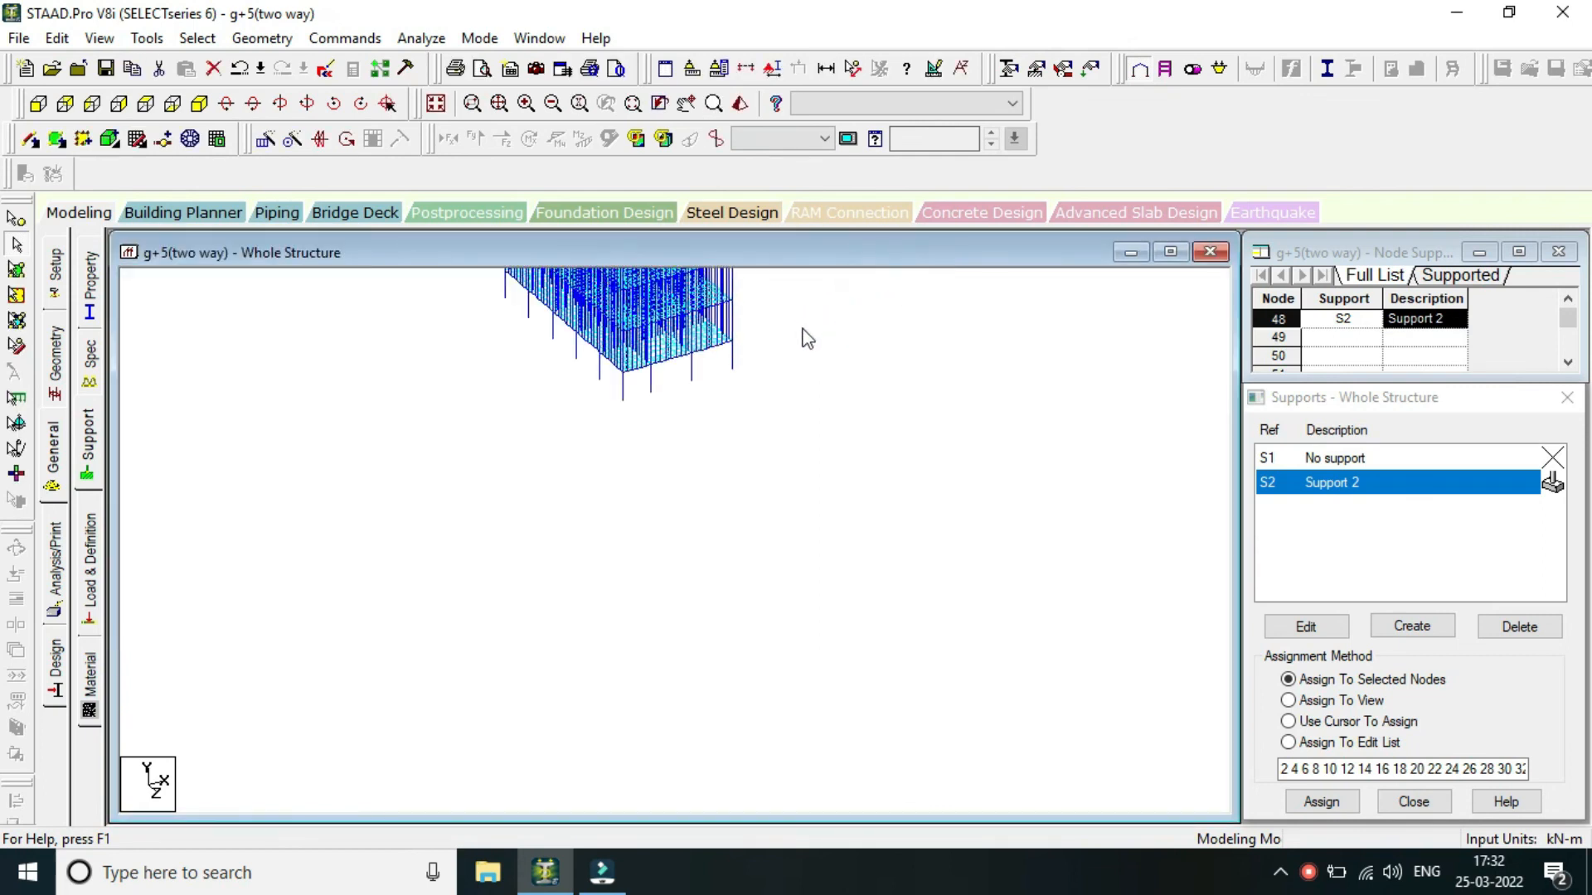